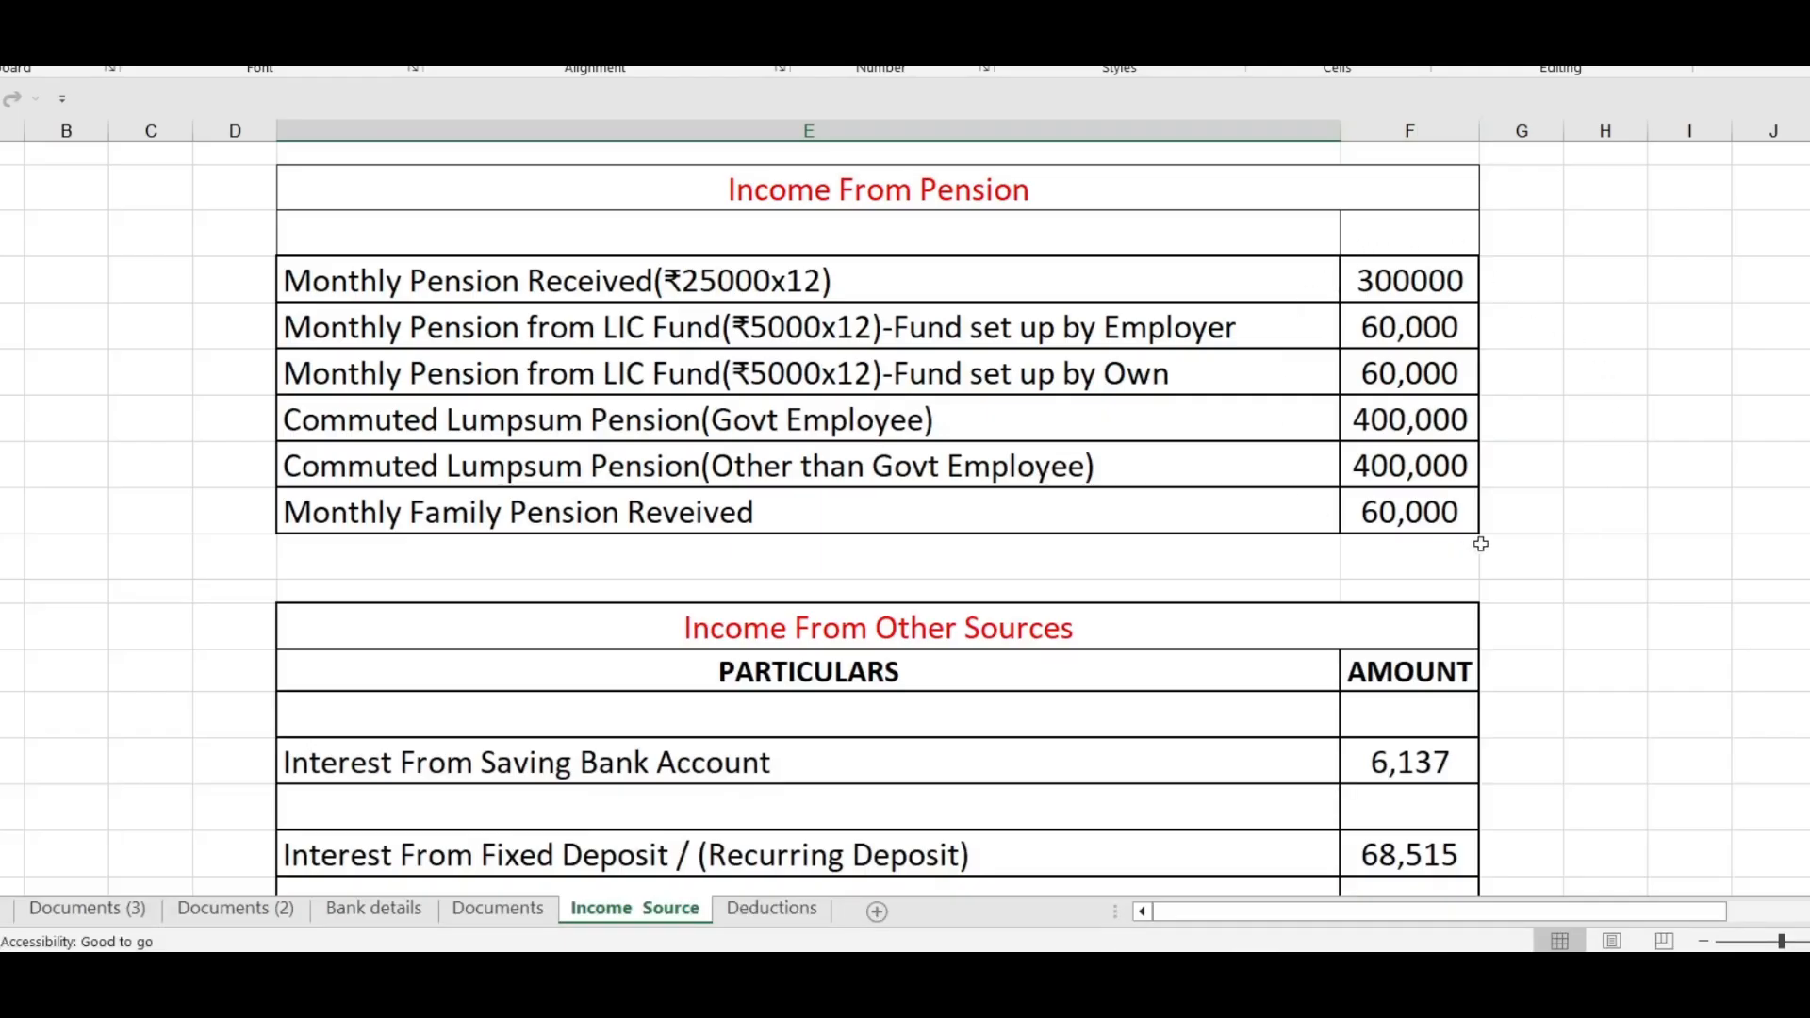
Review the Income Source and Deductions sheets and go to the login page of the income tax e-Filing portal
{"action": "scroll", "coordinate": [1478, 392], "scroll_direction": "down", "scroll_amount": 2}
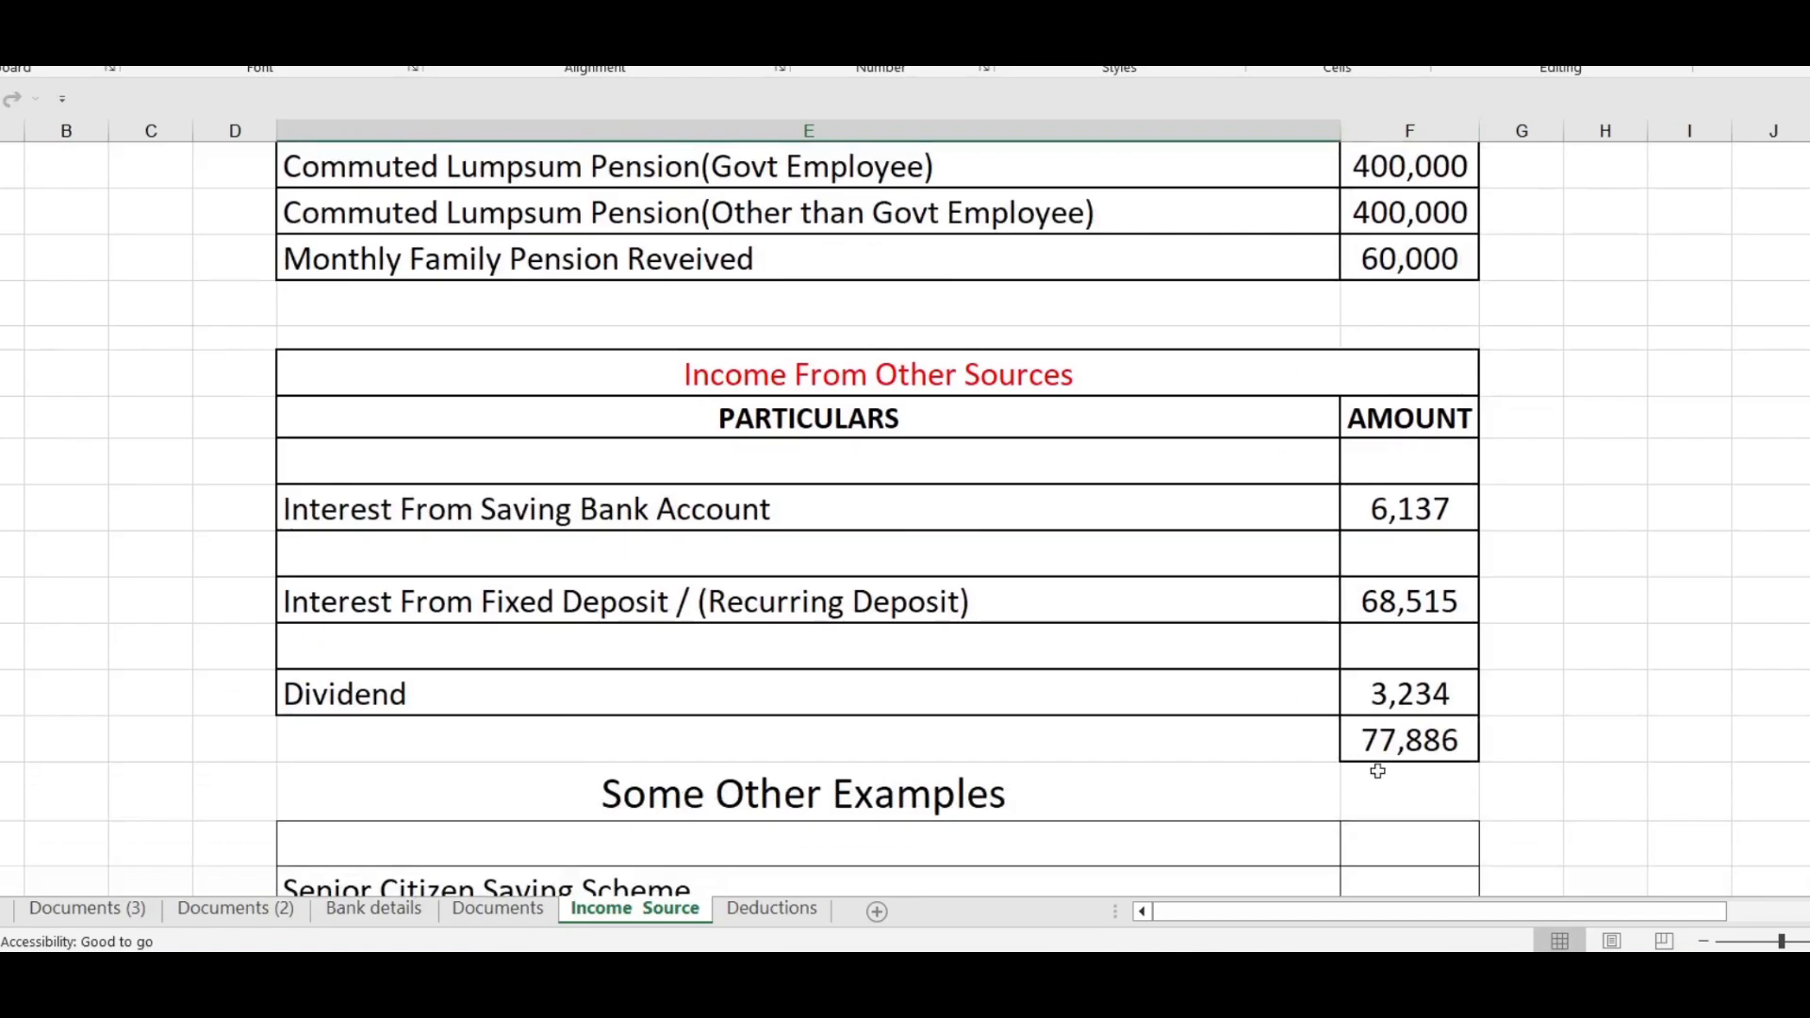
{"action": "left_click", "coordinate": [769, 910]}
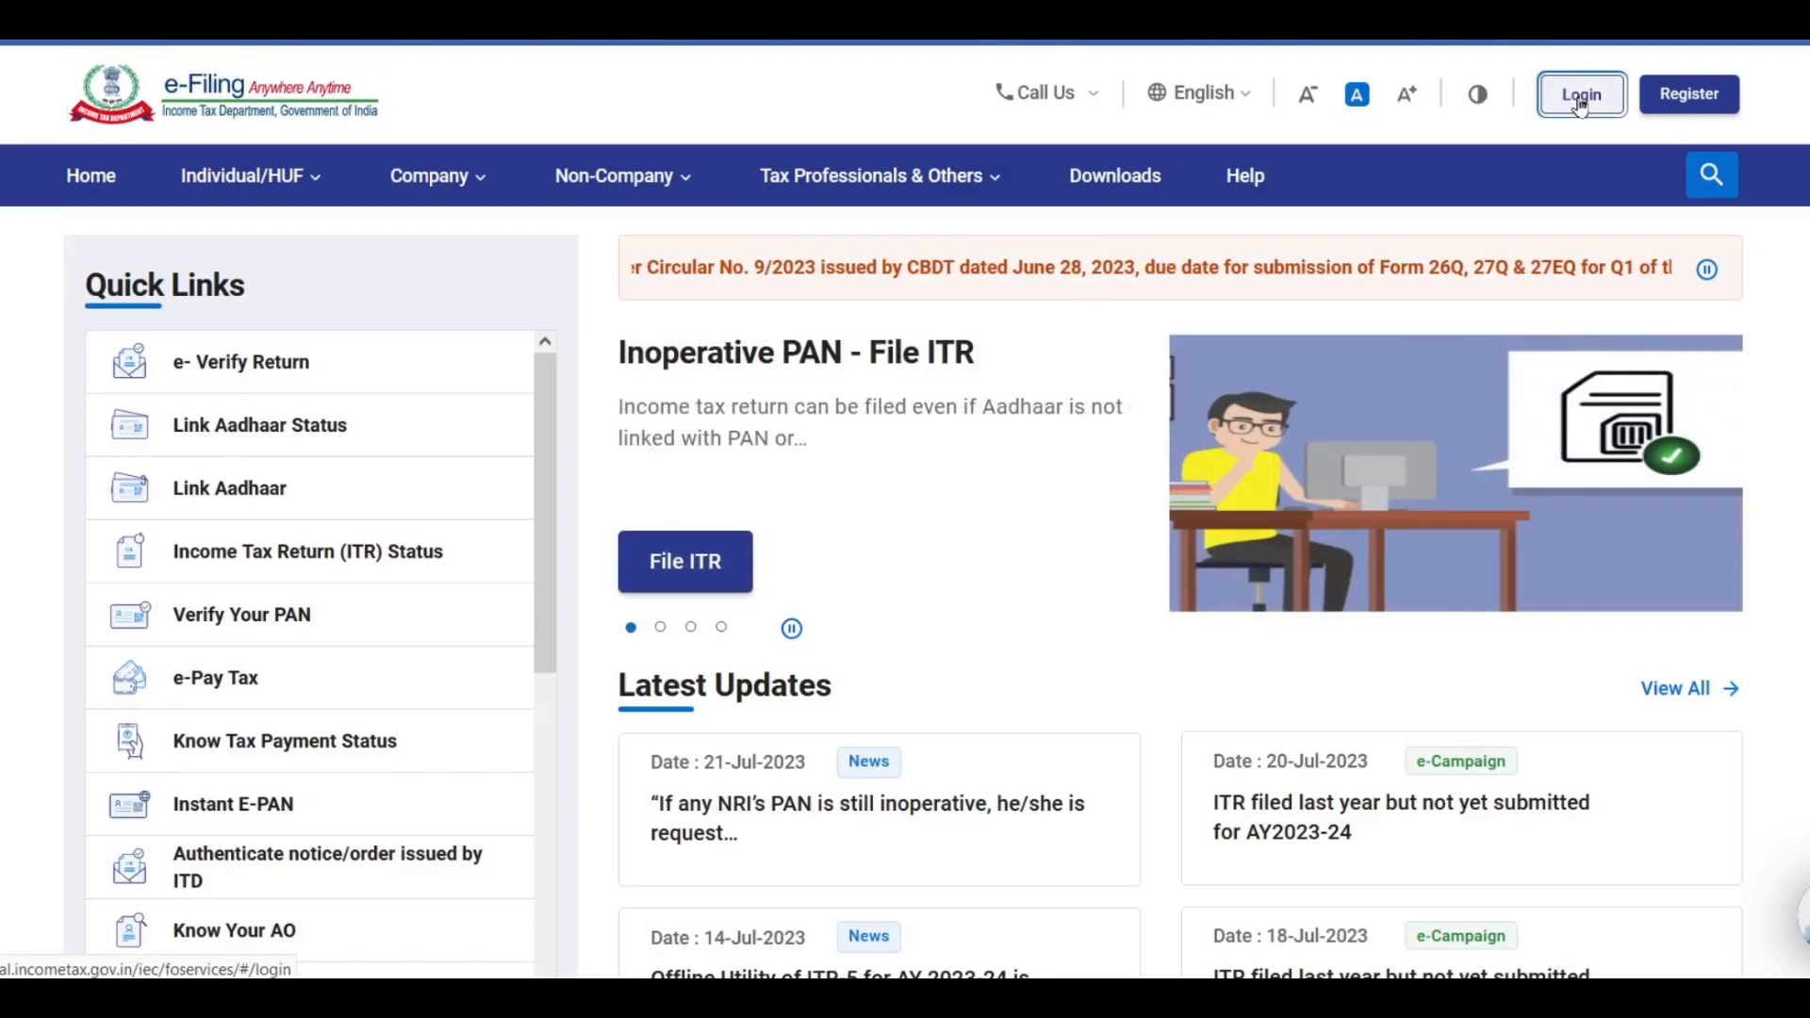
{"action": "left_click", "coordinate": [1574, 102]}
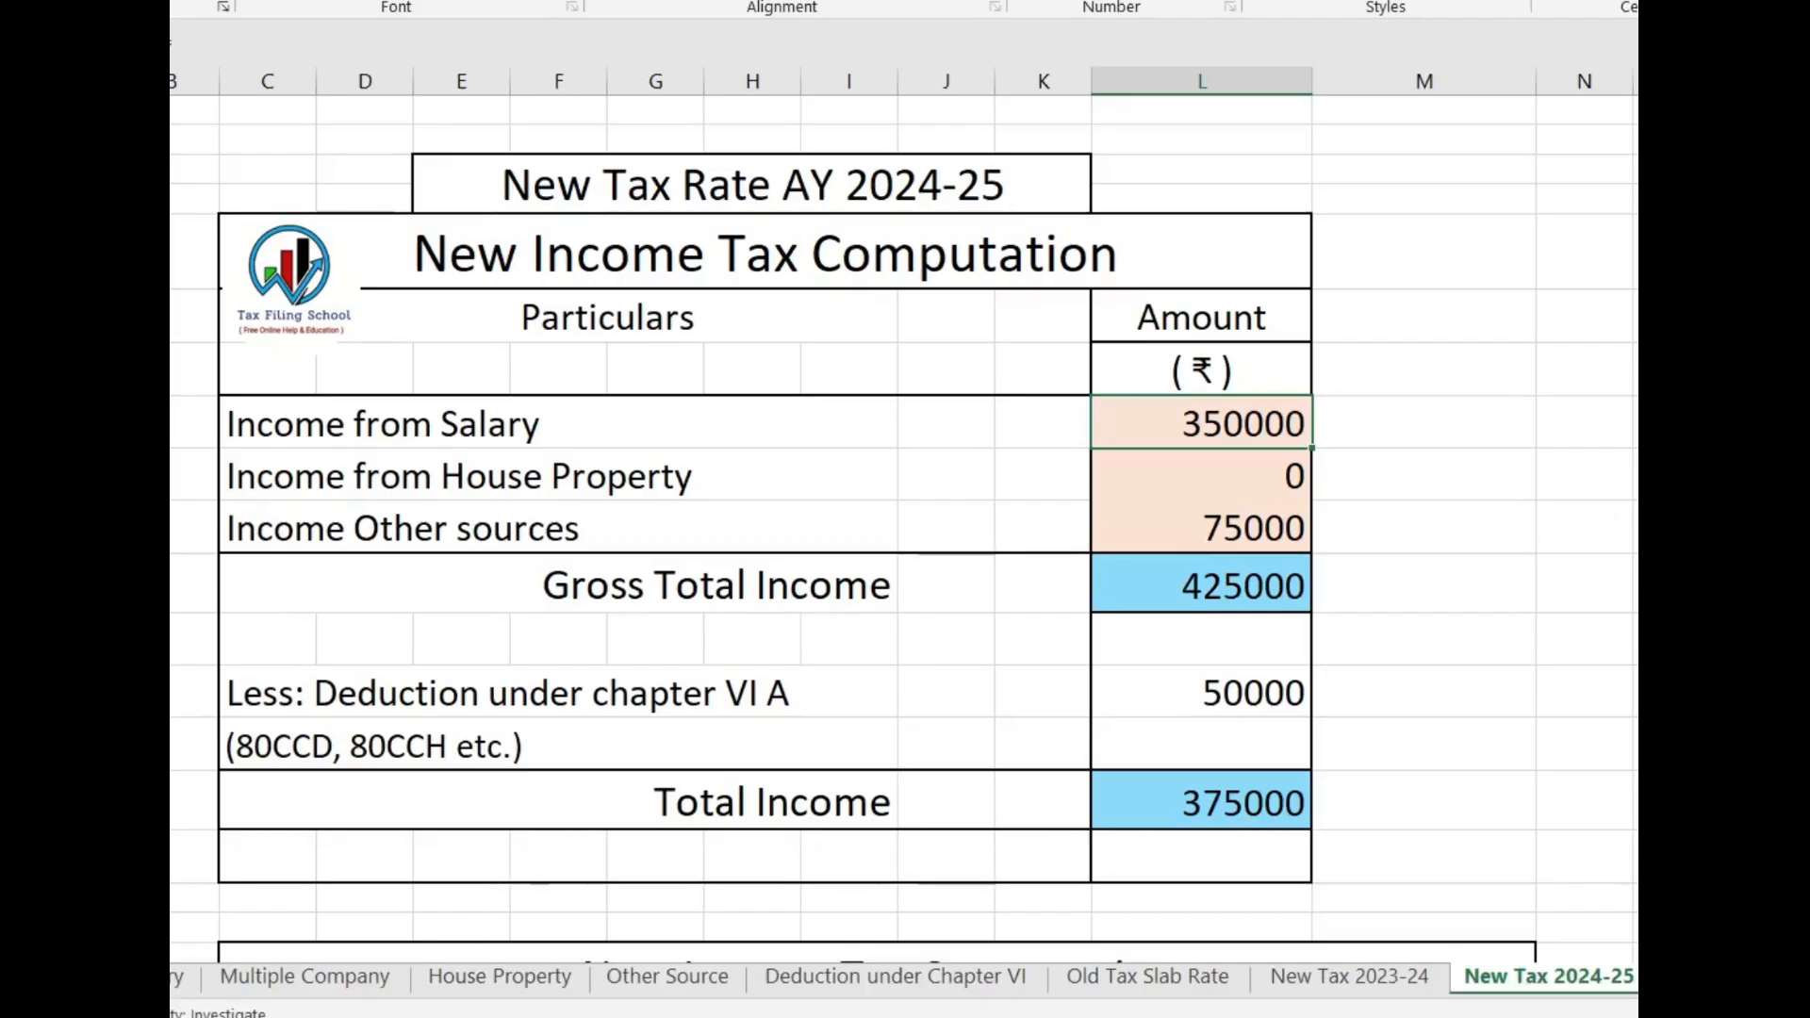
Look through the tax calculator workbook's sheets for multiple companies, house property, other sources, and the old and new tax computations
{"action": "left_click", "coordinate": [177, 978]}
{"action": "left_click", "coordinate": [304, 977]}
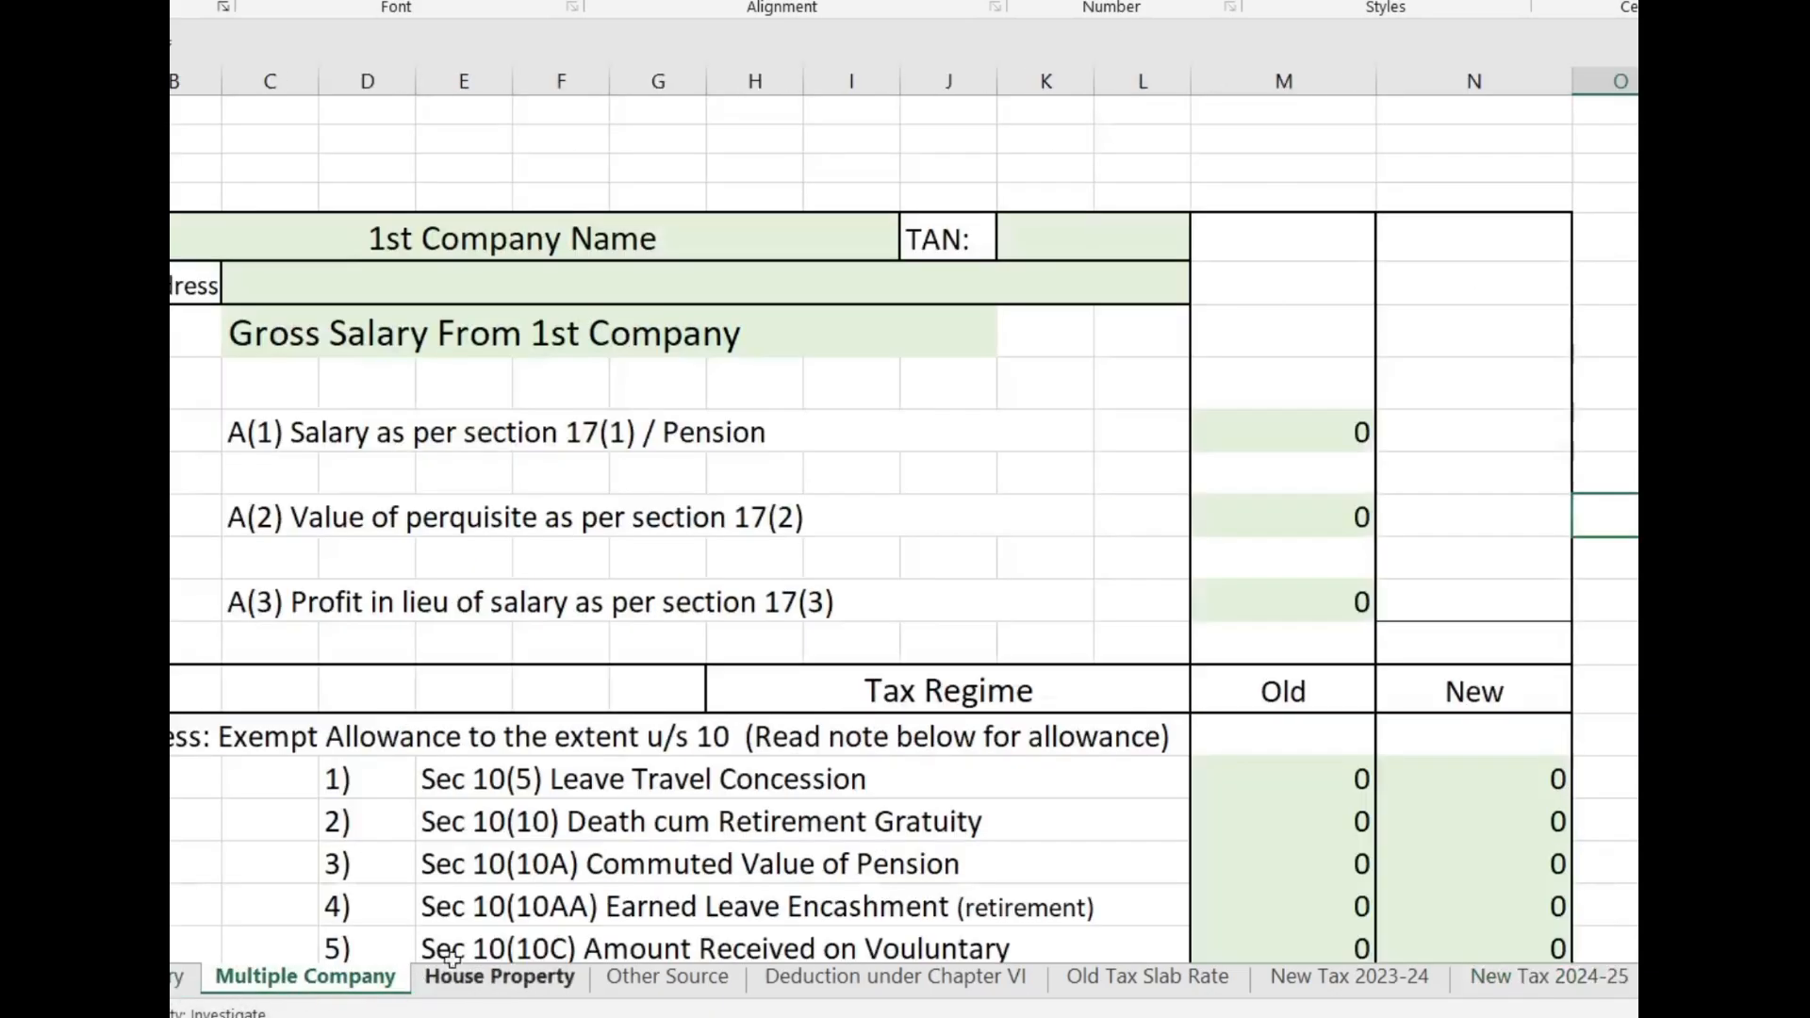
{"action": "left_click", "coordinate": [495, 977]}
{"action": "left_click", "coordinate": [667, 977]}
{"action": "scroll", "coordinate": [1157, 694], "scroll_direction": "down", "scroll_amount": 1}
{"action": "scroll", "coordinate": [1156, 695], "scroll_direction": "down", "scroll_amount": 1}
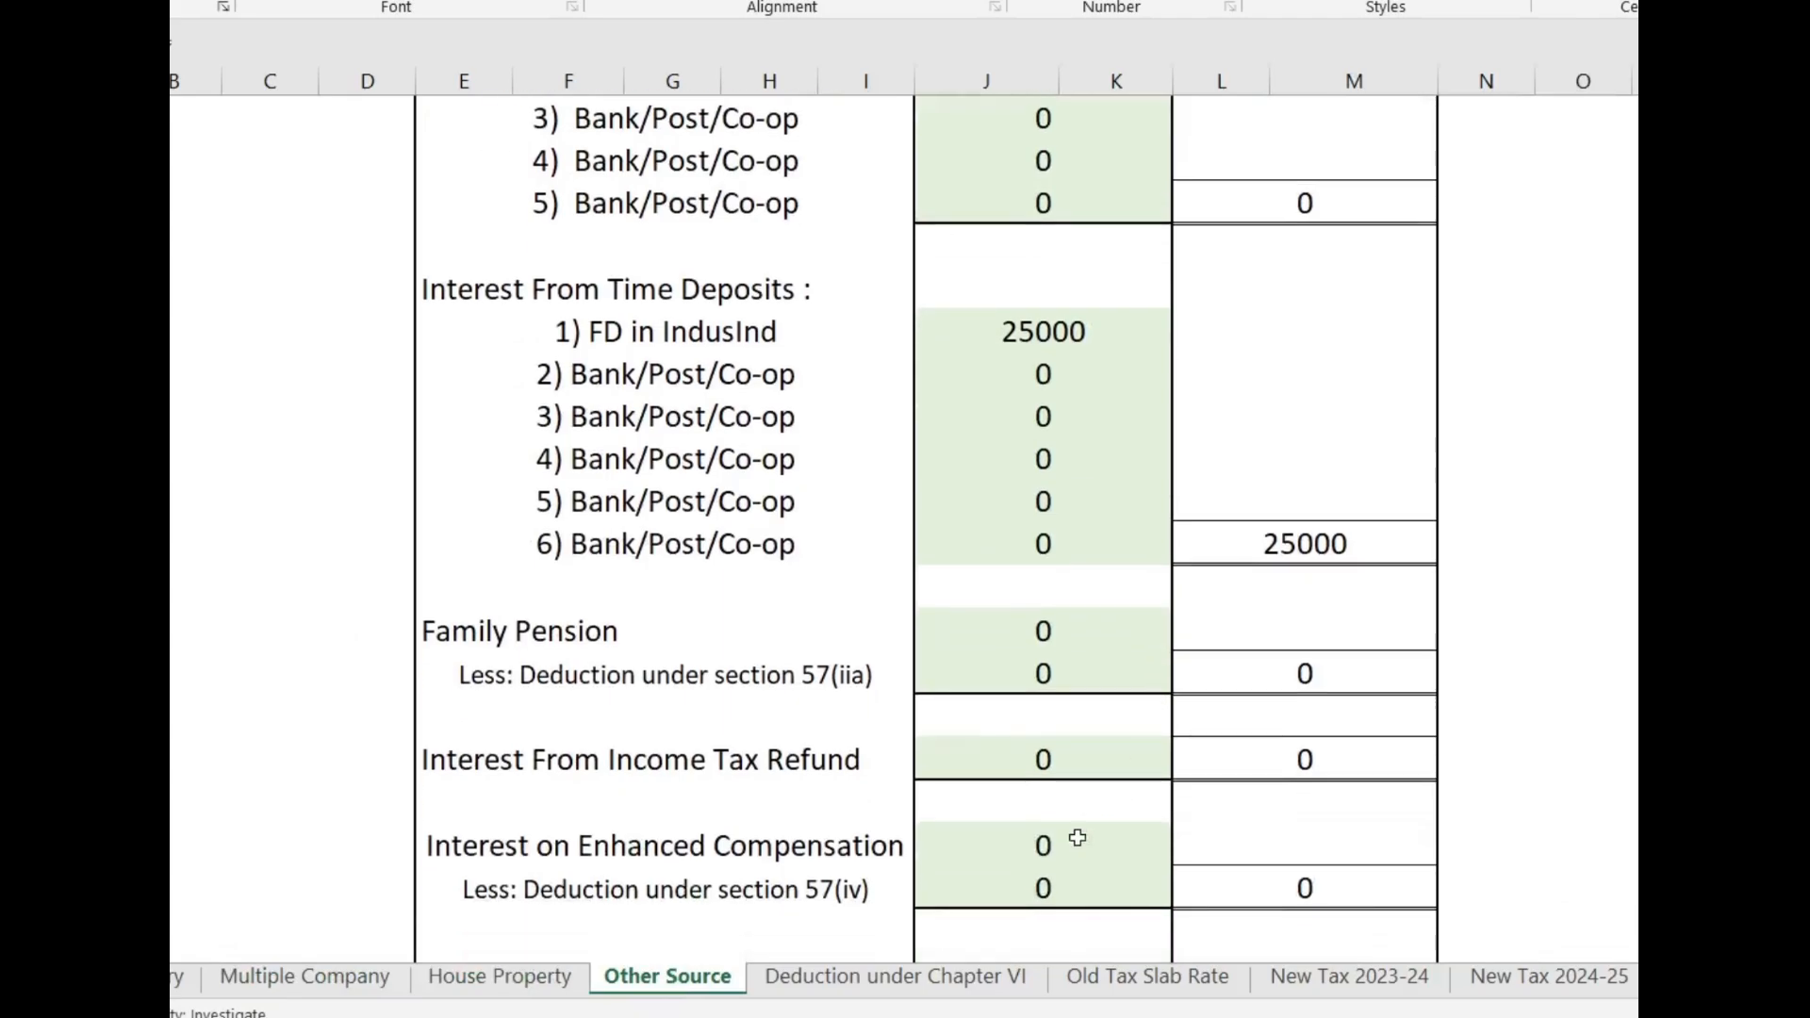
{"action": "left_click", "coordinate": [1195, 995]}
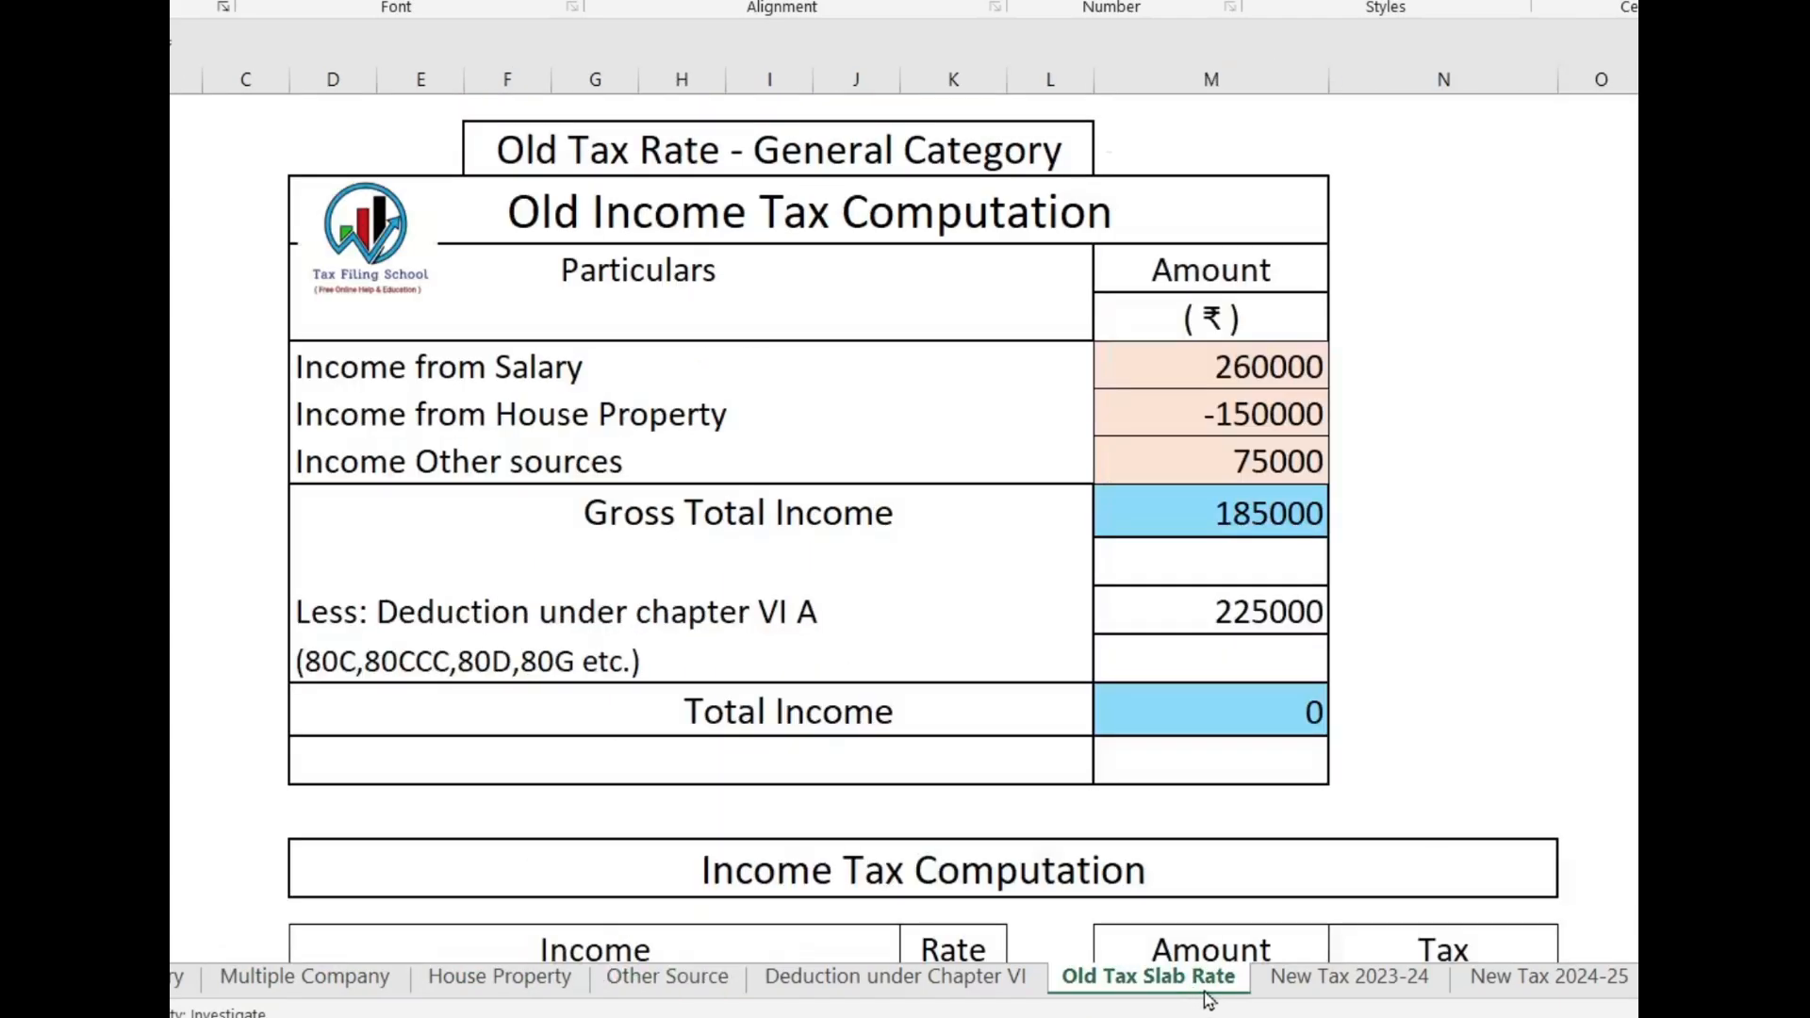
{"action": "left_click", "coordinate": [1330, 990]}
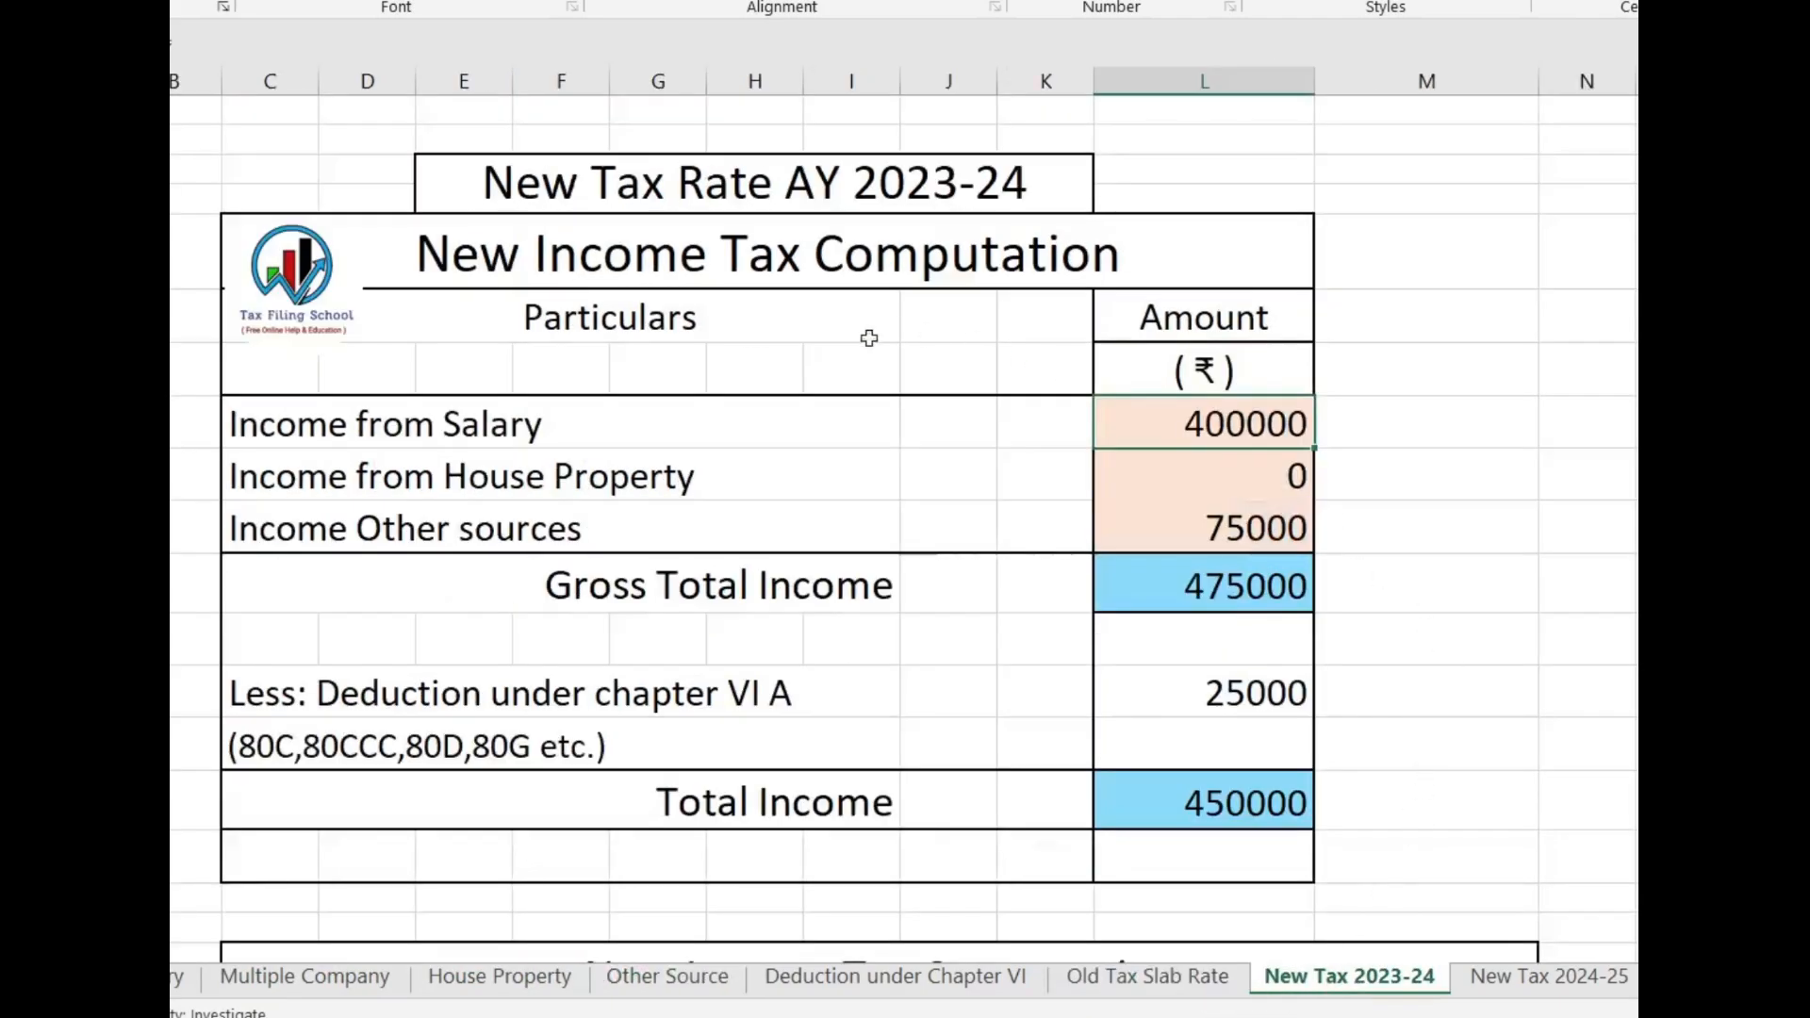
{"action": "left_click", "coordinate": [1572, 990]}
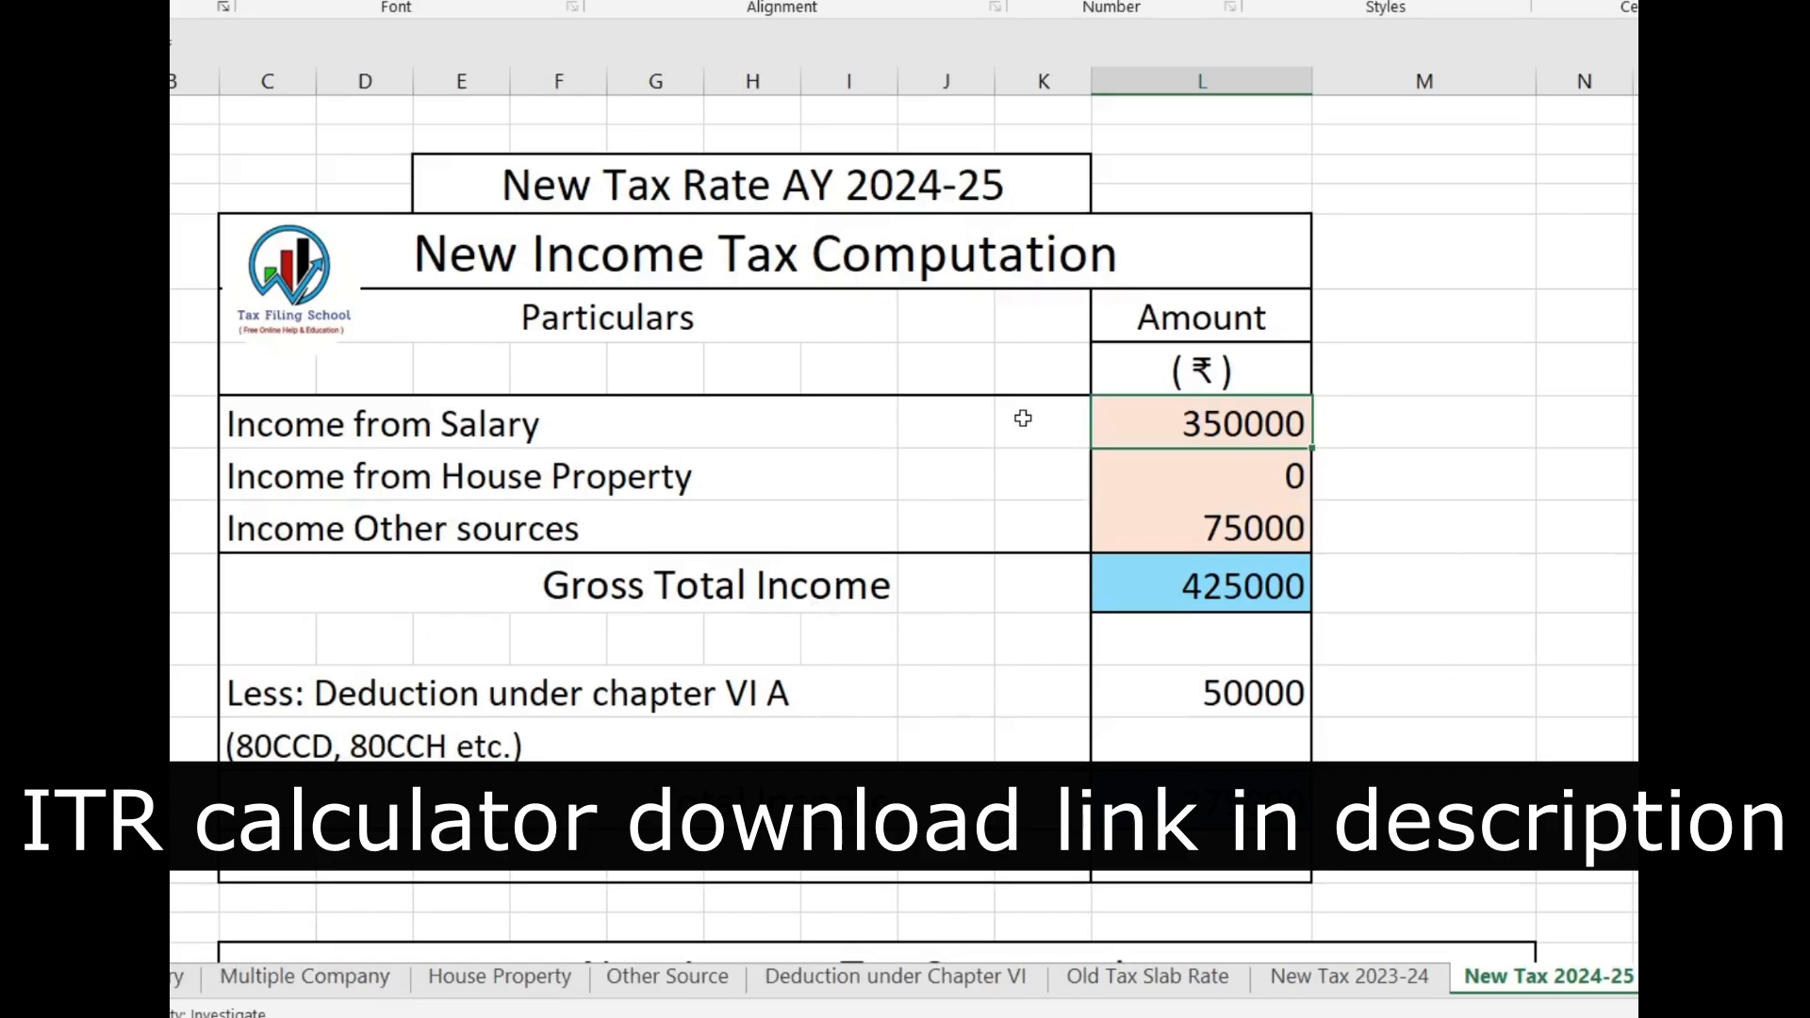
{"action": "left_click", "coordinate": [1355, 980]}
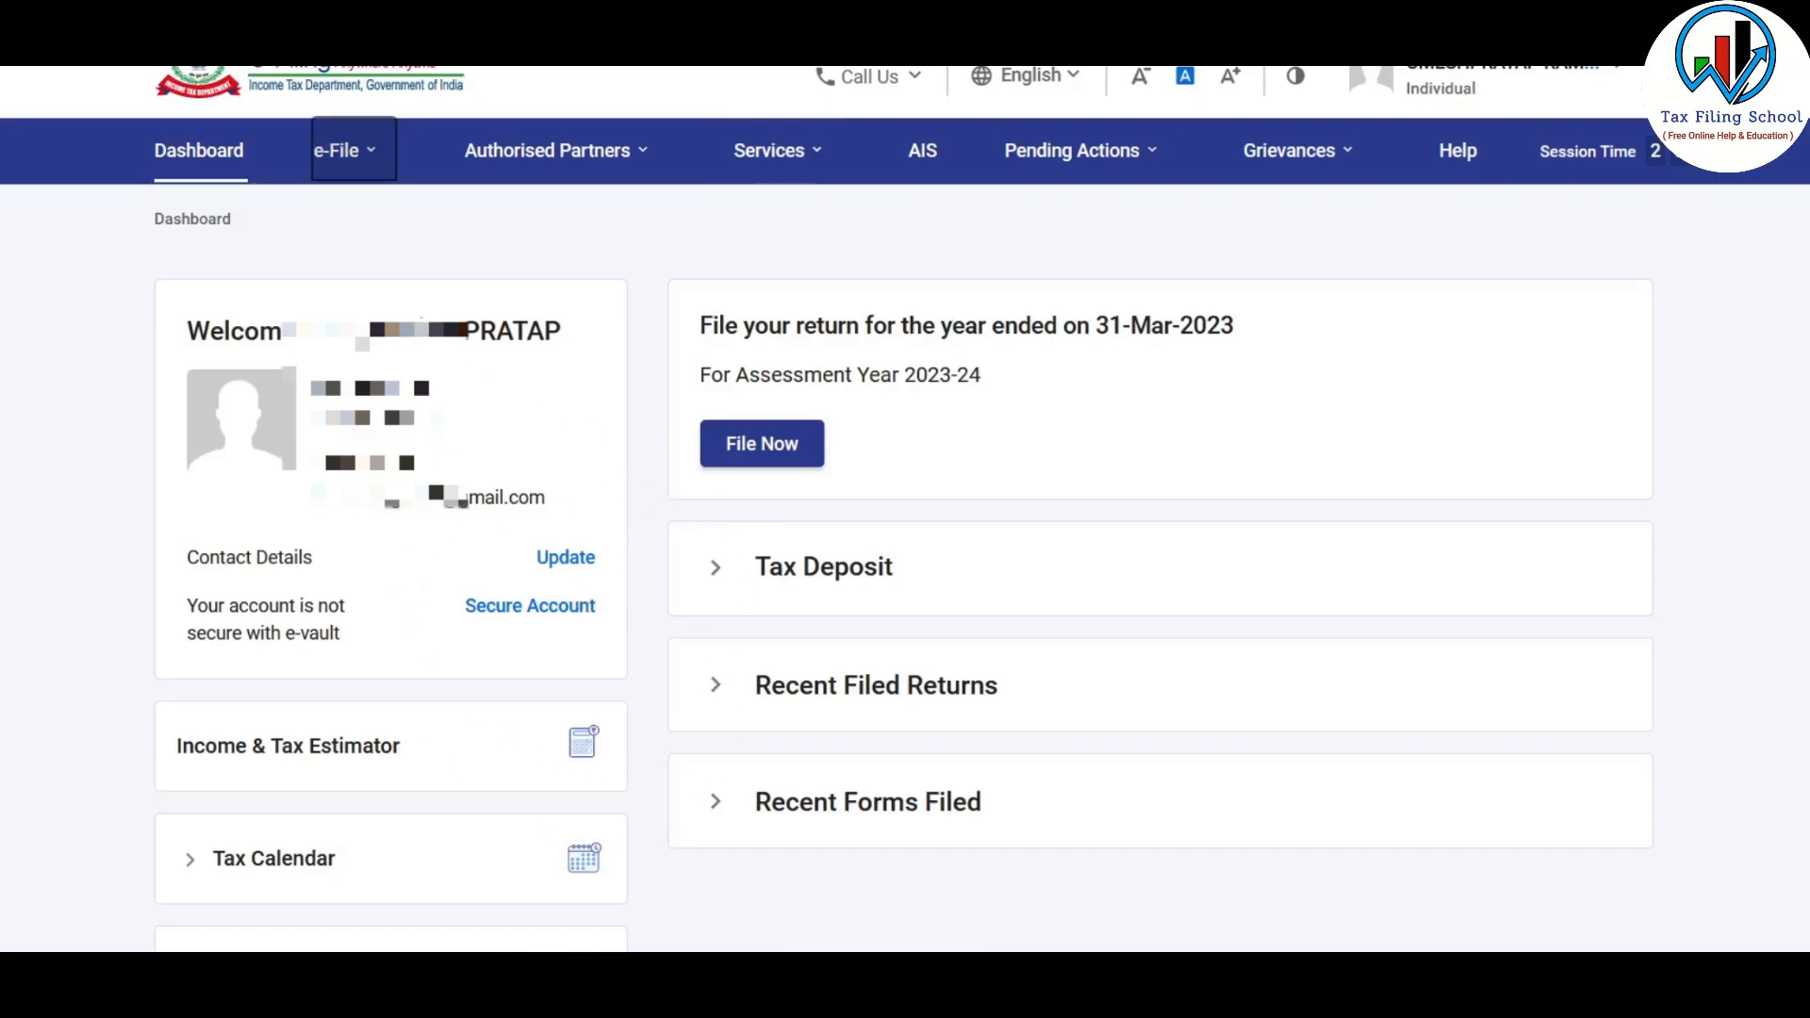
Start filing an income tax return for assessment year 2023-24 (Current A.Y.) in the Online mode
{"action": "left_click", "coordinate": [335, 151]}
{"action": "left_click", "coordinate": [415, 217]}
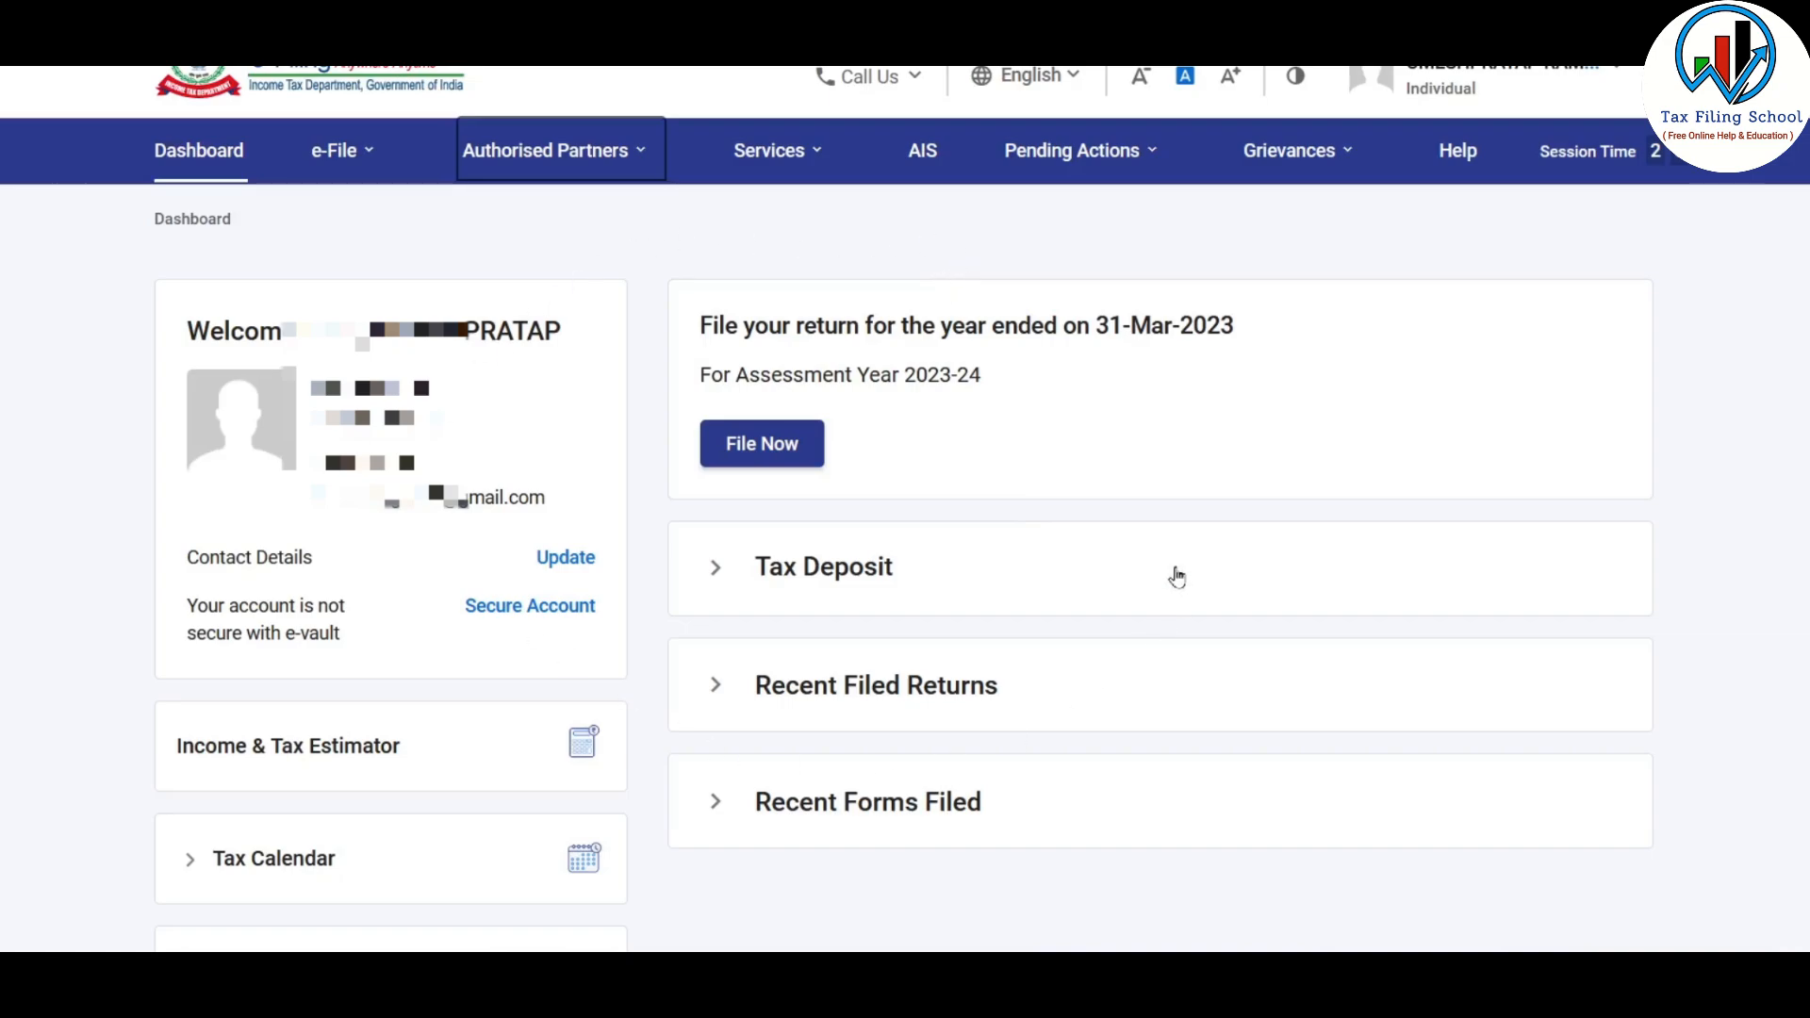
{"action": "left_click", "coordinate": [765, 457]}
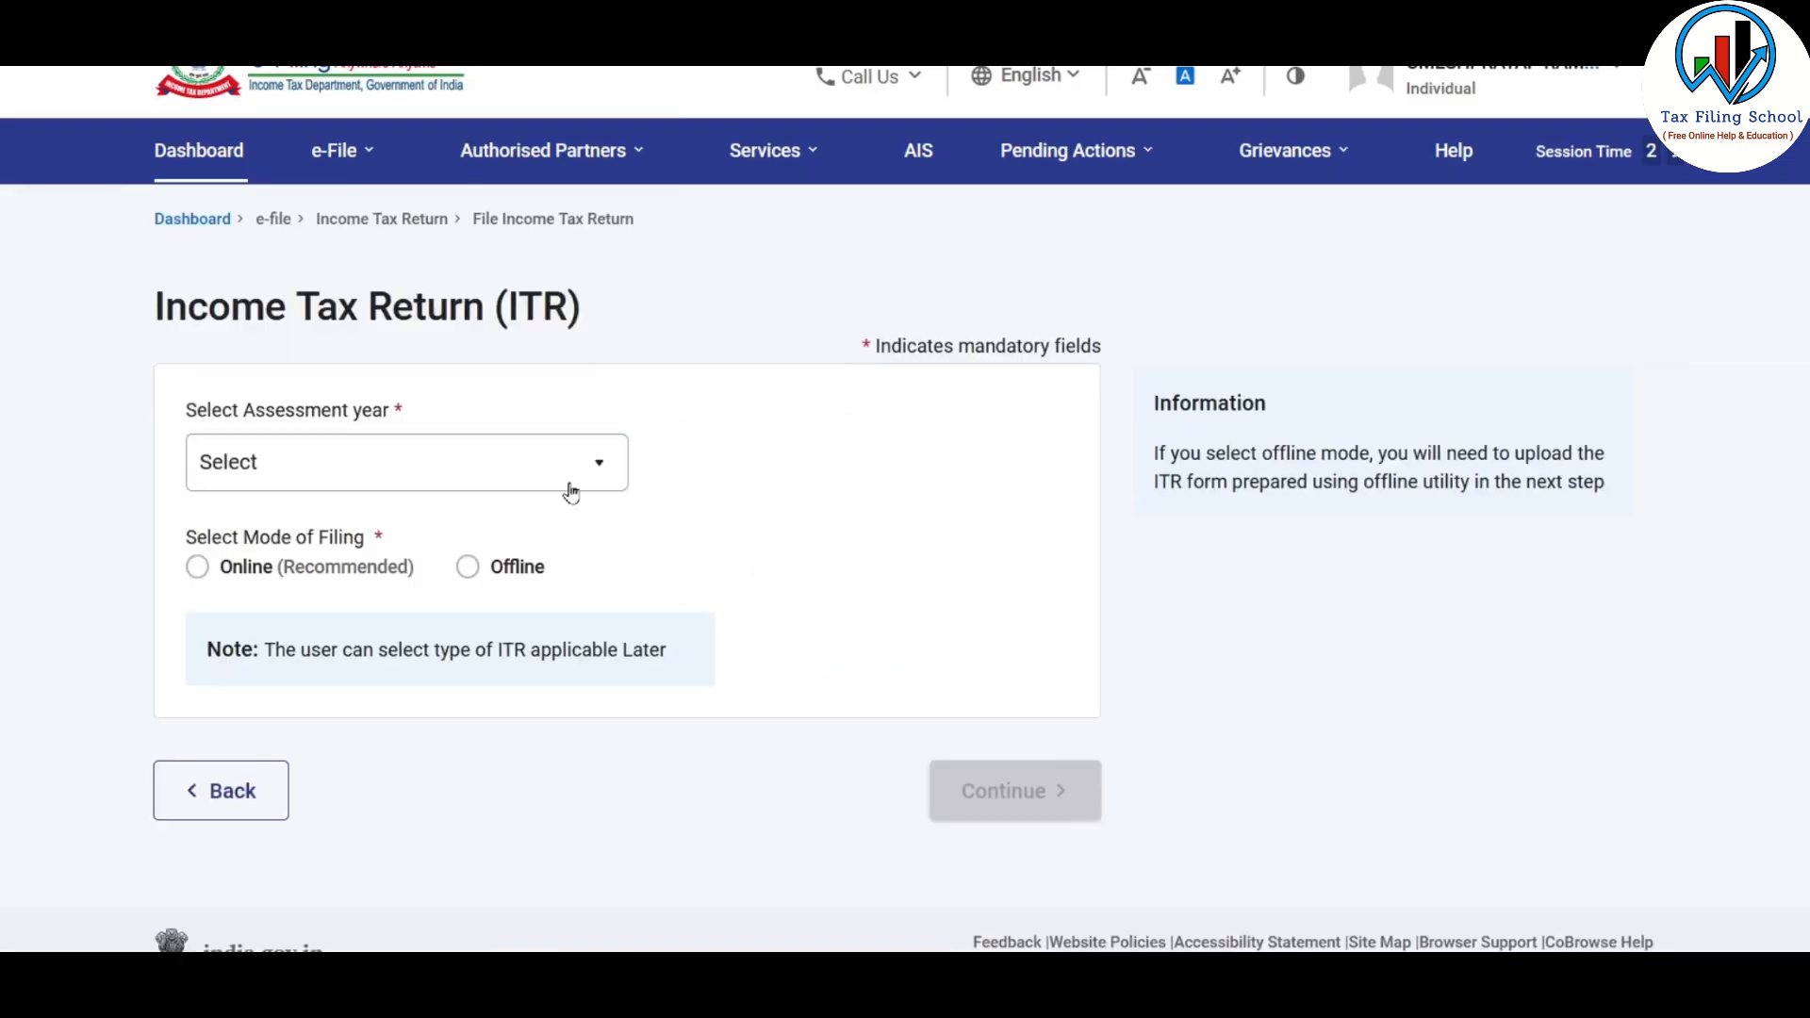
{"action": "left_click", "coordinate": [586, 463]}
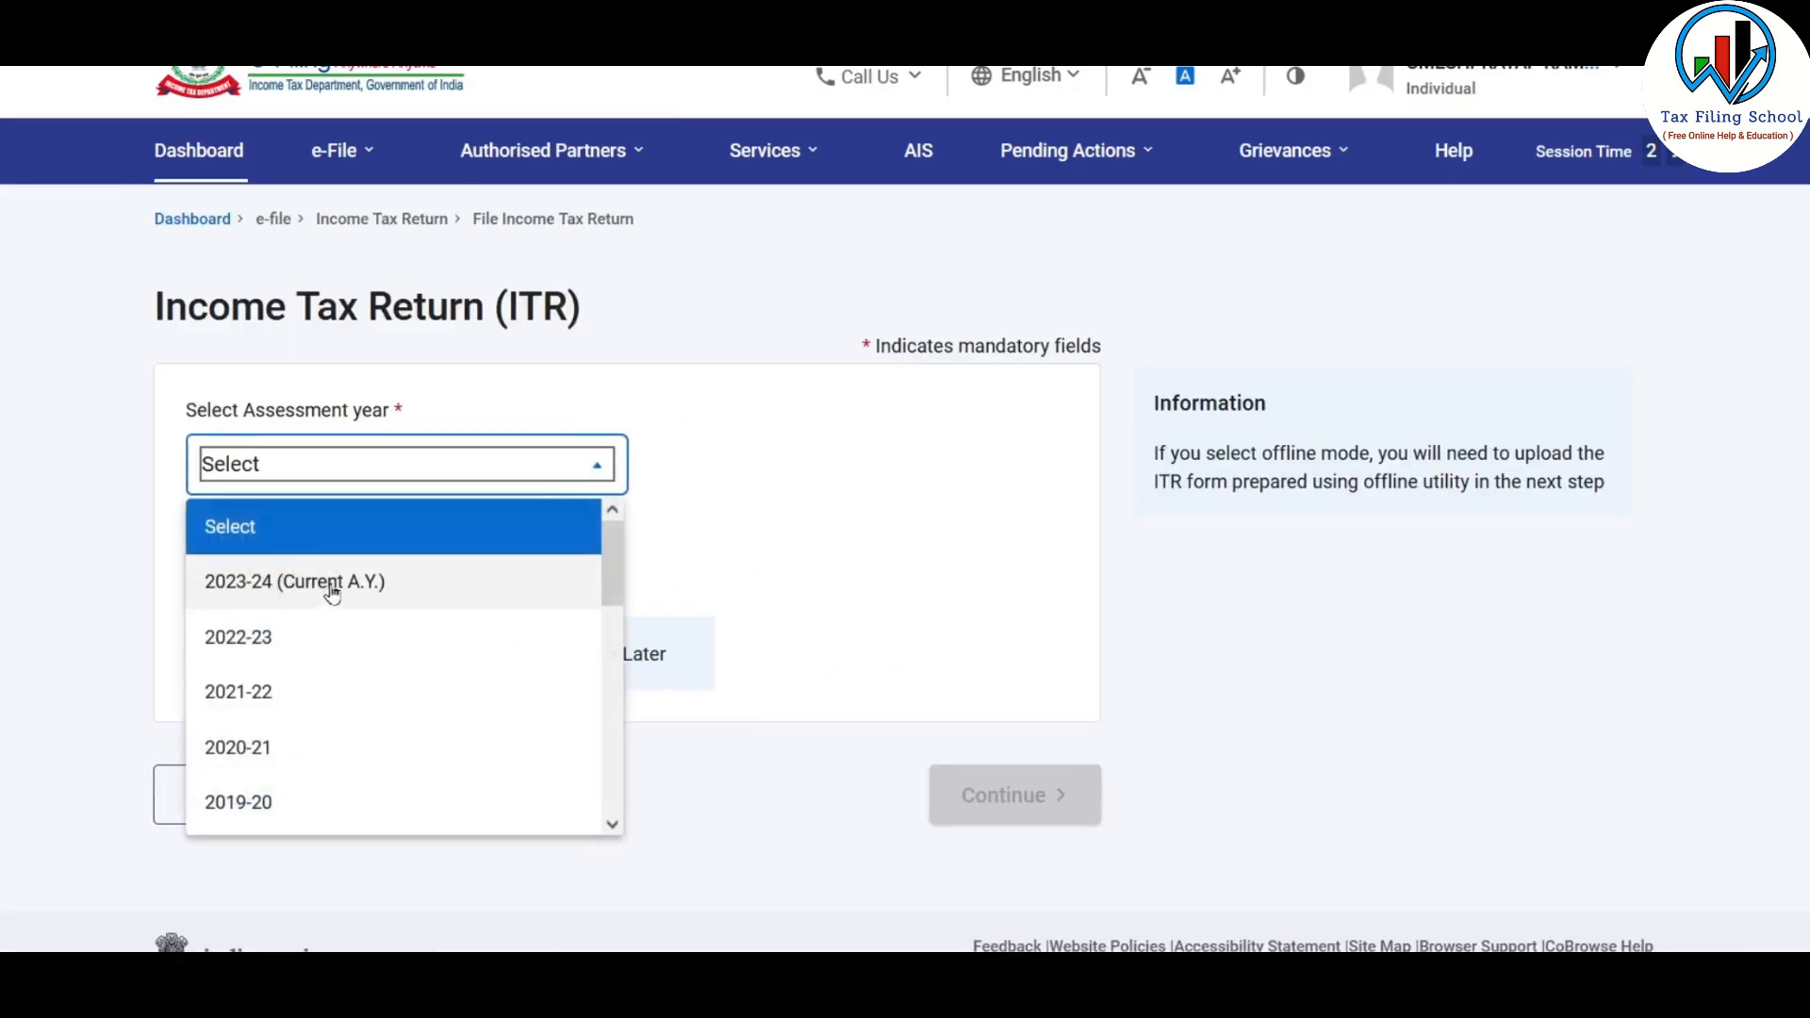
{"action": "left_click", "coordinate": [332, 582]}
{"action": "left_click", "coordinate": [196, 572]}
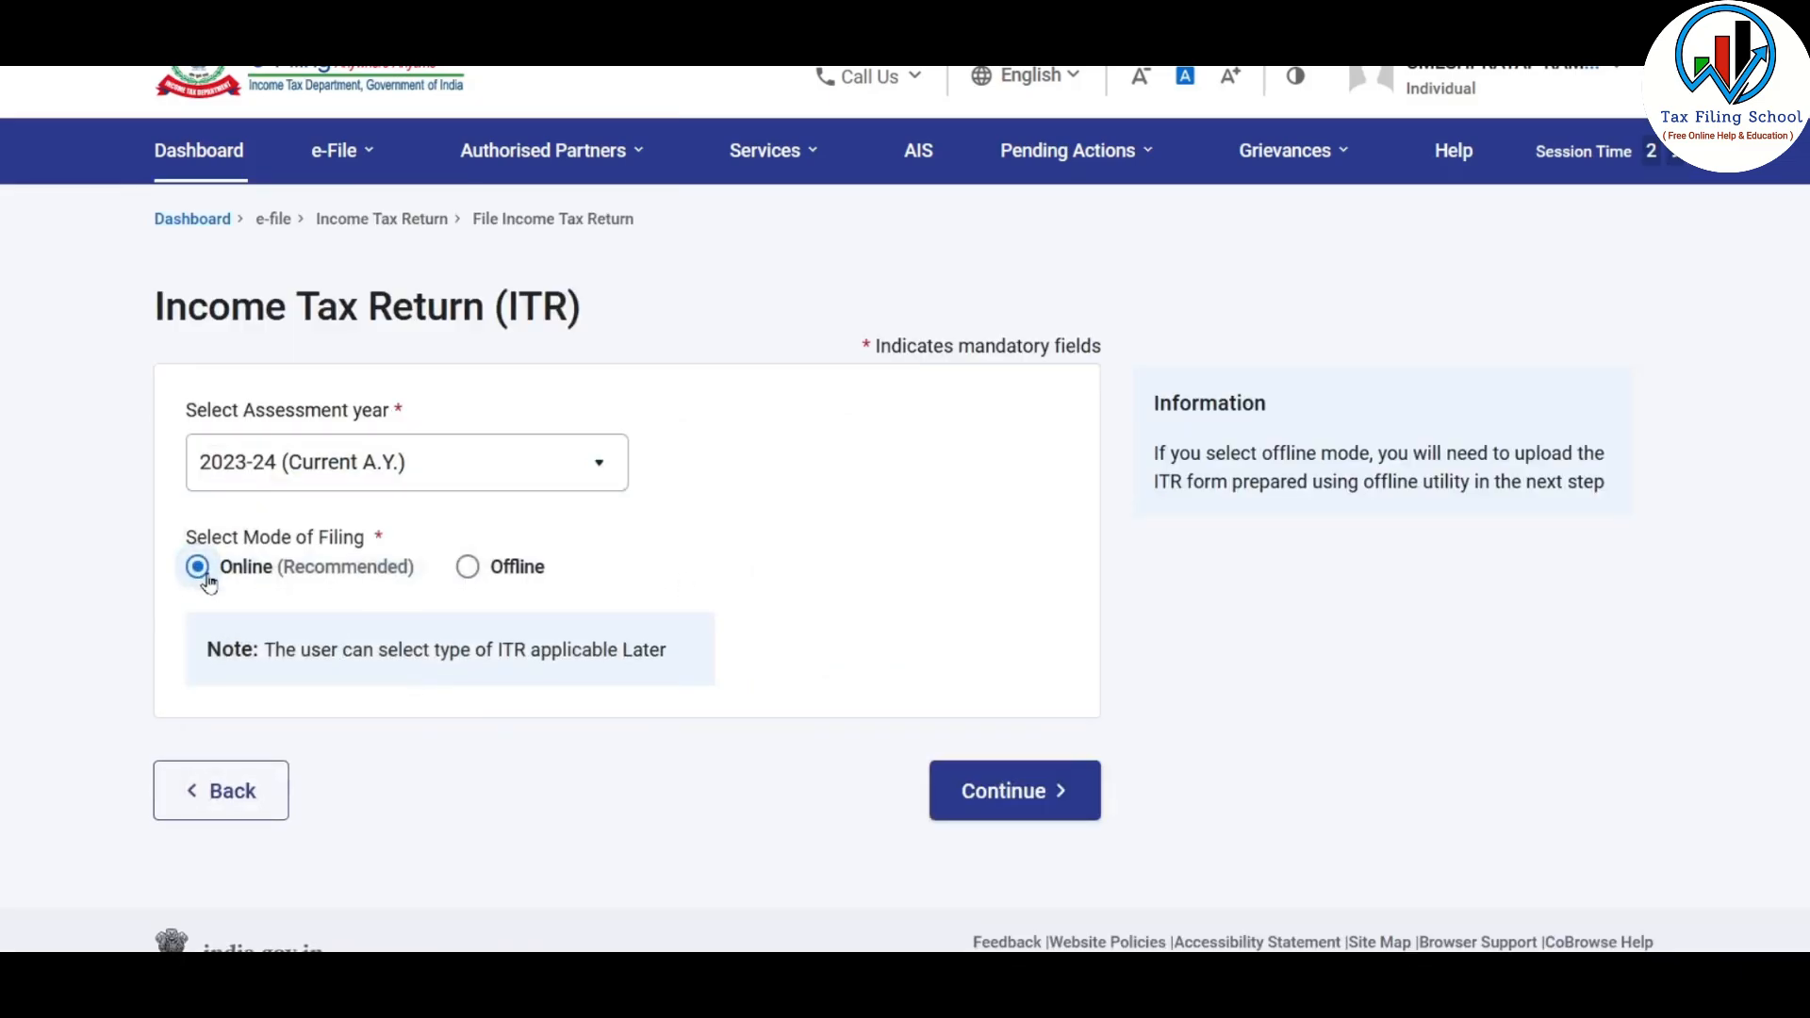
{"action": "left_click", "coordinate": [1016, 794]}
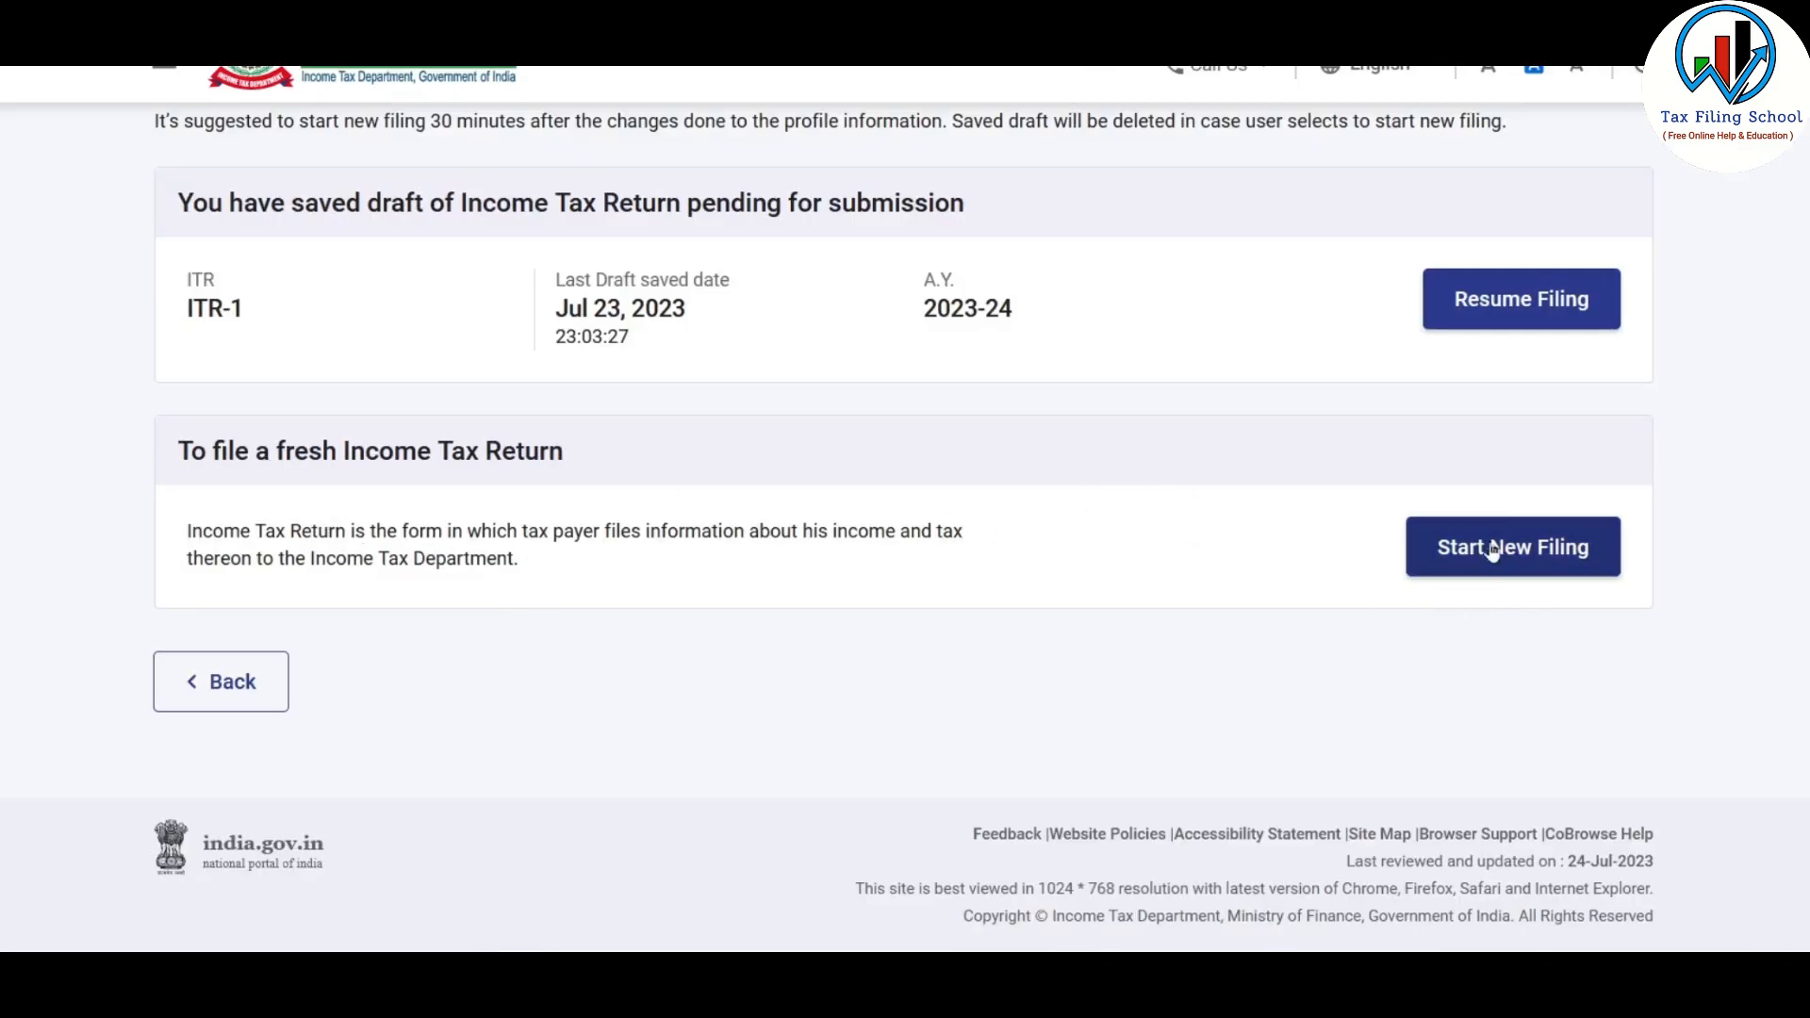
Start a new filing with the status Individual and proceed with form ITR-1
{"action": "left_click", "coordinate": [1546, 558]}
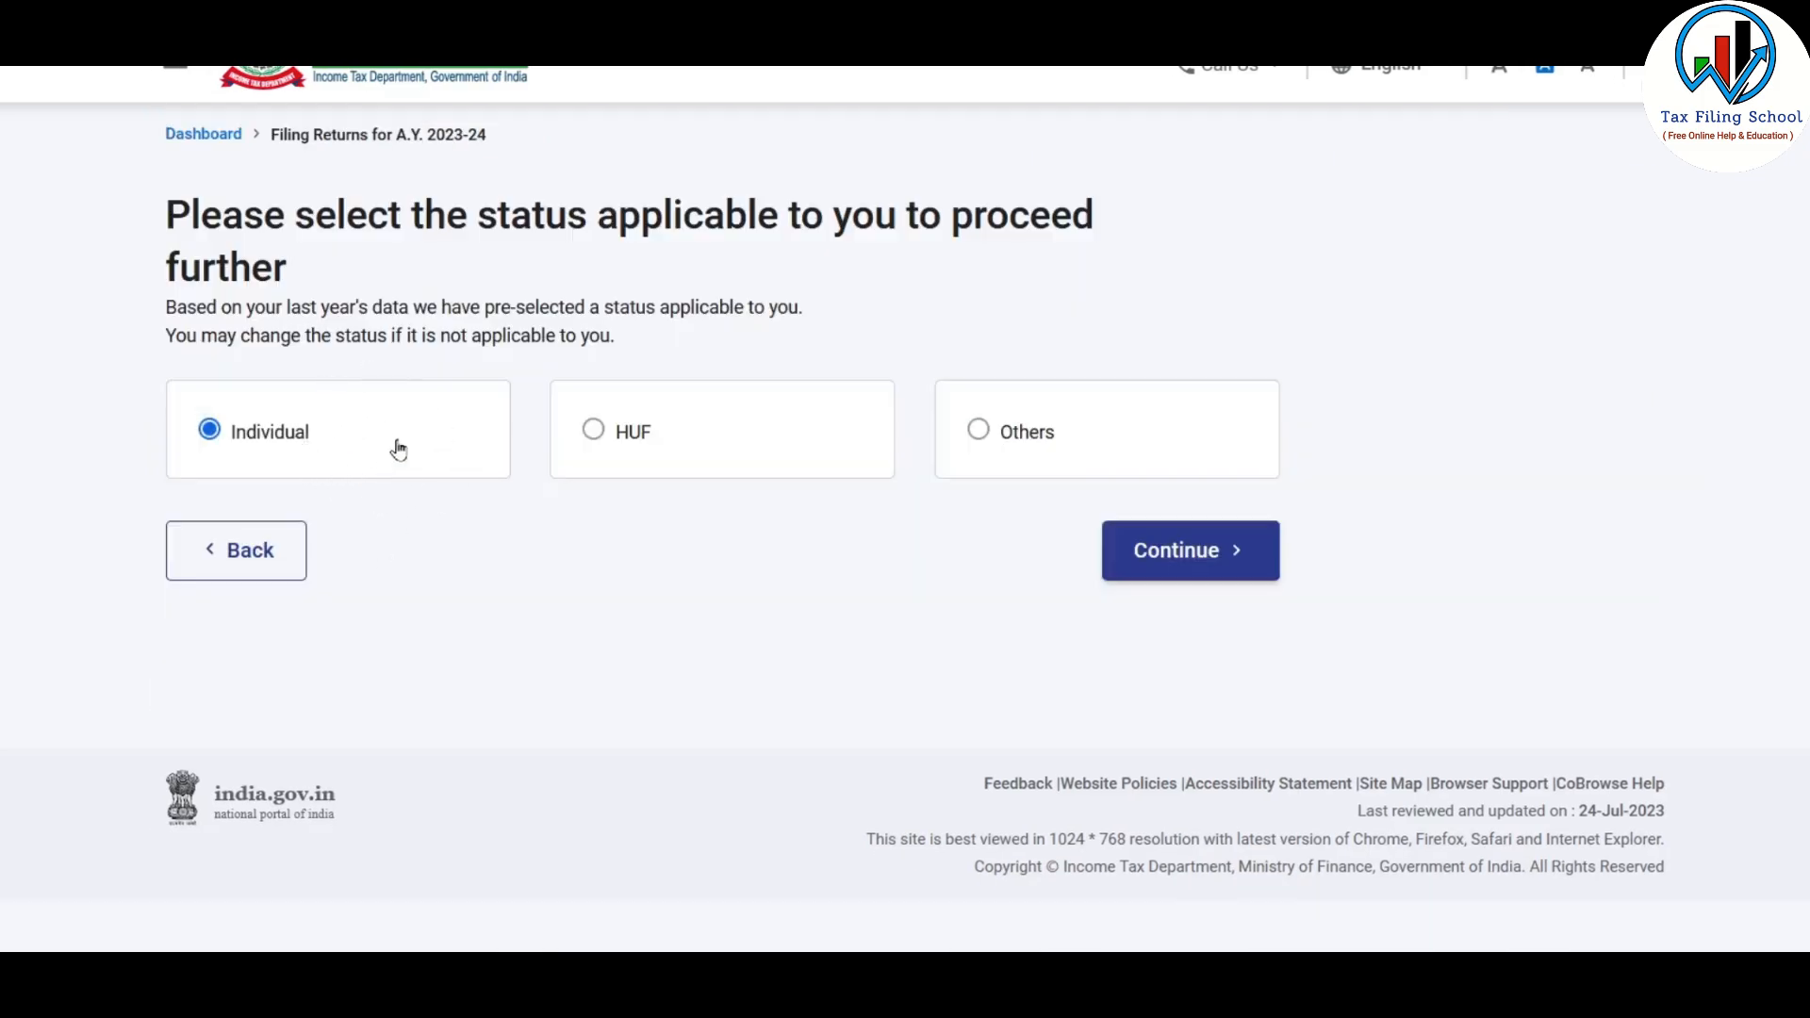
{"action": "left_click", "coordinate": [1197, 563]}
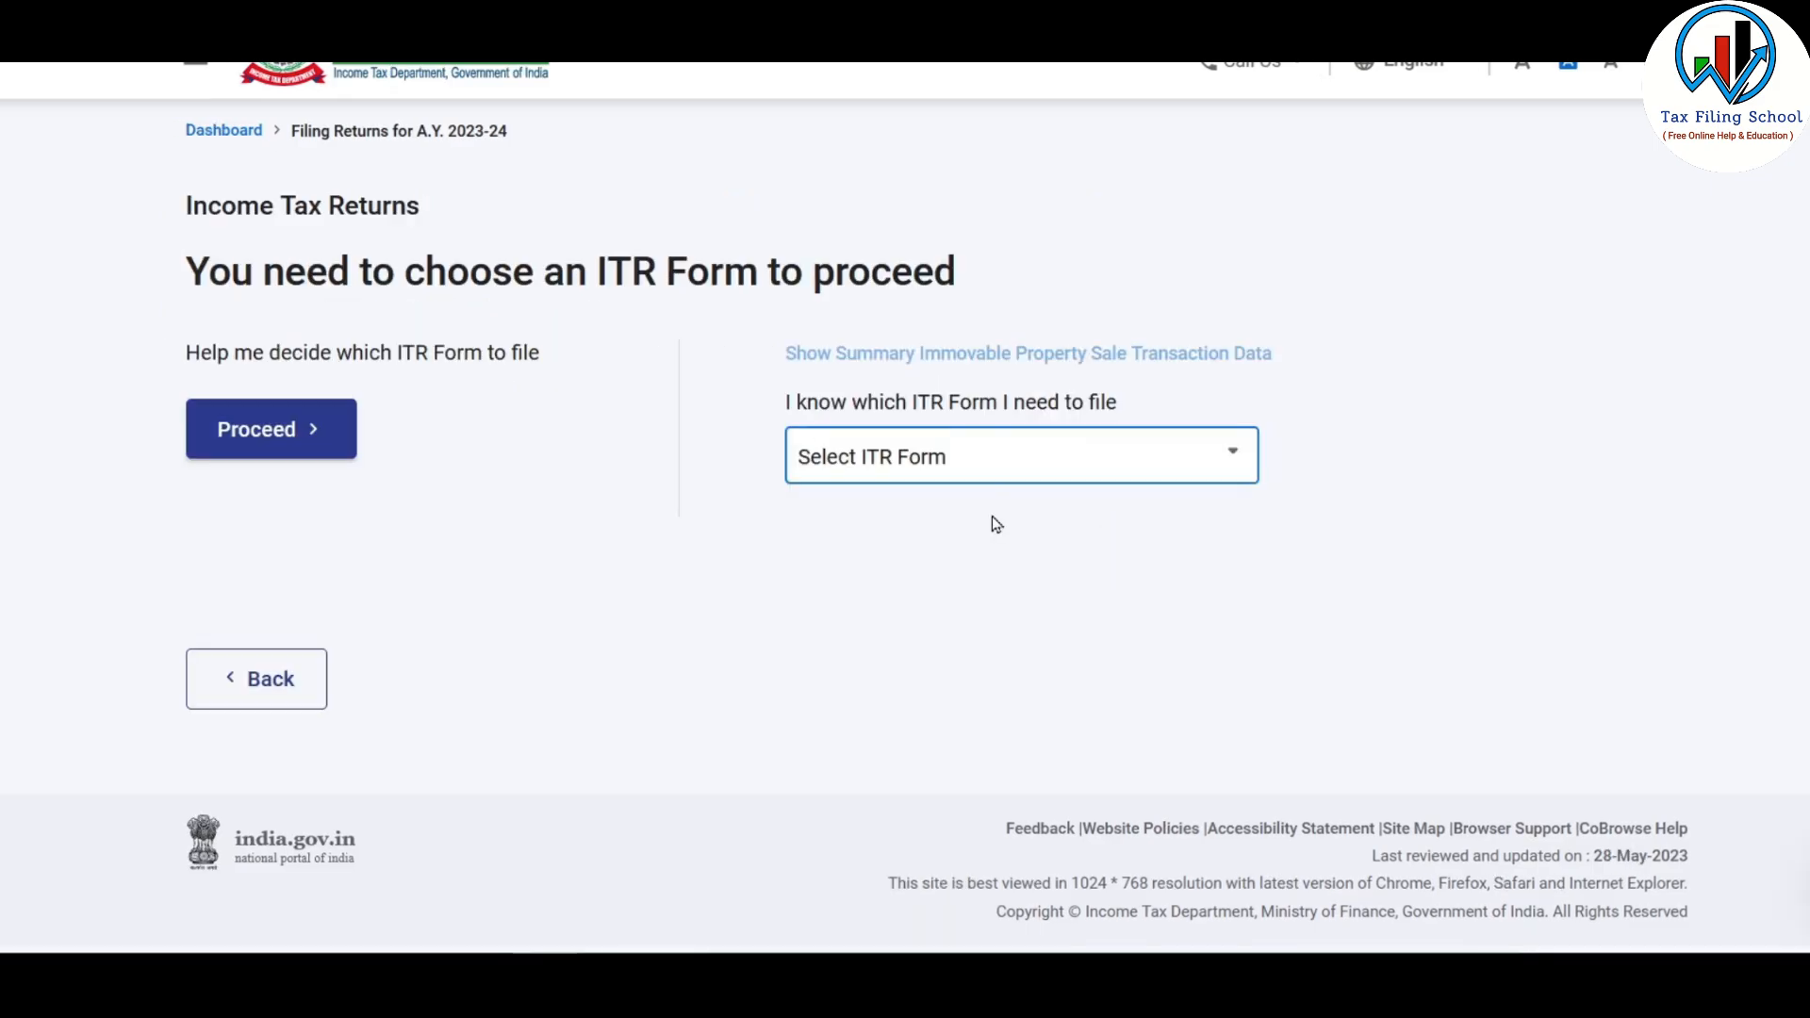
{"action": "left_click", "coordinate": [1138, 458]}
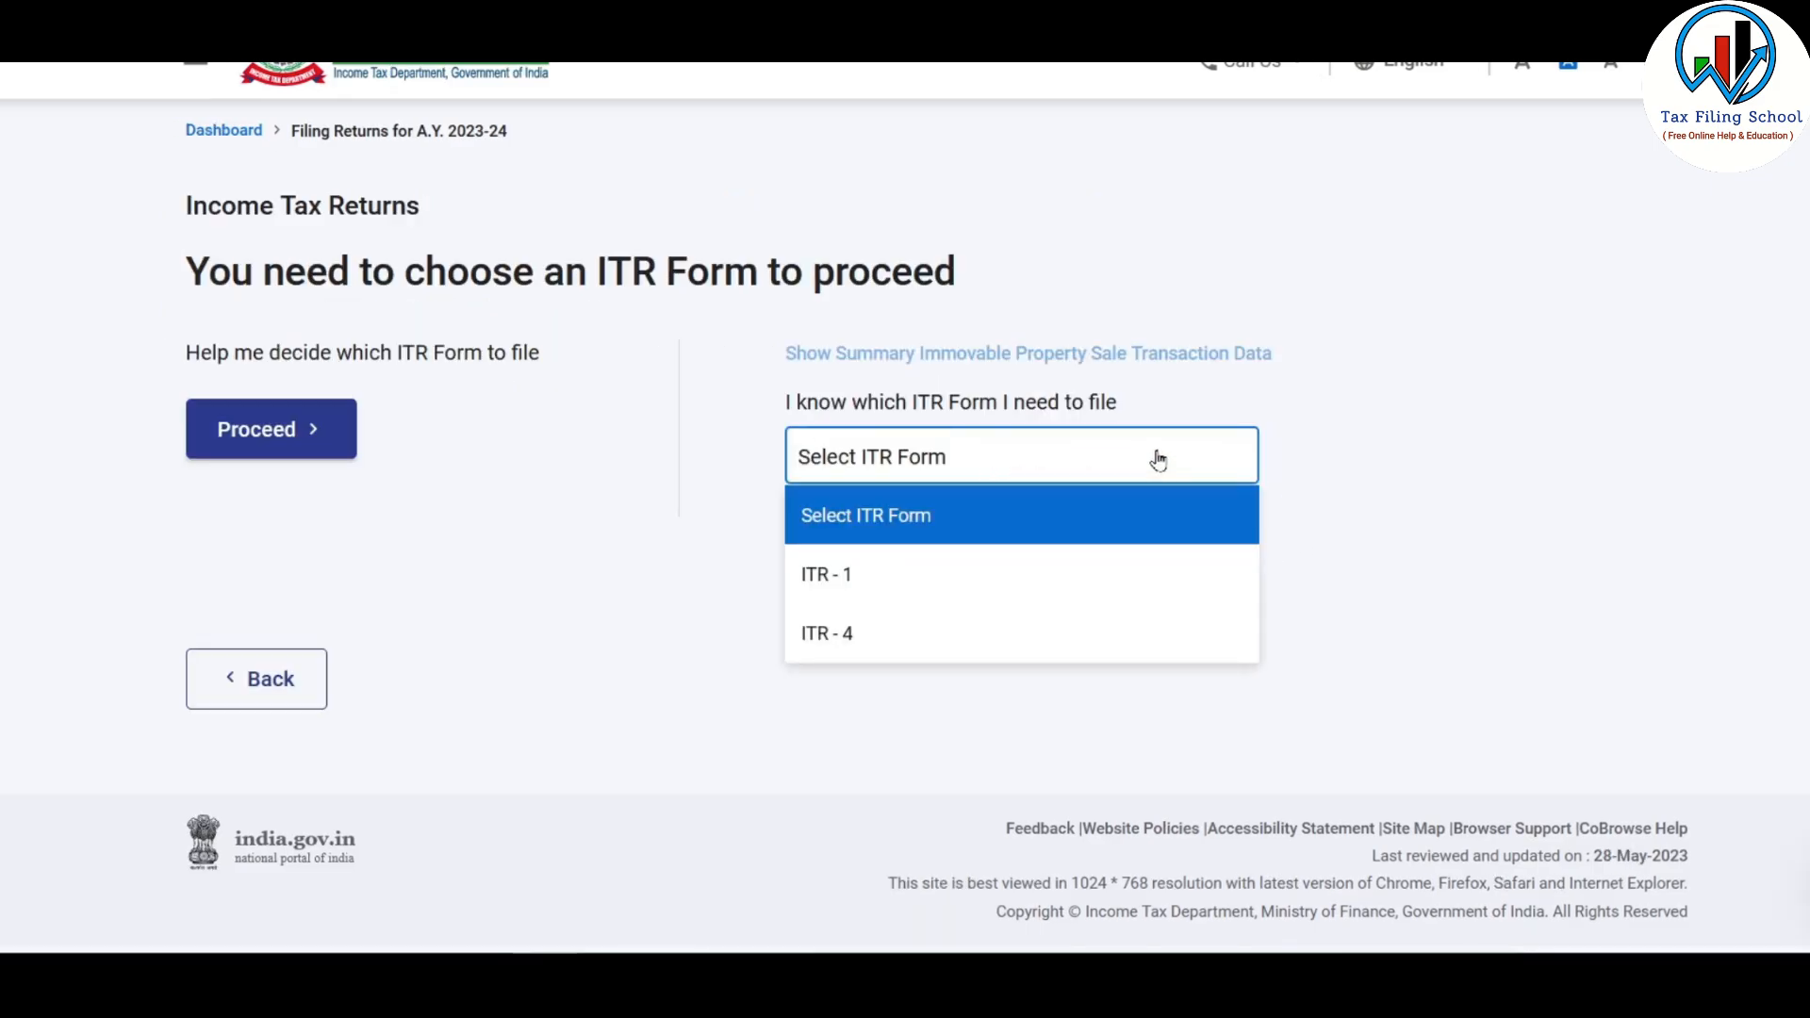
{"action": "left_click", "coordinate": [891, 582]}
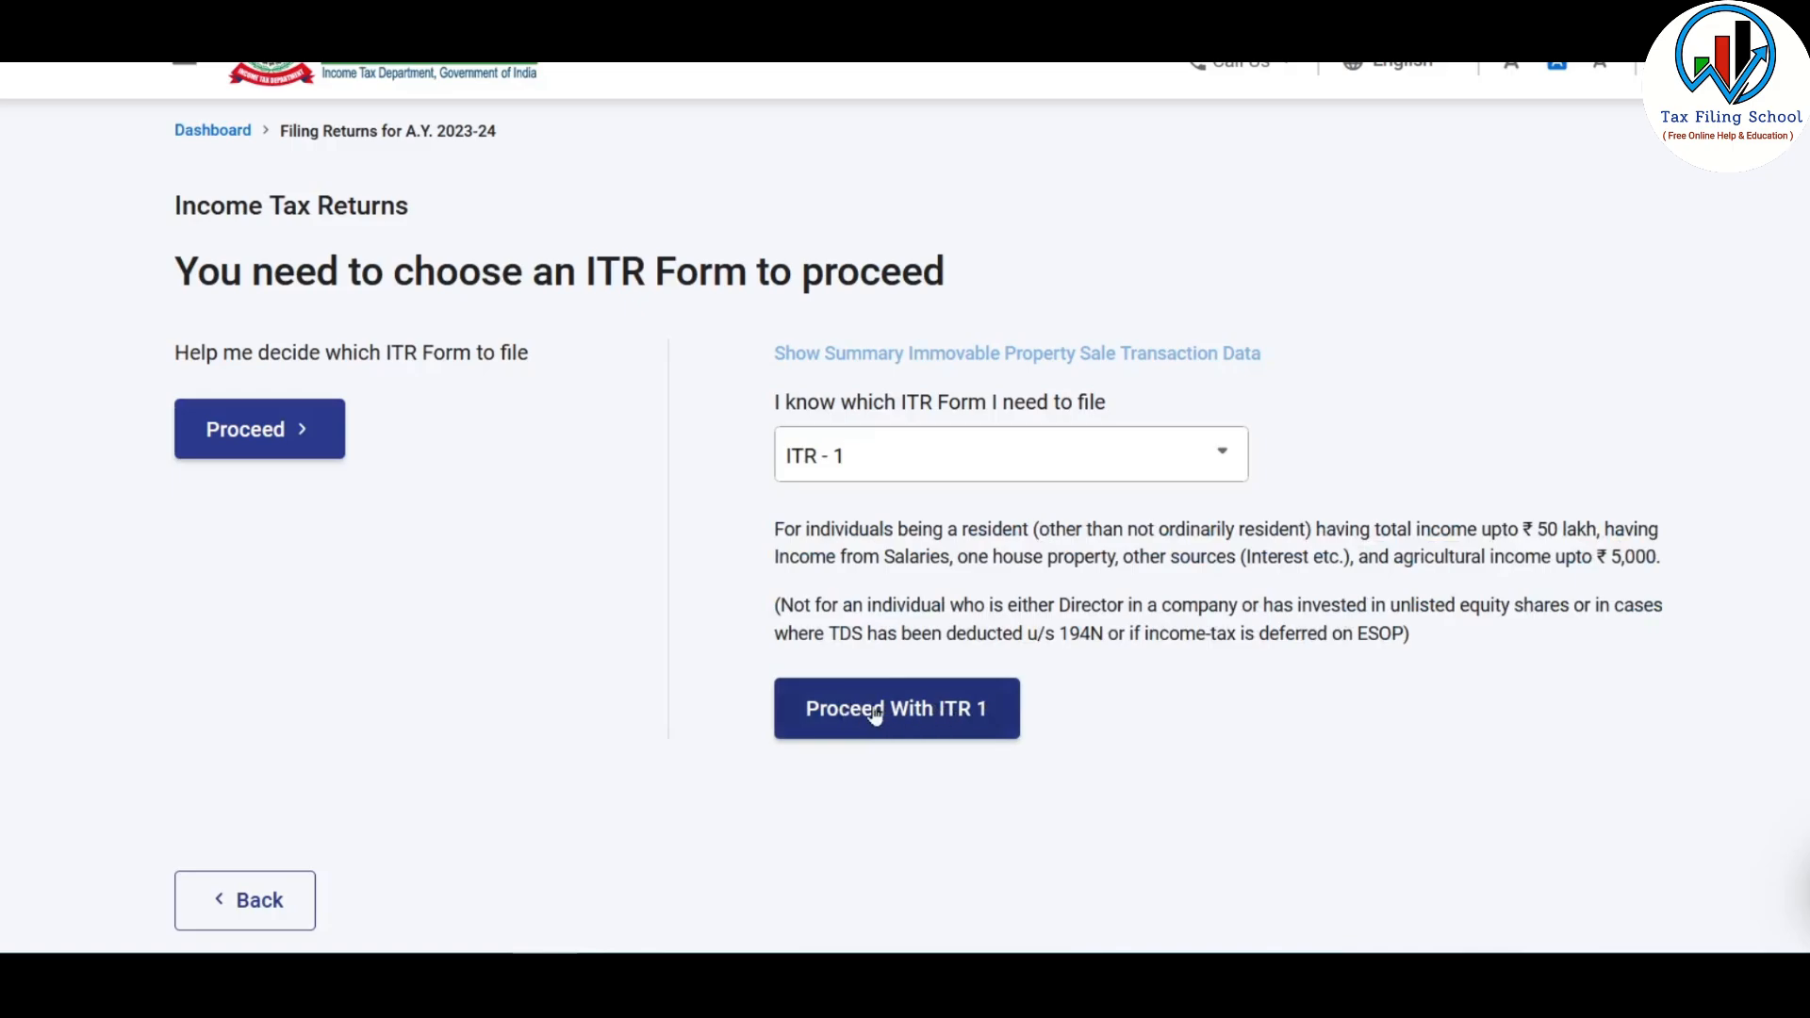
{"action": "left_click", "coordinate": [936, 714]}
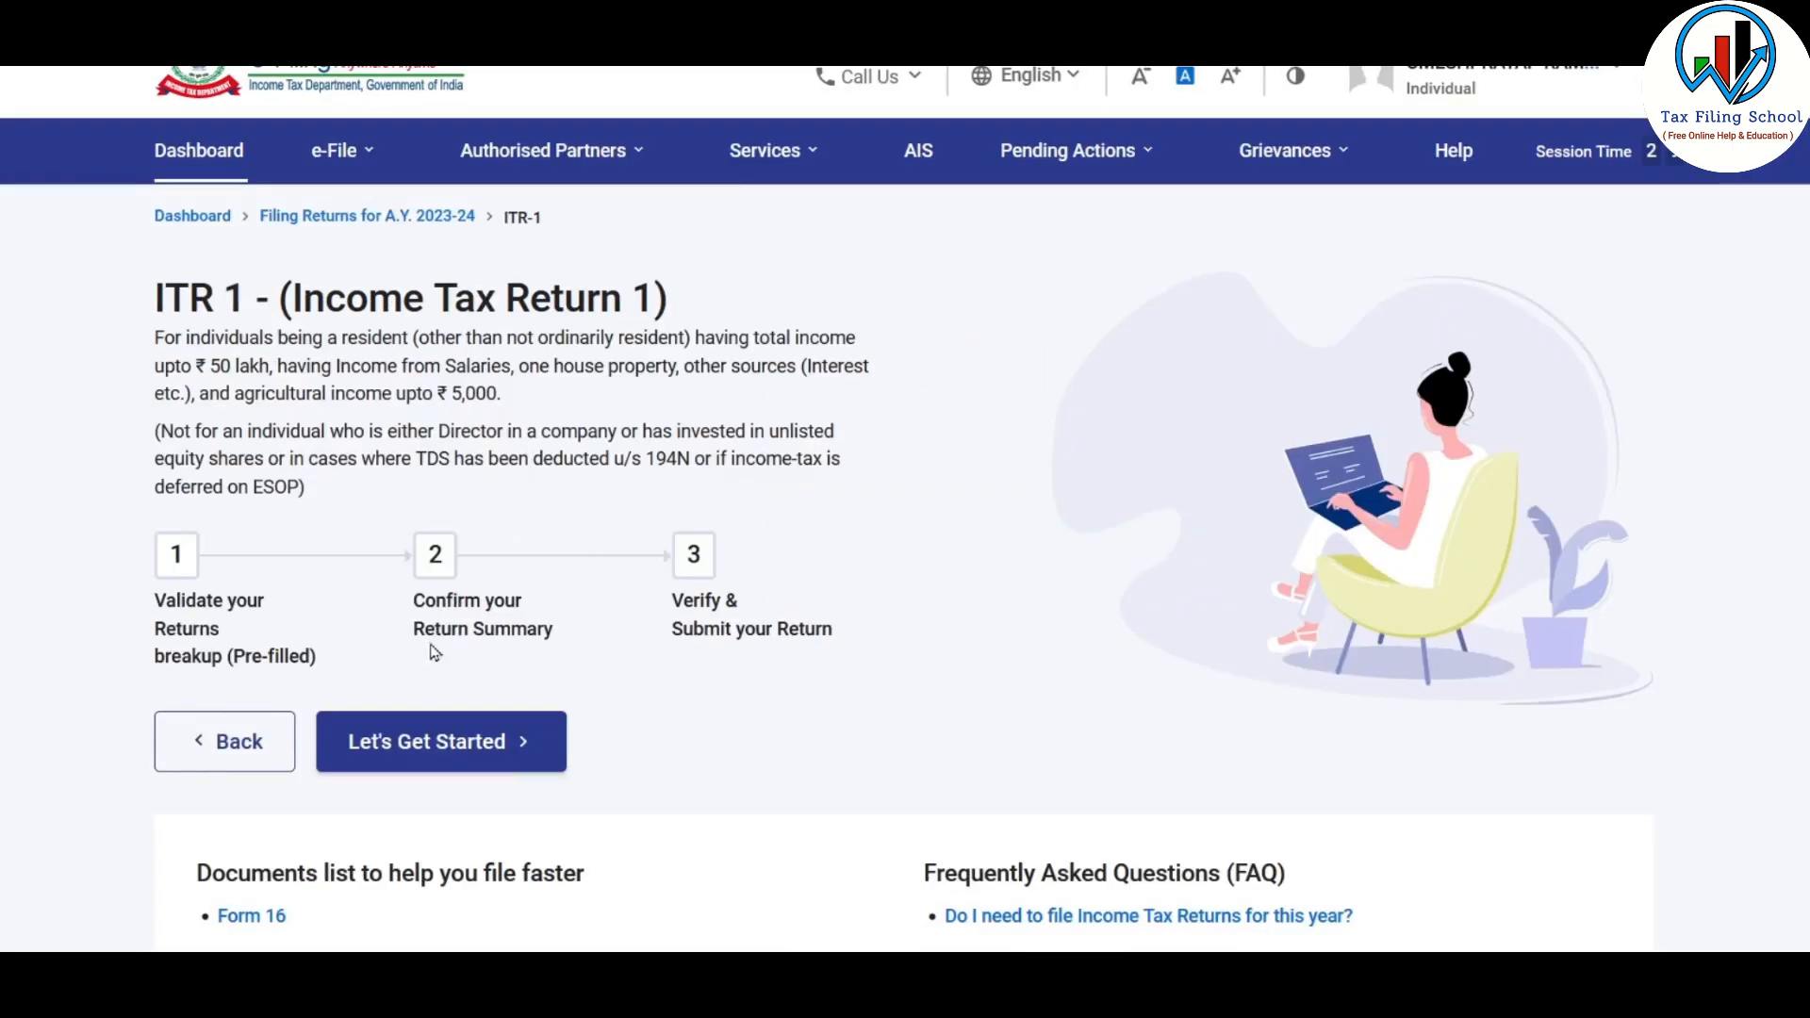
Get started with ITR-1, giving taxable income above the basic exemption limit as the reason for filing
{"action": "left_click", "coordinate": [486, 743]}
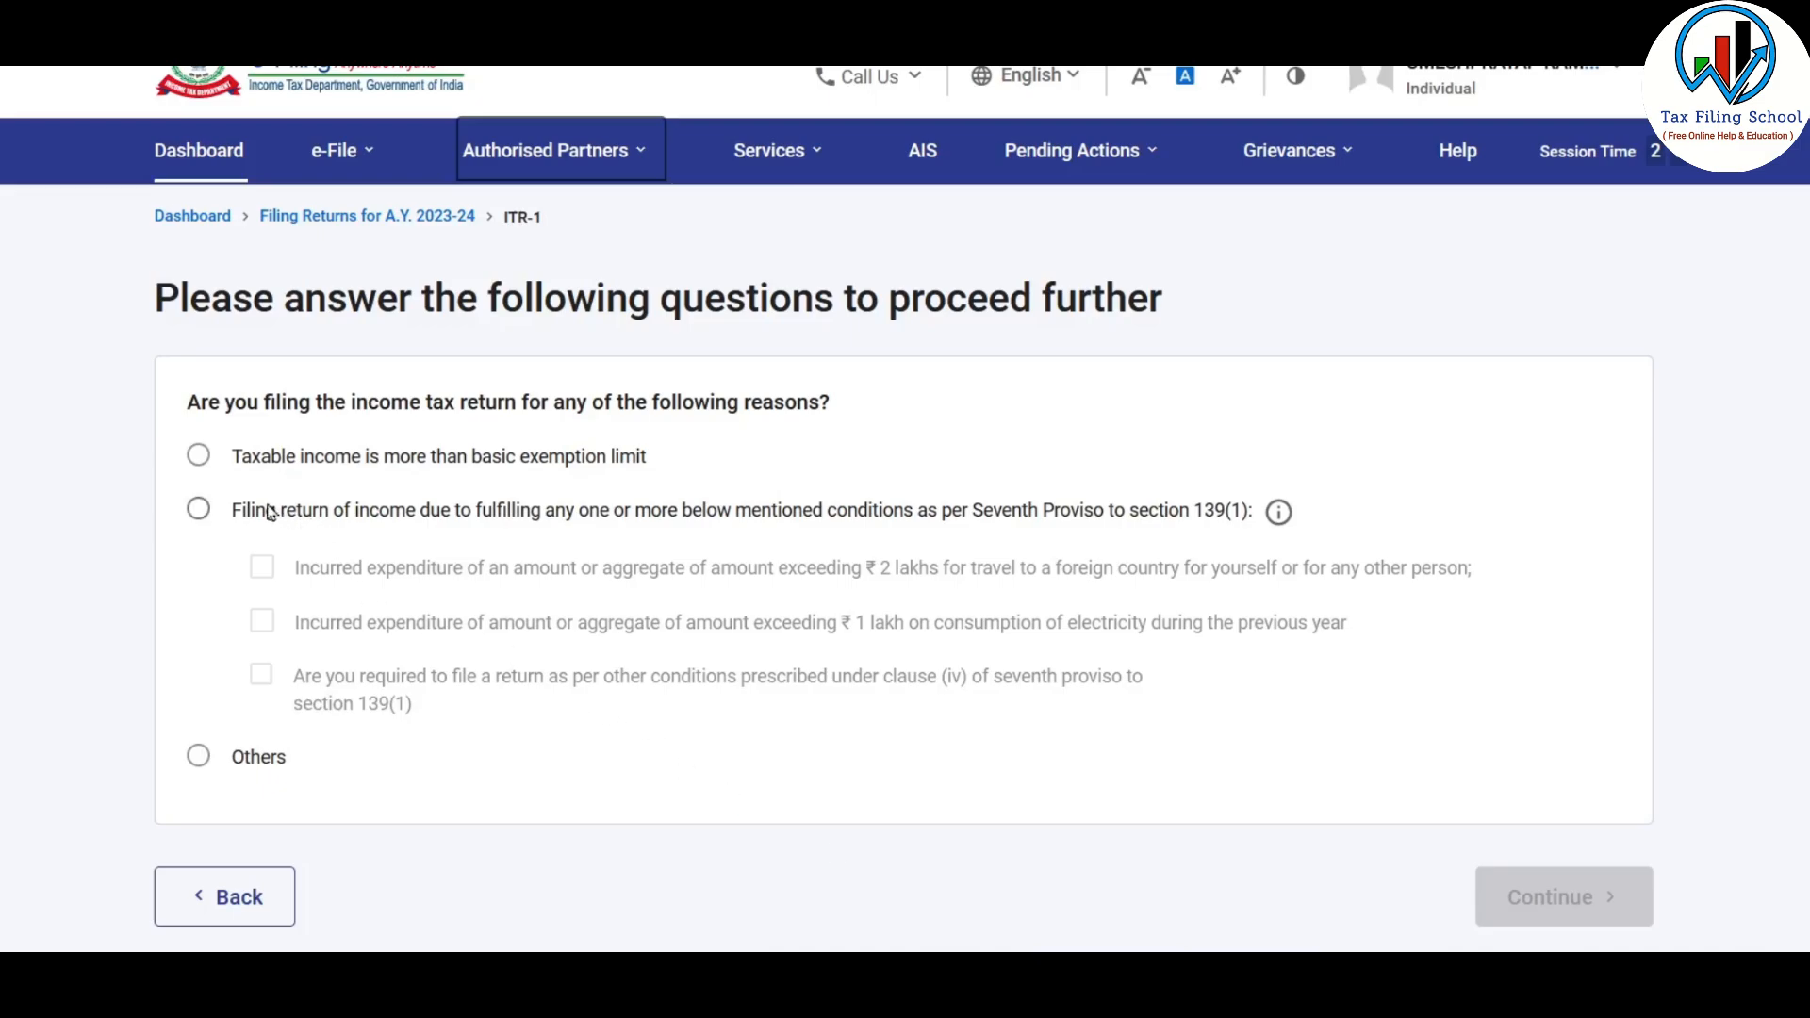
{"action": "left_click", "coordinate": [199, 458]}
{"action": "scroll", "coordinate": [1780, 693], "scroll_direction": "down", "scroll_amount": 2}
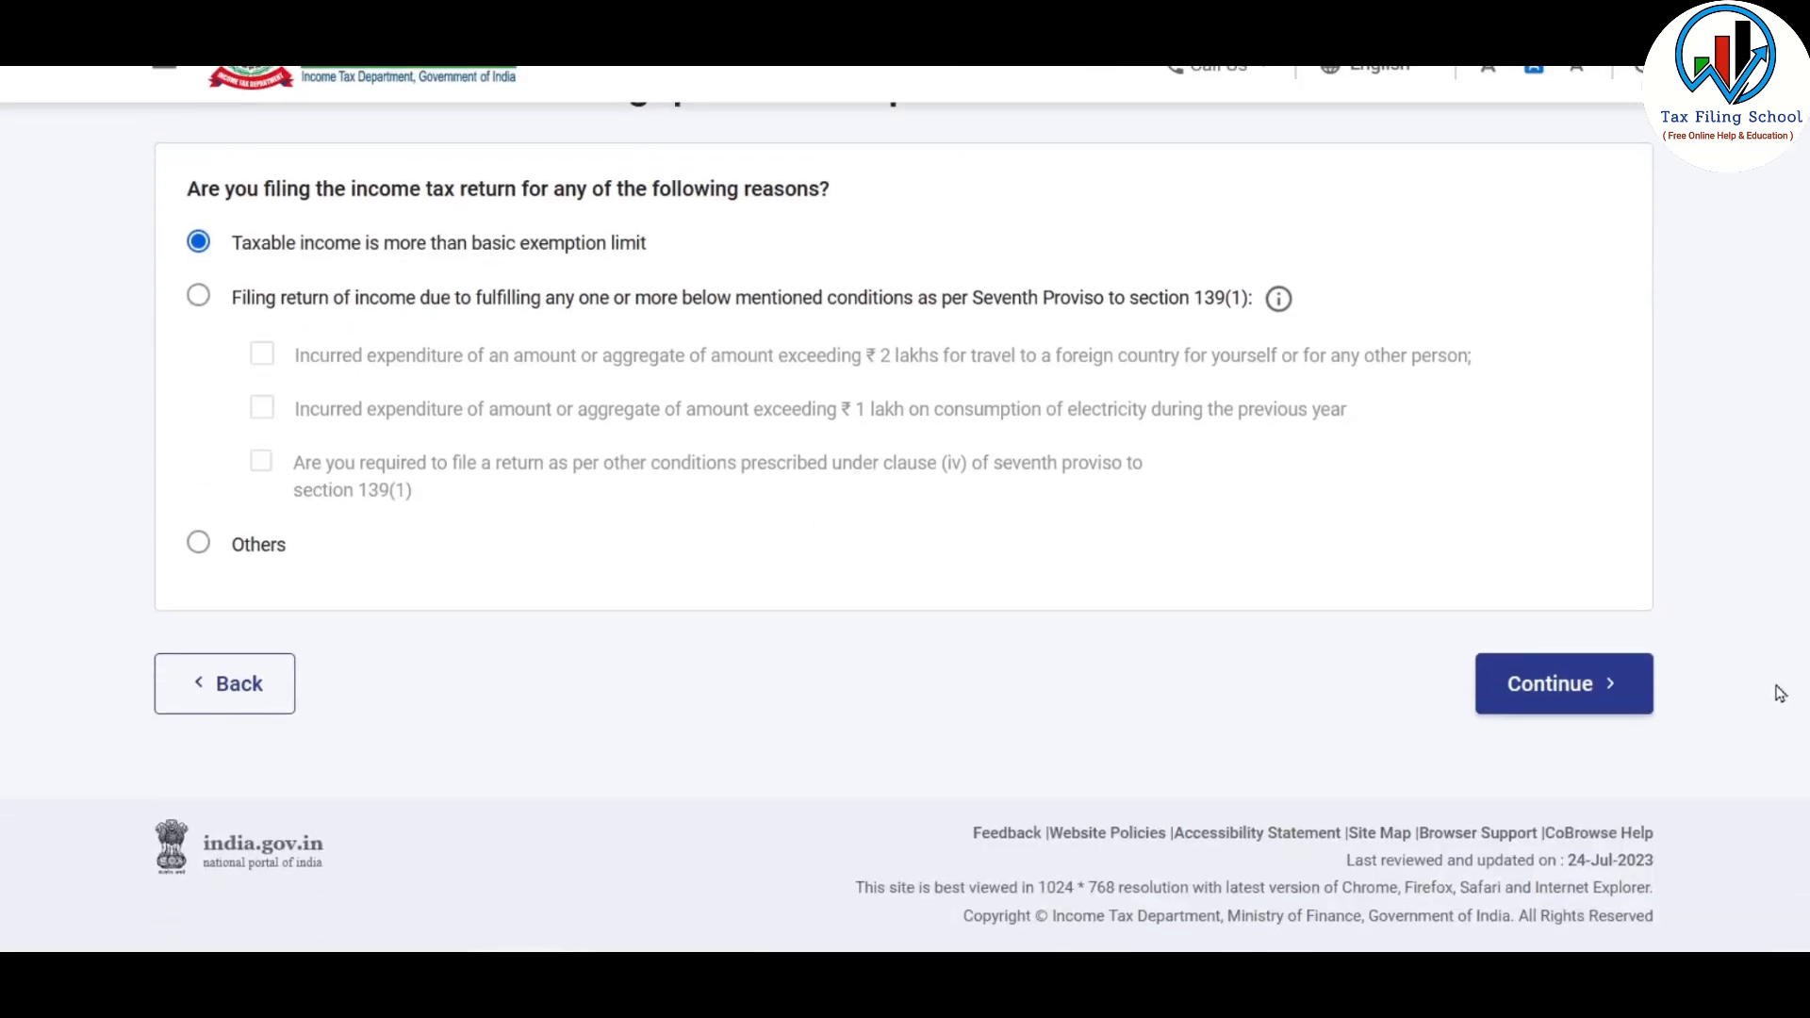
{"action": "left_click", "coordinate": [1591, 699]}
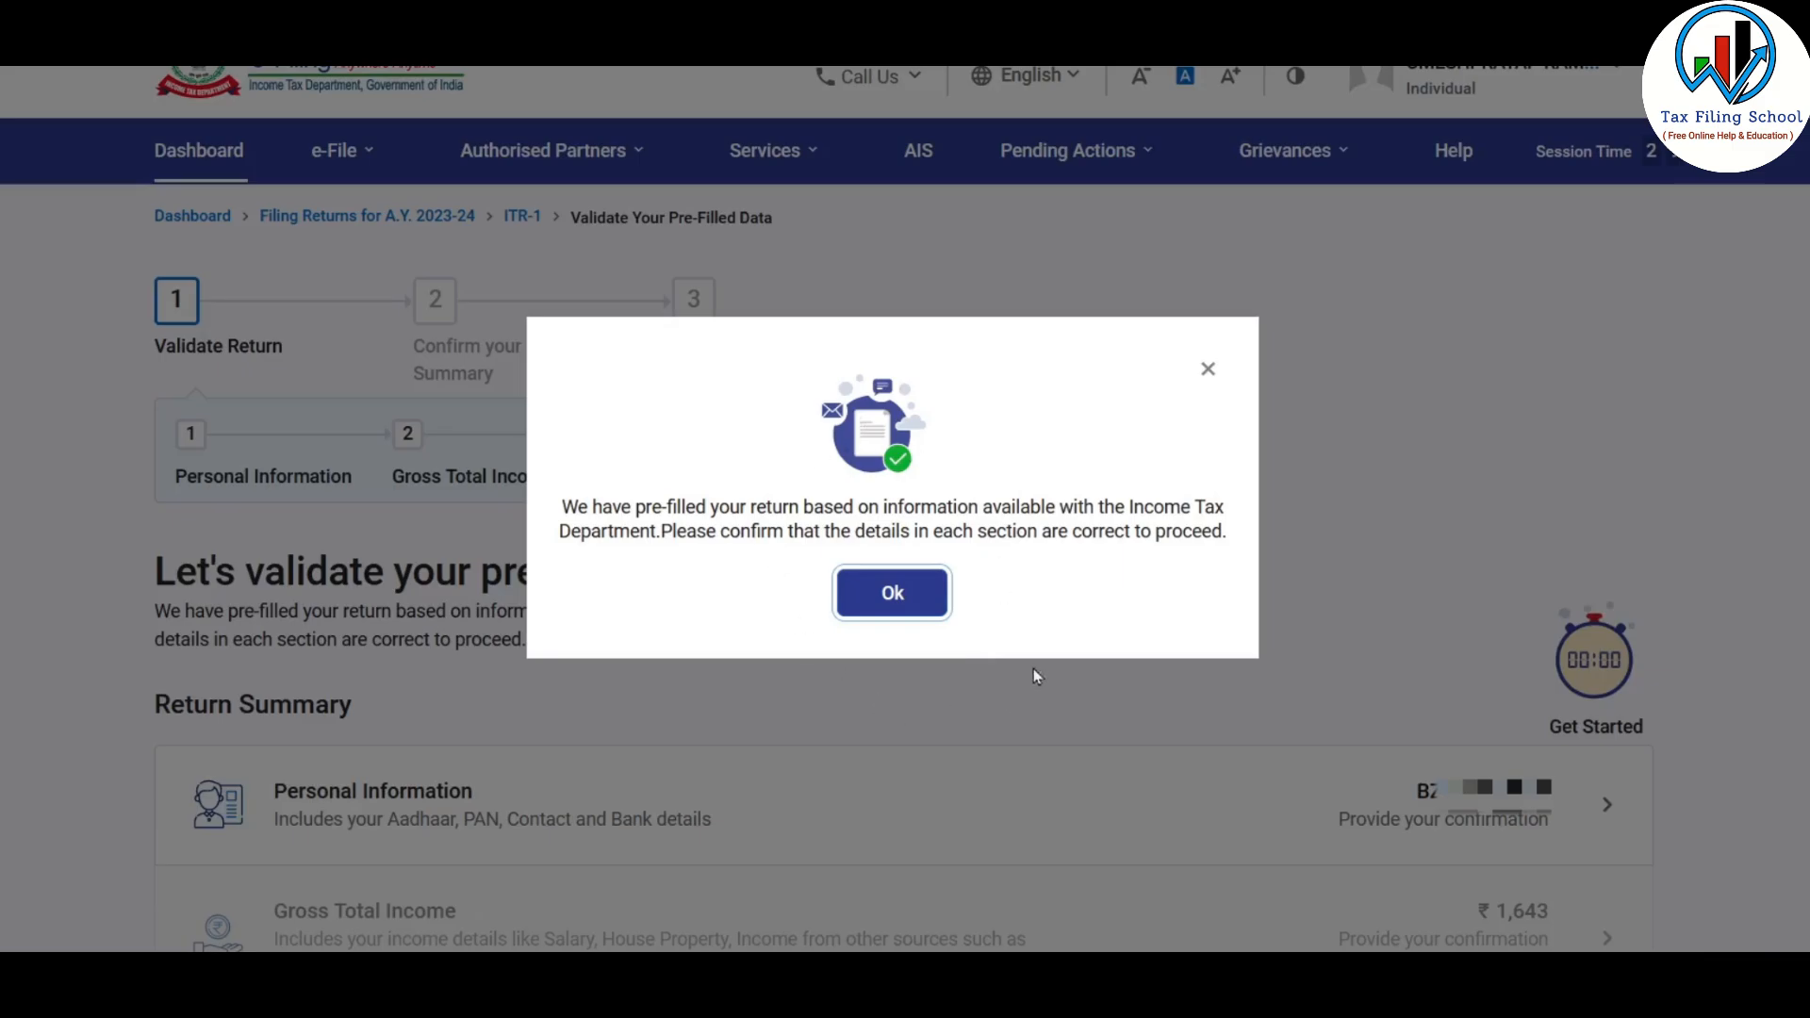
Accept the pre-filled data notice and set the Nature of Employment to CG - Pensioners in Personal Information
{"action": "left_click", "coordinate": [915, 608]}
{"action": "scroll", "coordinate": [275, 264], "scroll_direction": "down", "scroll_amount": 5}
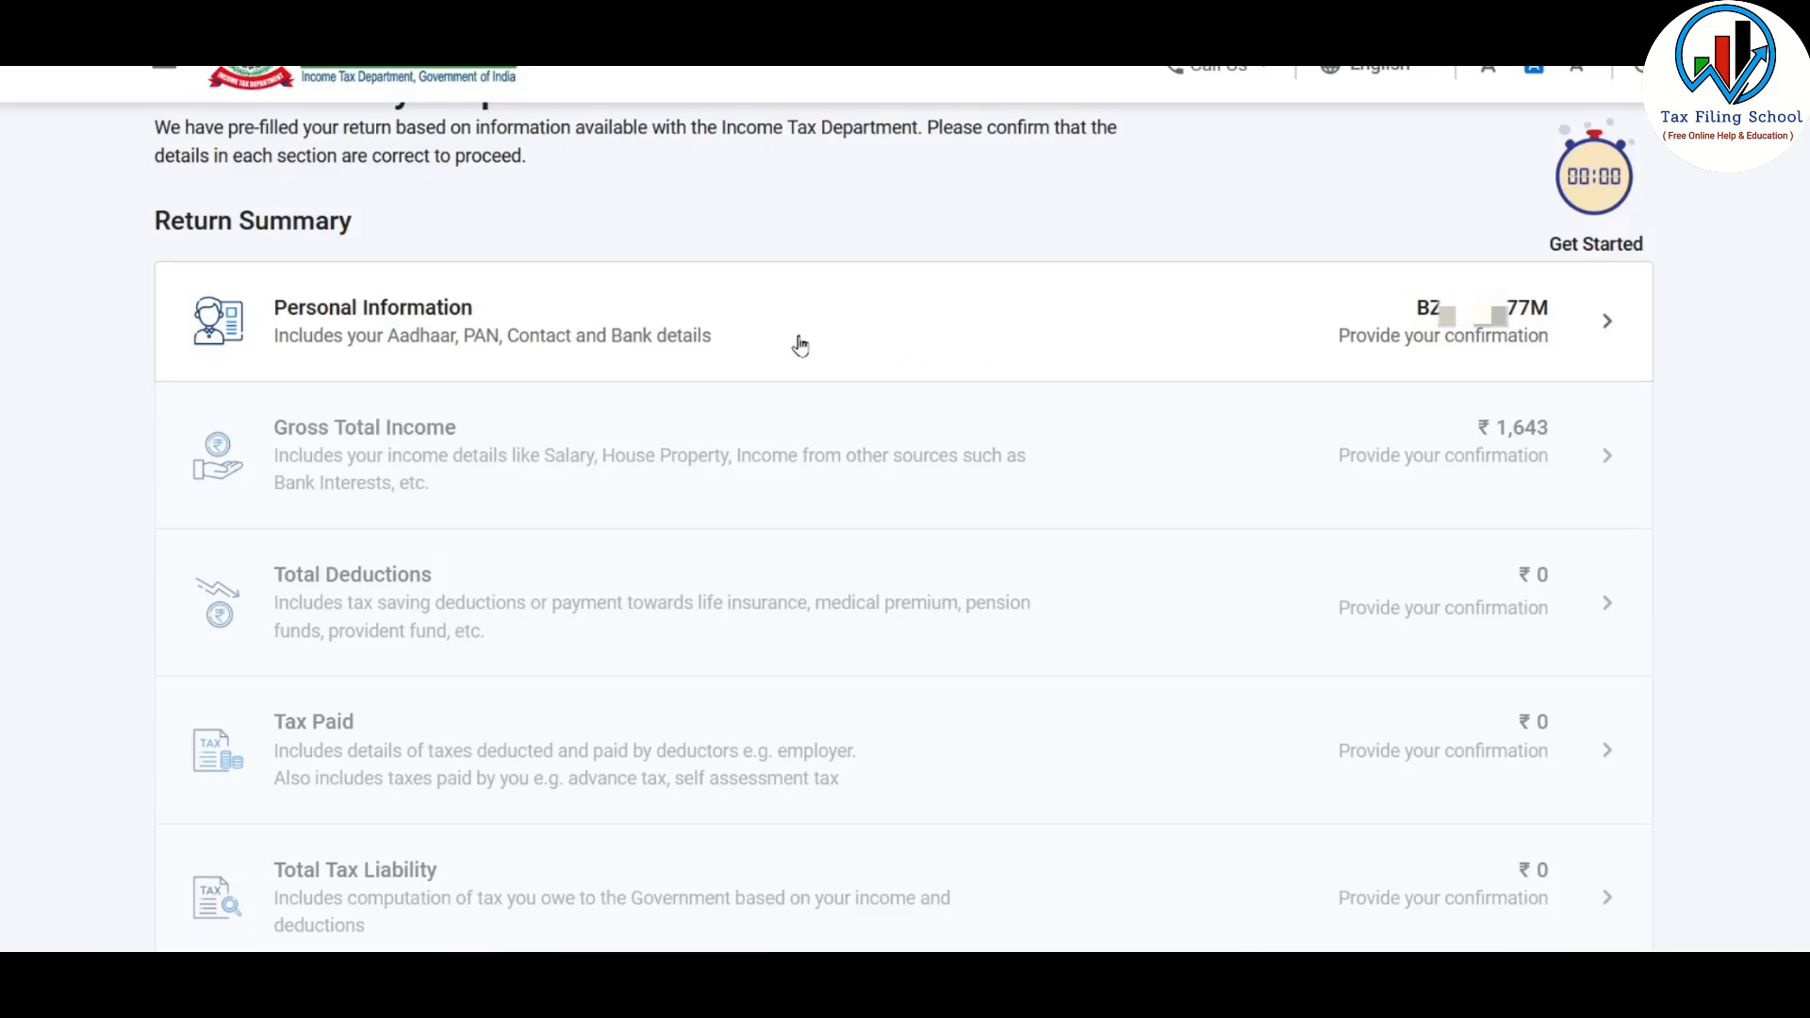
{"action": "left_click", "coordinate": [1019, 335]}
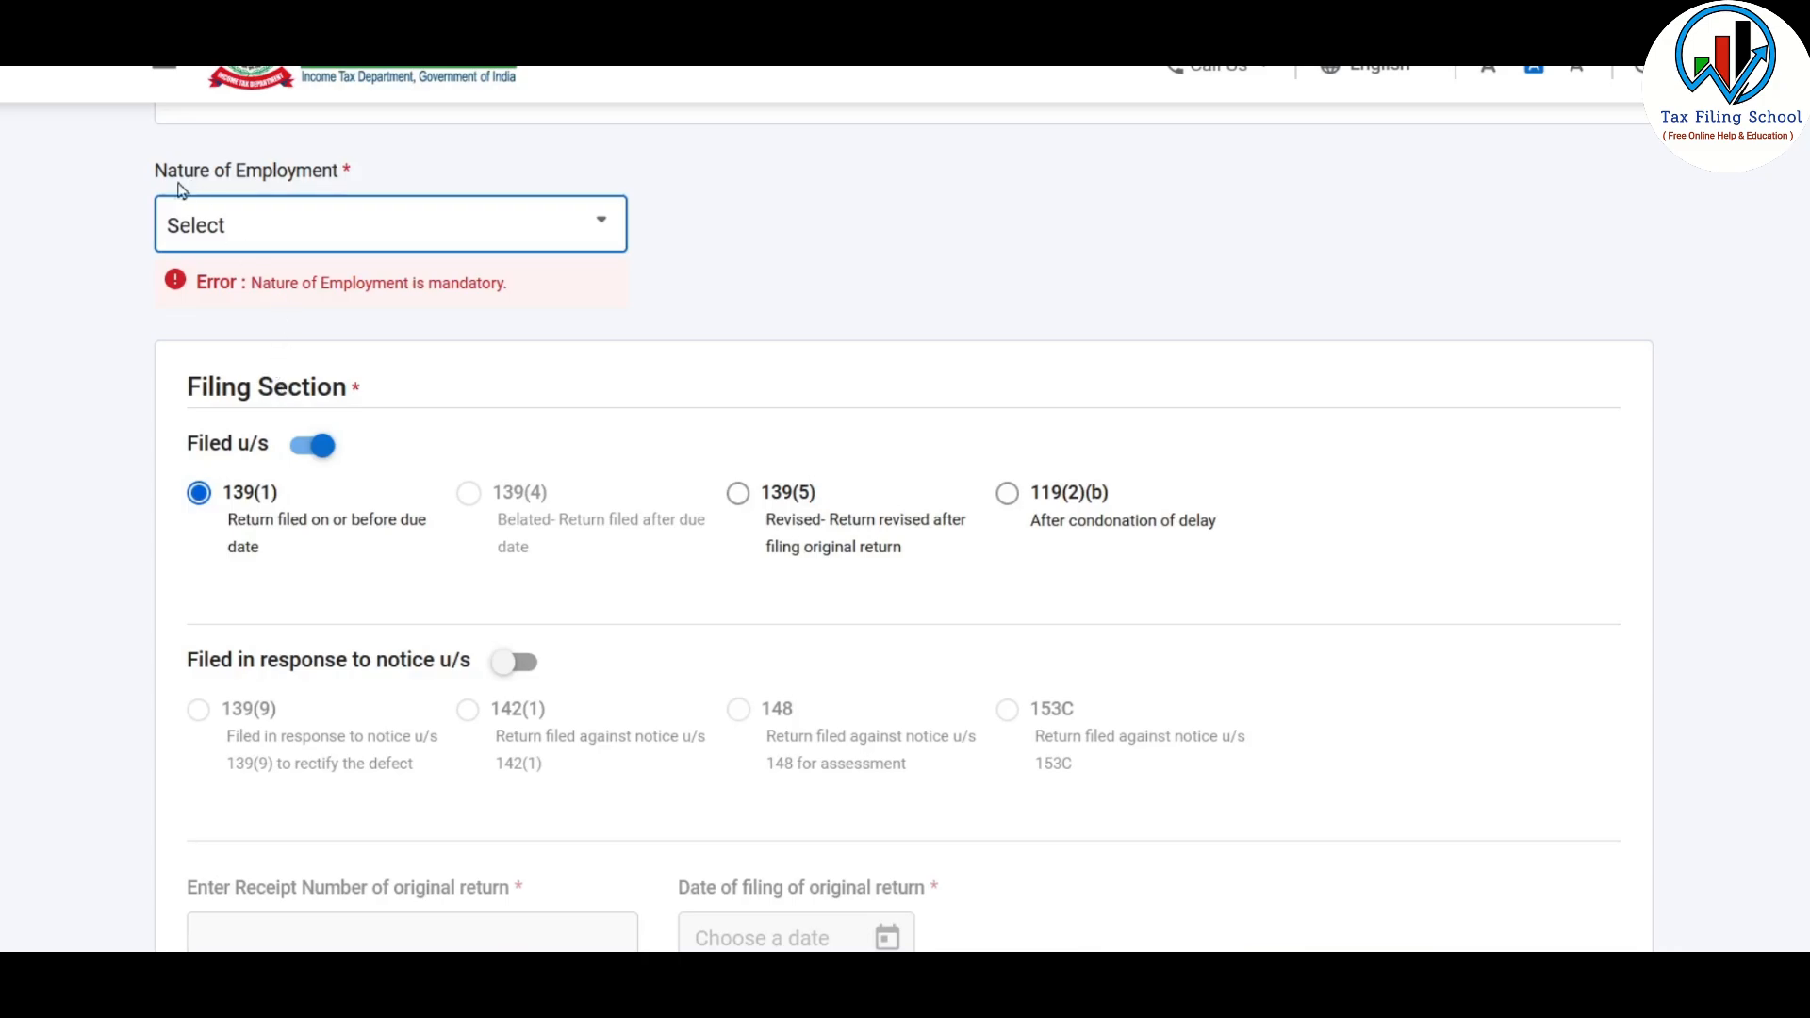
{"action": "left_click", "coordinate": [594, 224]}
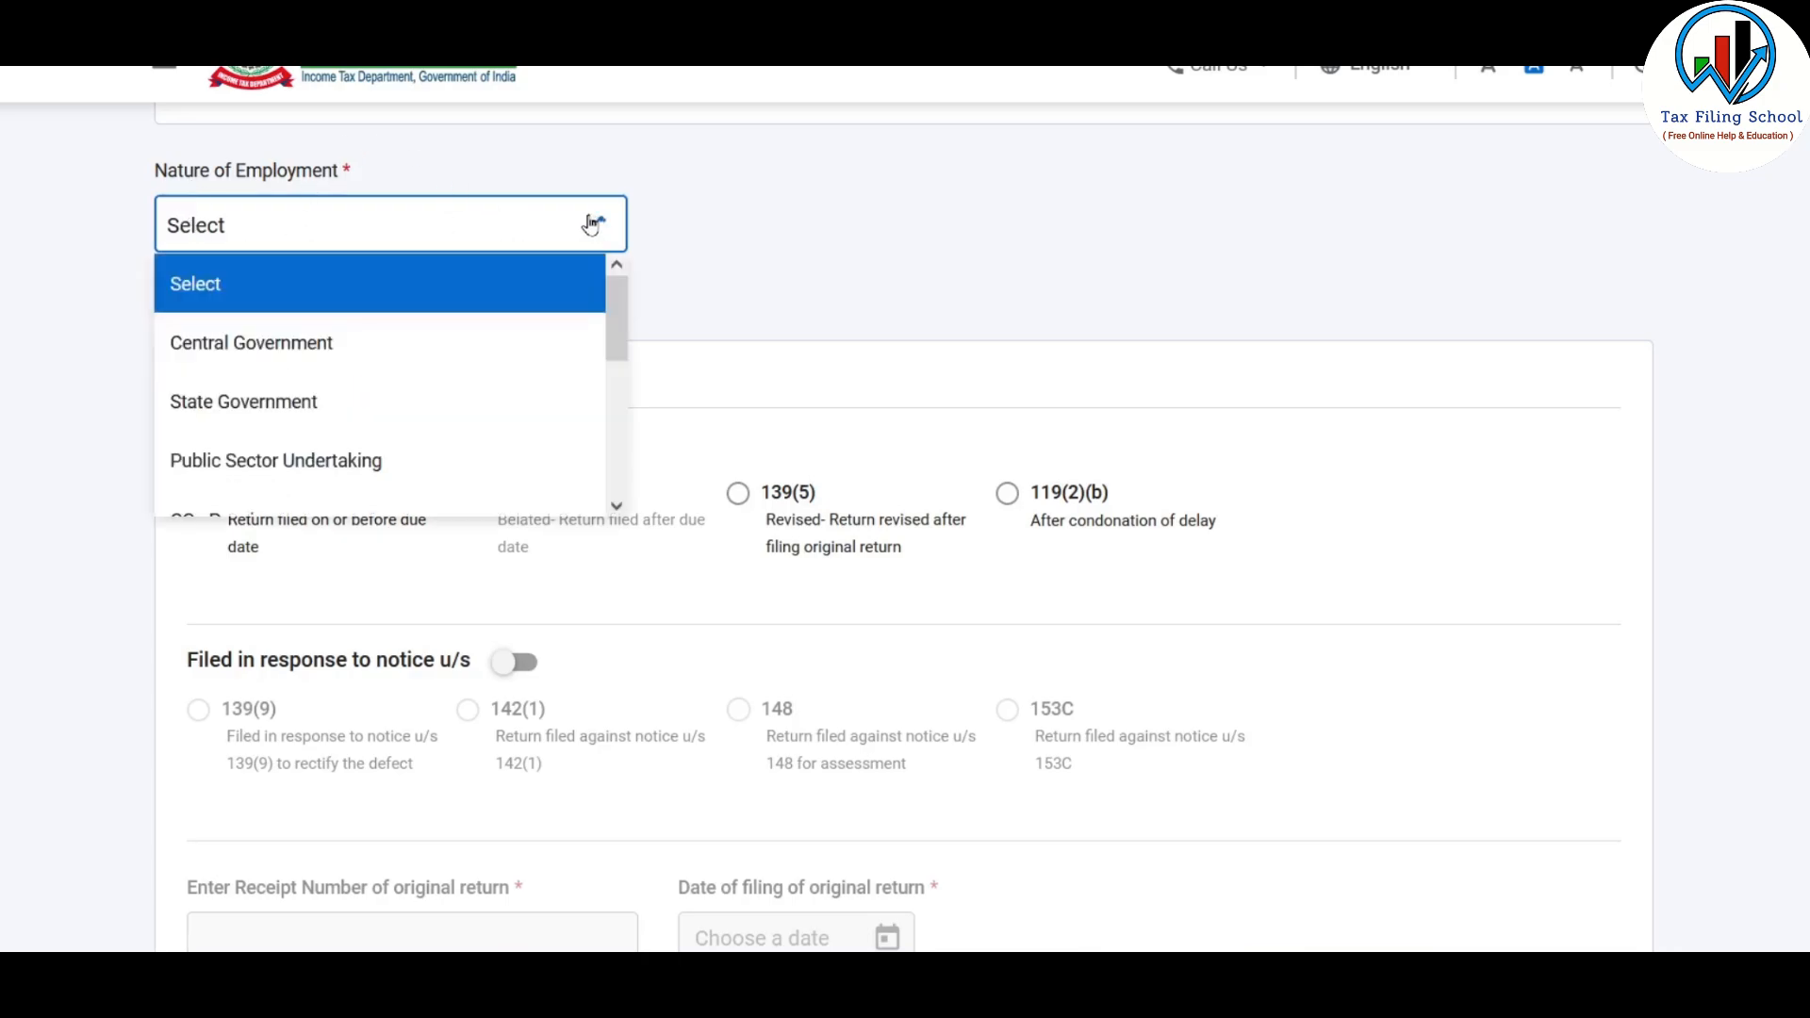
{"action": "left_click_drag", "start_coordinate": [624, 311], "coordinate": [667, 423]}
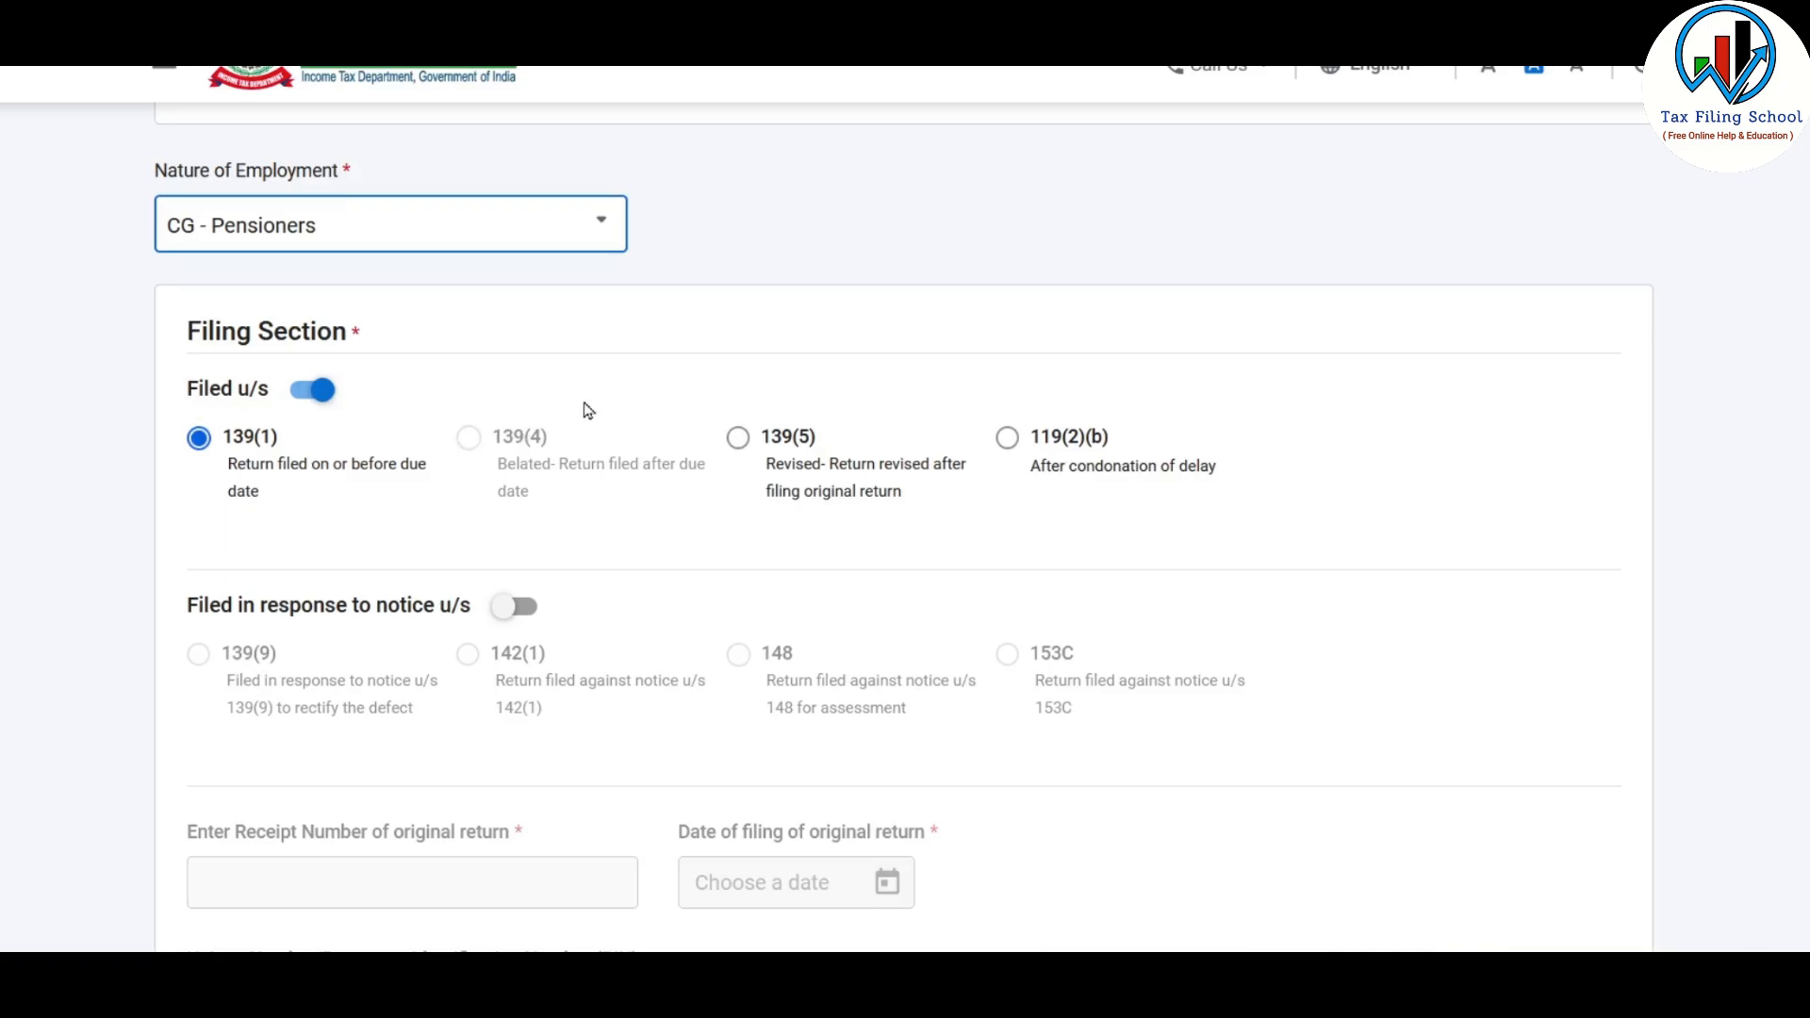
Check the filing section, tax regime choice and refund bank account, and confirm the Personal Information section
{"action": "scroll", "coordinate": [588, 410], "scroll_direction": "down", "scroll_amount": 7}
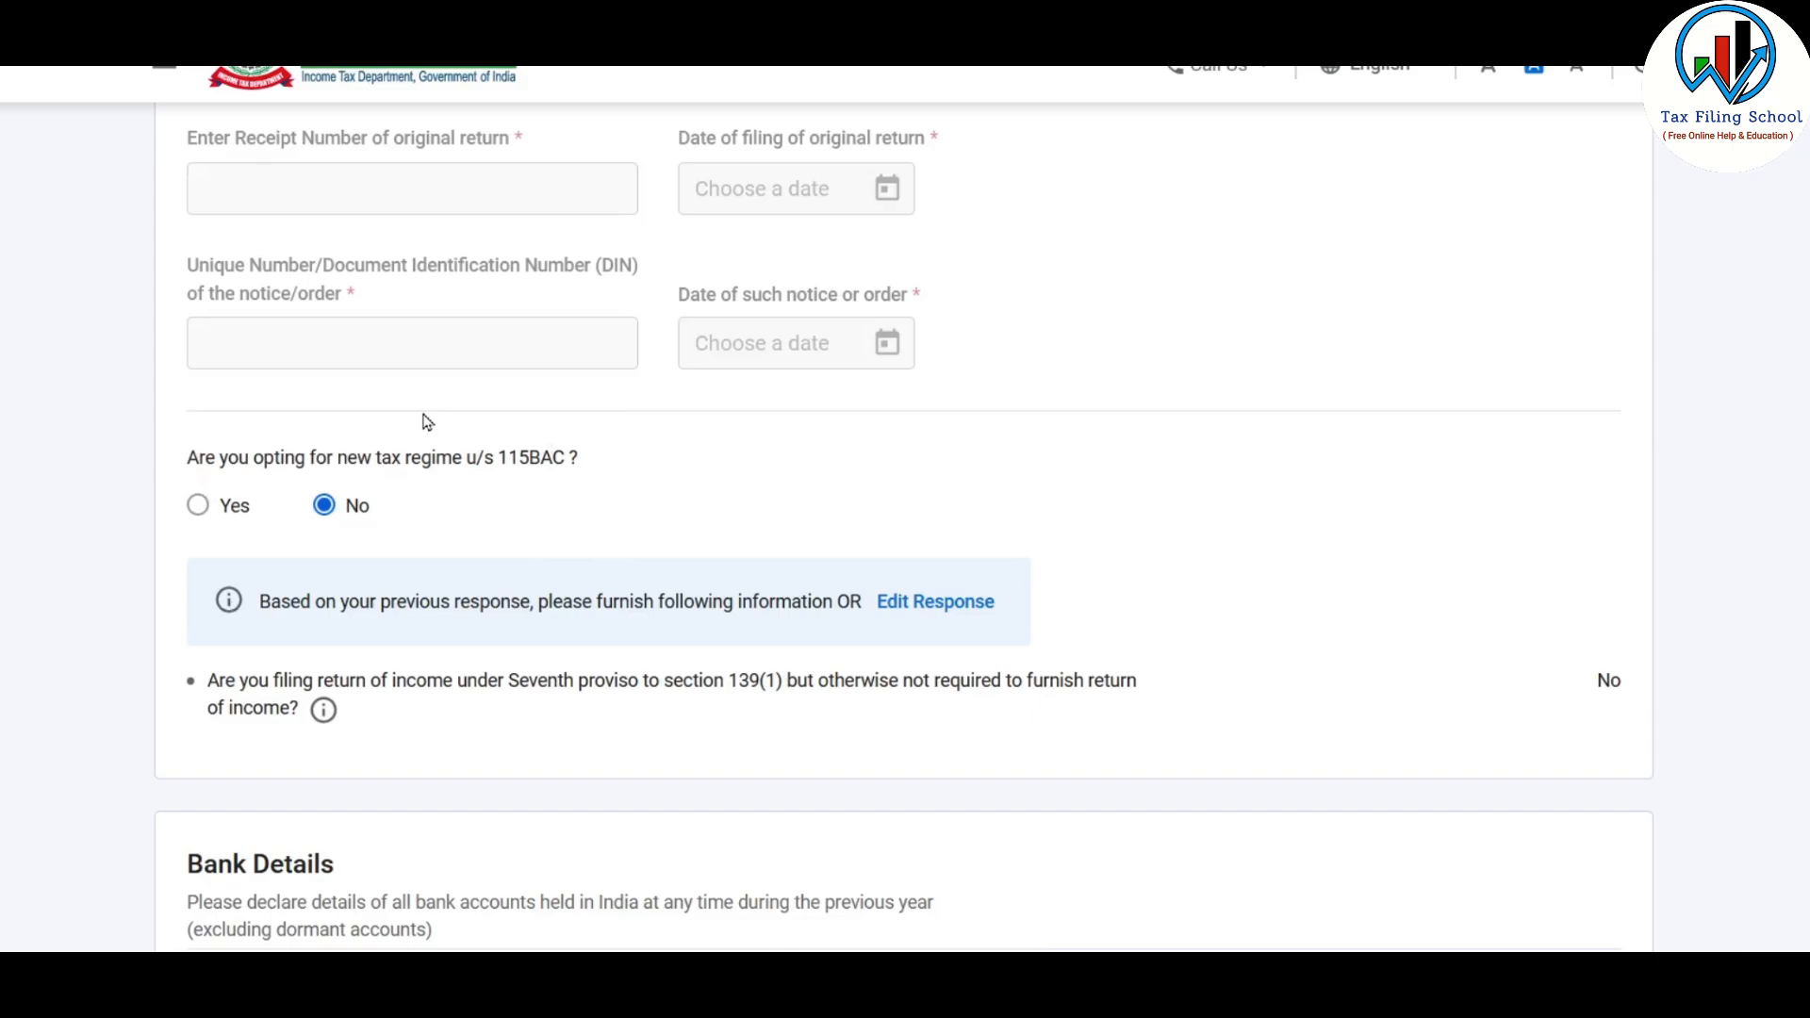
{"action": "scroll", "coordinate": [634, 594], "scroll_direction": "down", "scroll_amount": 7}
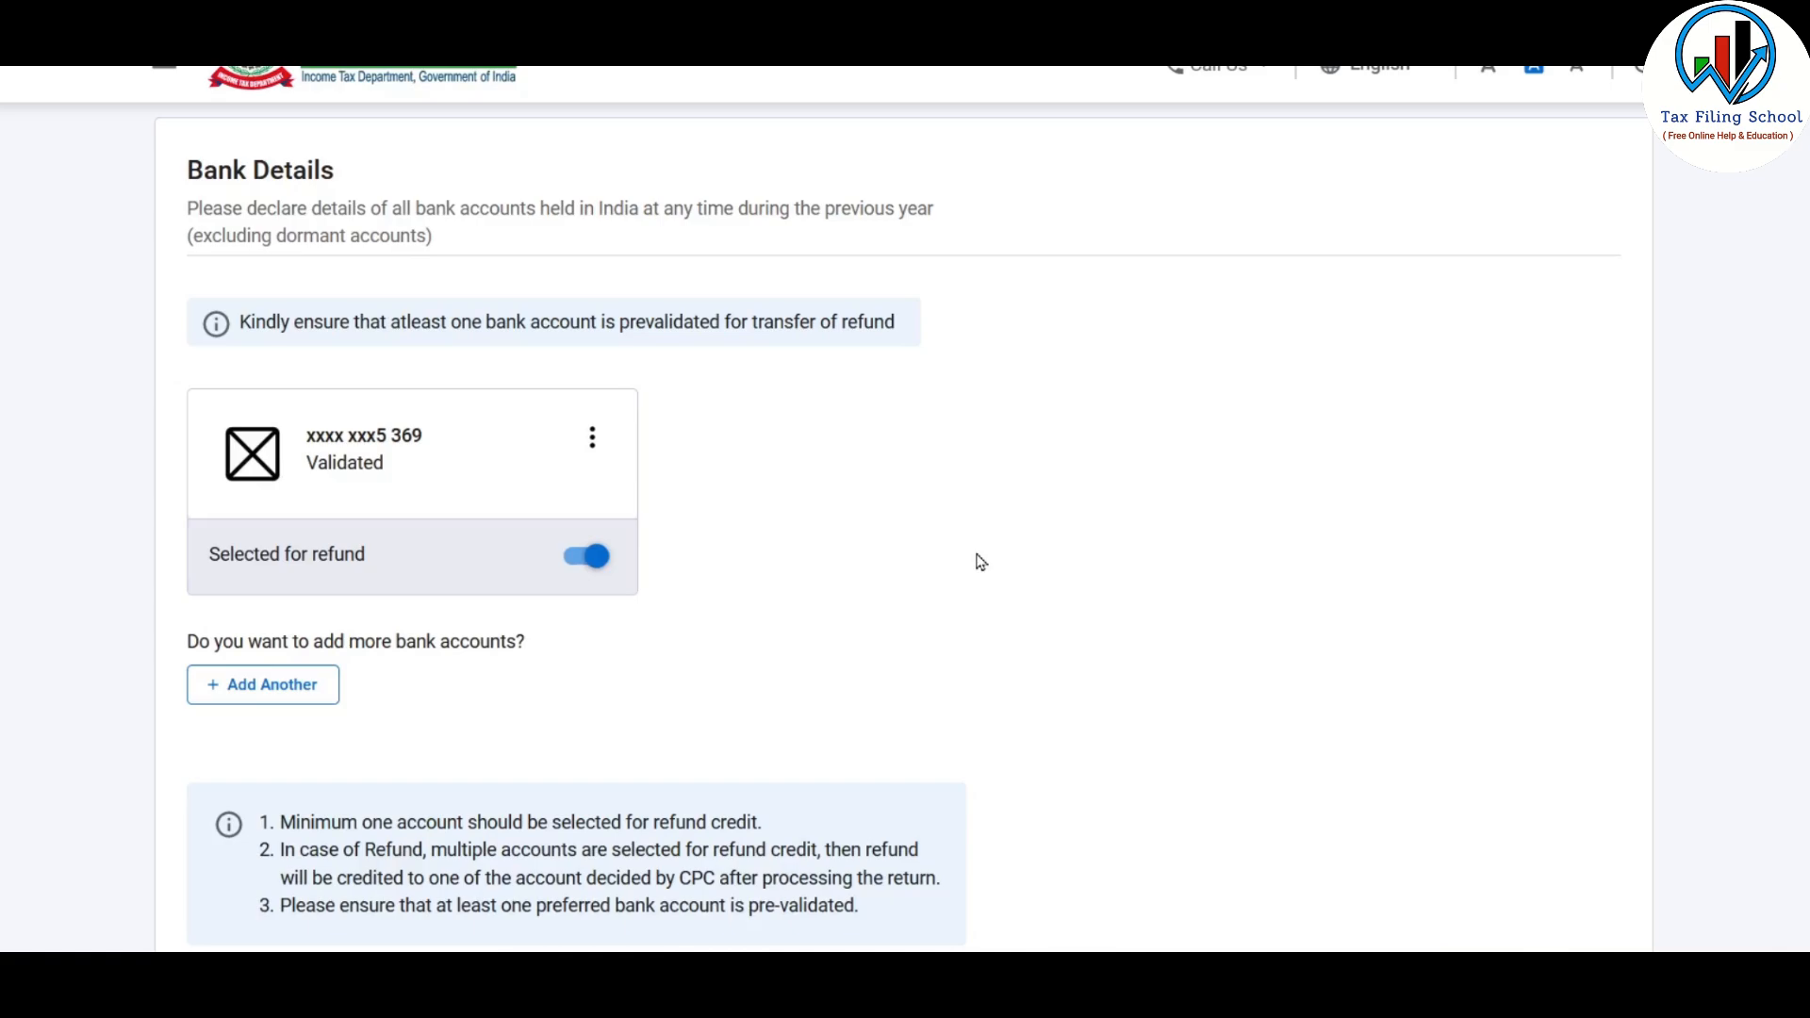
{"action": "scroll", "coordinate": [981, 562], "scroll_direction": "down", "scroll_amount": 4}
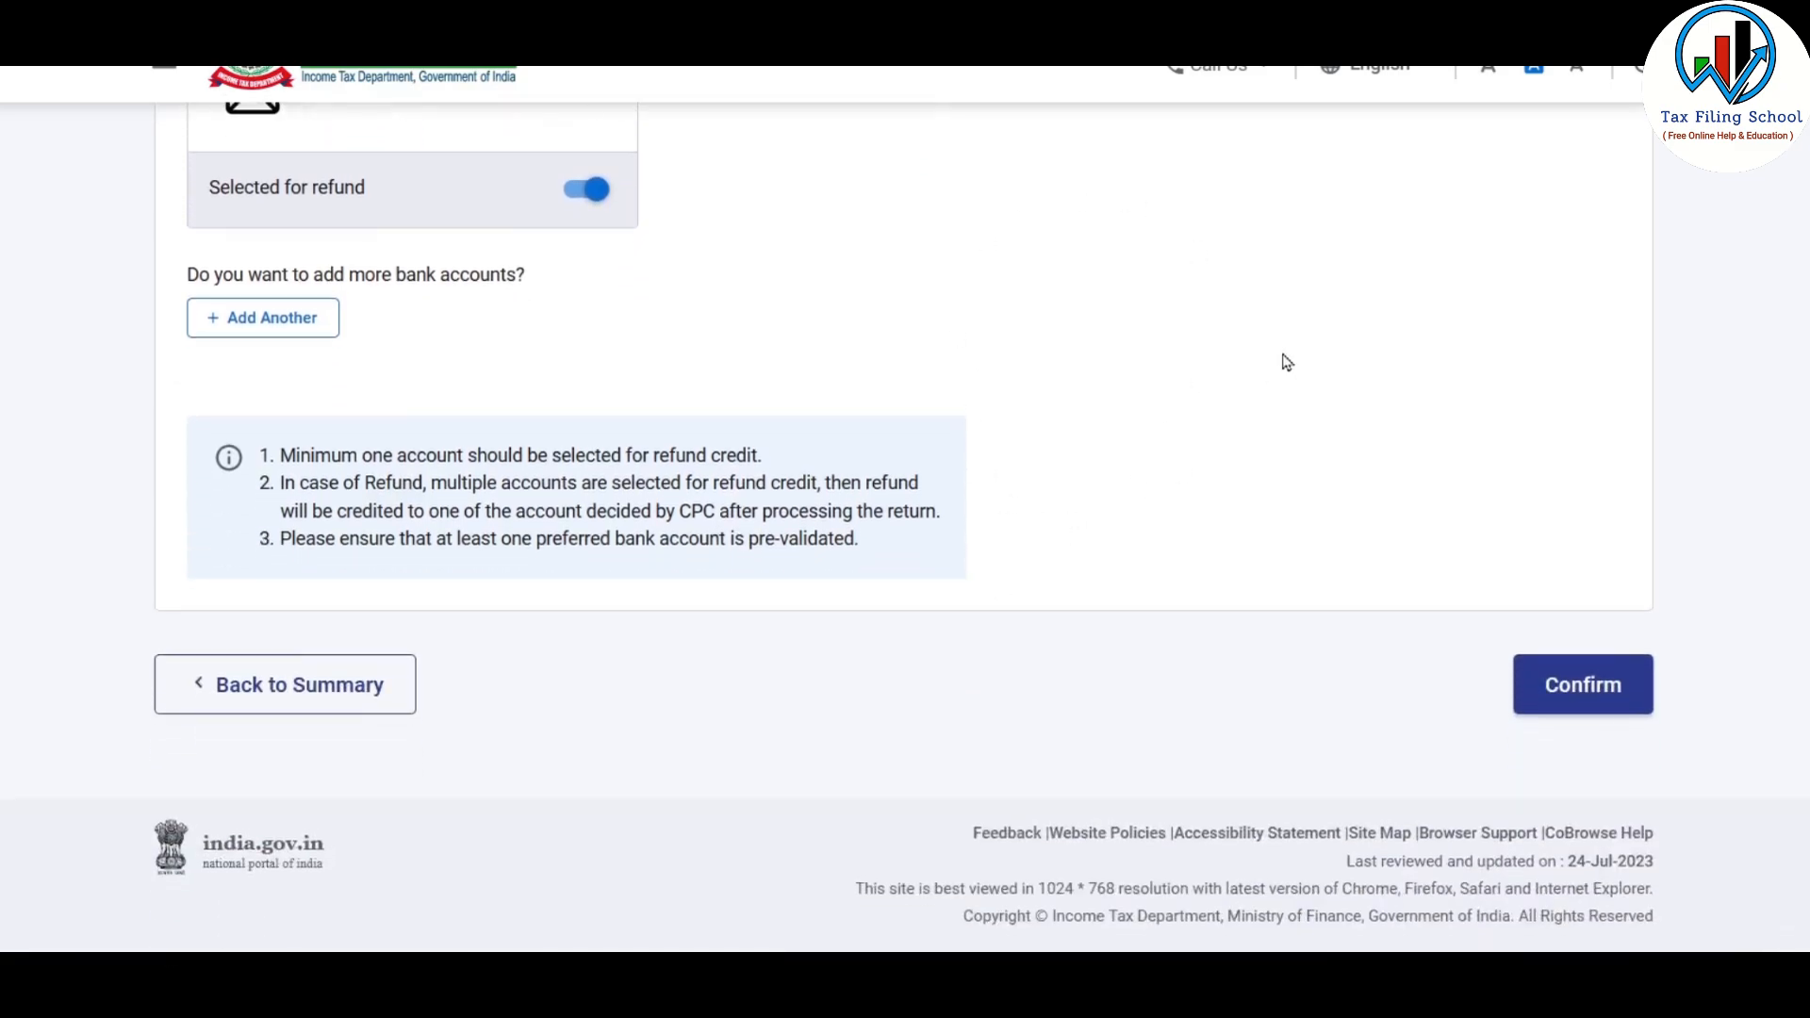
{"action": "left_click", "coordinate": [1591, 701]}
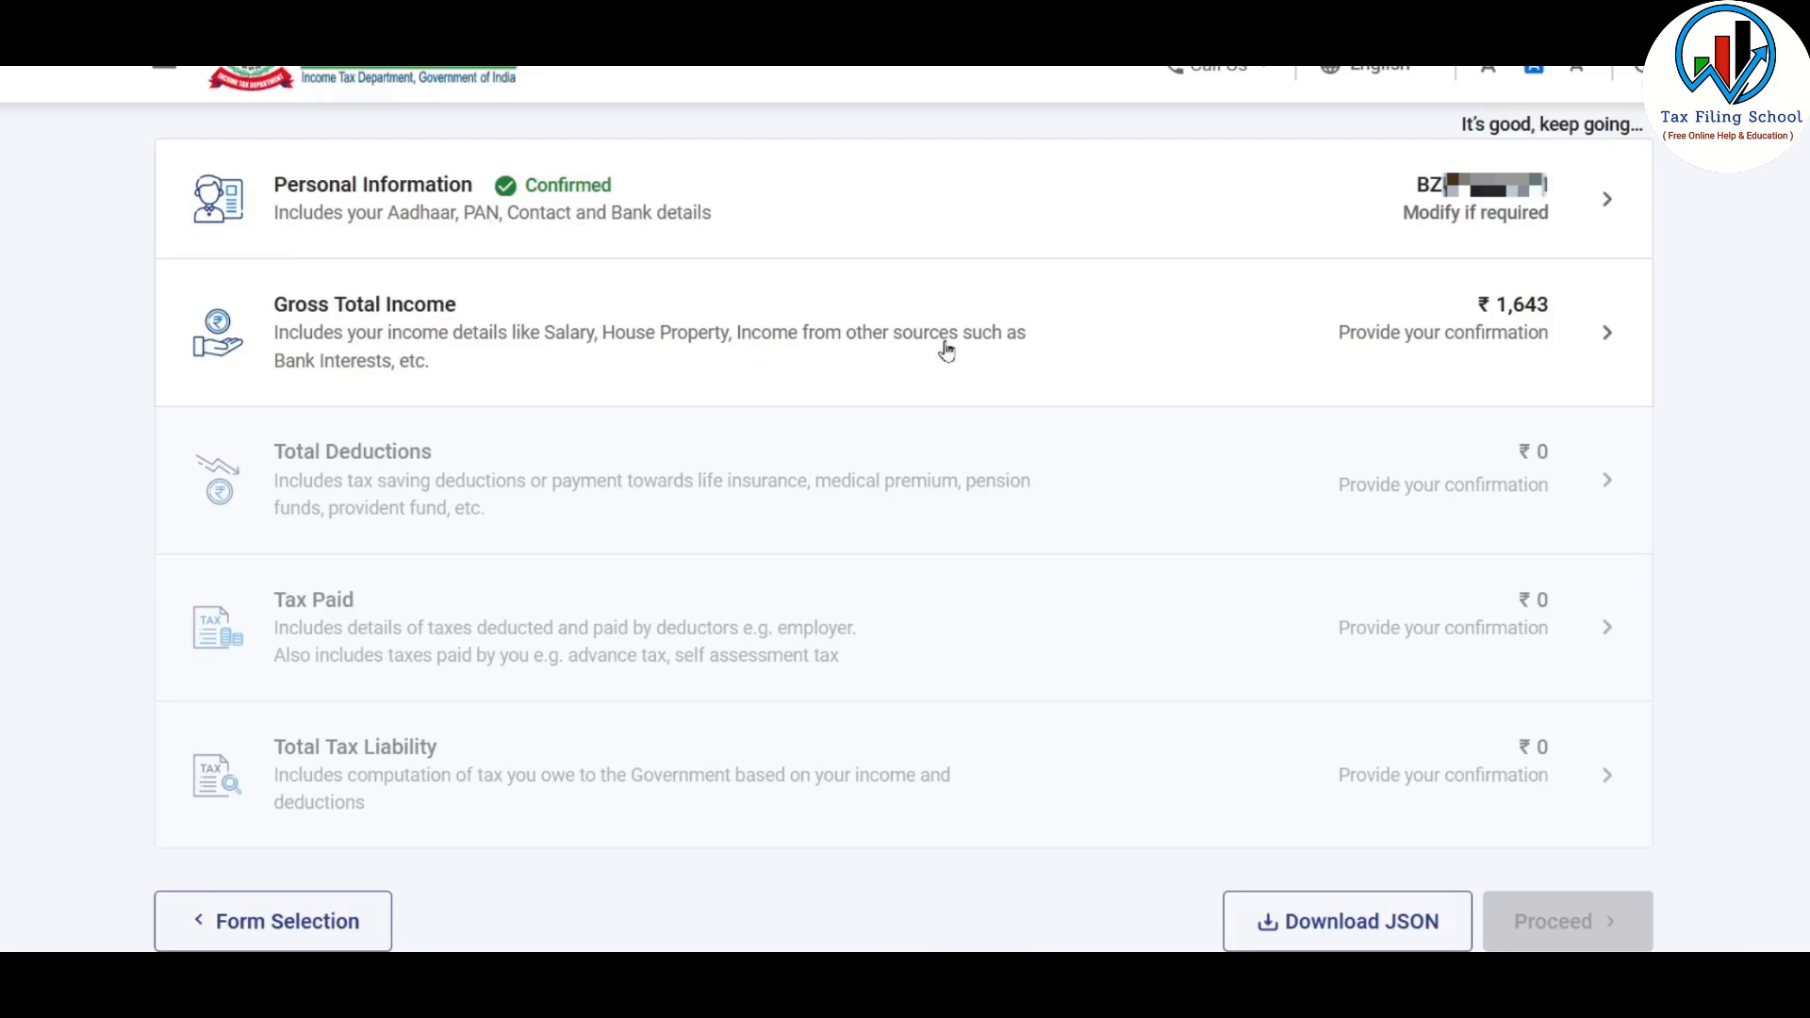
Open the Gross Total Income section and skip its preliminary questions about income and exemptions
{"action": "left_click", "coordinate": [1068, 336]}
{"action": "scroll", "coordinate": [788, 707], "scroll_direction": "down", "scroll_amount": 8}
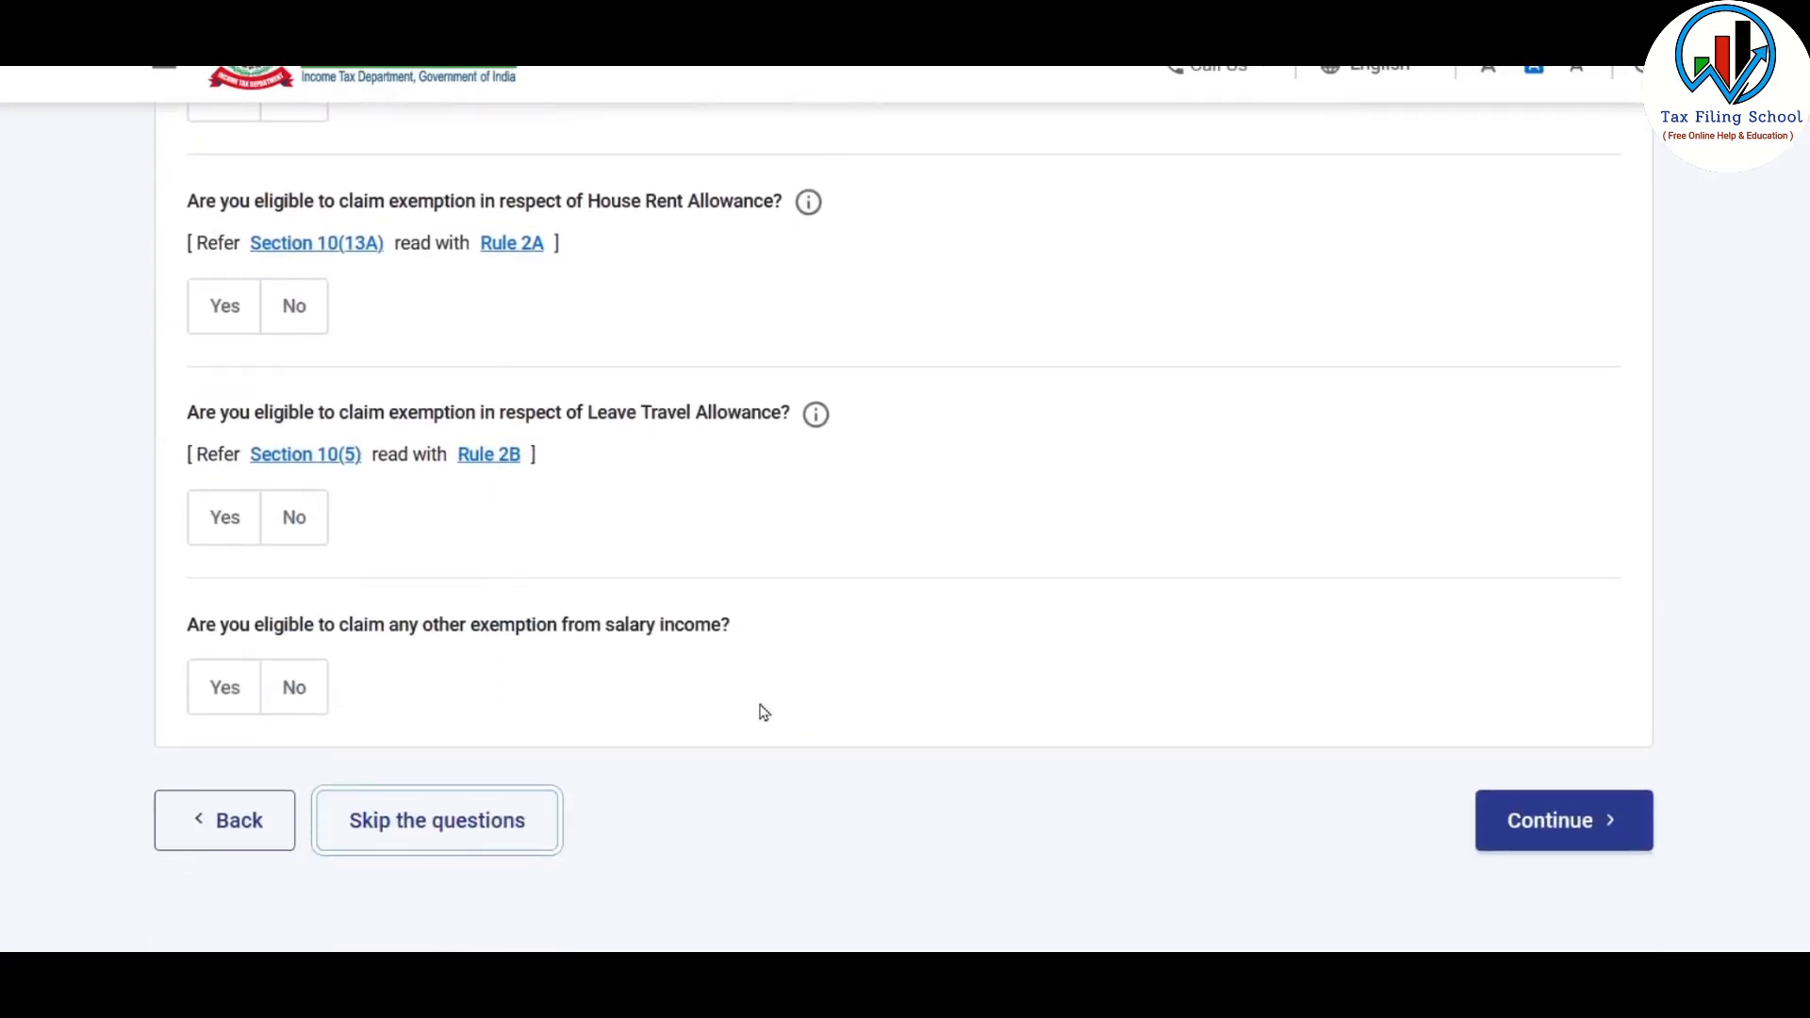
{"action": "left_click", "coordinate": [462, 800]}
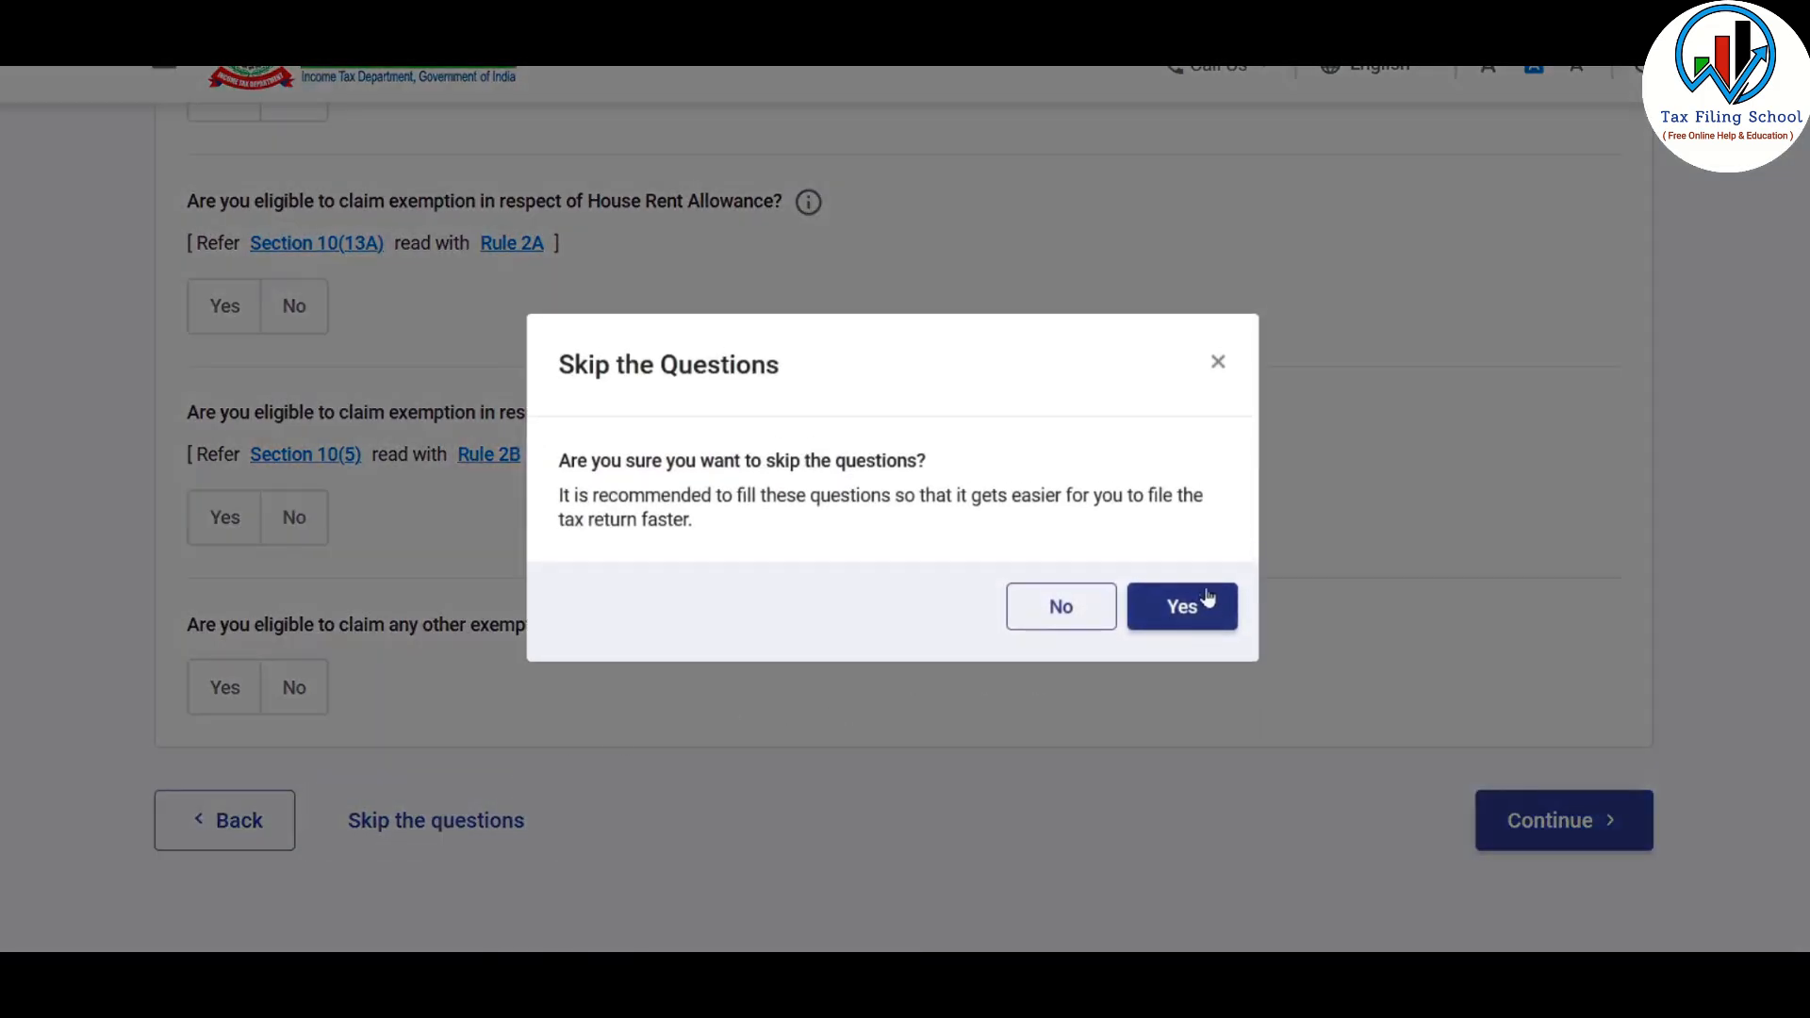
{"action": "left_click", "coordinate": [1208, 603]}
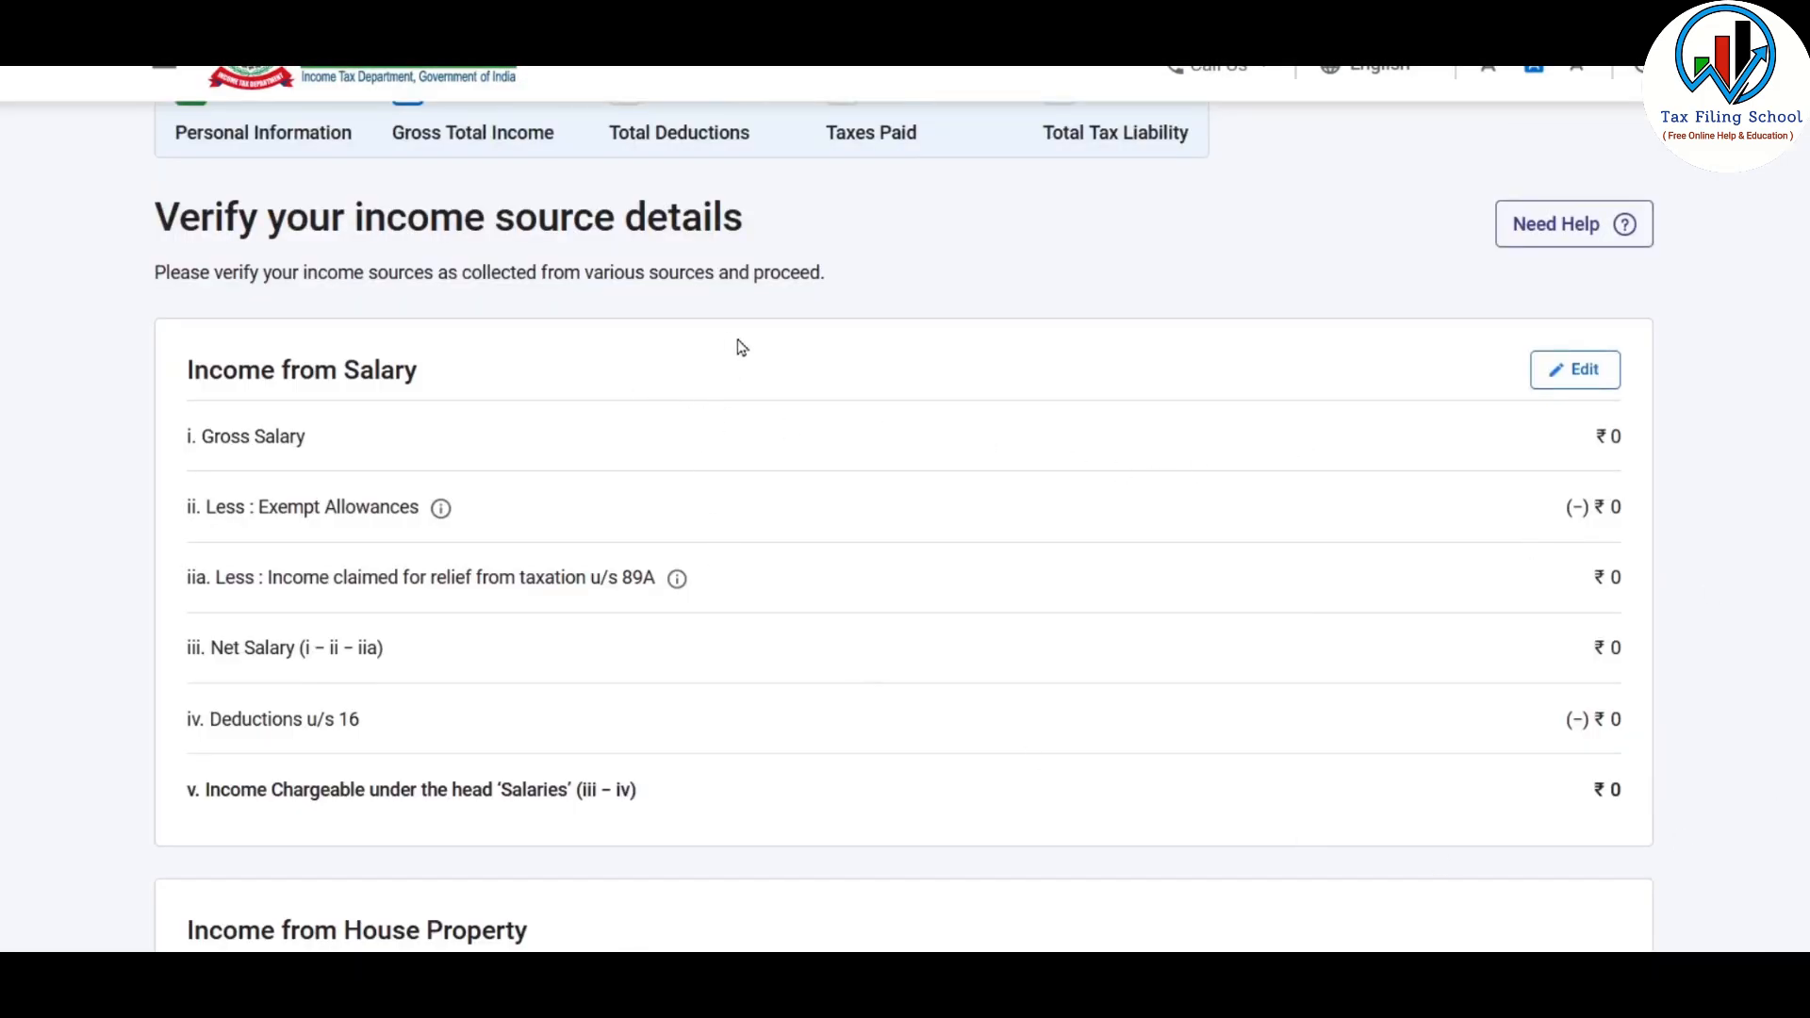
Edit Income from Salary, taking the yearly pension from the Excel Income Source sheet and entering 3,00,000 as Salary as per section 17(1)
{"action": "scroll", "coordinate": [834, 468], "scroll_direction": "down", "scroll_amount": 2}
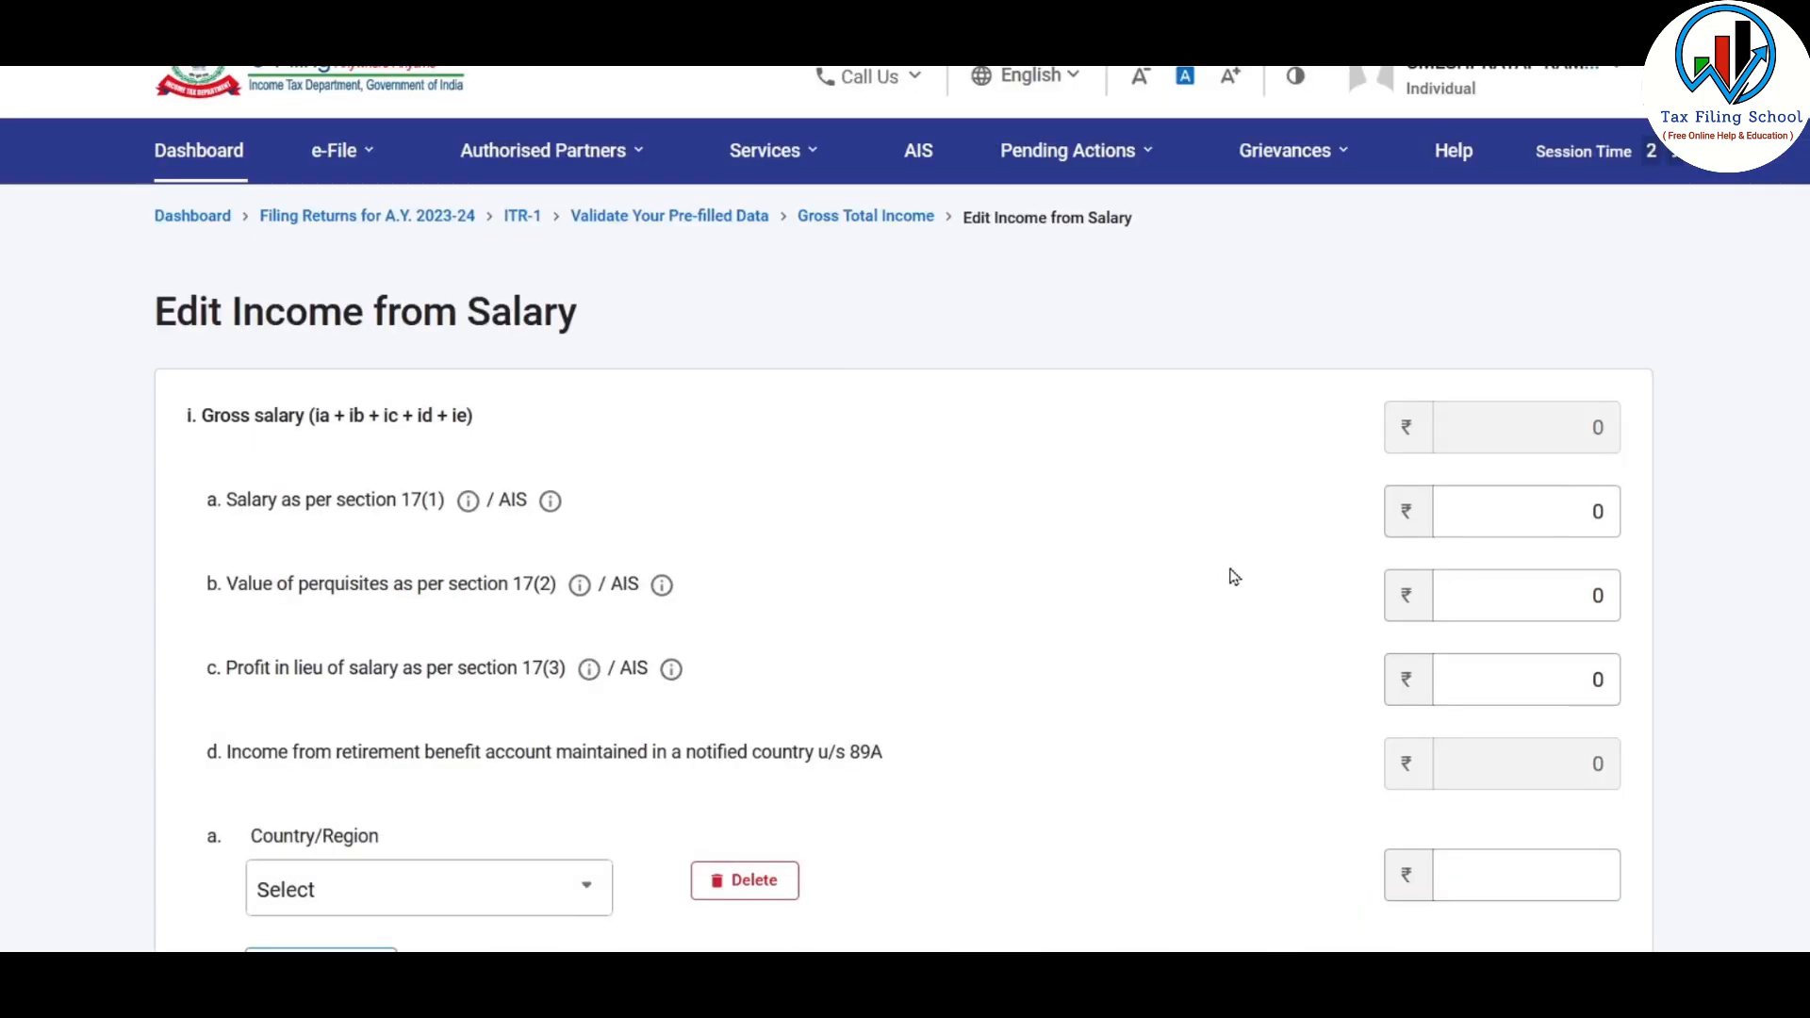
{"action": "scroll", "coordinate": [1232, 573], "scroll_direction": "down", "scroll_amount": 2}
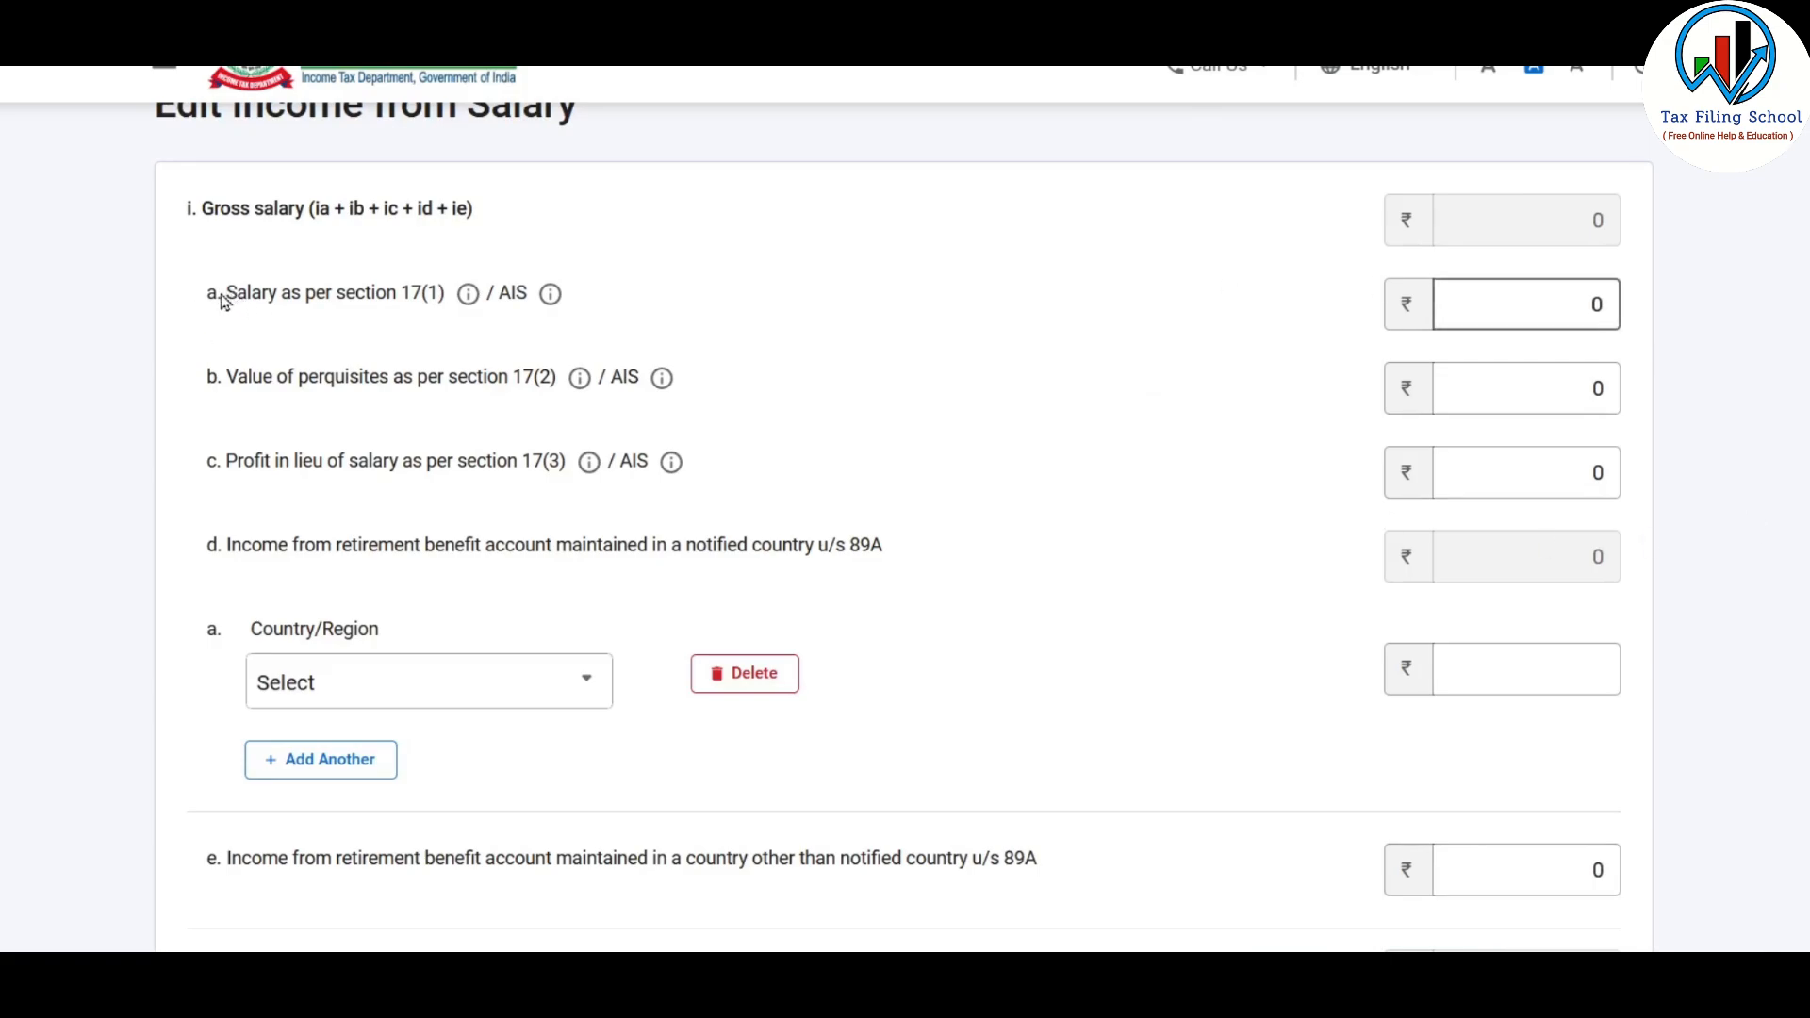
{"action": "left_click_drag", "start_coordinate": [223, 300], "coordinate": [581, 311]}
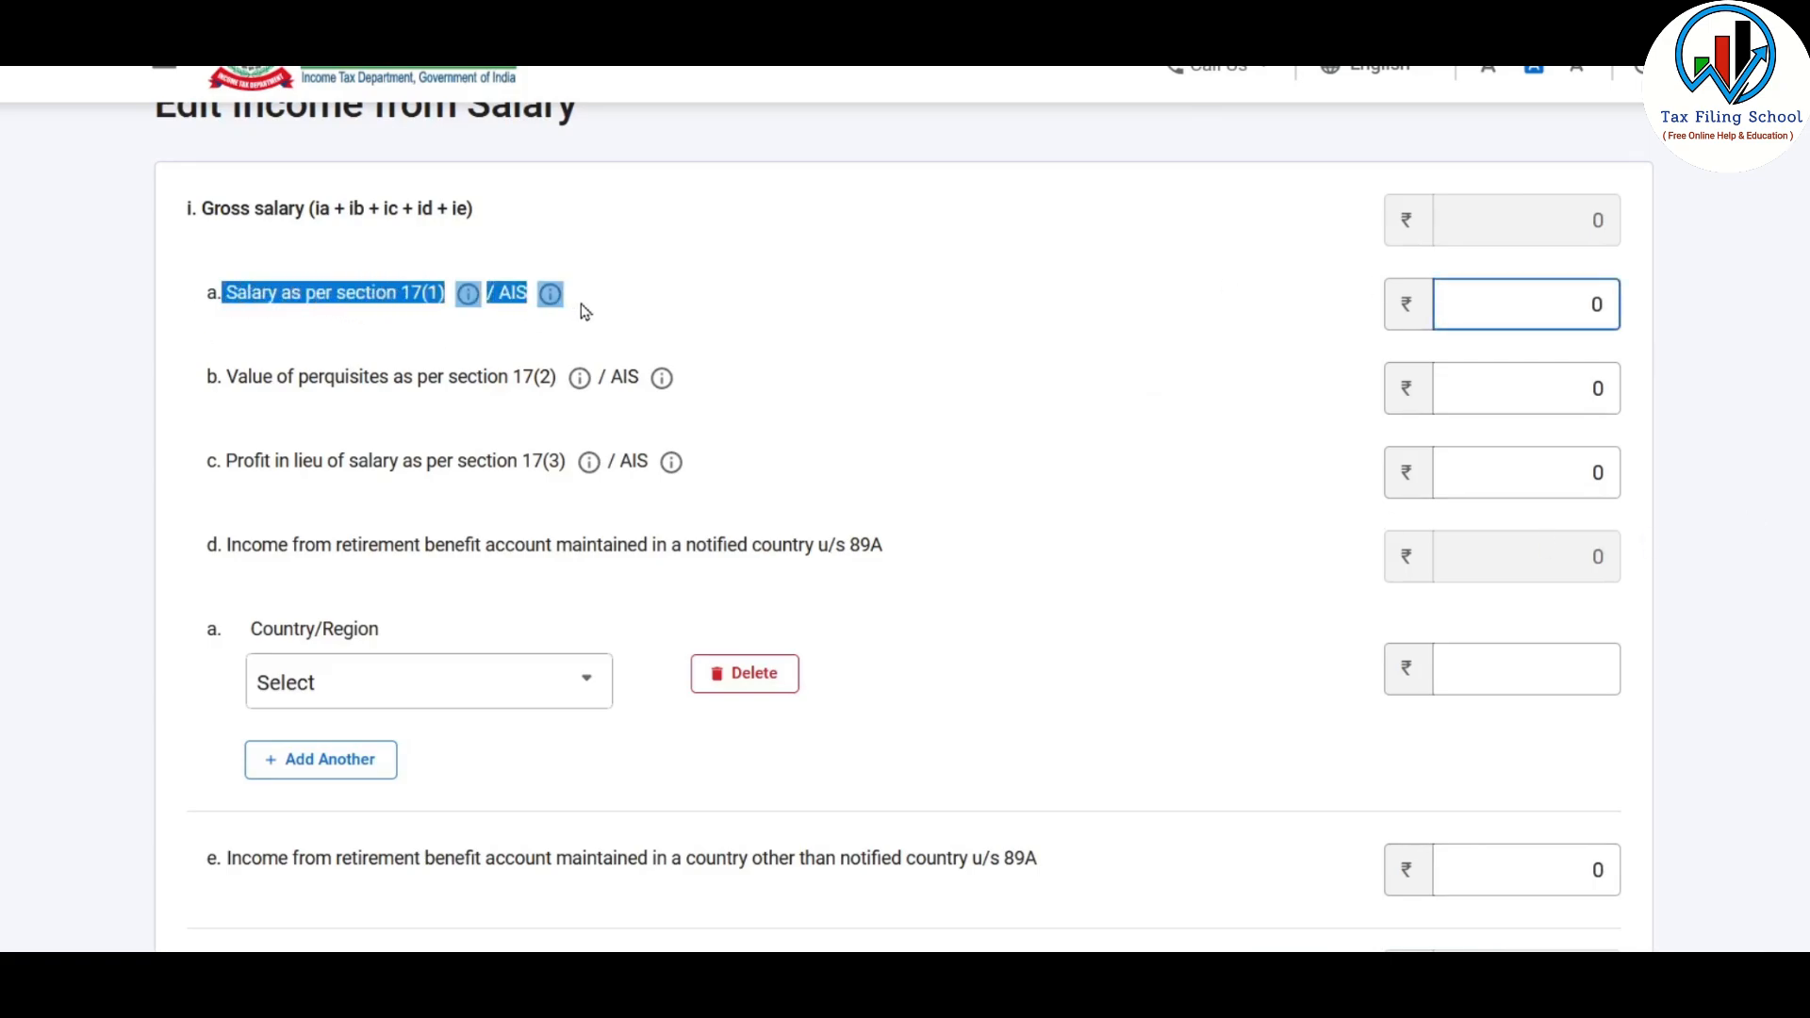
{"action": "left_click", "coordinate": [1550, 294]}
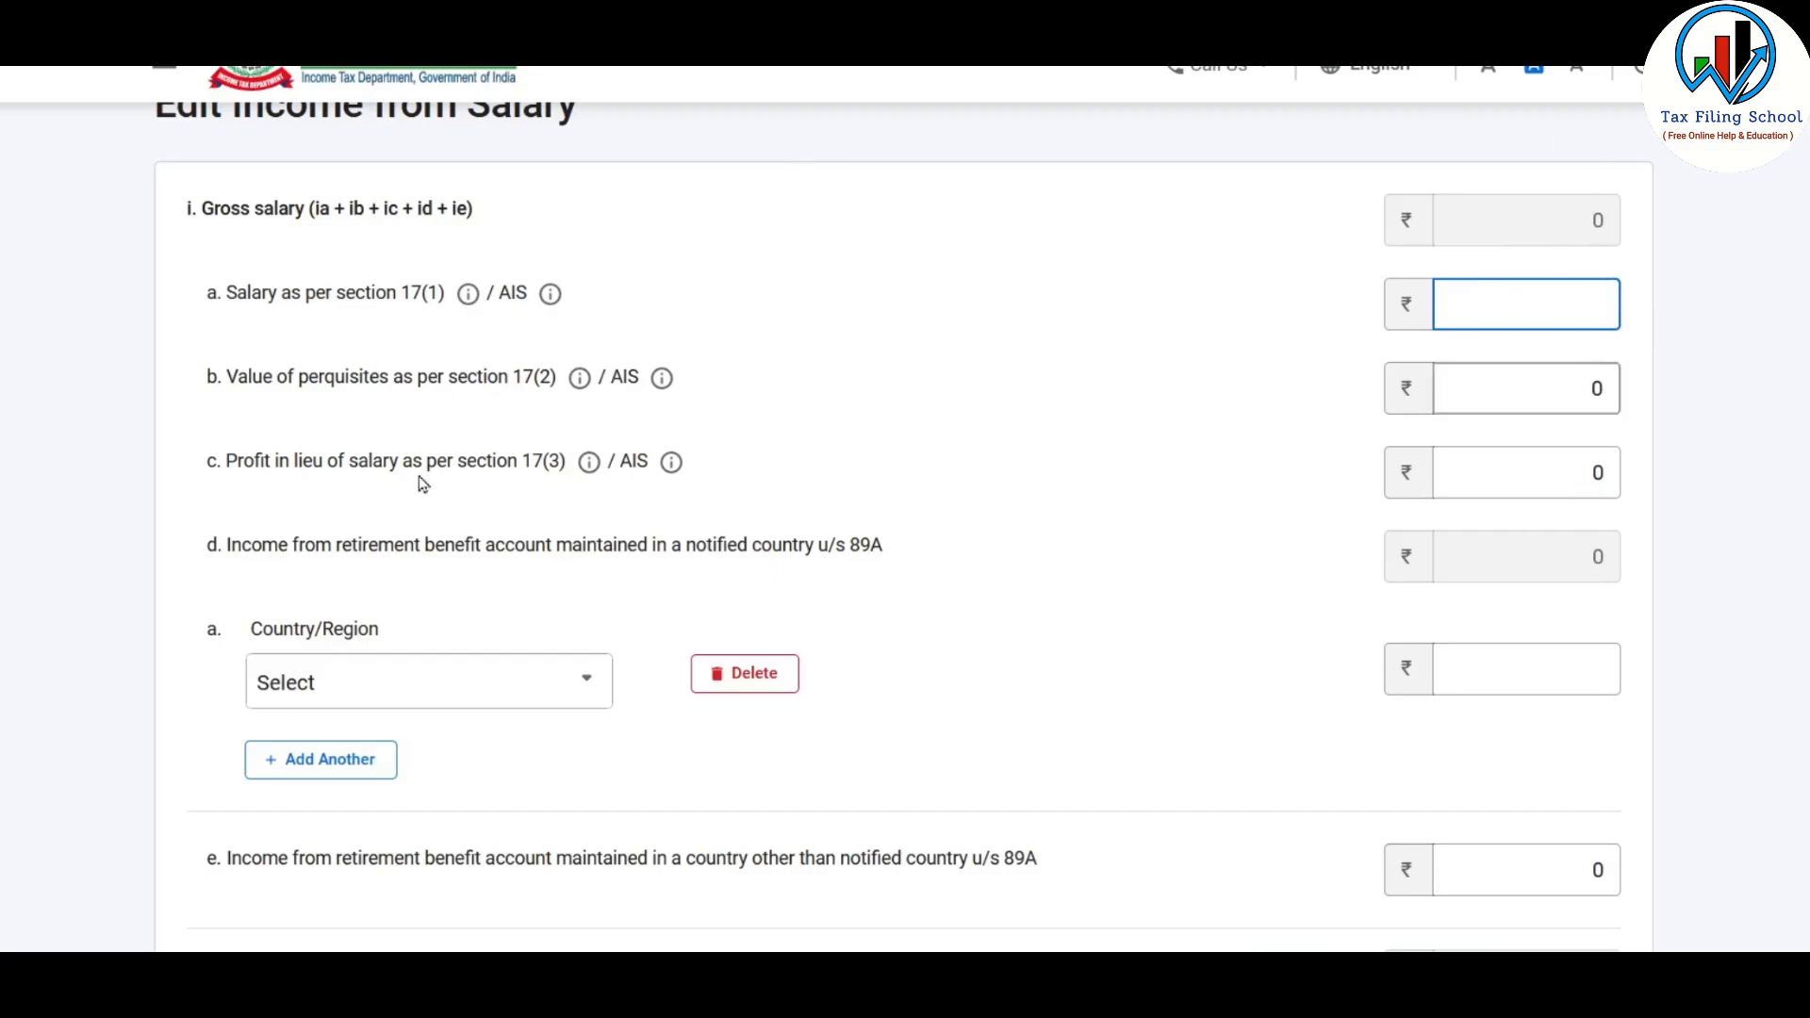
{"action": "left_click", "coordinate": [478, 976]}
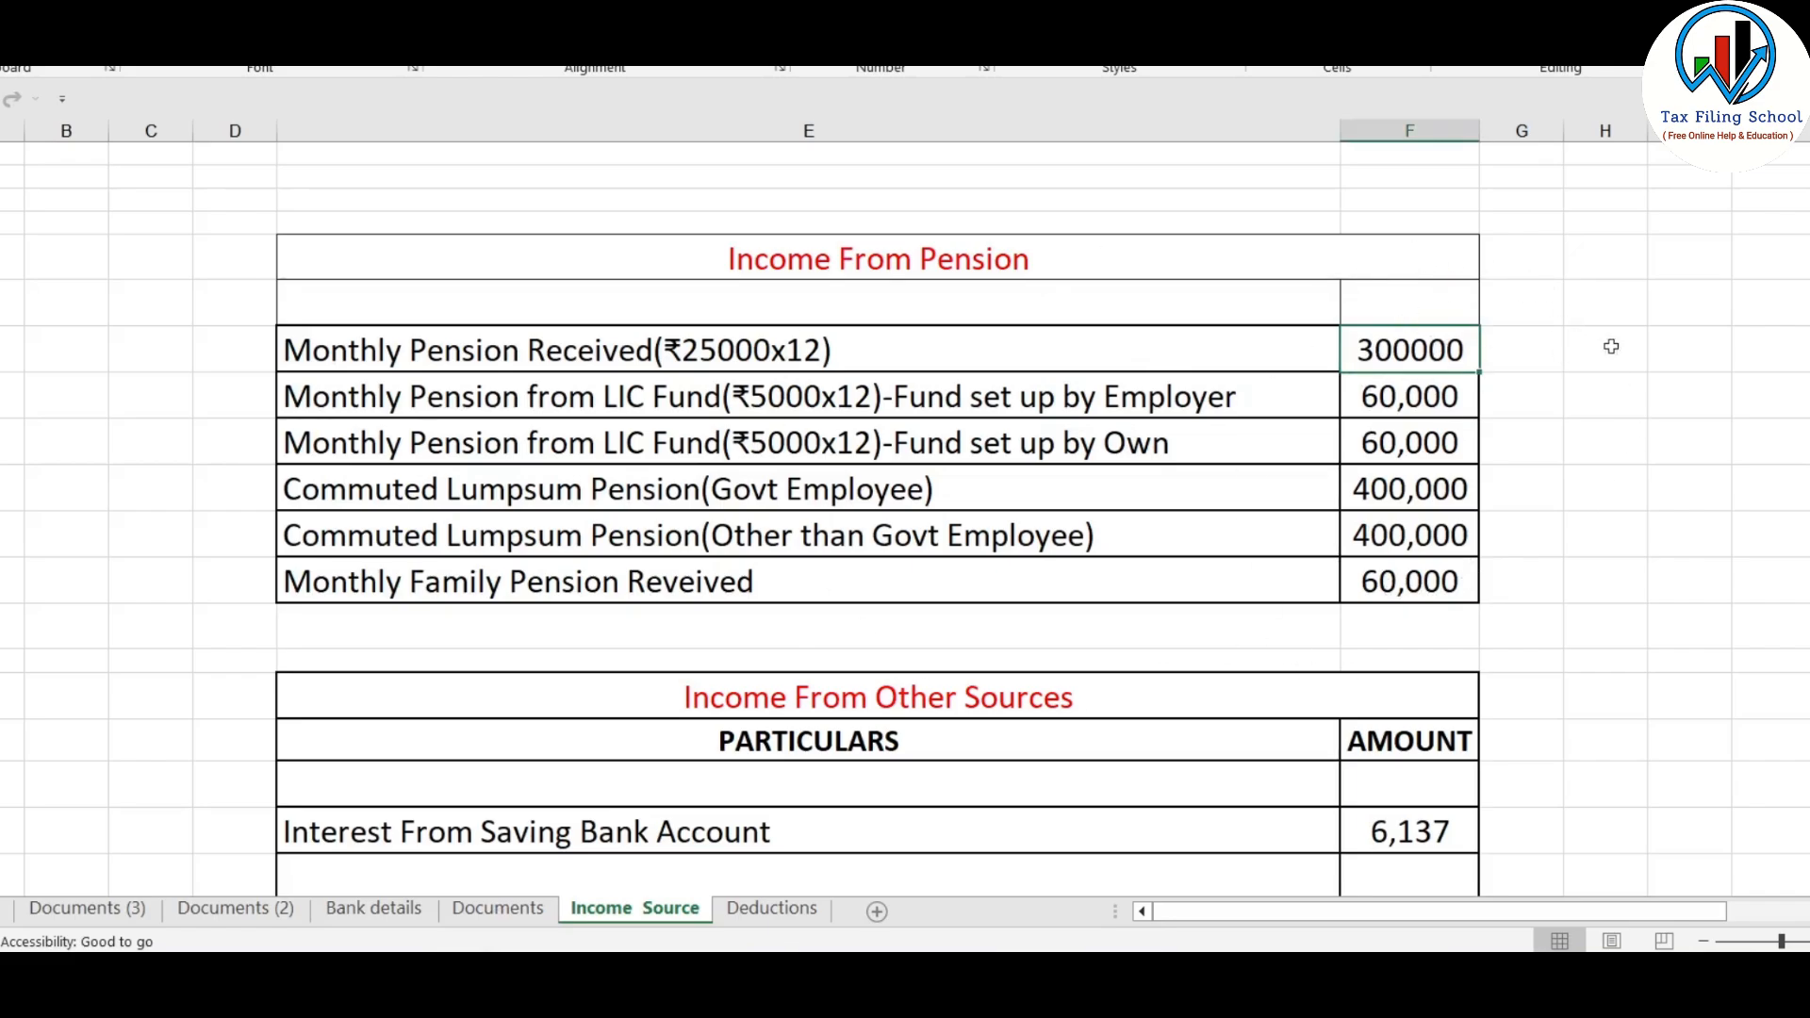
{"action": "left_click", "coordinate": [1166, 350]}
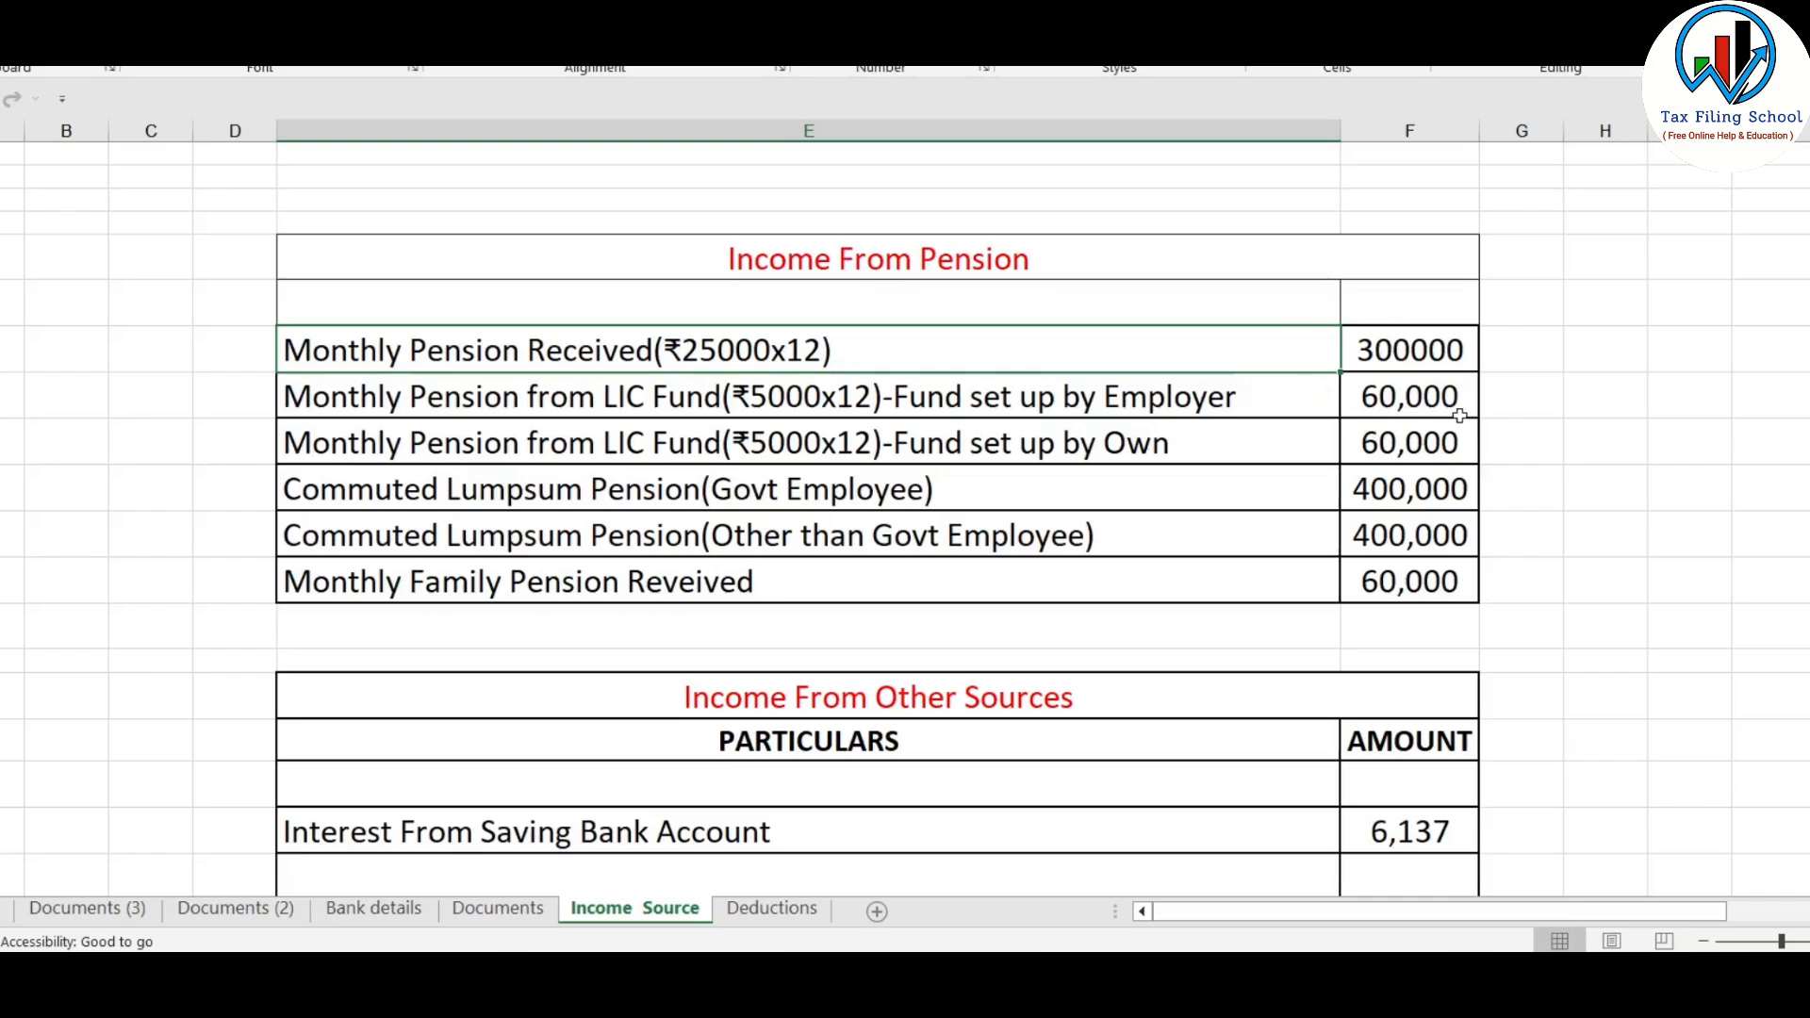
{"action": "left_click", "coordinate": [1457, 346]}
{"action": "key", "text": "alt+Tab"}
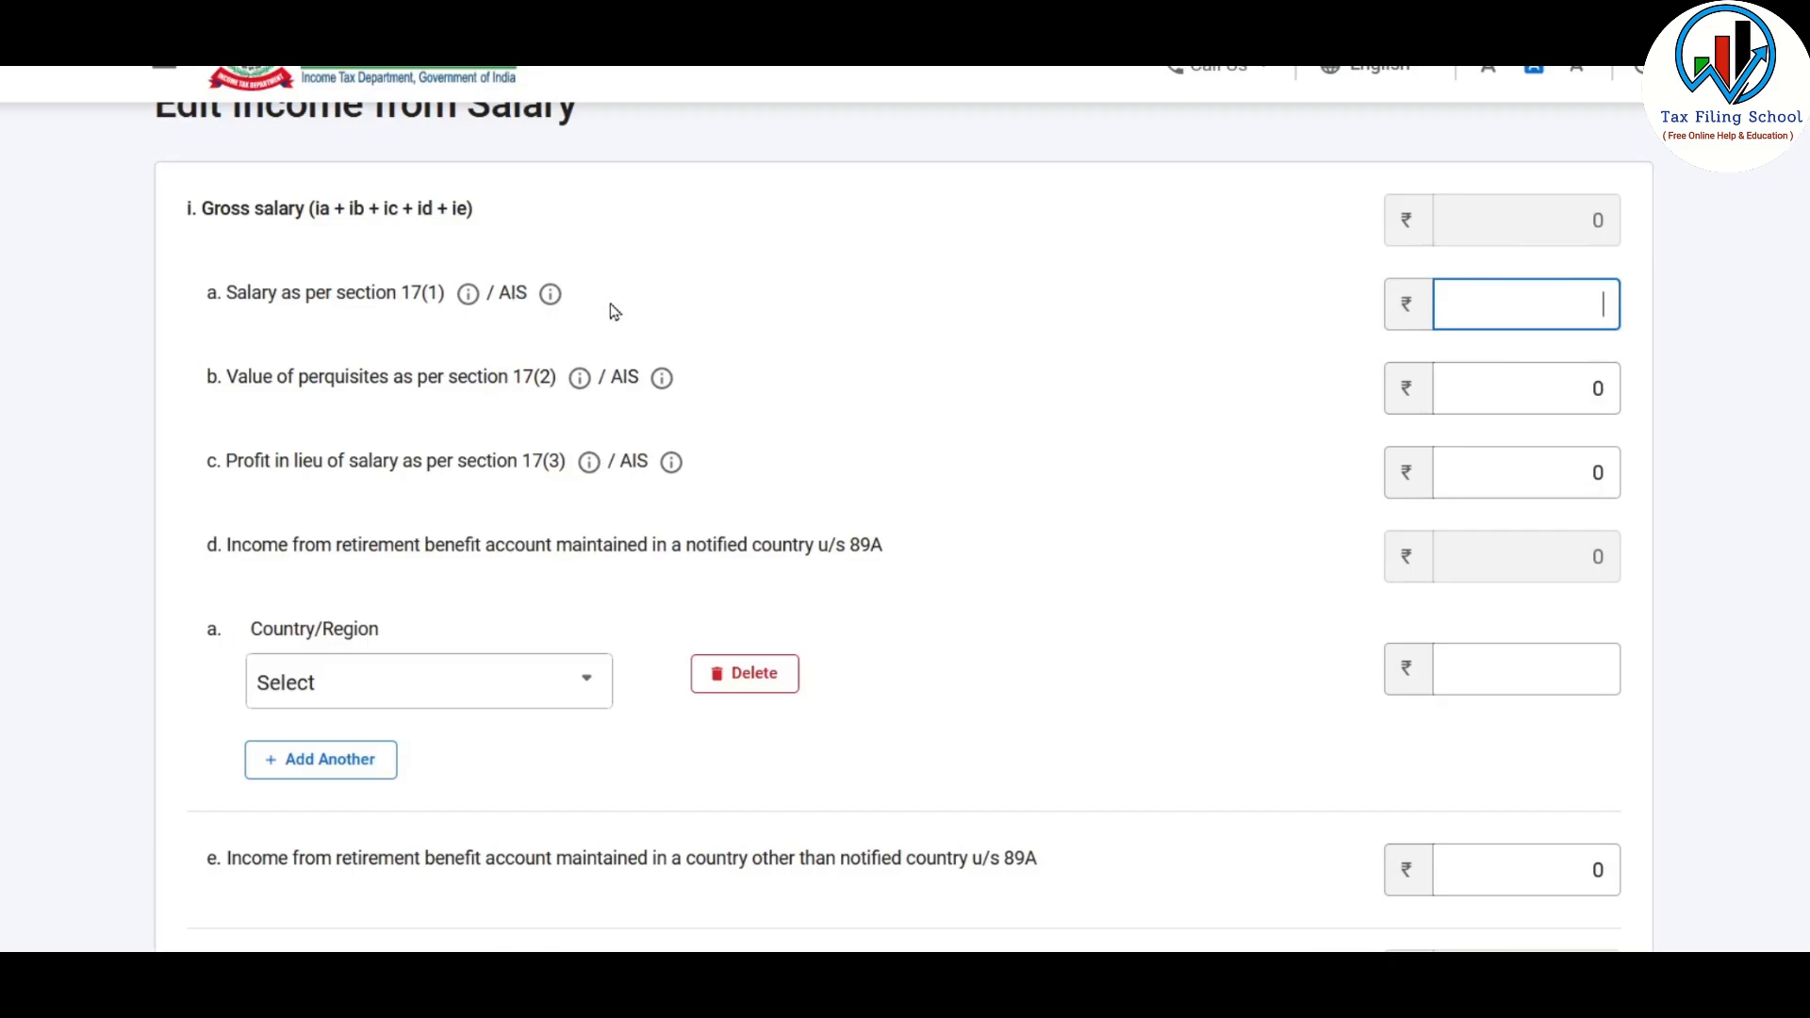
{"action": "key", "text": "alt+Tab"}
{"action": "type", "text": "300000"}
{"action": "left_click", "coordinate": [1386, 410]}
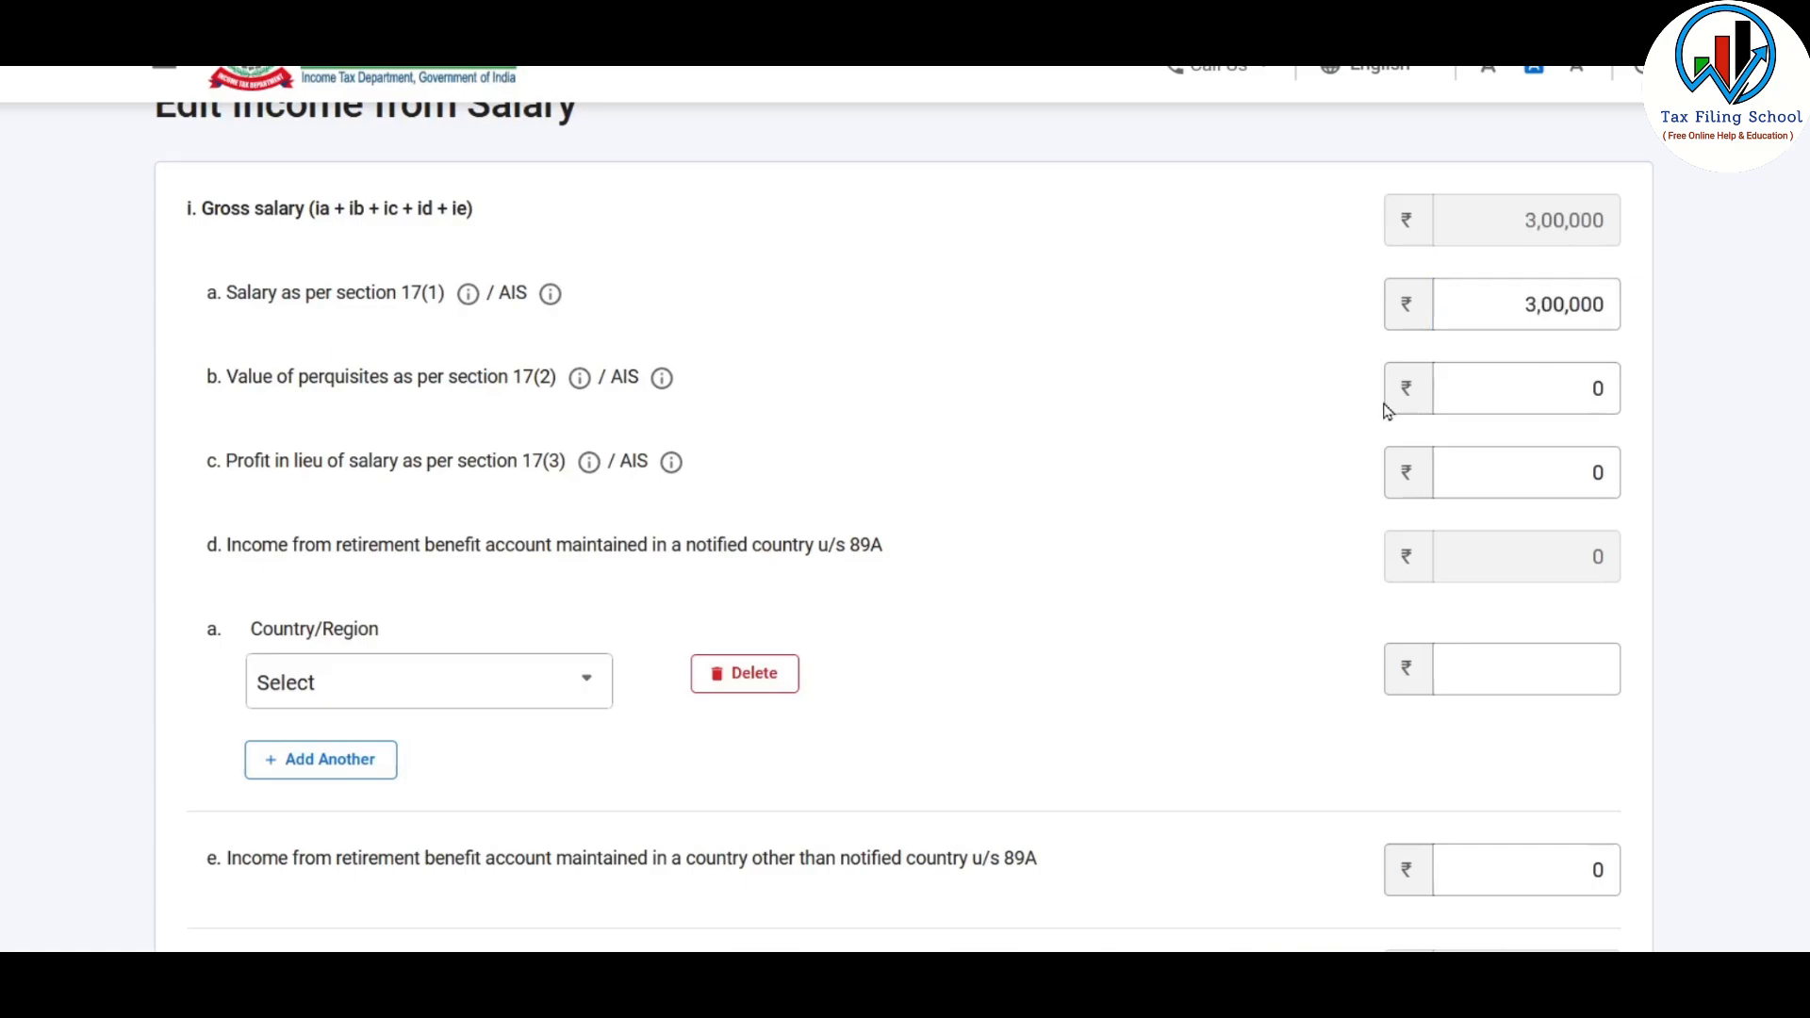
Check the exempt allowances and deductions u/s 16, and save the salary income details
{"action": "scroll", "coordinate": [1386, 410], "scroll_direction": "down", "scroll_amount": 8}
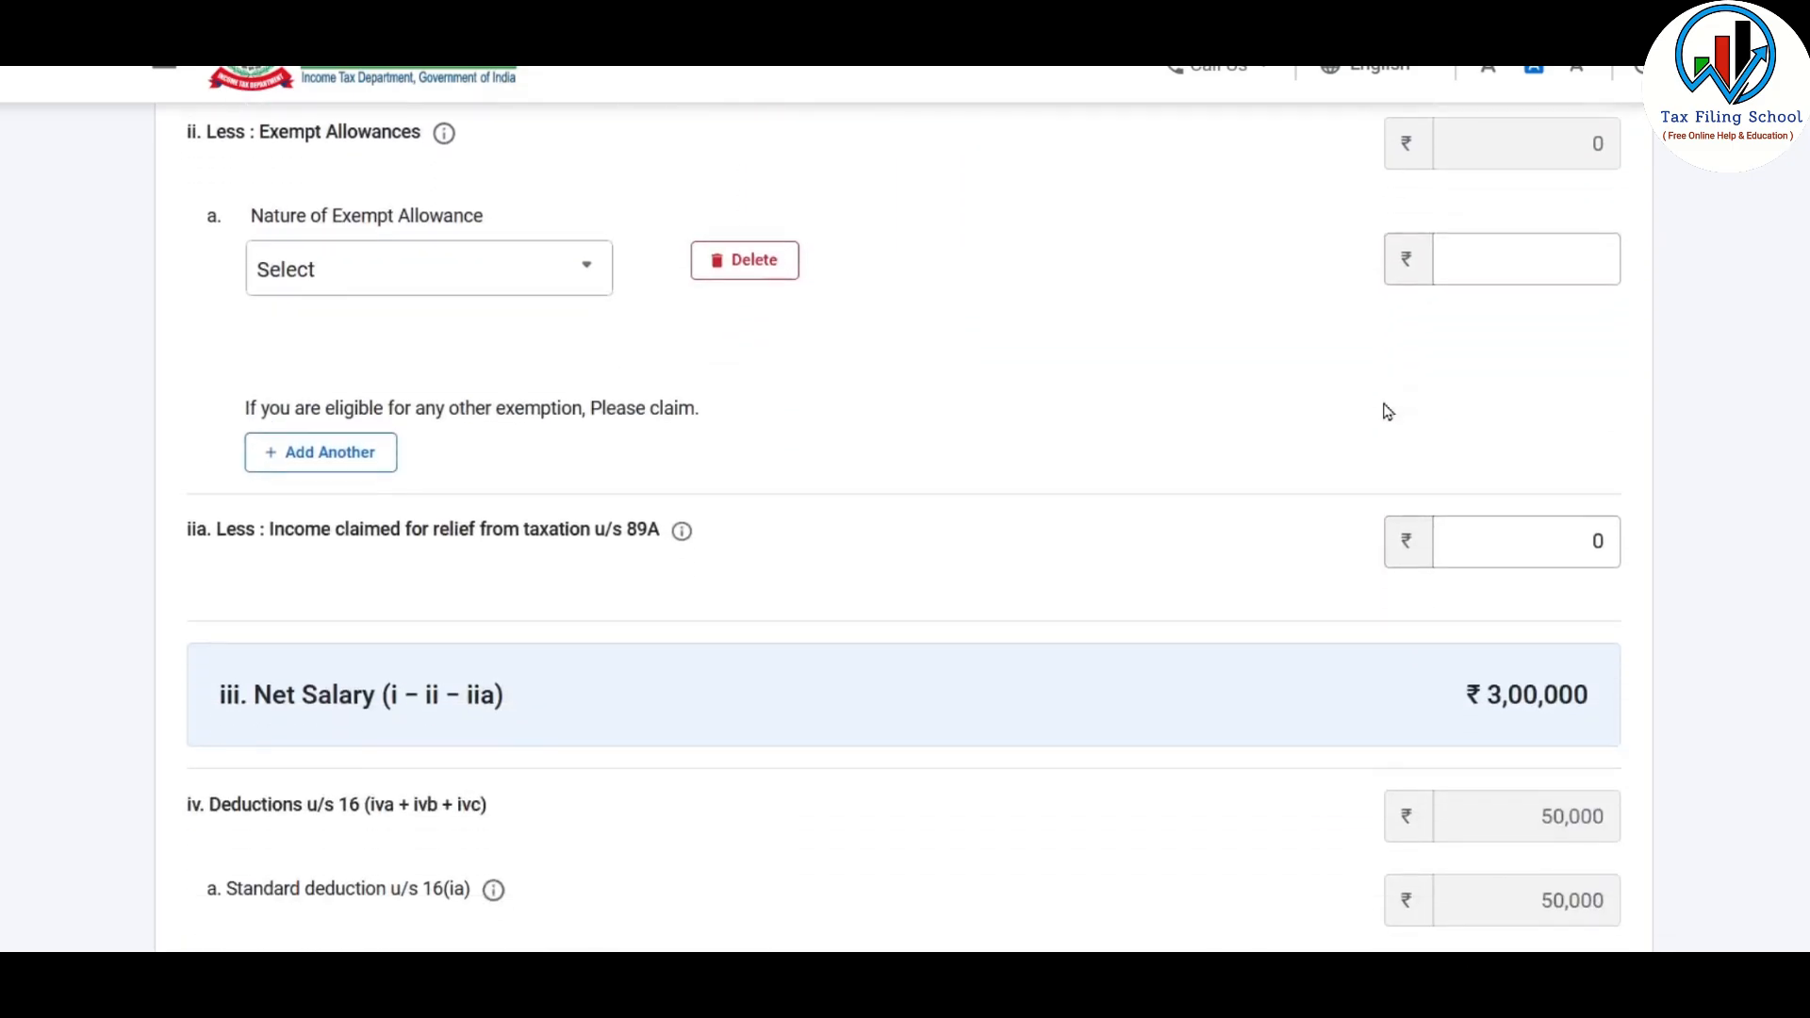
{"action": "scroll", "coordinate": [1385, 410], "scroll_direction": "down", "scroll_amount": 4}
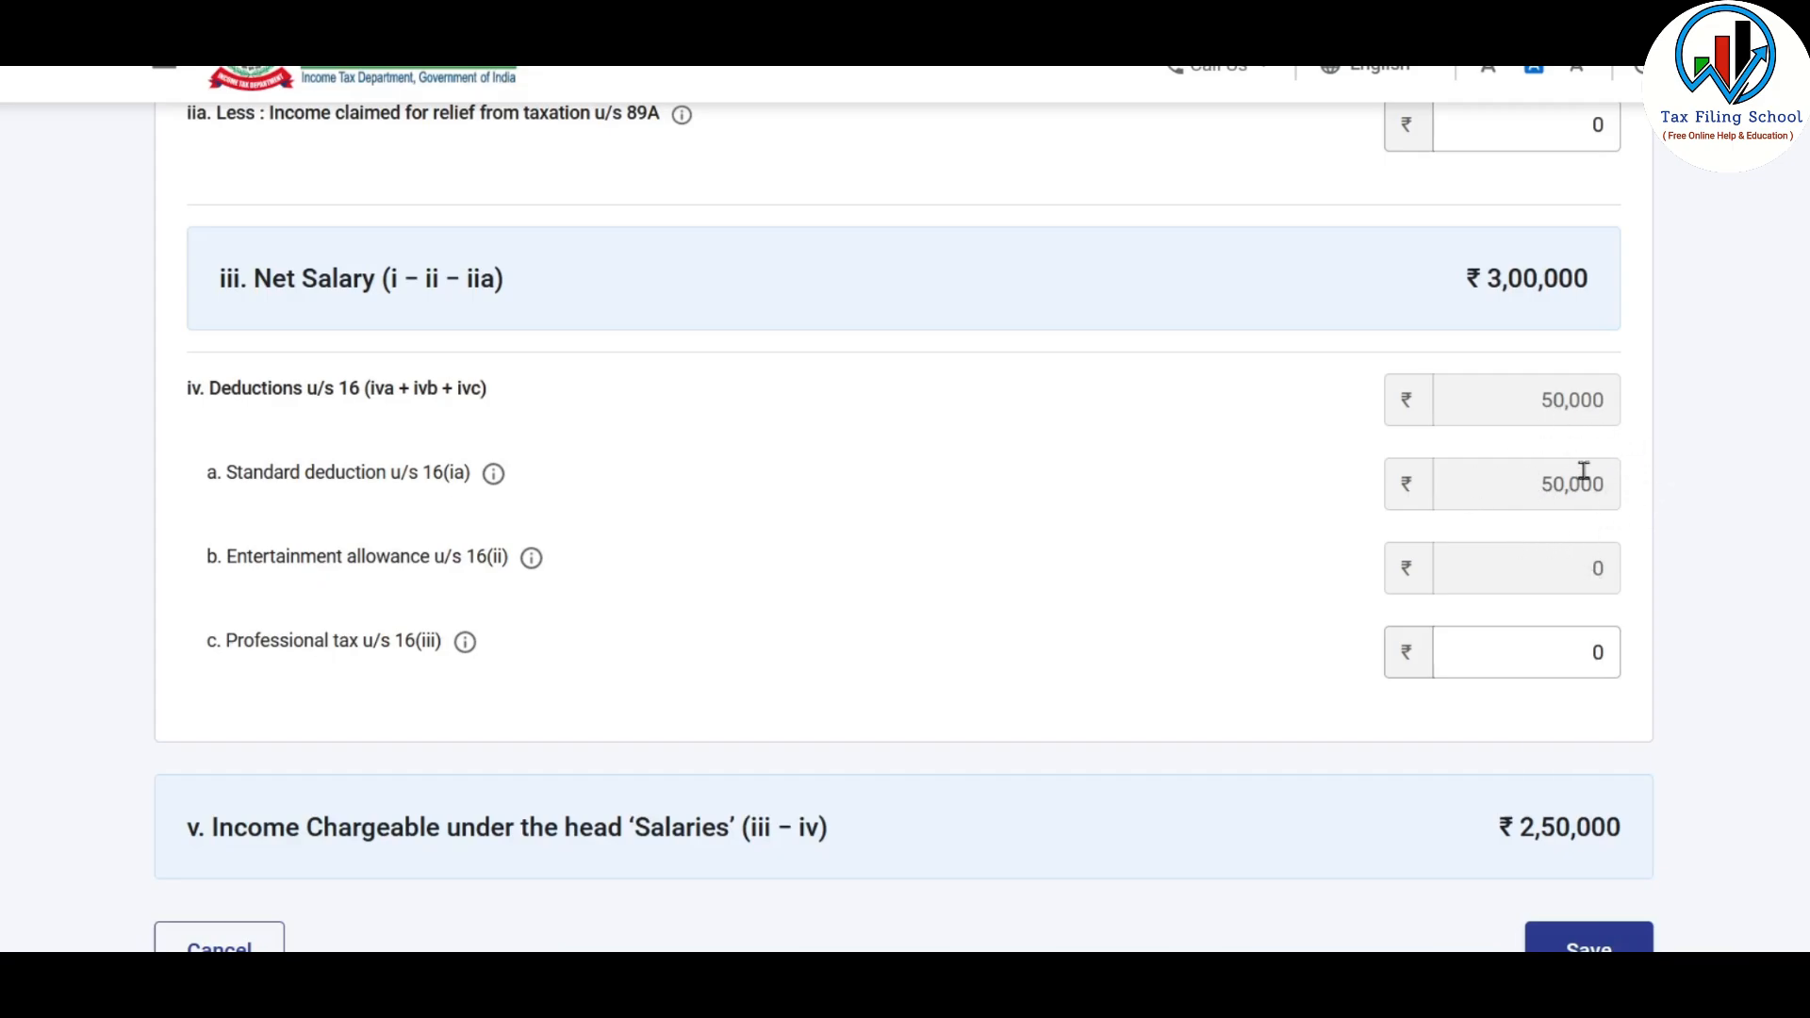
{"action": "scroll", "coordinate": [1584, 471], "scroll_direction": "down", "scroll_amount": 3}
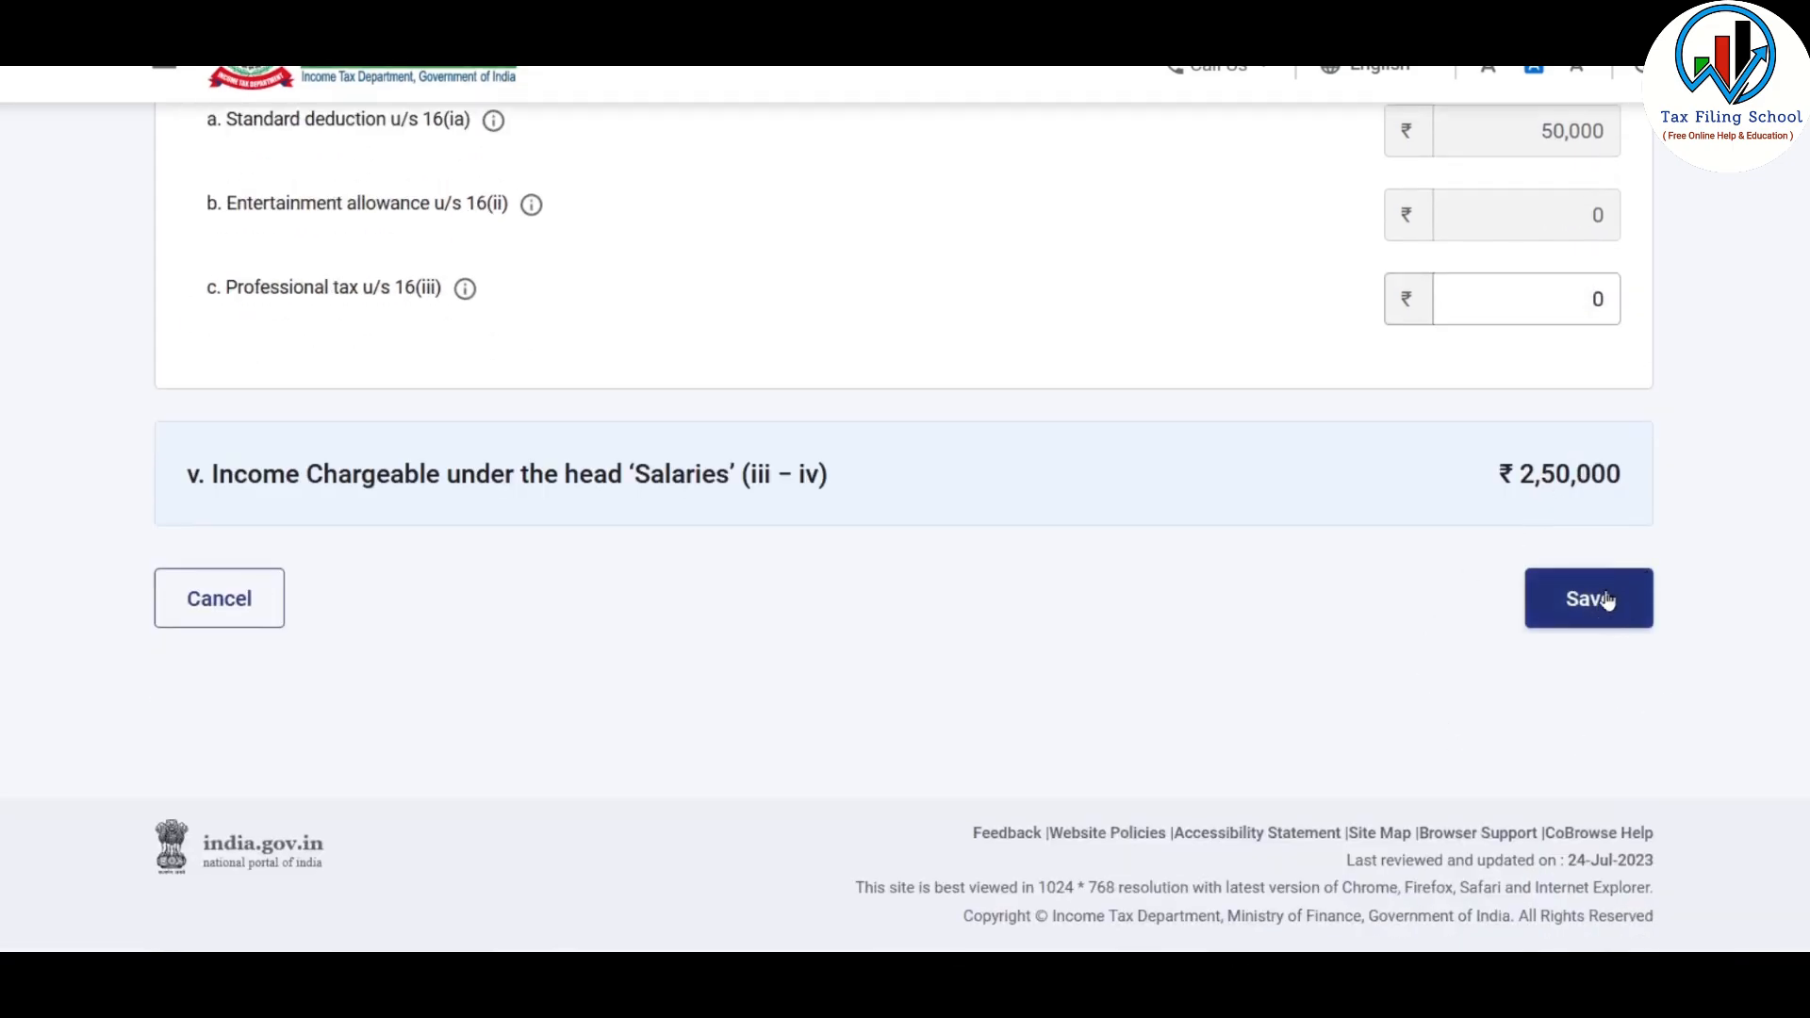
{"action": "left_click", "coordinate": [1607, 600]}
Set the Interest from Saving Bank Account under Income from other sources to 6,137 and save it
{"action": "scroll", "coordinate": [1423, 634], "scroll_direction": "down", "scroll_amount": 1}
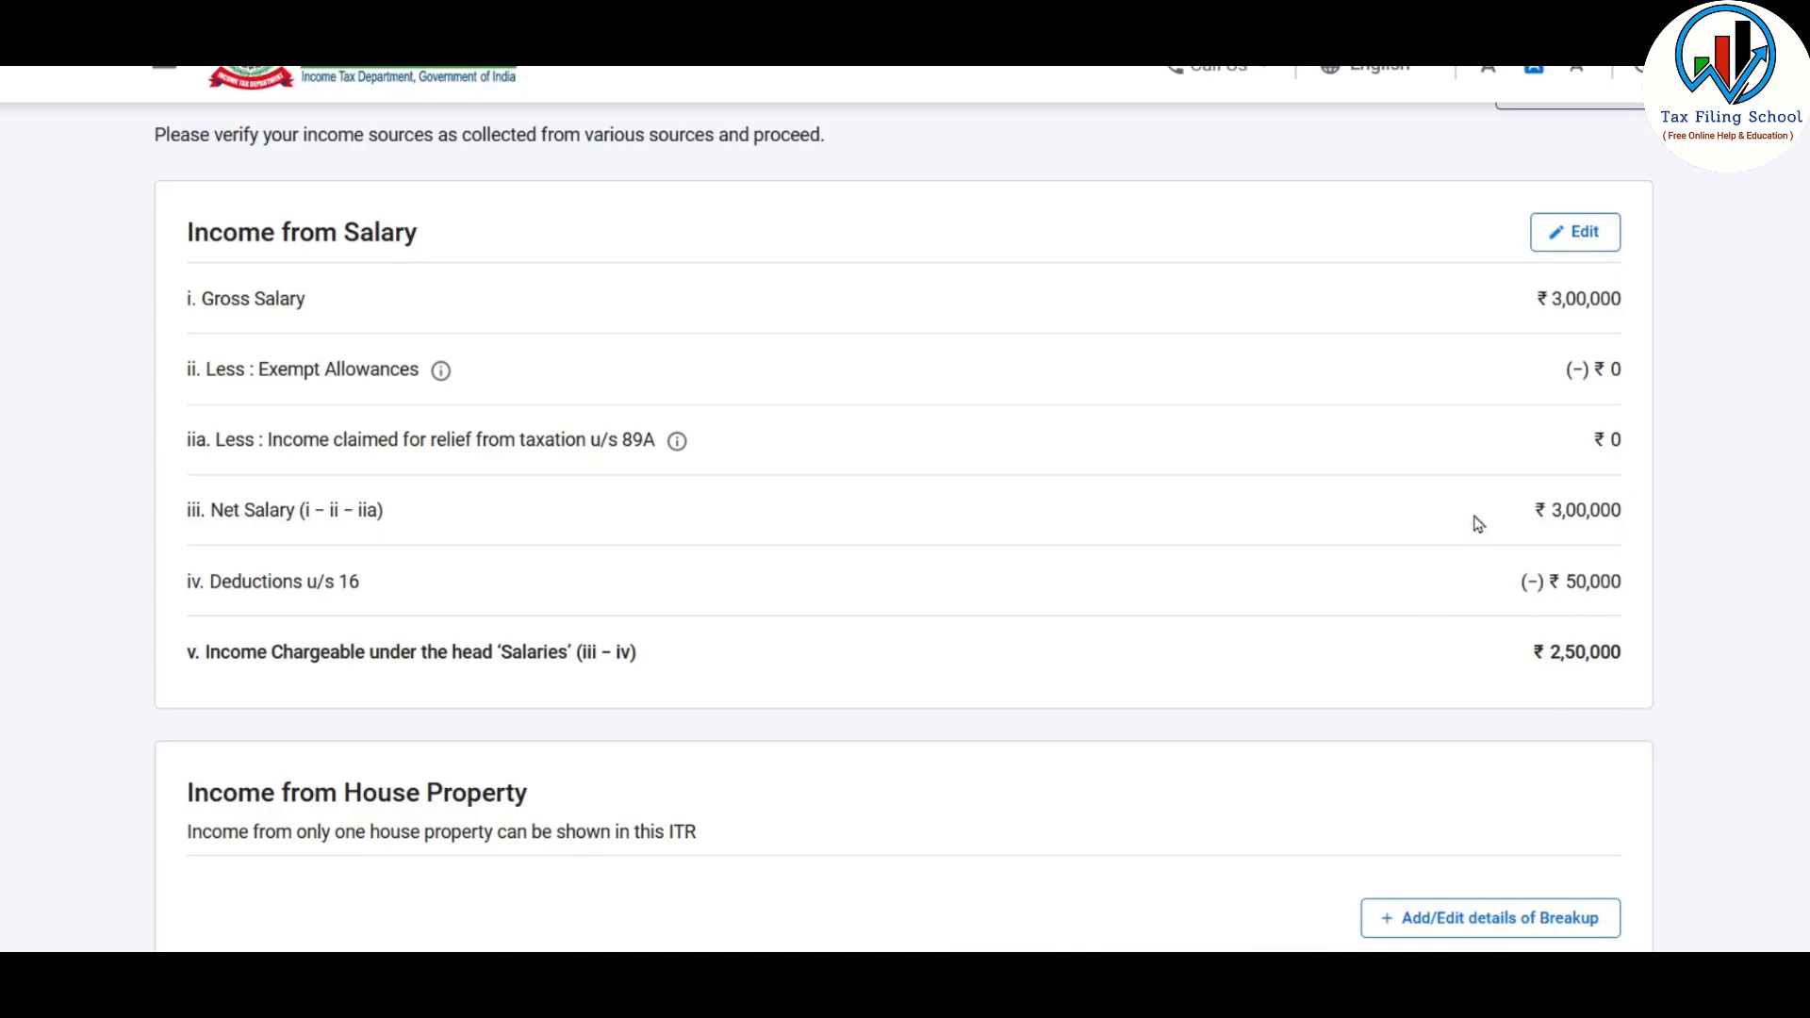
{"action": "scroll", "coordinate": [1375, 403], "scroll_direction": "down", "scroll_amount": 8}
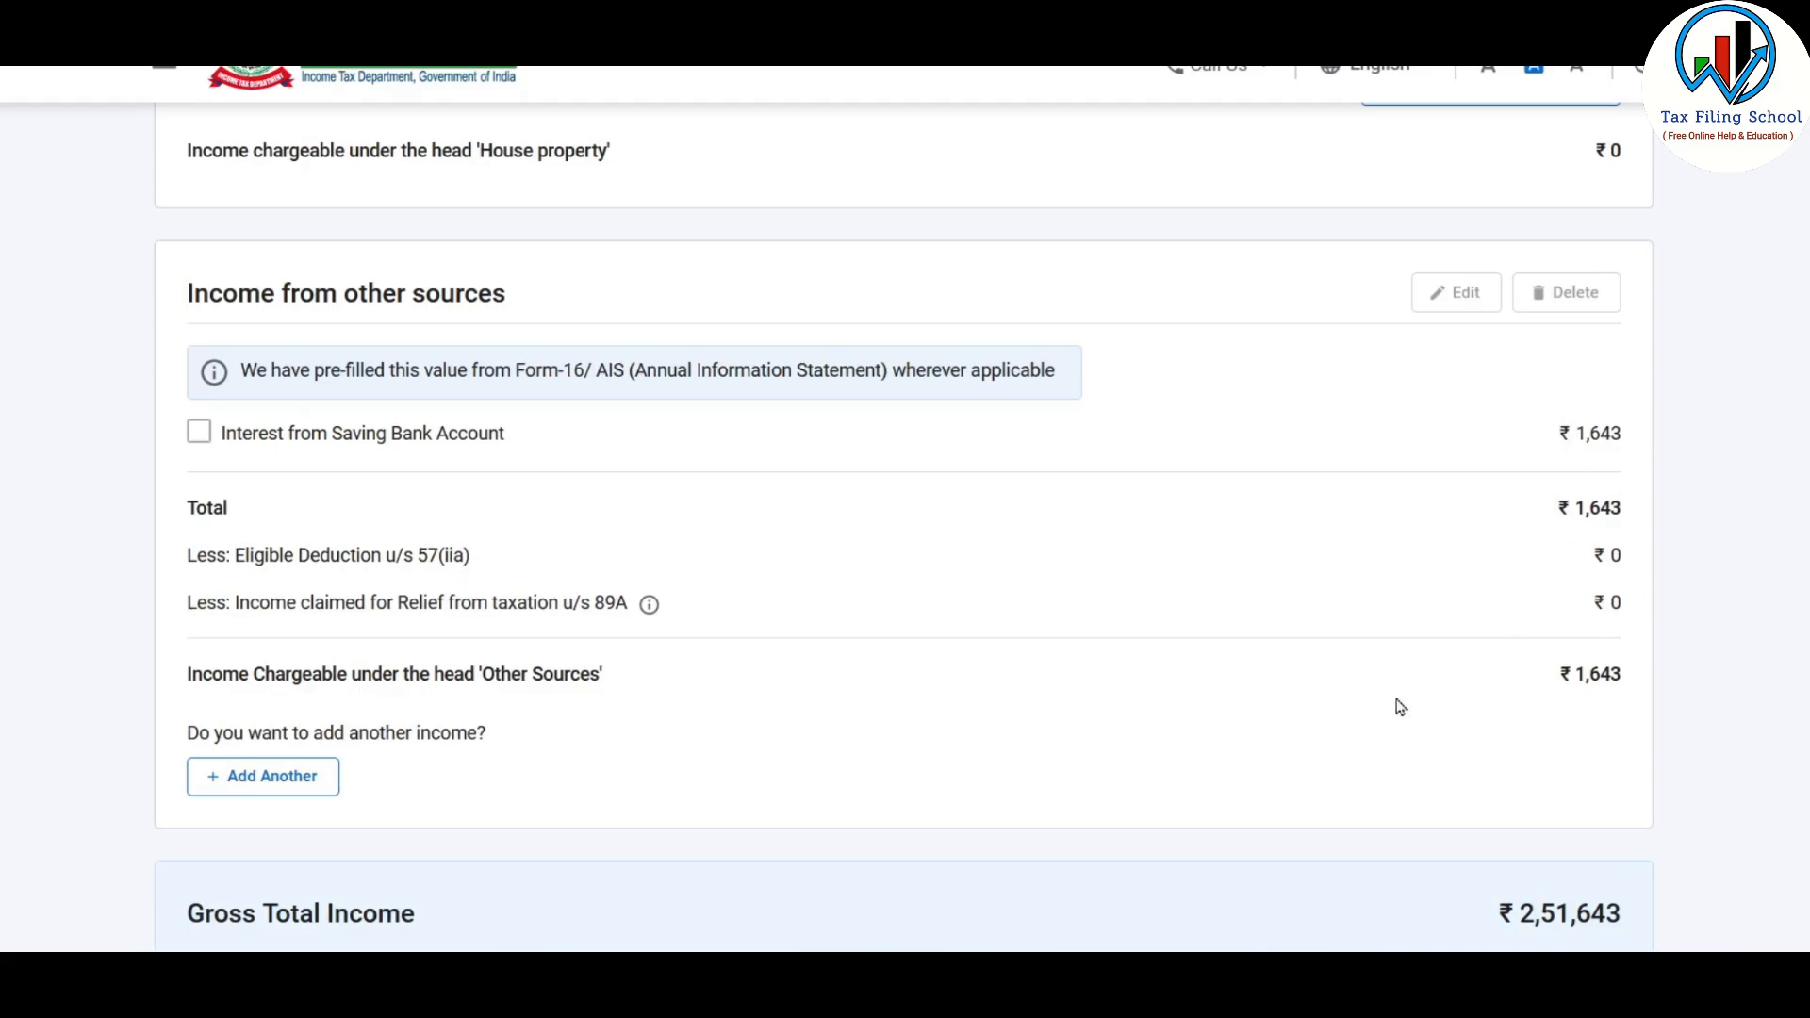
{"action": "left_click", "coordinate": [200, 434]}
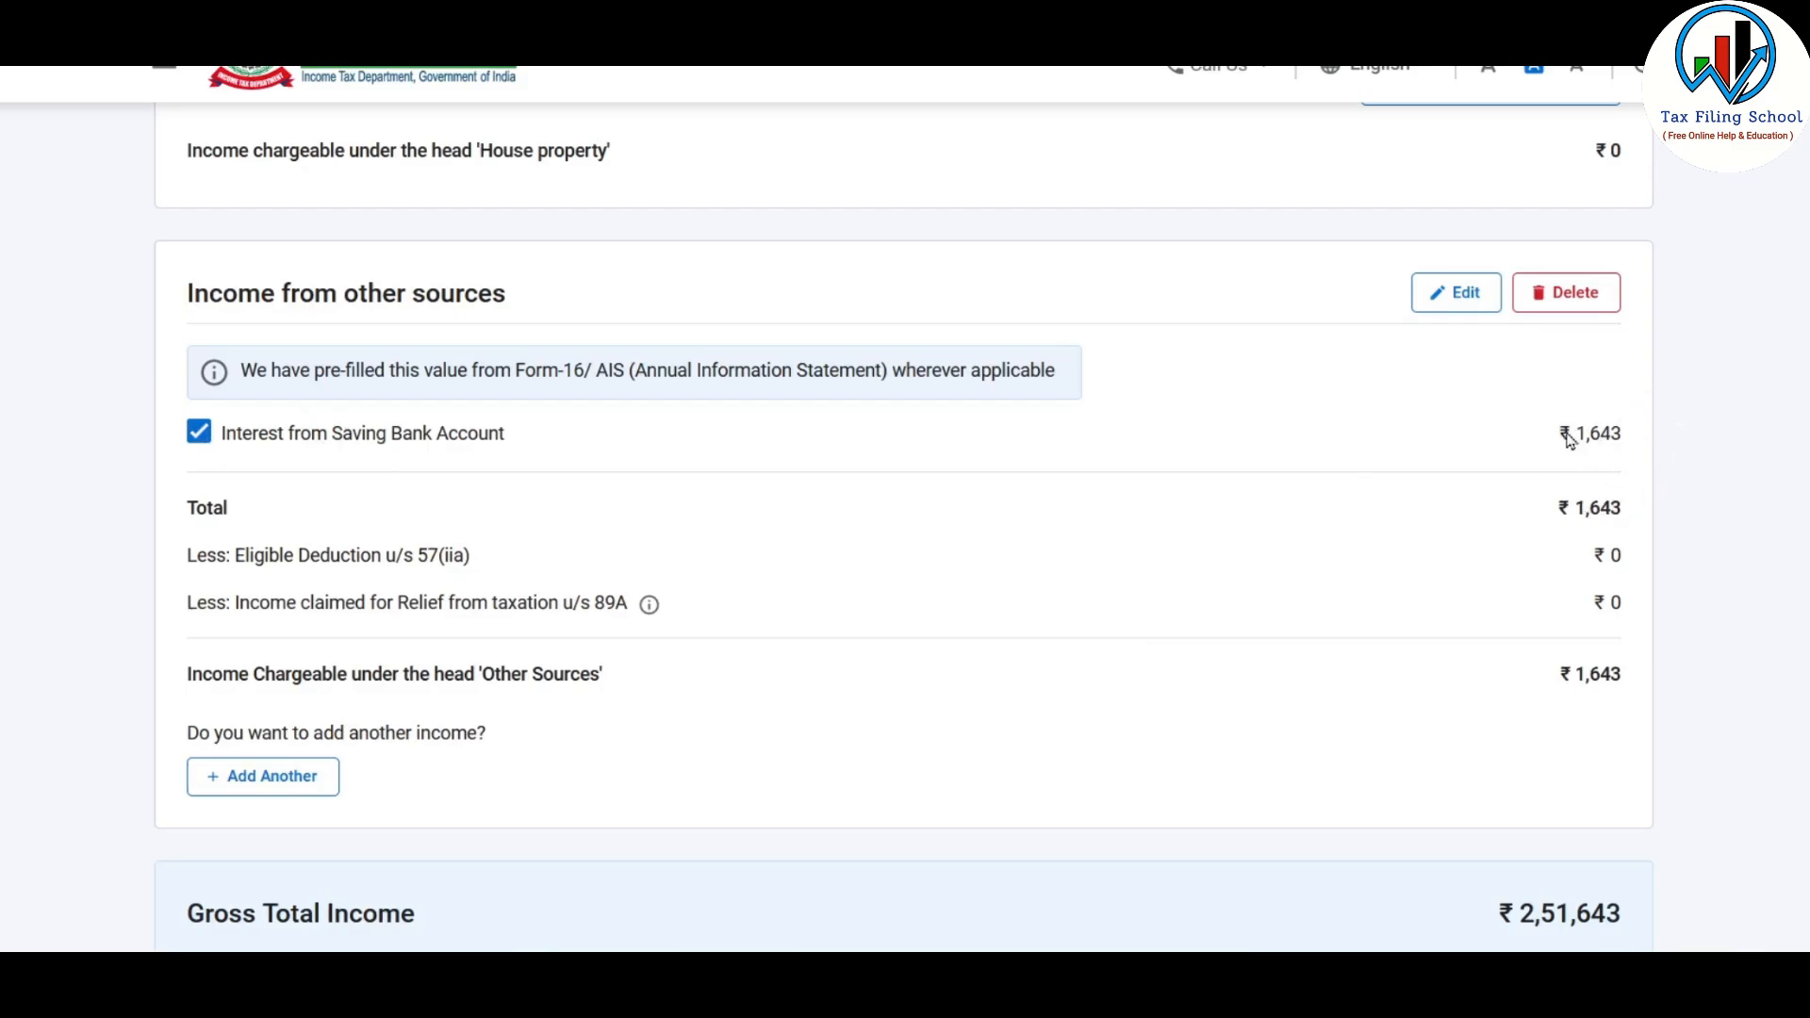
{"action": "left_click", "coordinate": [1459, 292]}
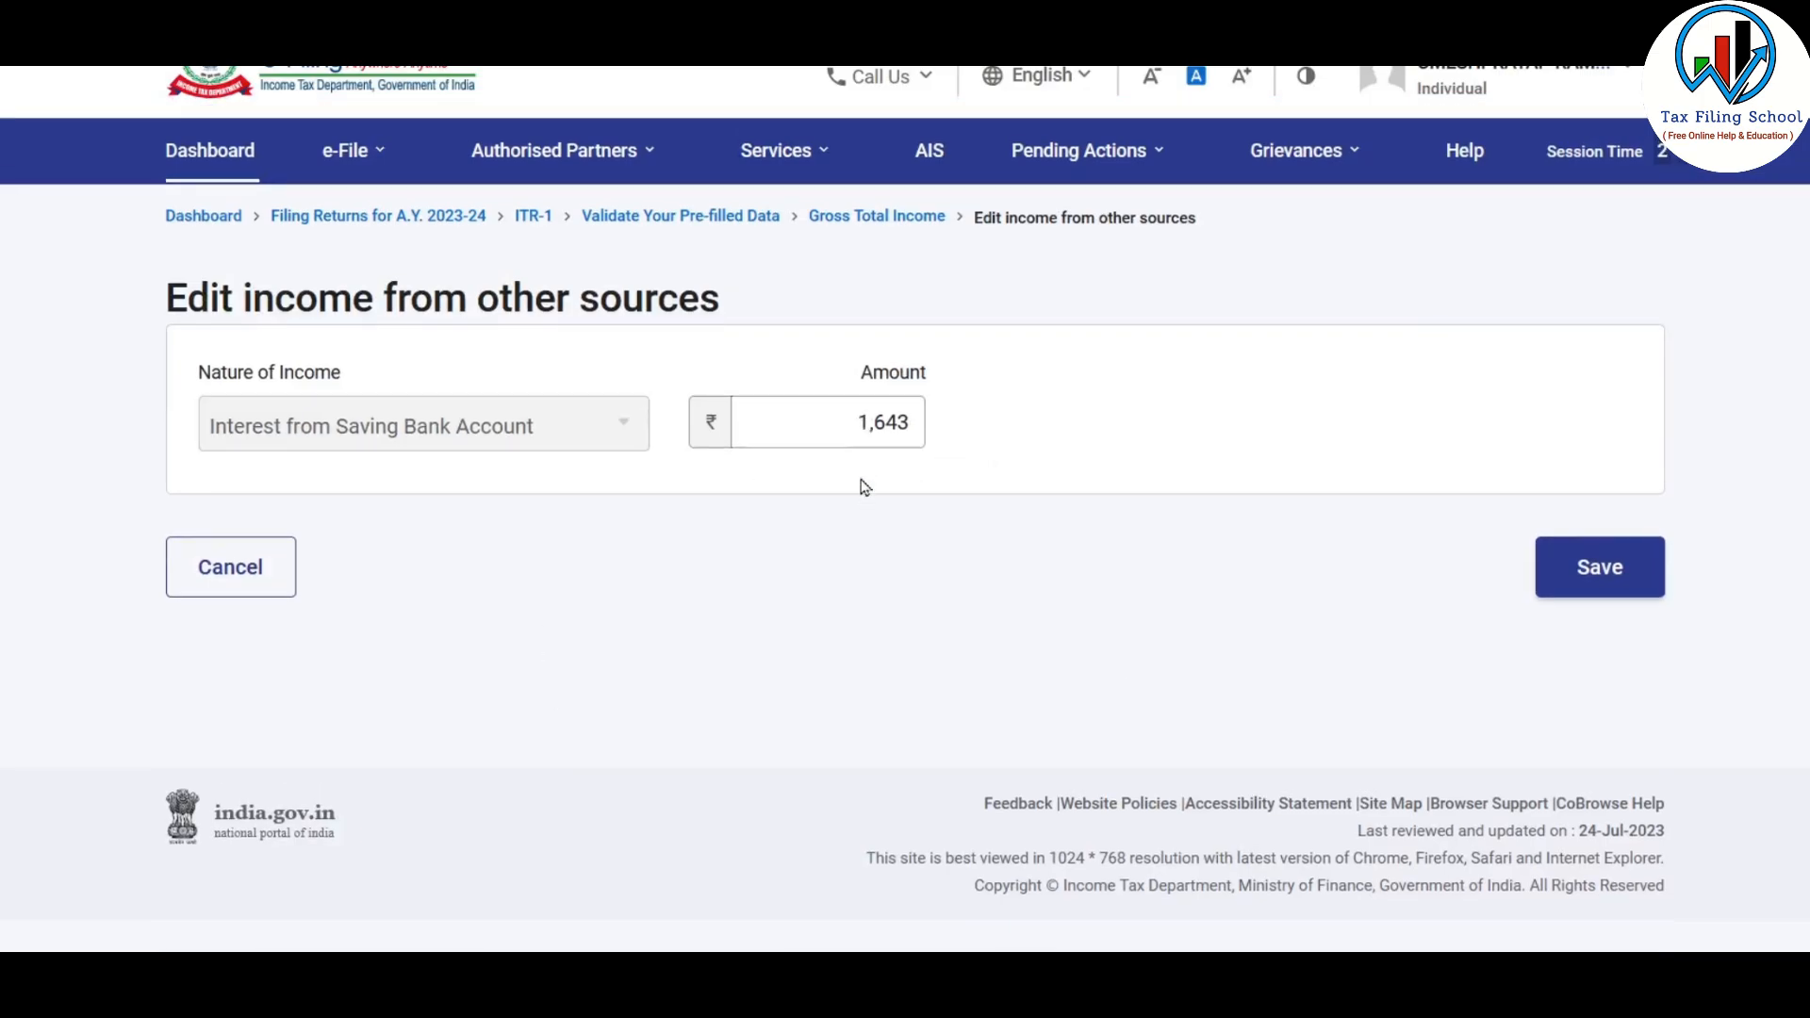
{"action": "double_click", "coordinate": [907, 421]}
{"action": "type", "text": "6137"}
{"action": "left_click", "coordinate": [1600, 567]}
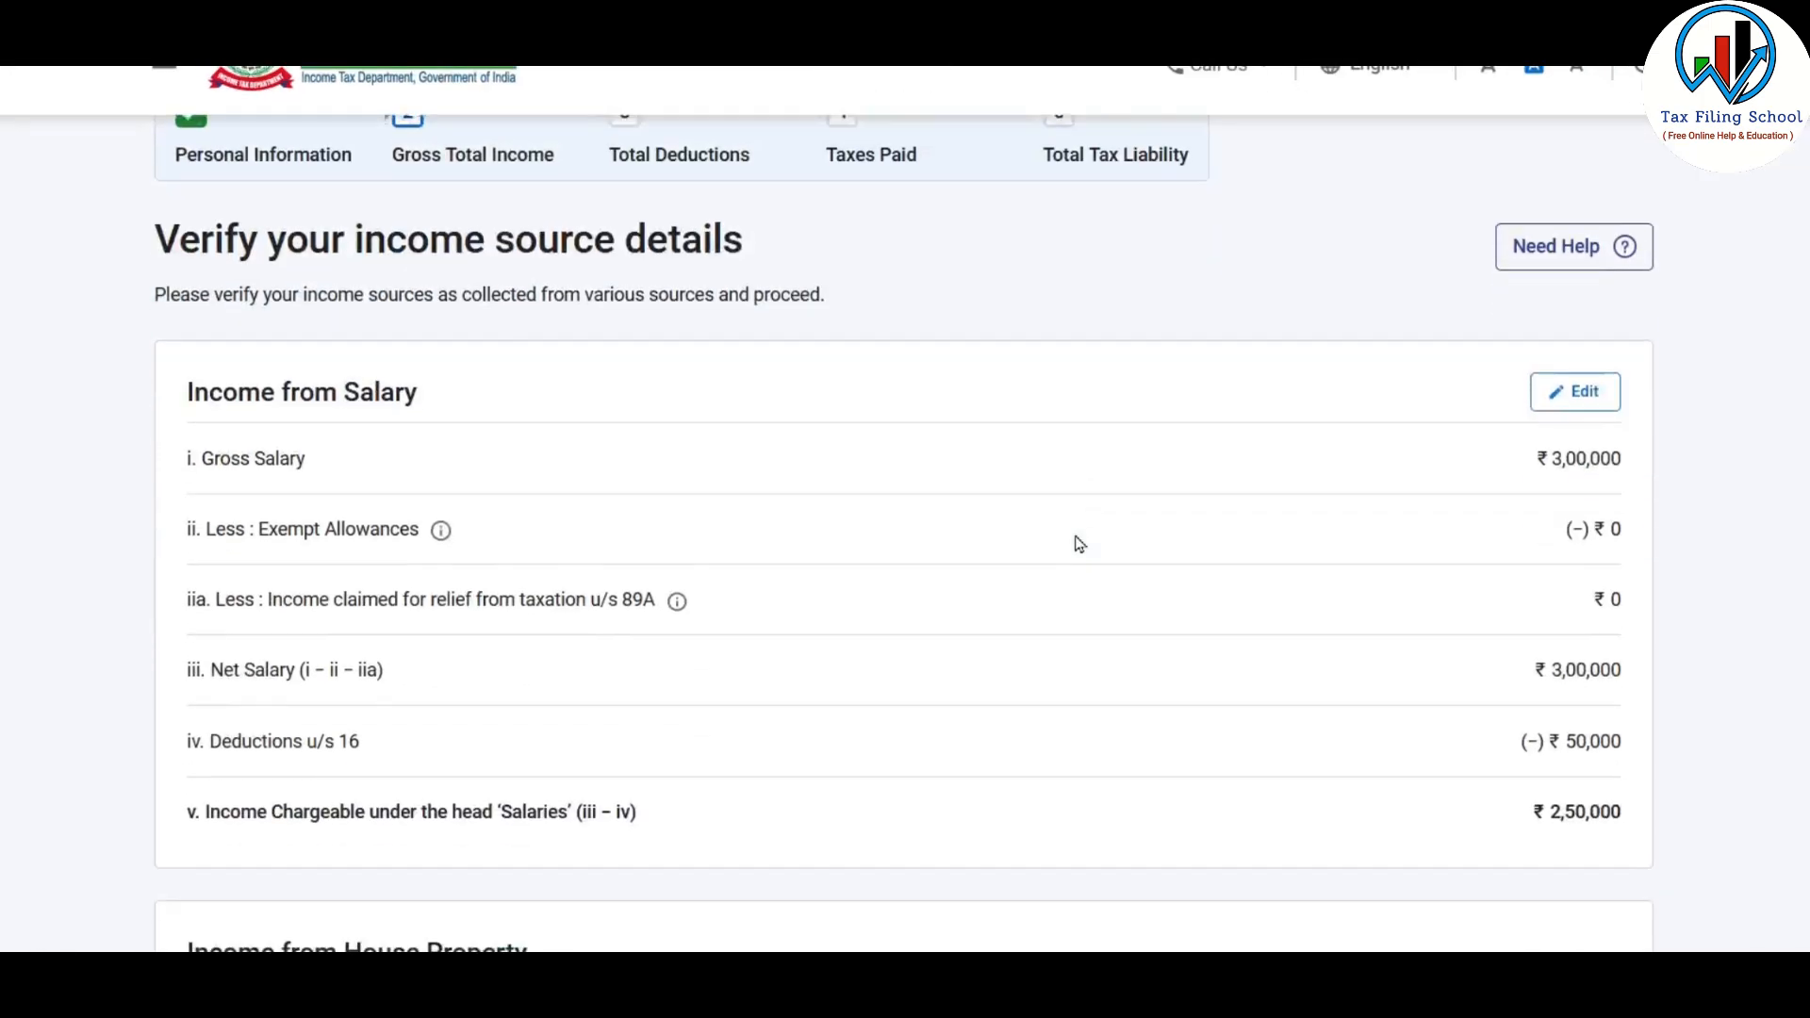
{"action": "scroll", "coordinate": [1081, 547], "scroll_direction": "down", "scroll_amount": 7}
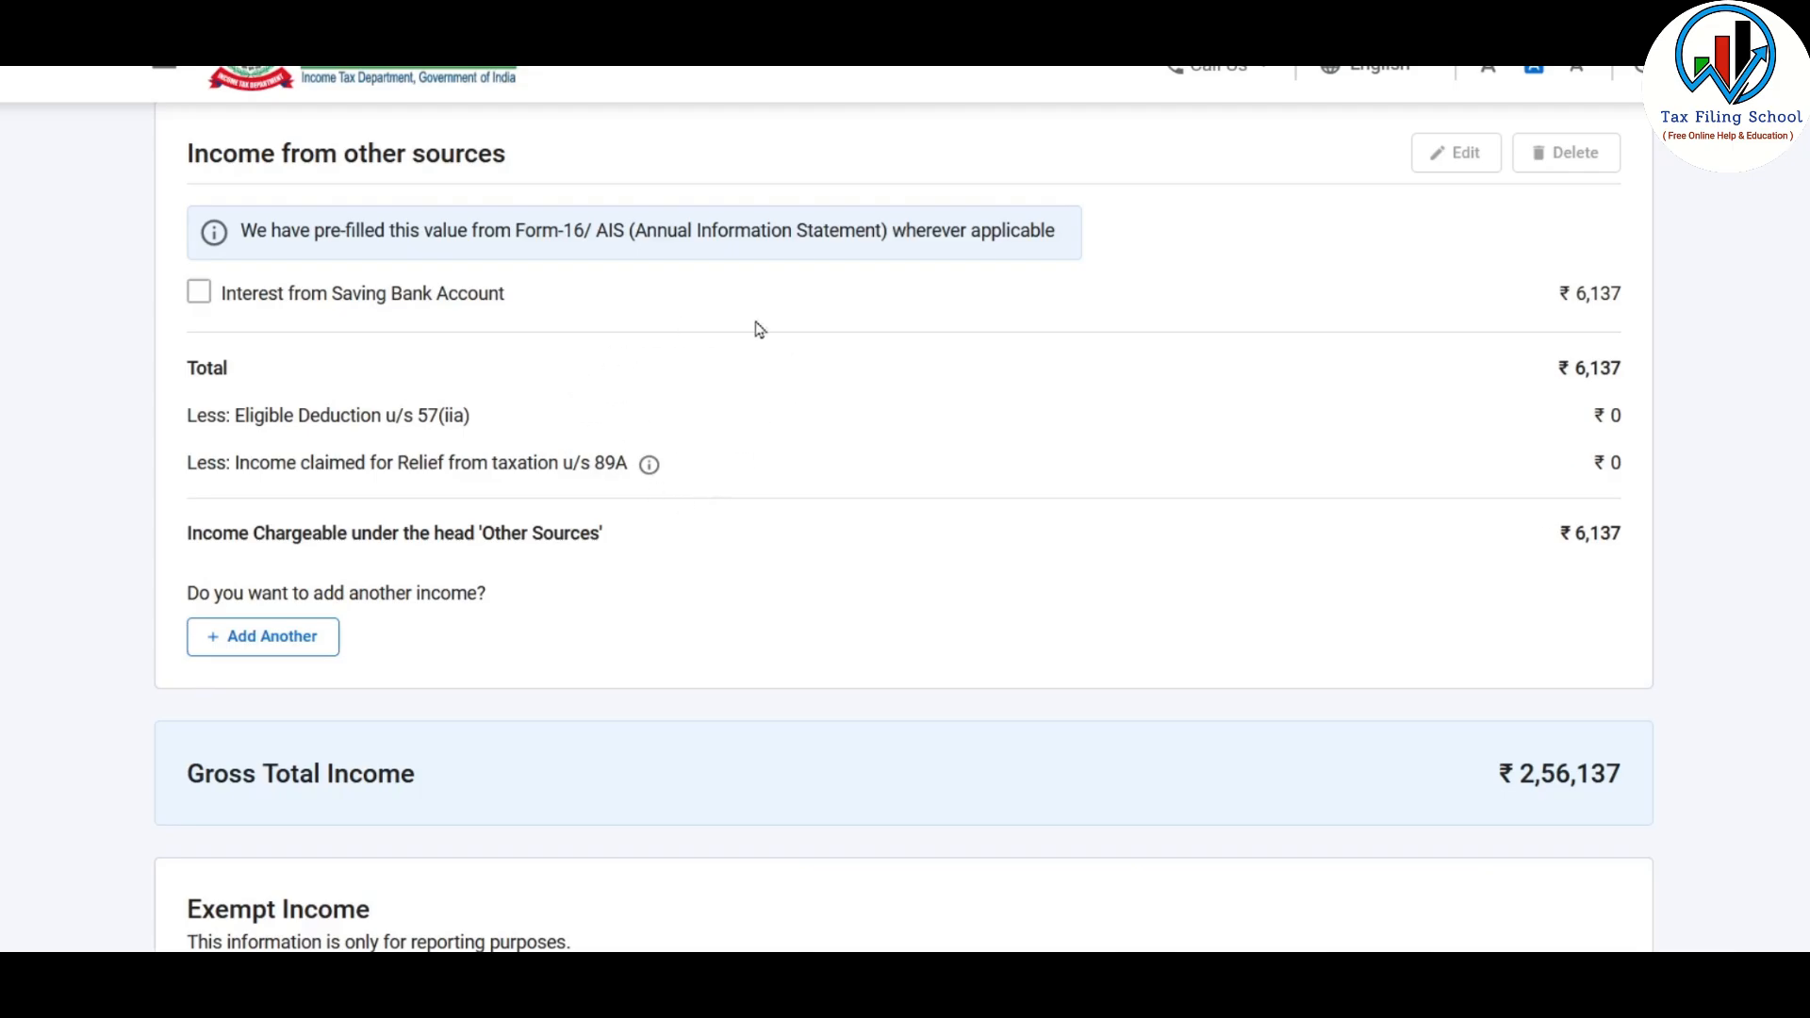
Look up the fixed deposit interest in the Excel Income Source sheet, and start adding another income from other sources in the return
{"action": "key", "text": "alt+Tab"}
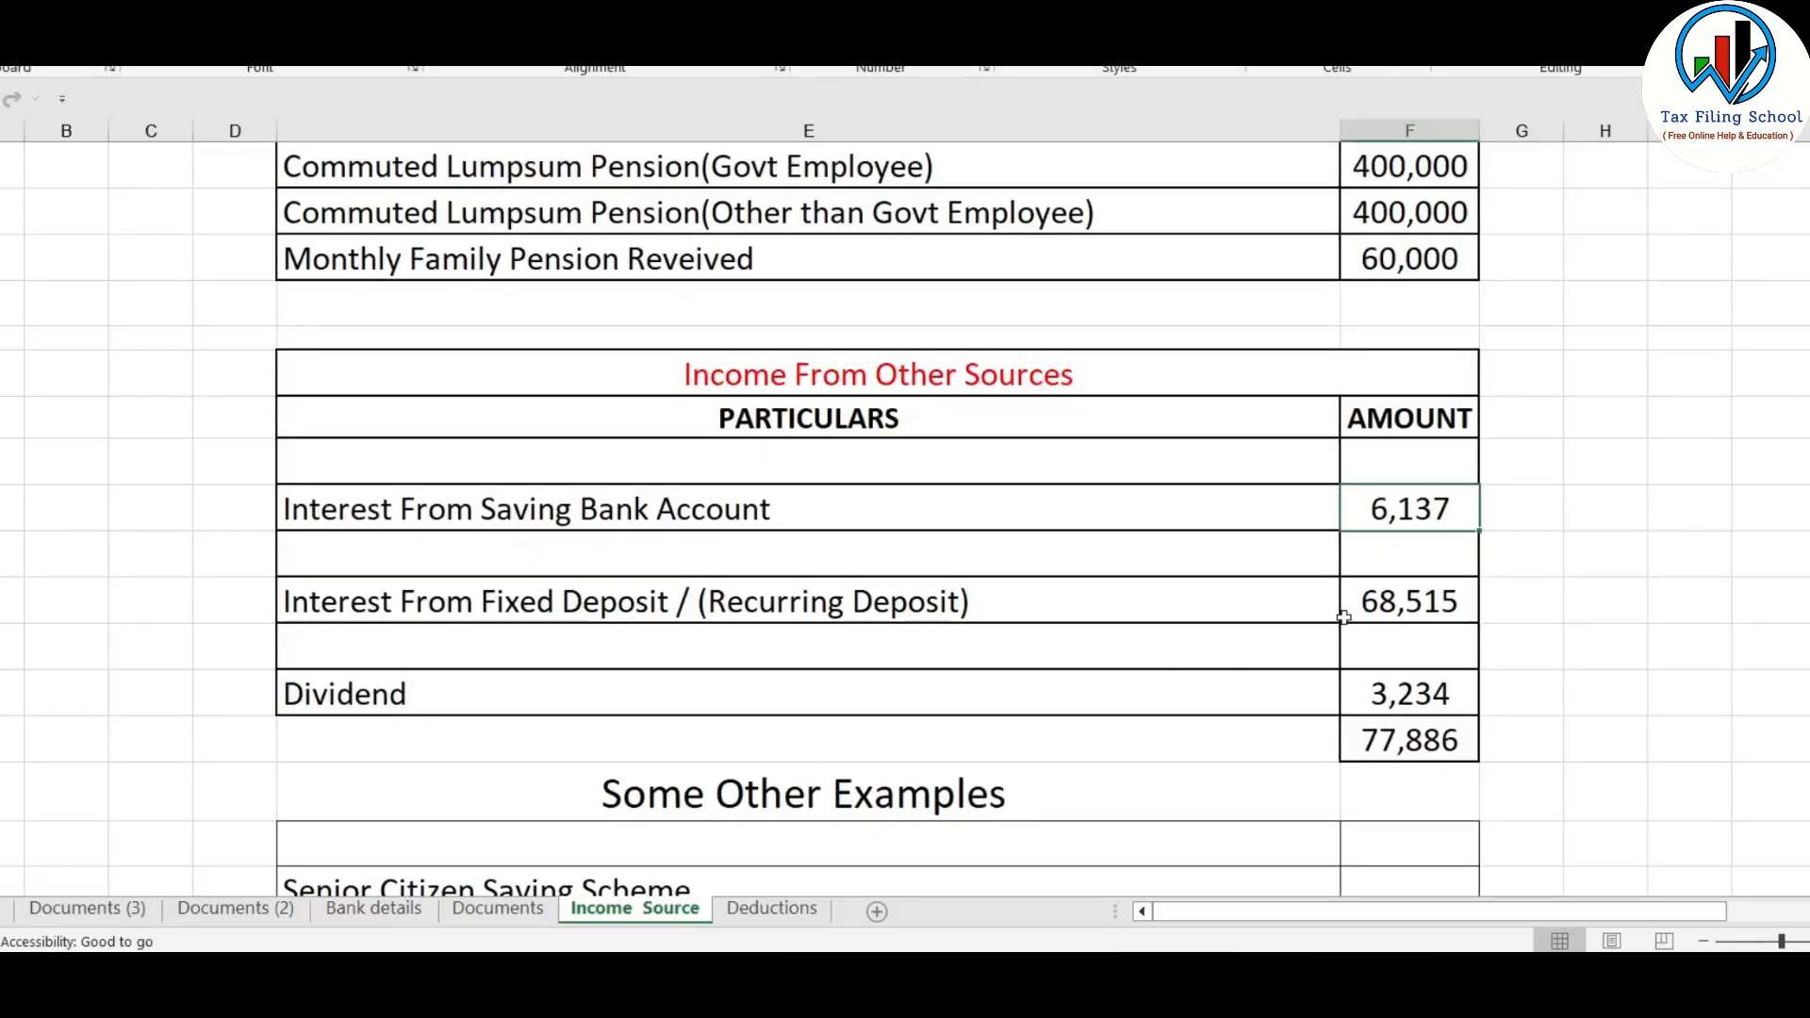
{"action": "left_click", "coordinate": [1412, 600]}
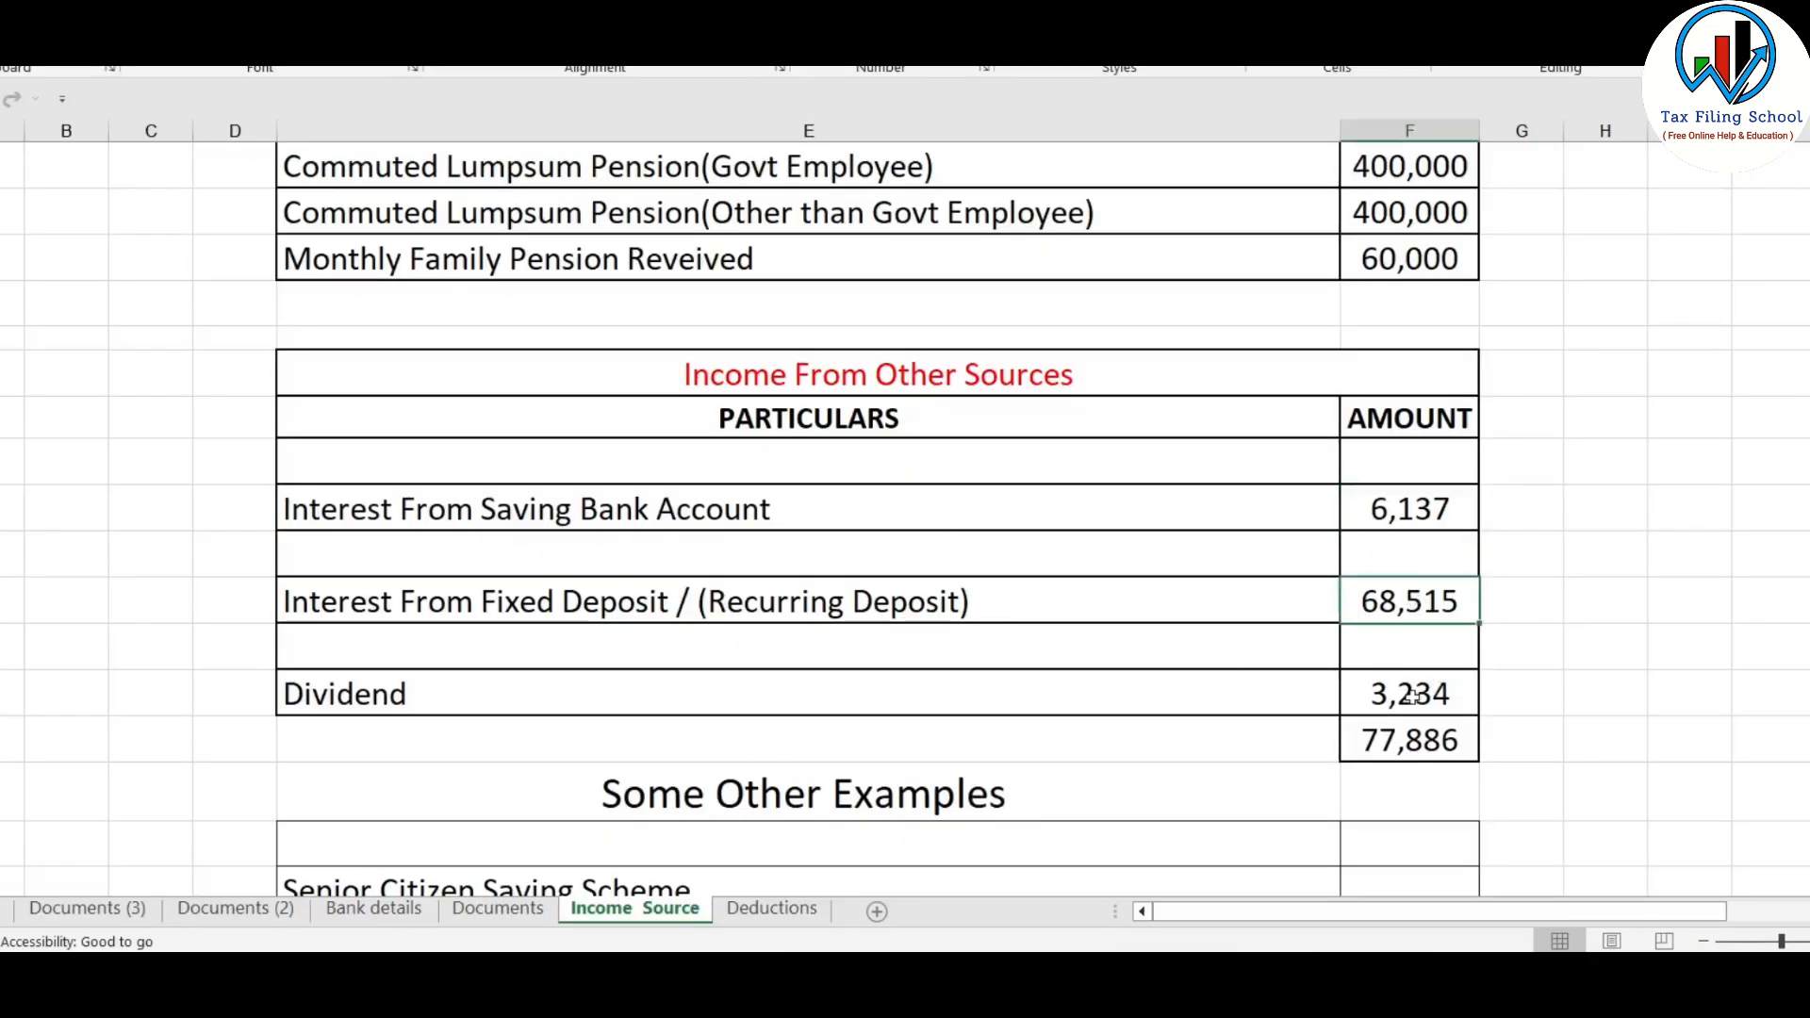
{"action": "key", "text": "alt+Tab"}
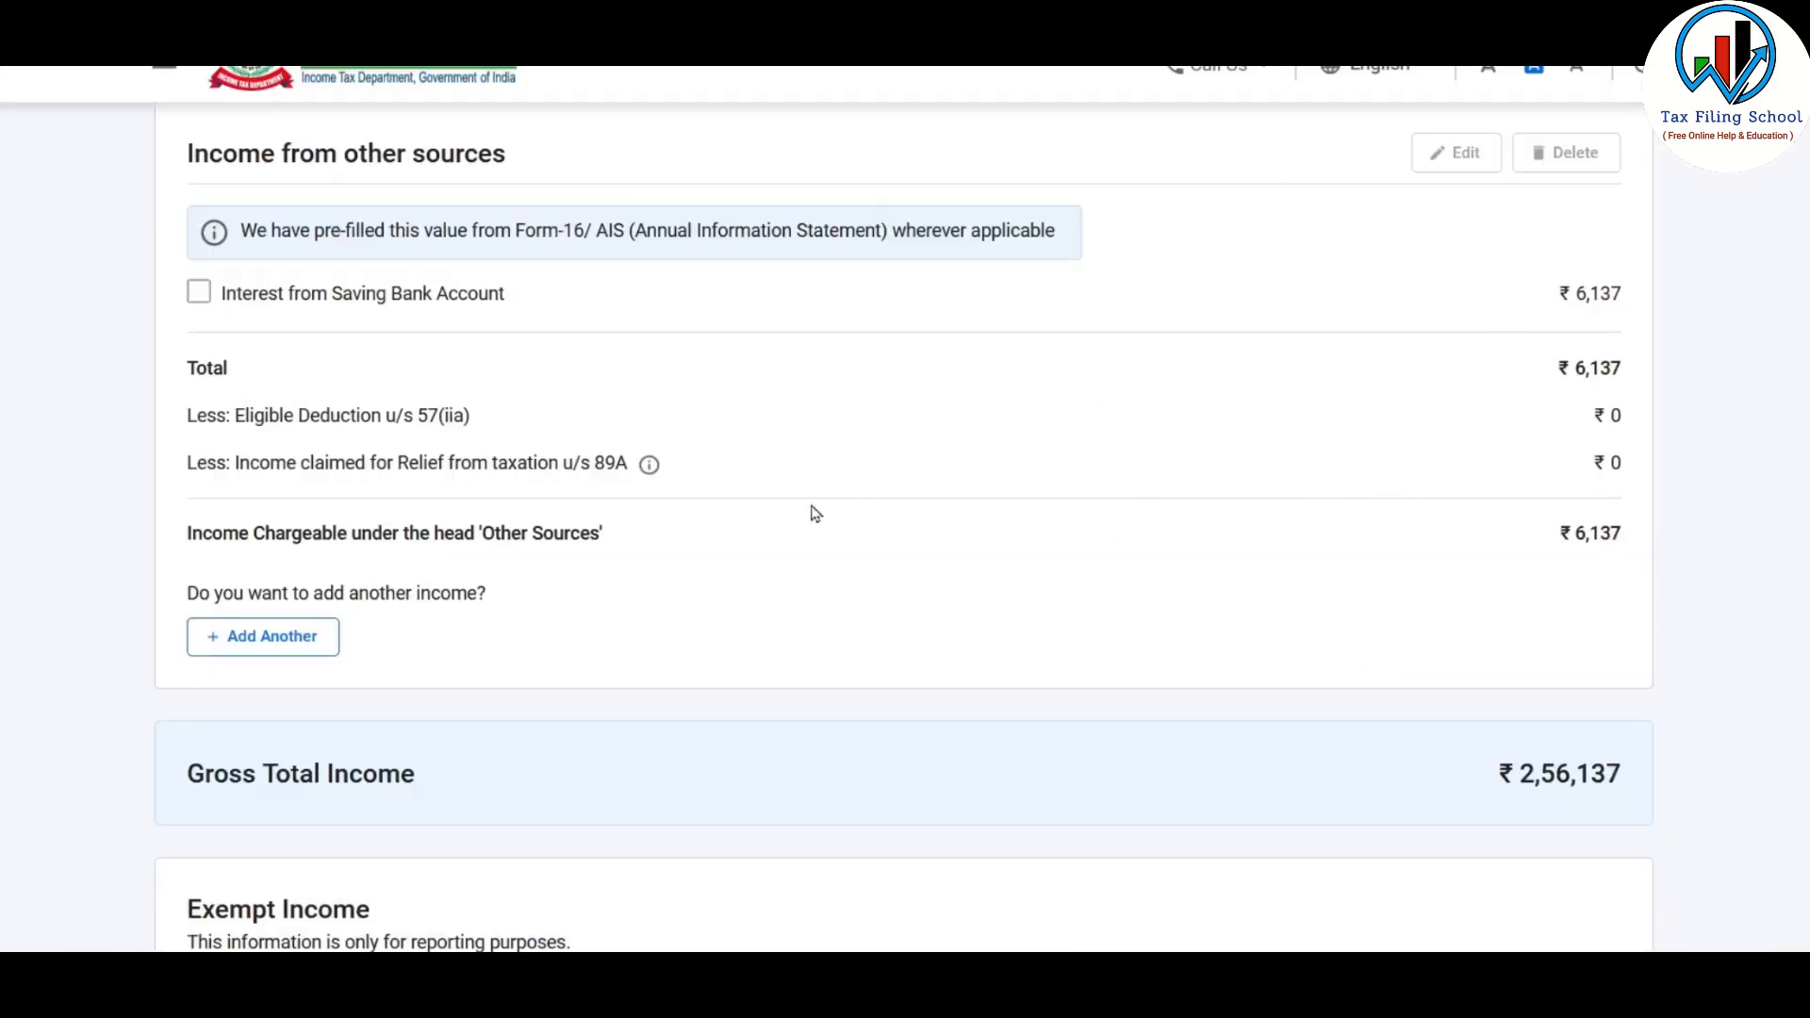
{"action": "scroll", "coordinate": [377, 323], "scroll_direction": "up", "scroll_amount": 1}
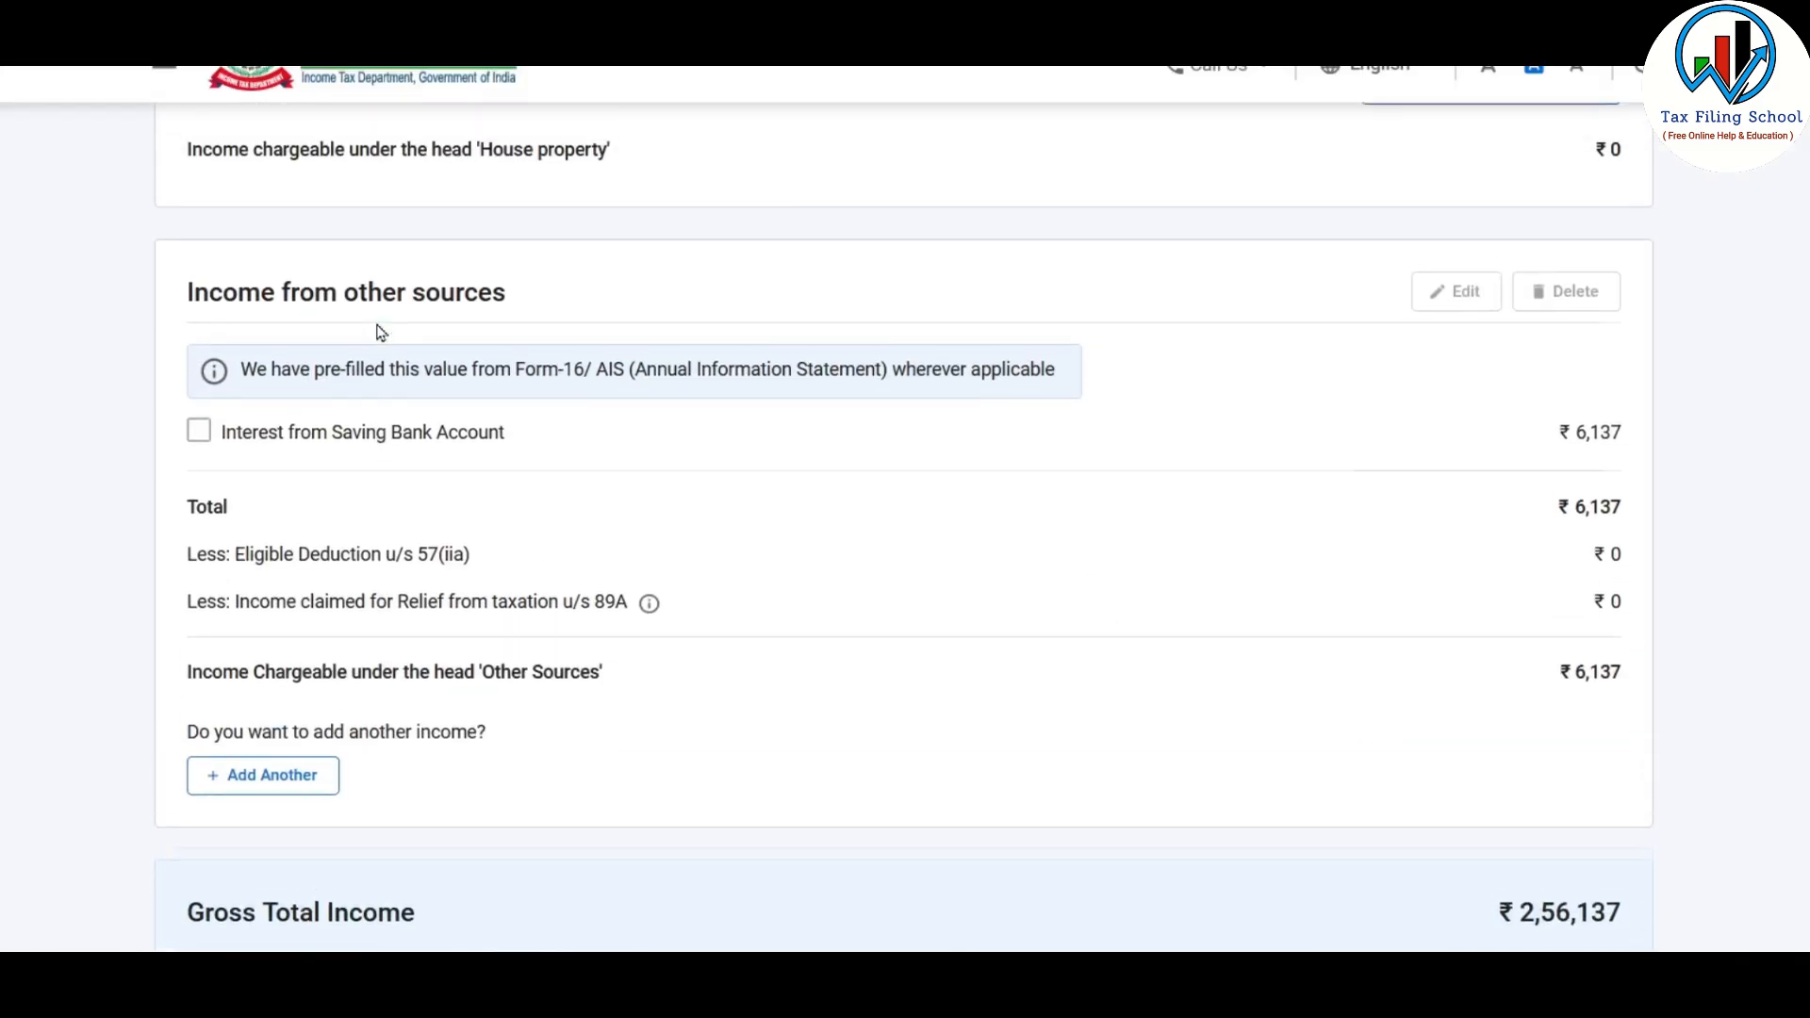
{"action": "scroll", "coordinate": [377, 325], "scroll_direction": "down", "scroll_amount": 1}
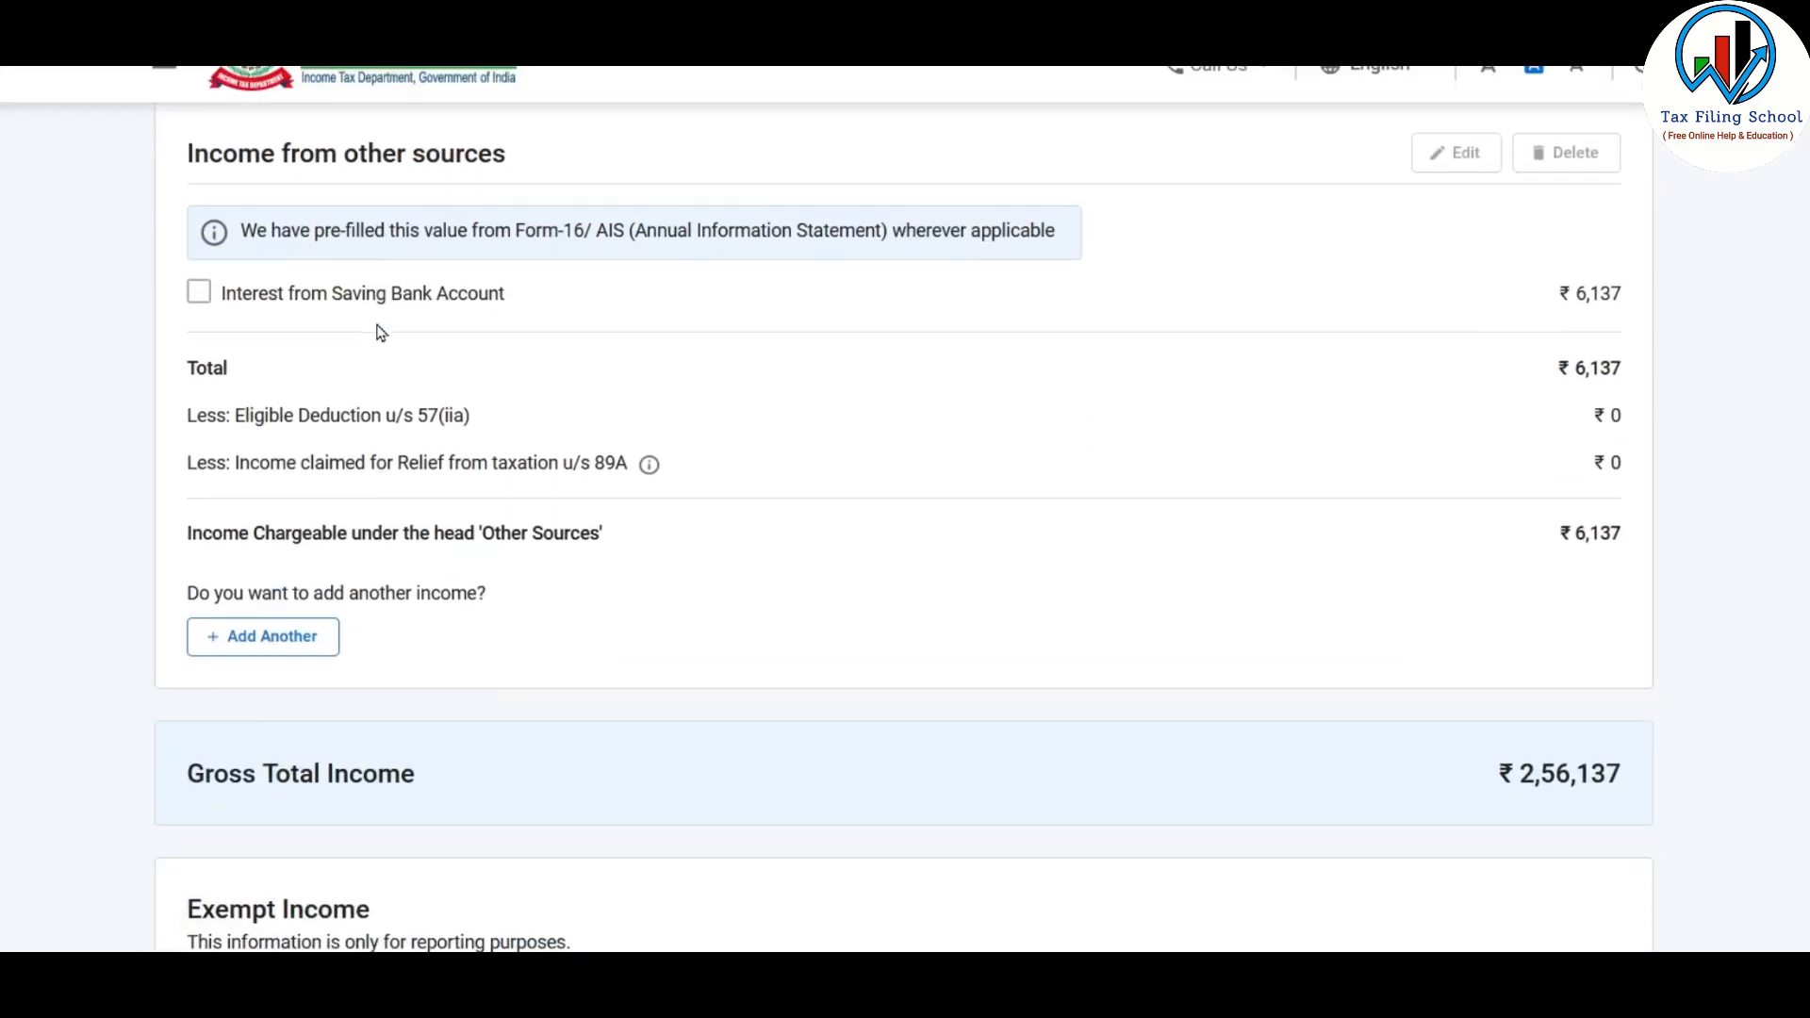
{"action": "left_click", "coordinate": [297, 640]}
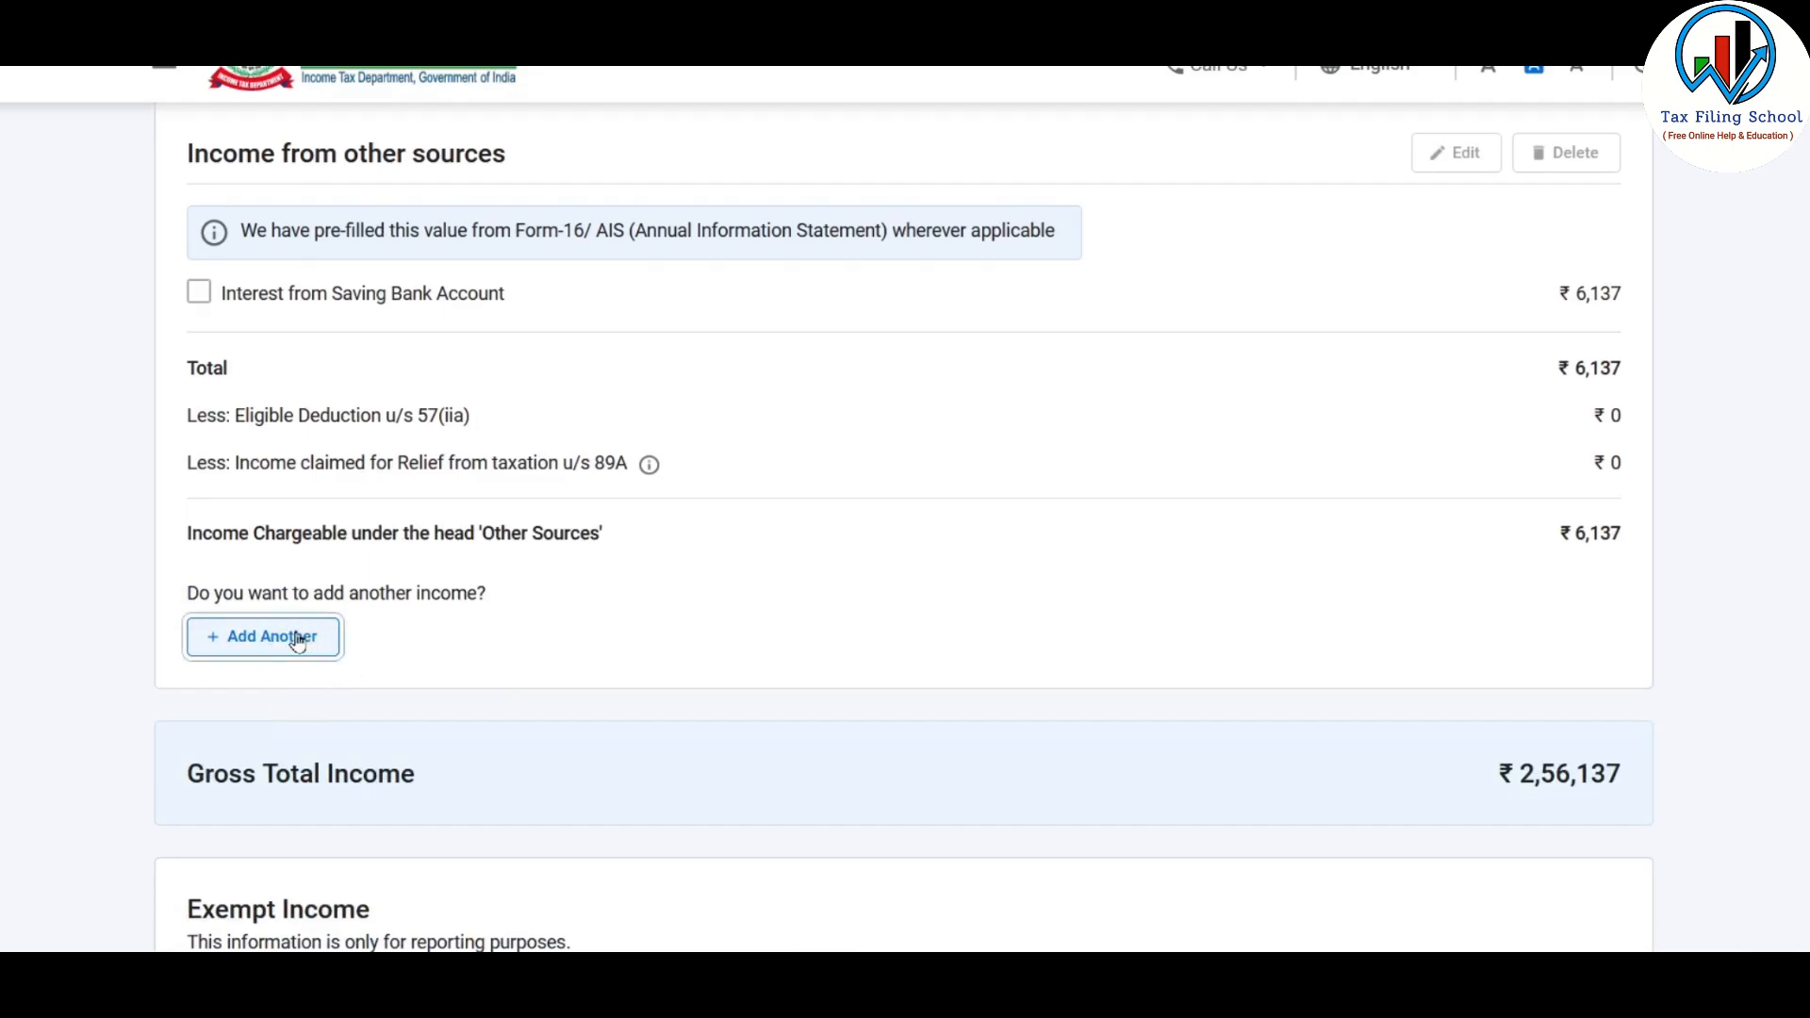
{"action": "scroll", "coordinate": [490, 443], "scroll_direction": "down", "scroll_amount": 5}
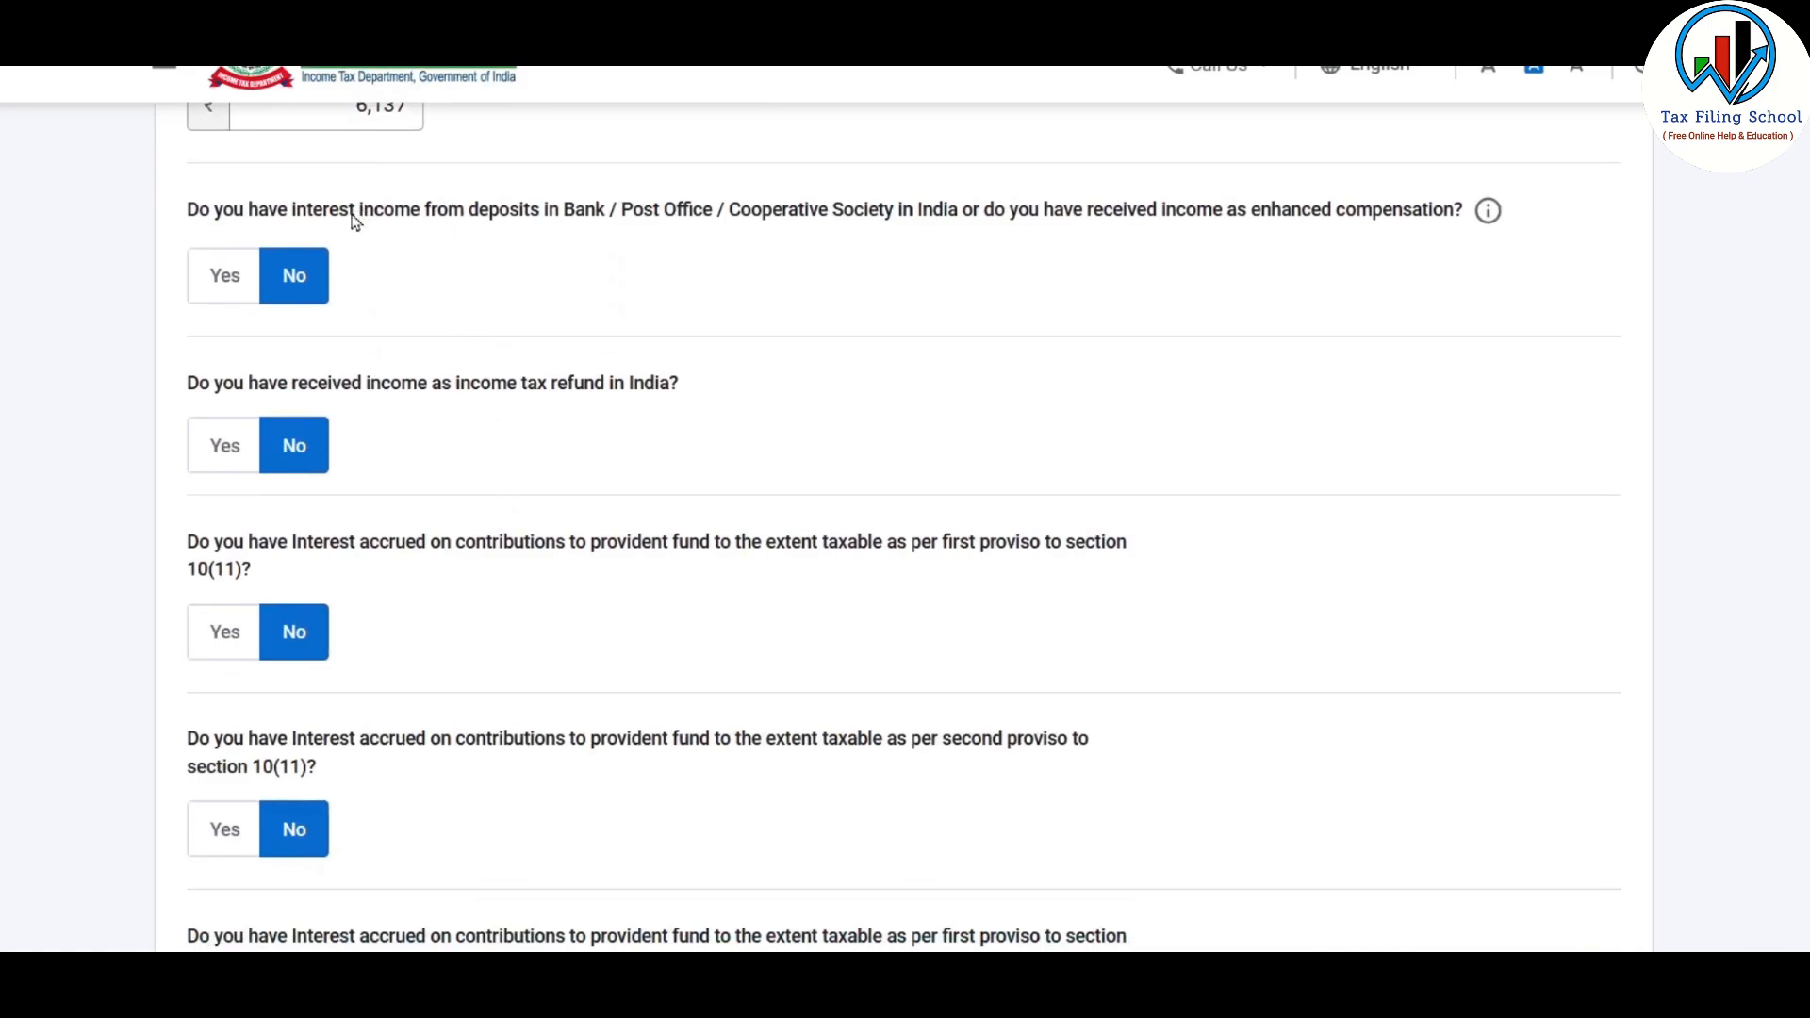
{"action": "scroll", "coordinate": [455, 666], "scroll_direction": "up", "scroll_amount": 2}
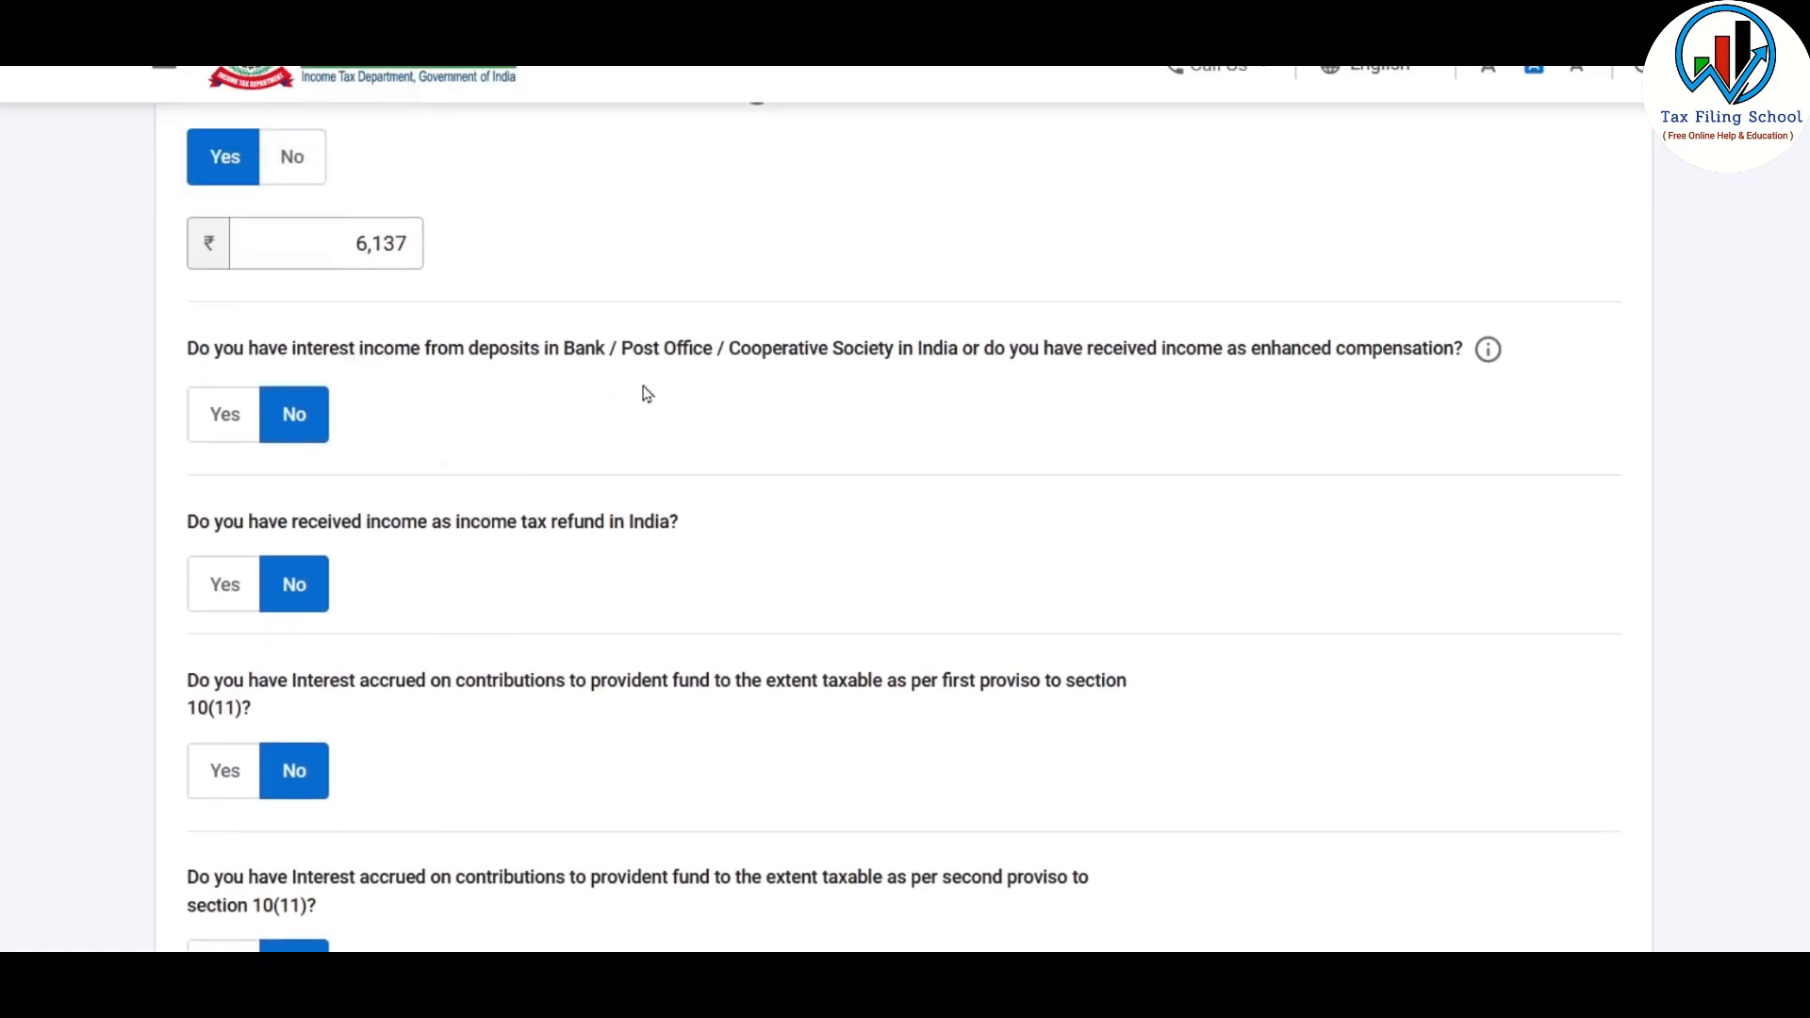
{"action": "left_click", "coordinate": [229, 419]}
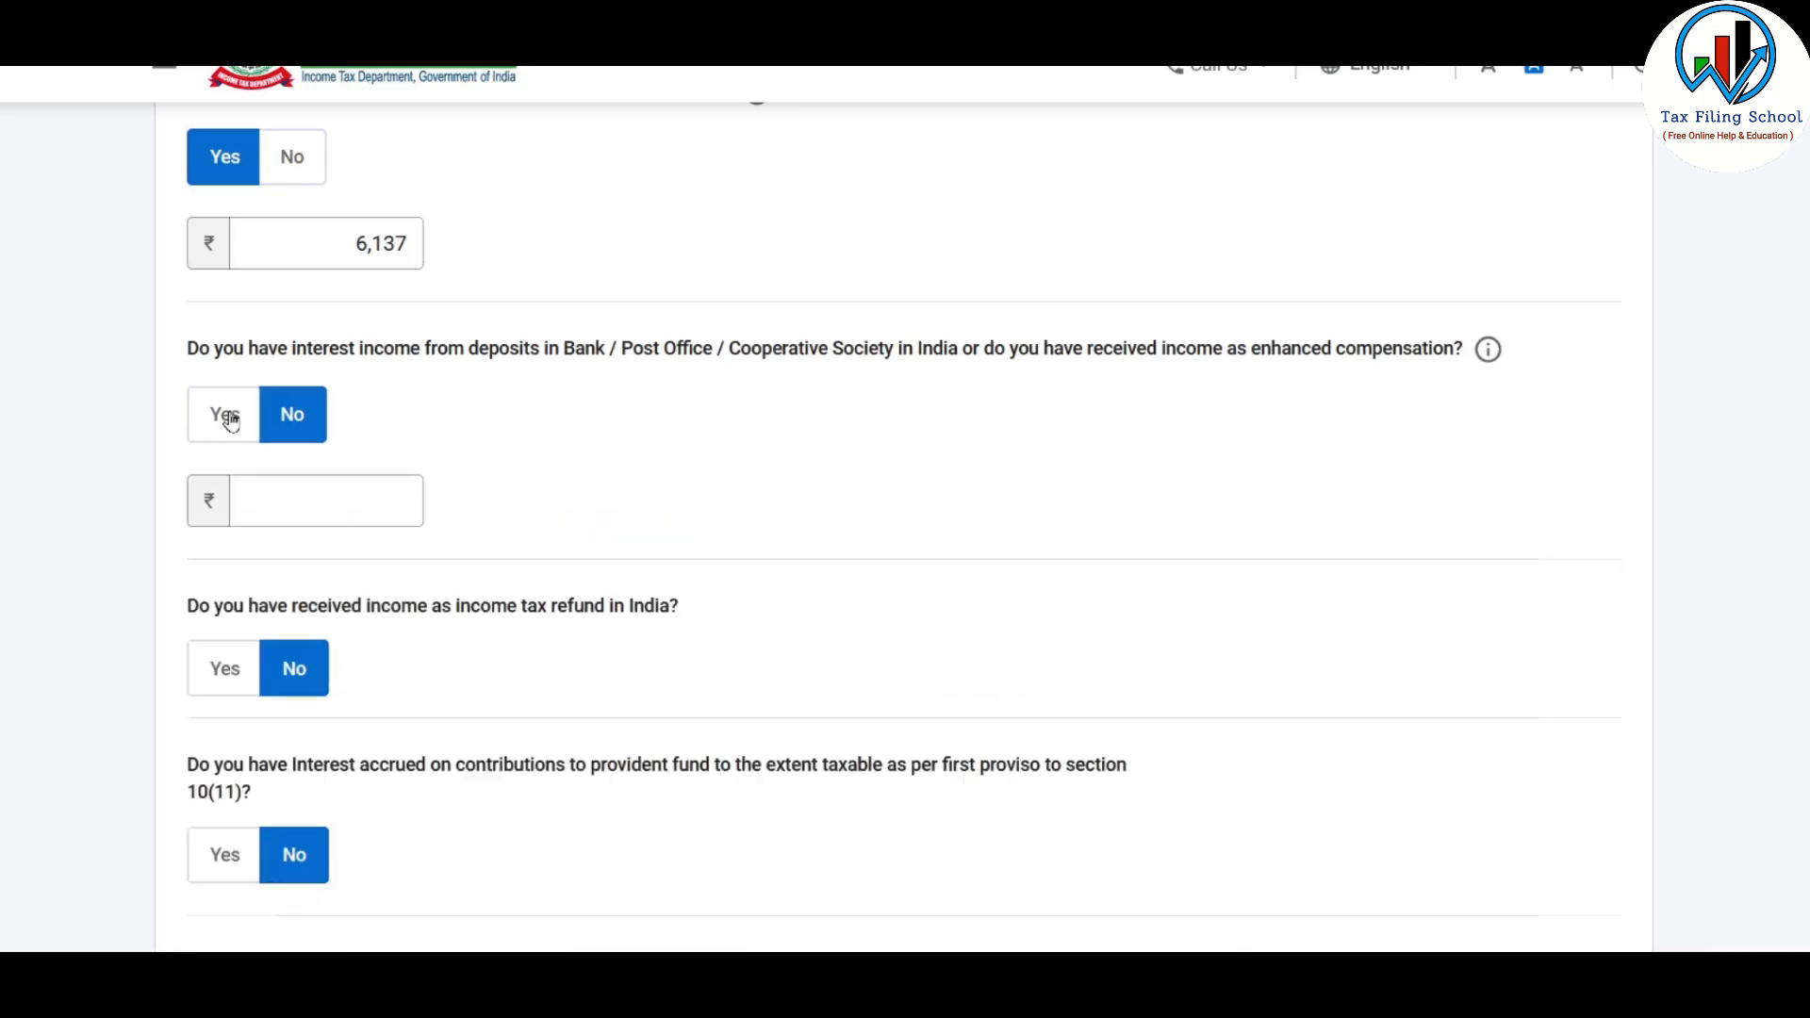
{"action": "left_click", "coordinate": [364, 501]}
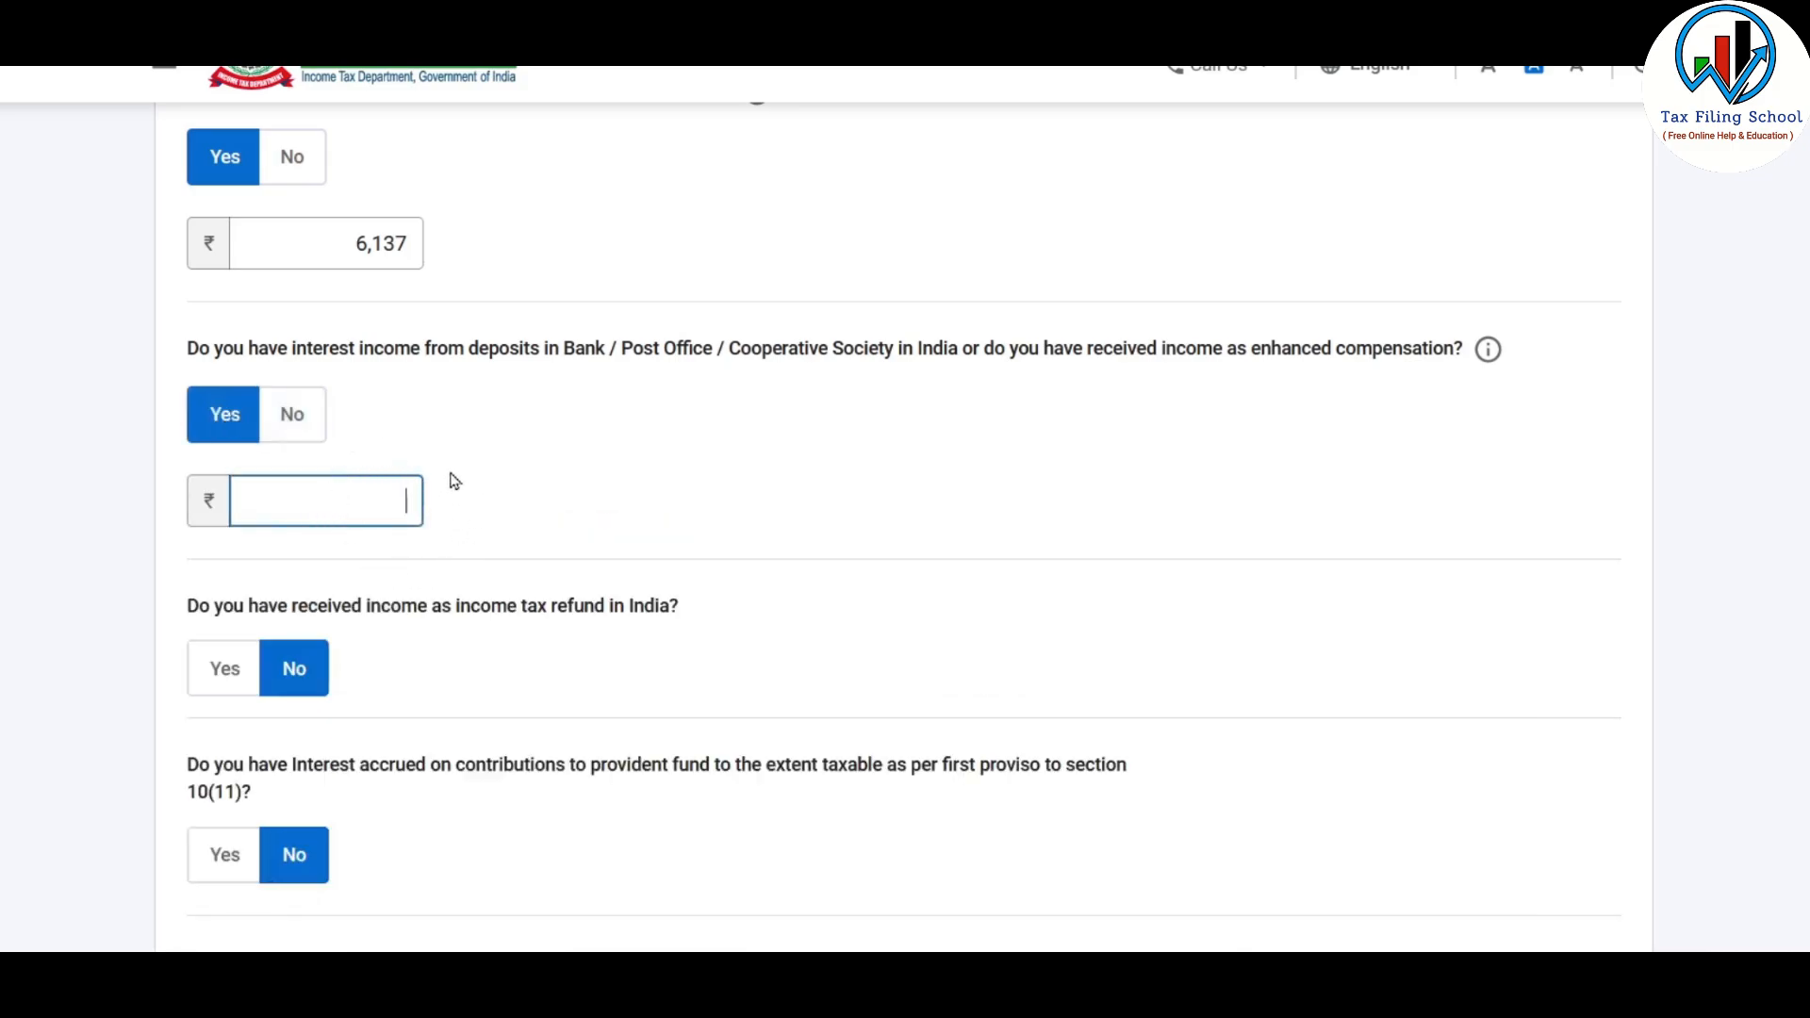
{"action": "left_click", "coordinate": [292, 416]}
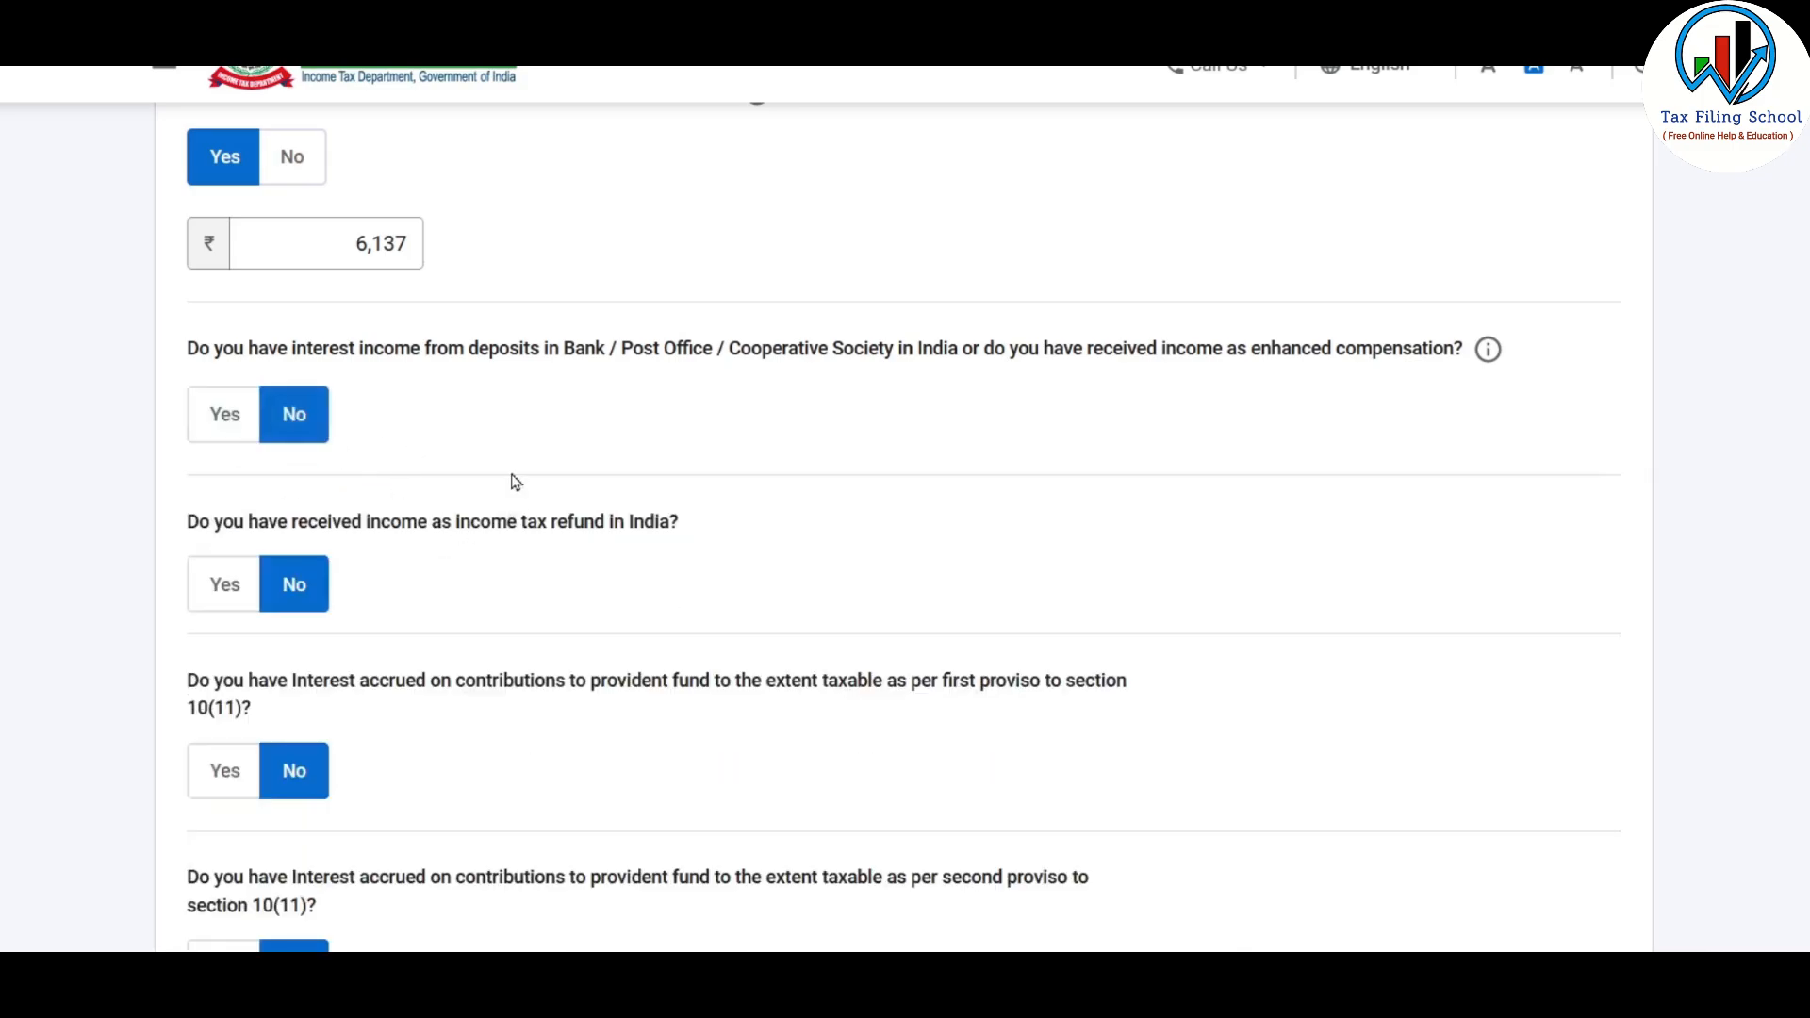
Skip the questions about other income sources and confirm skipping them
{"action": "scroll", "coordinate": [633, 567], "scroll_direction": "down", "scroll_amount": 10}
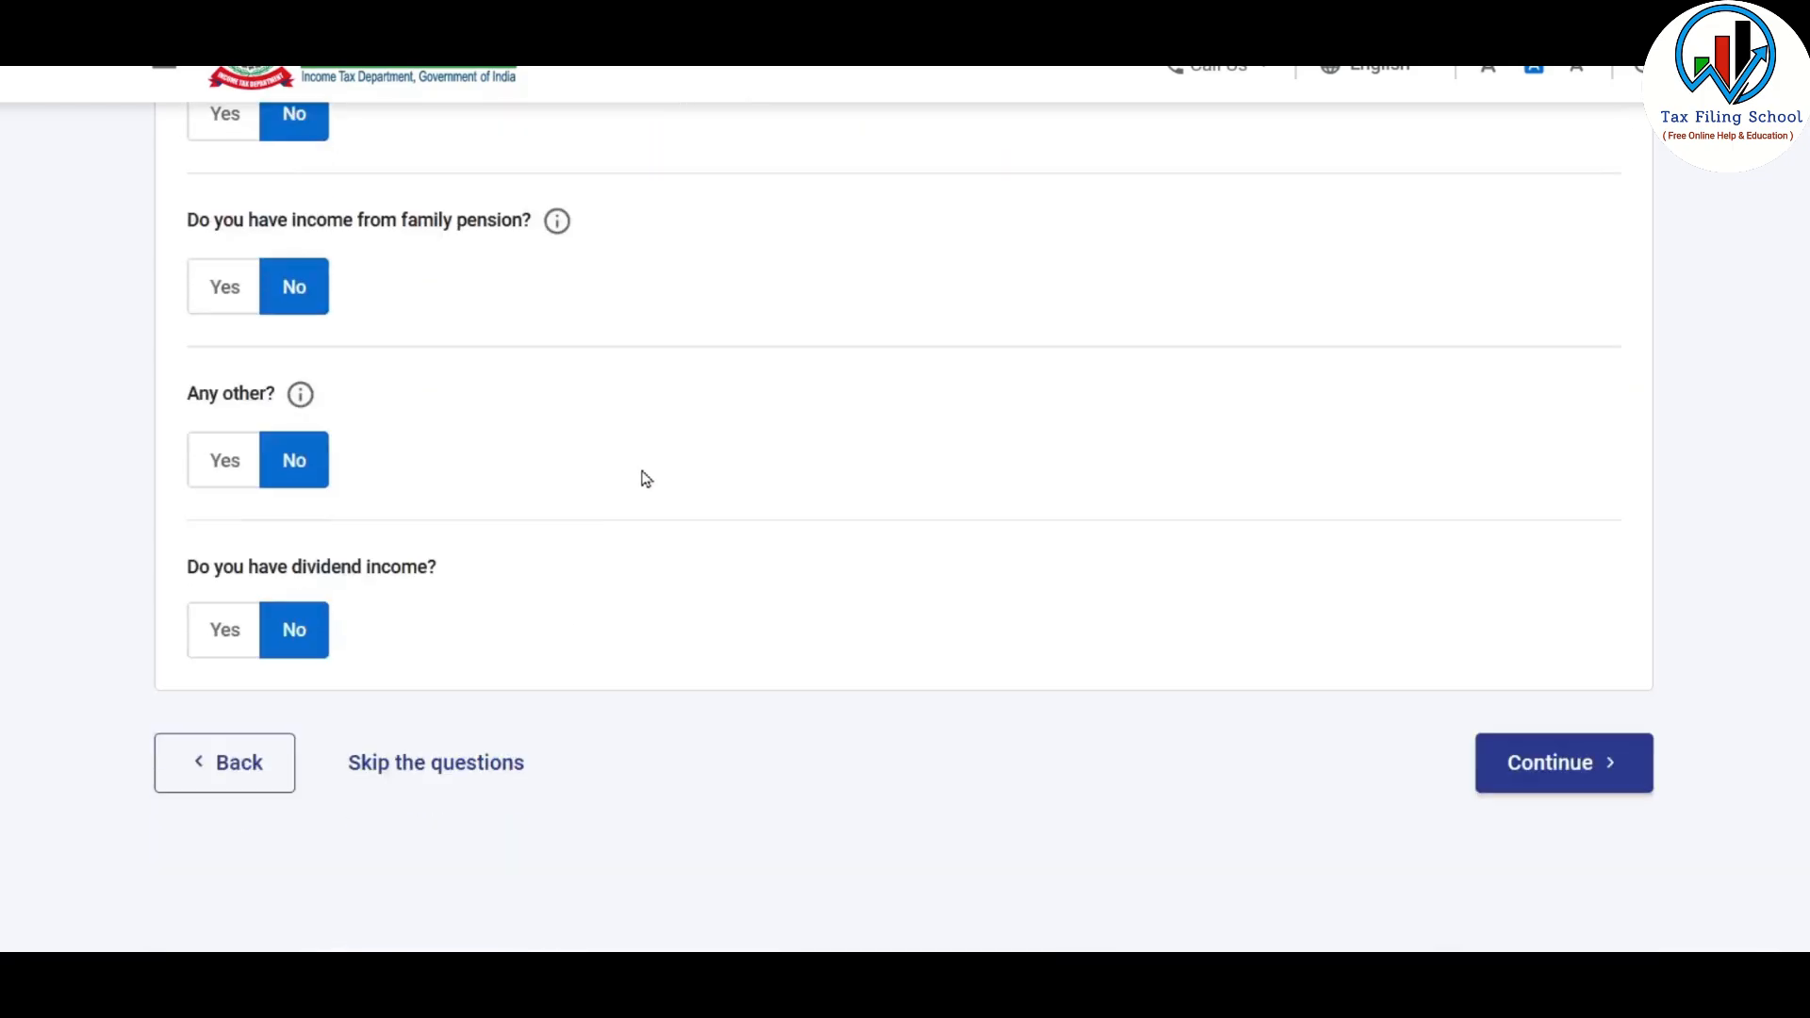
{"action": "left_click", "coordinate": [462, 604]}
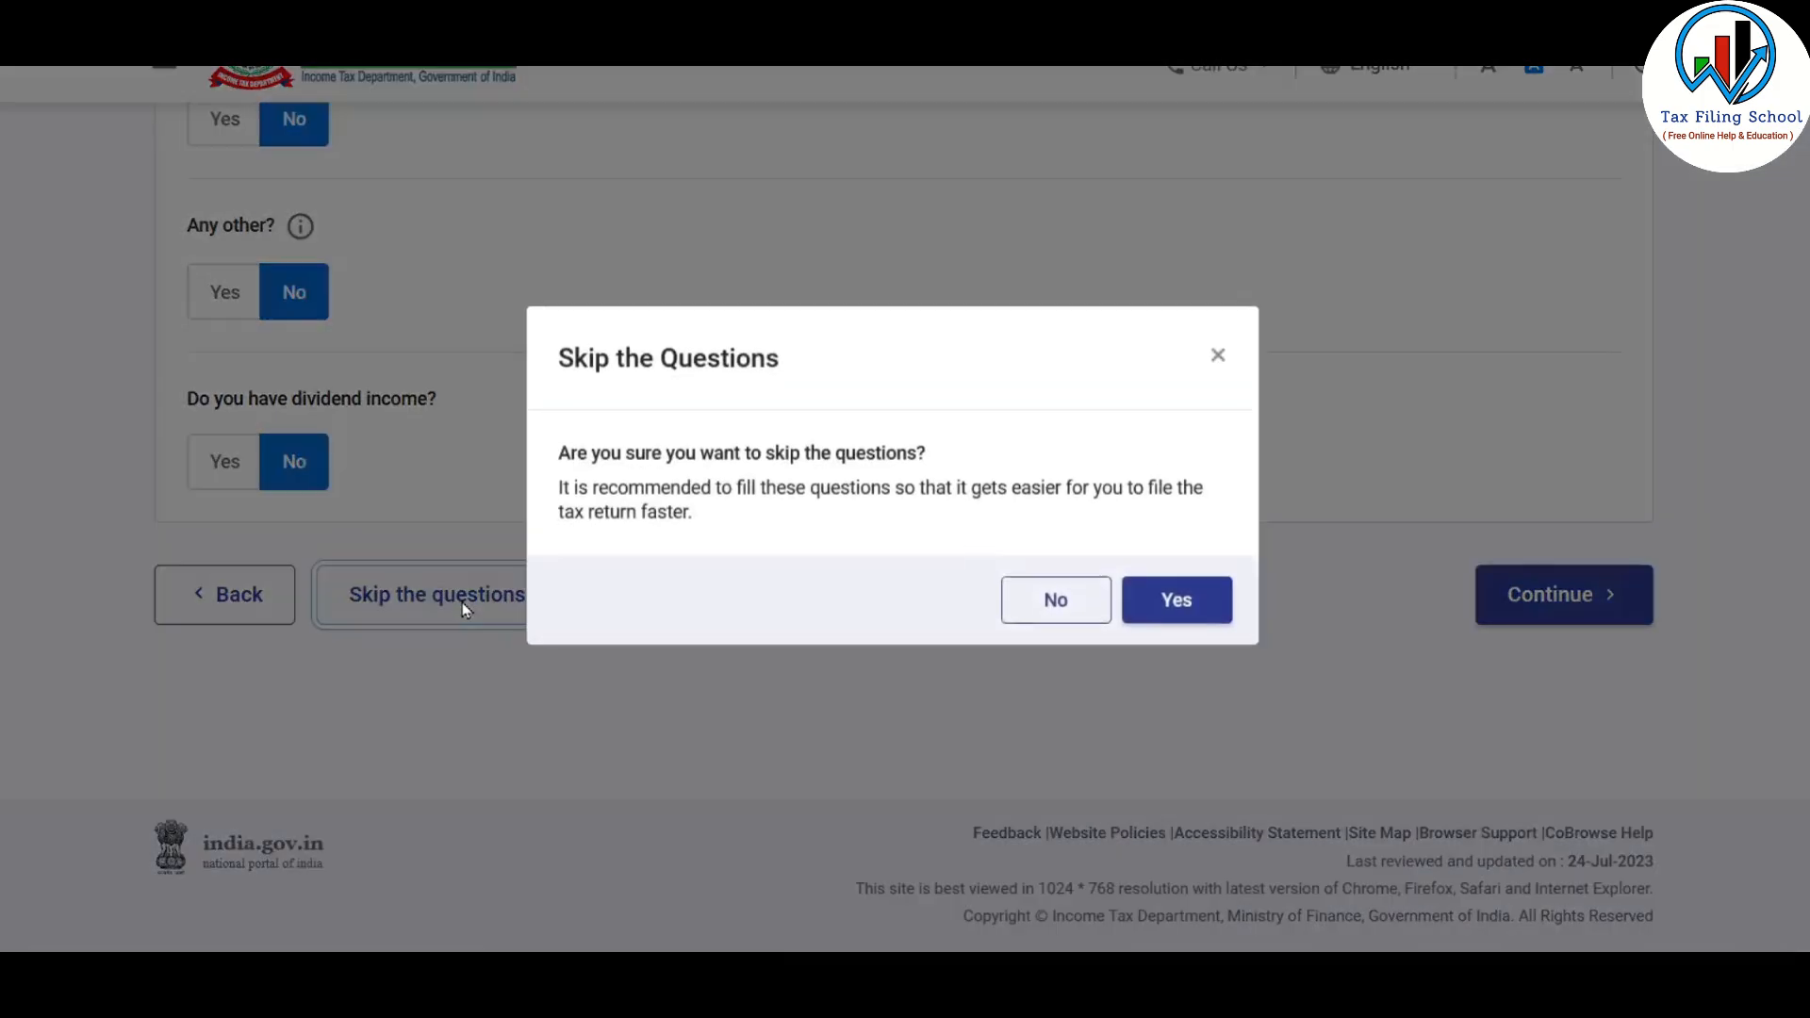
{"action": "left_click", "coordinate": [1171, 613]}
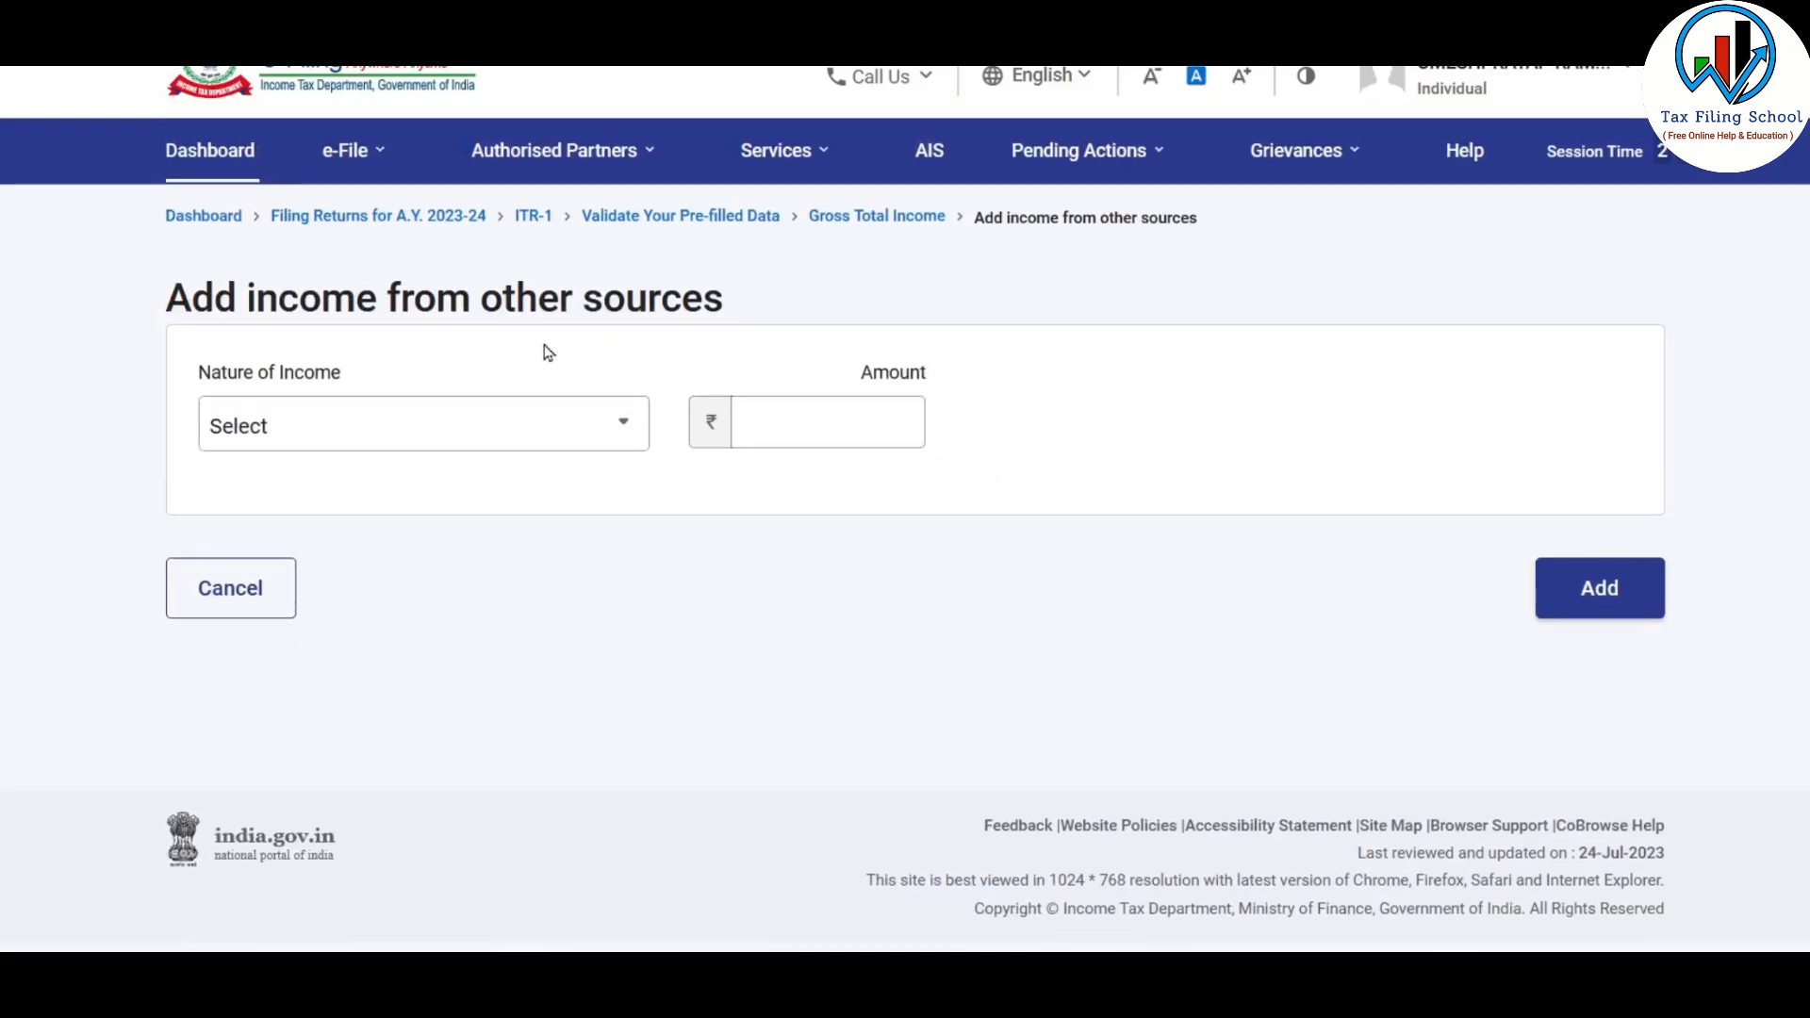
Add Interest from Deposit (Bank/Post Office/Cooperative Society) of 68,515 as income from other sources
{"action": "left_click", "coordinate": [554, 421]}
{"action": "left_click_drag", "start_coordinate": [640, 564], "coordinate": [654, 526]}
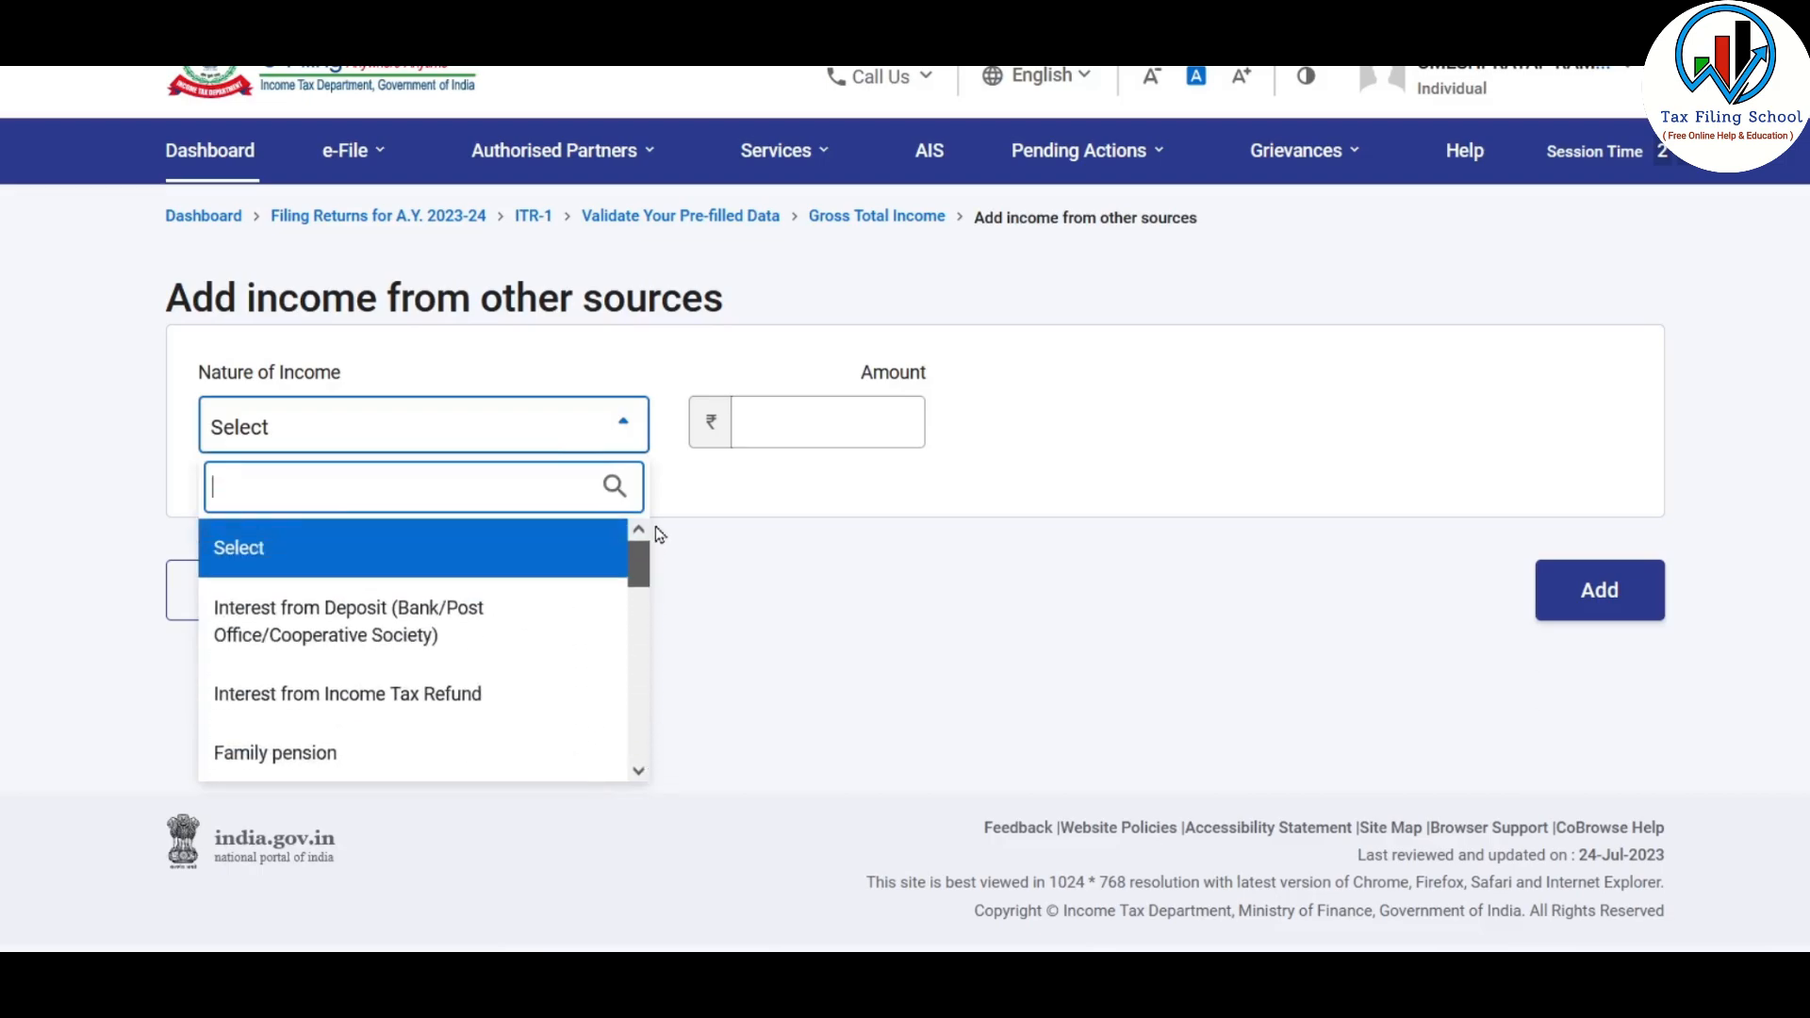
{"action": "left_click", "coordinate": [547, 625]}
{"action": "left_click", "coordinate": [835, 416]}
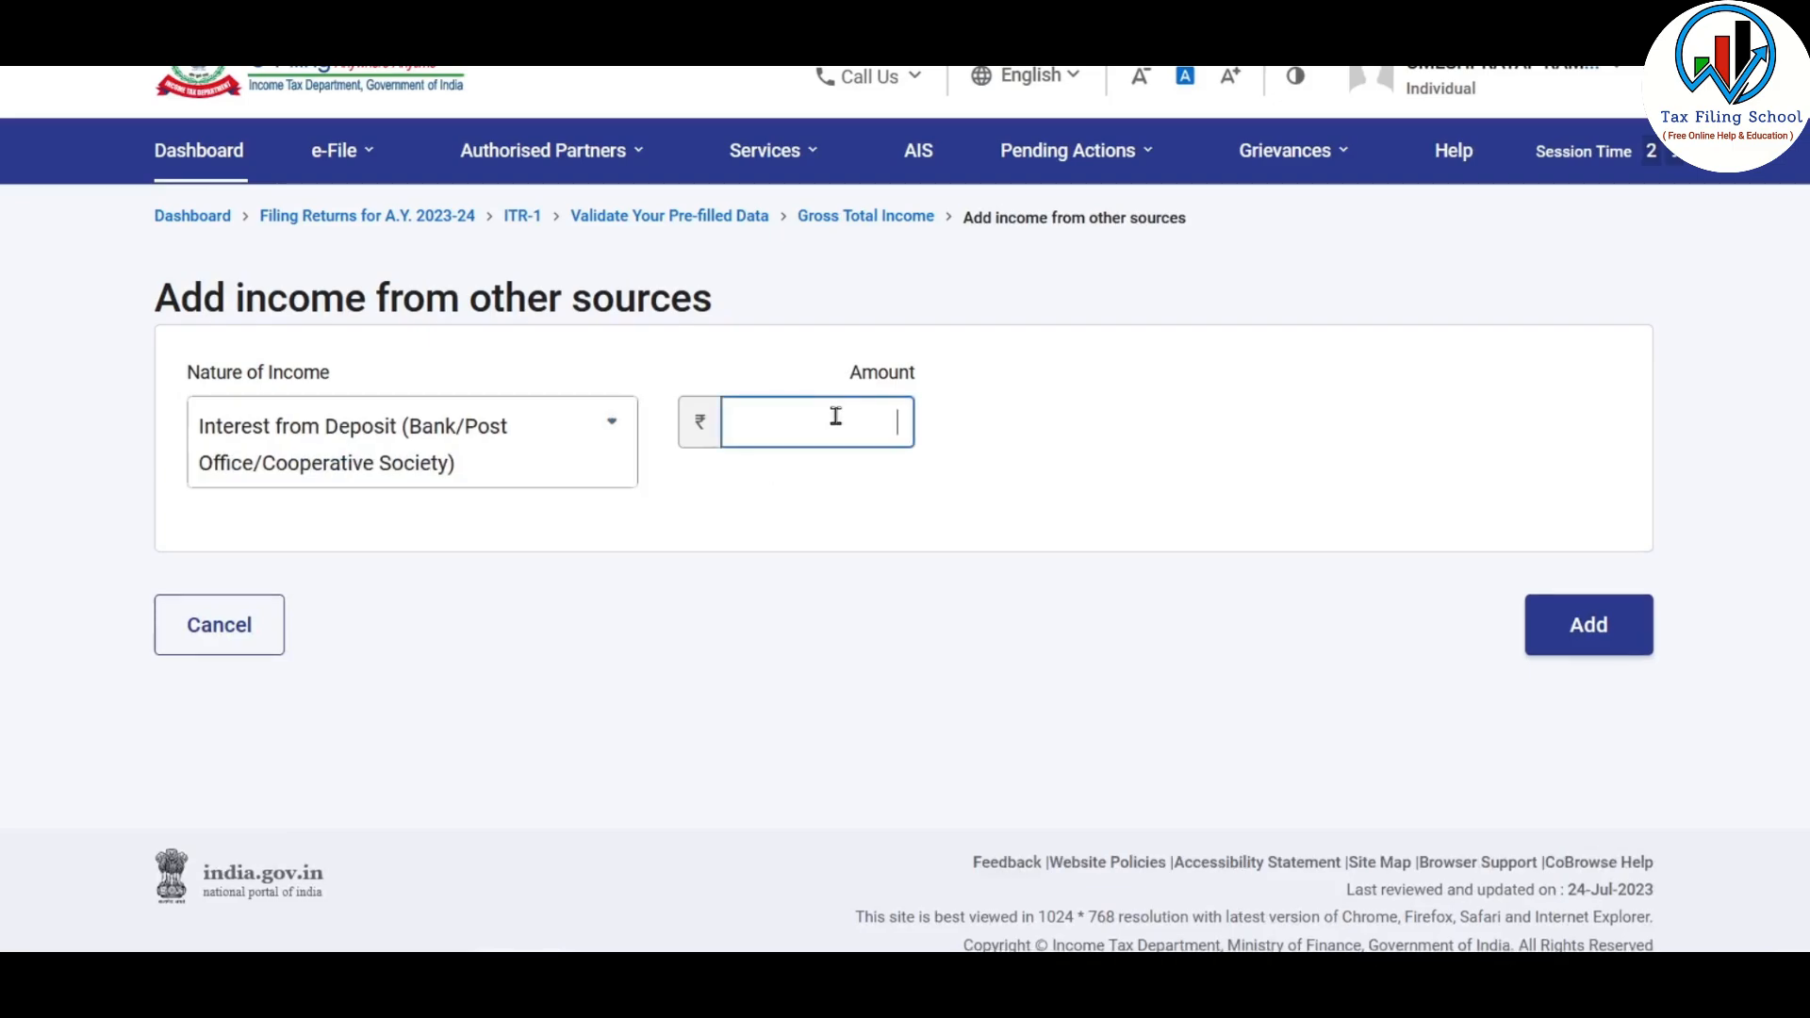
{"action": "type", "text": "68515"}
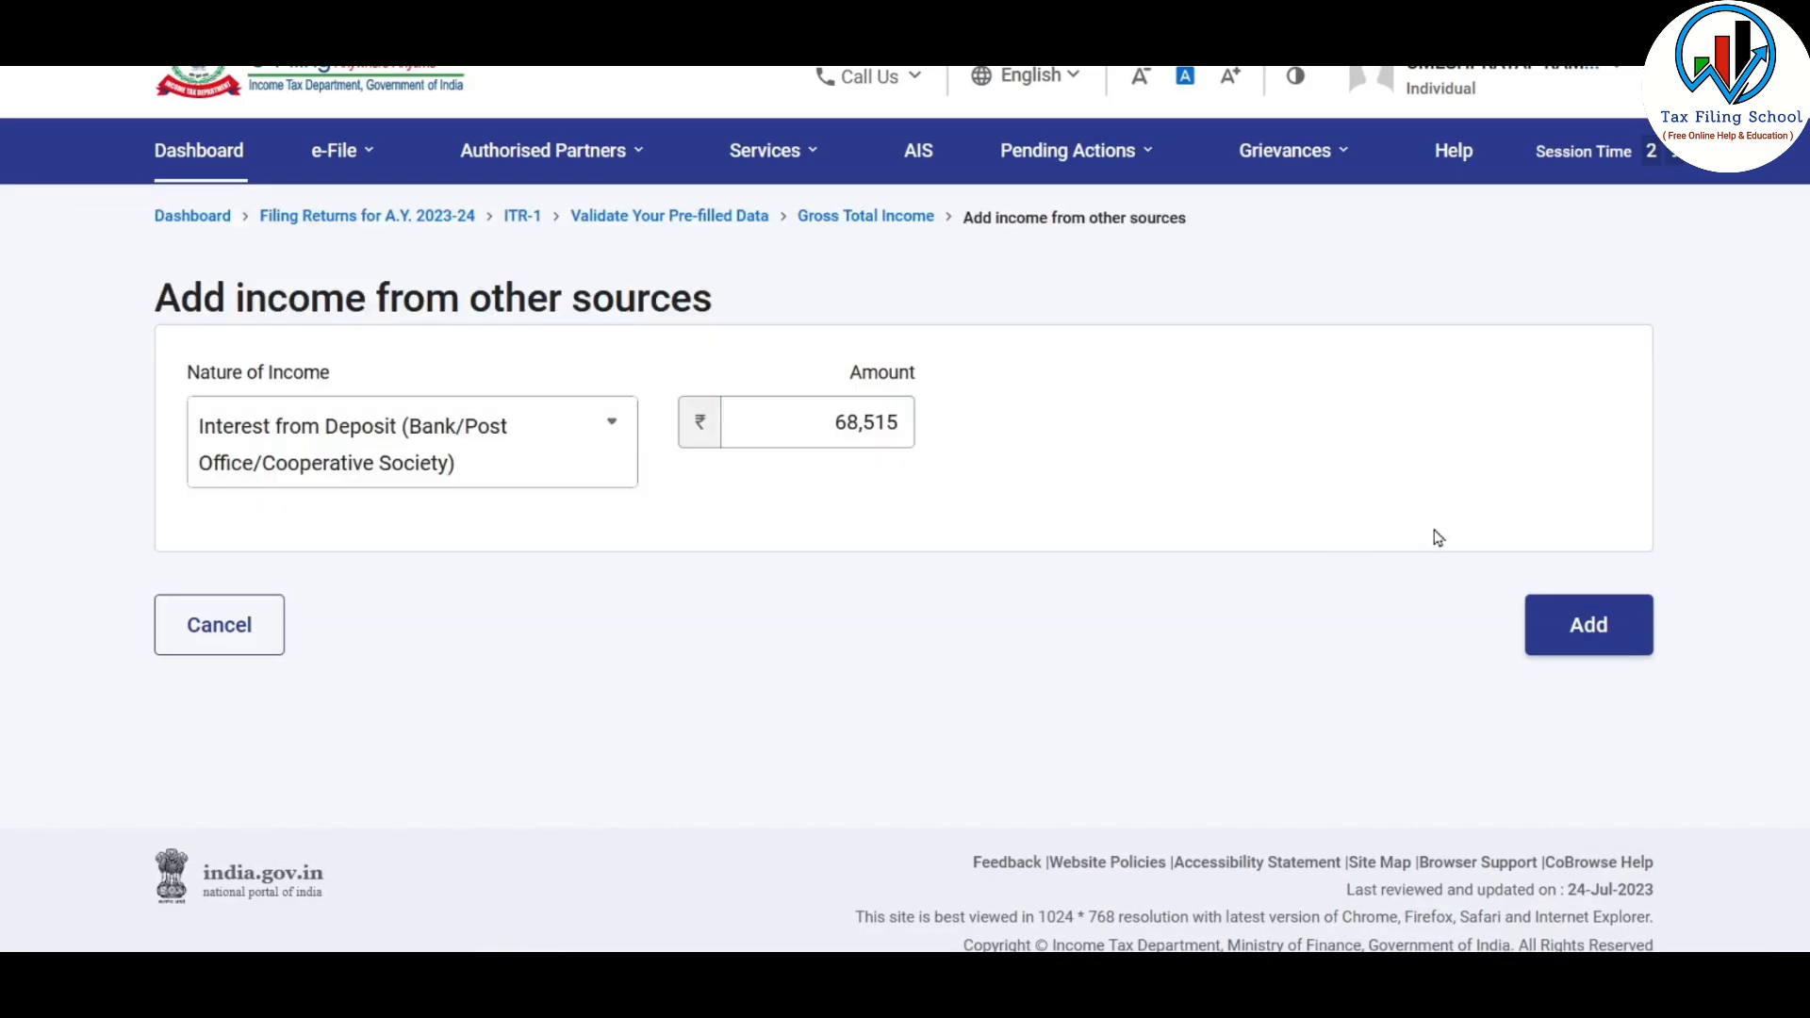
{"action": "left_click", "coordinate": [1605, 622]}
{"action": "scroll", "coordinate": [1242, 574], "scroll_direction": "down", "scroll_amount": 5}
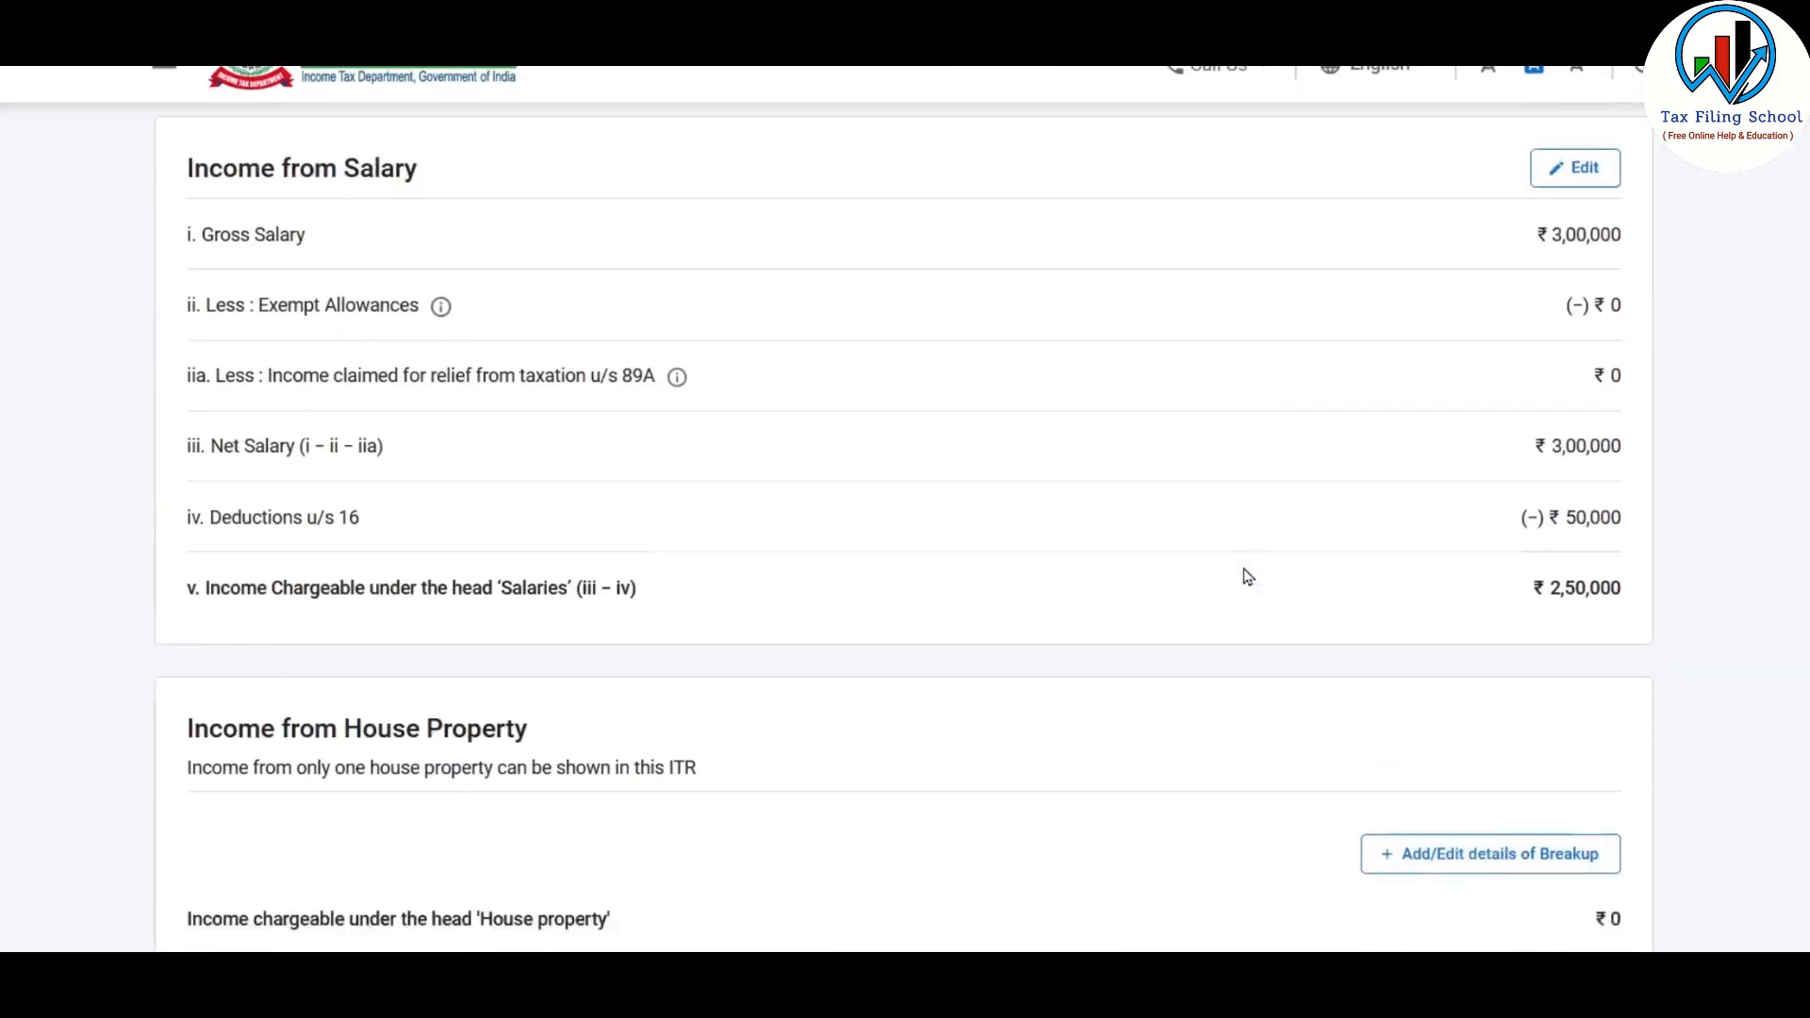
{"action": "scroll", "coordinate": [1244, 575], "scroll_direction": "down", "scroll_amount": 4}
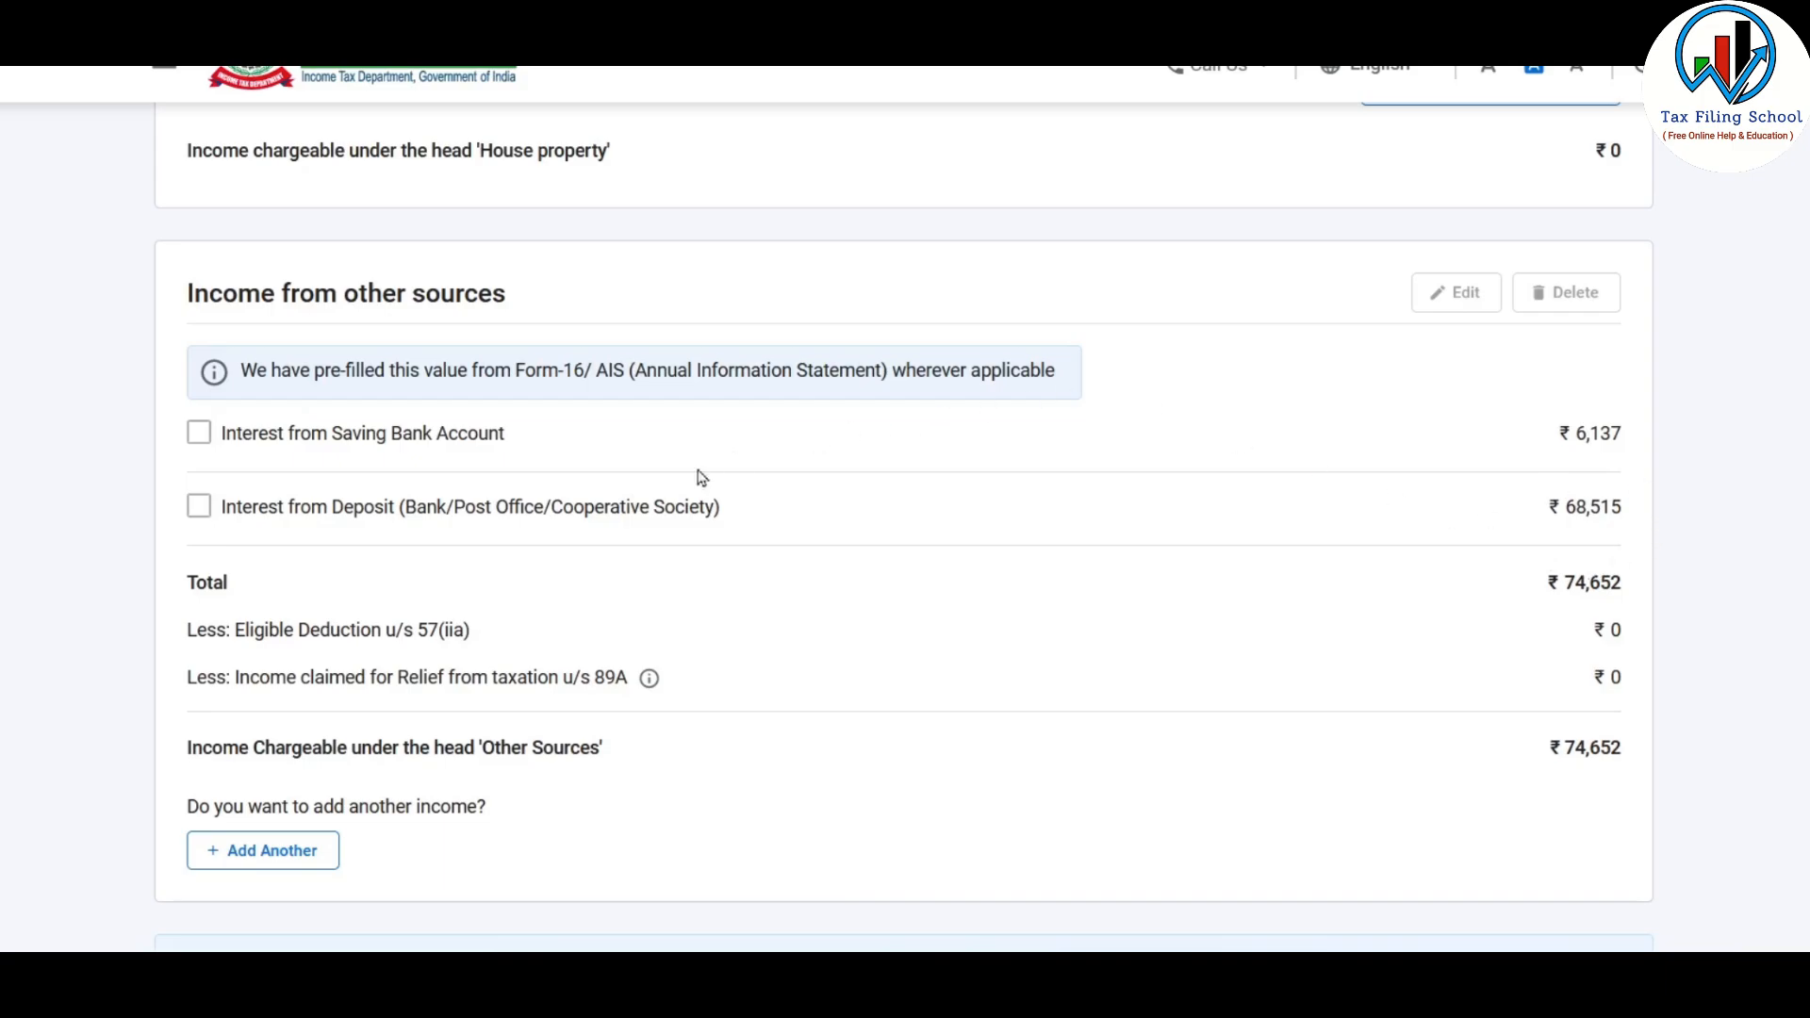
Start adding Dividend Income as another income from other sources, and look up the dividend amount in the Excel Income Source sheet
{"action": "scroll", "coordinate": [1009, 525], "scroll_direction": "down", "scroll_amount": 3}
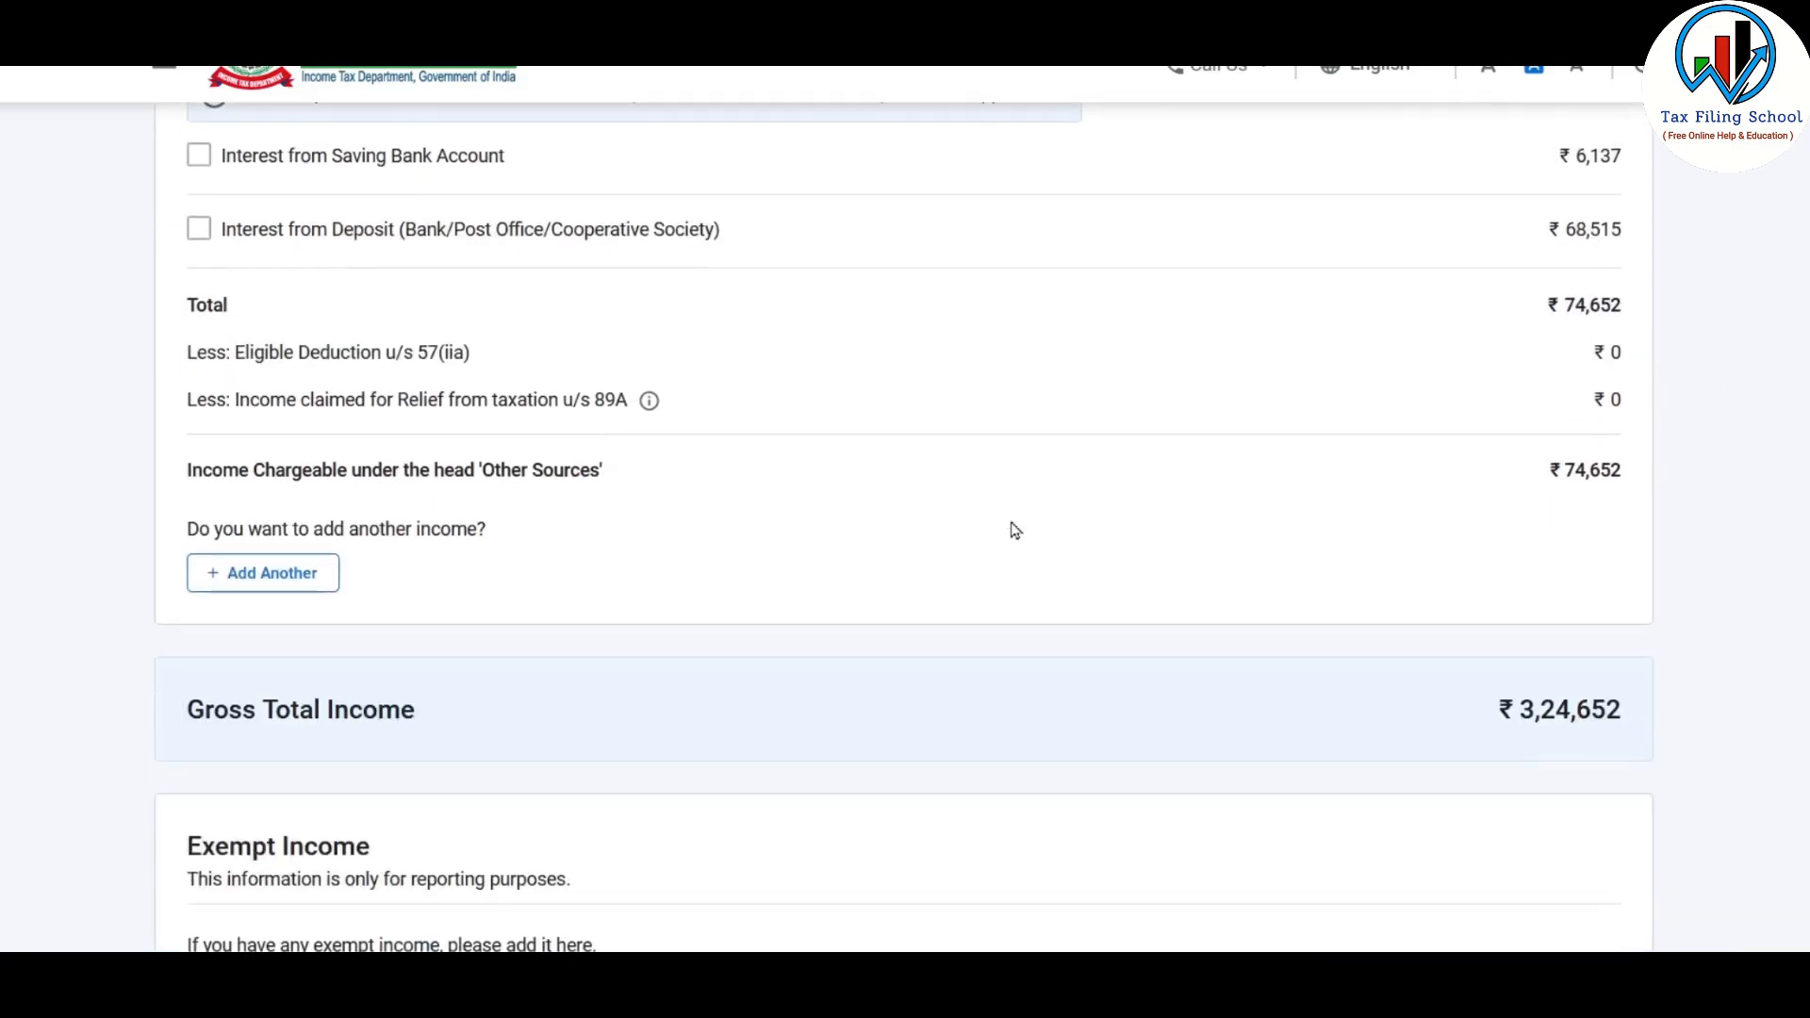
{"action": "left_click", "coordinate": [294, 585]}
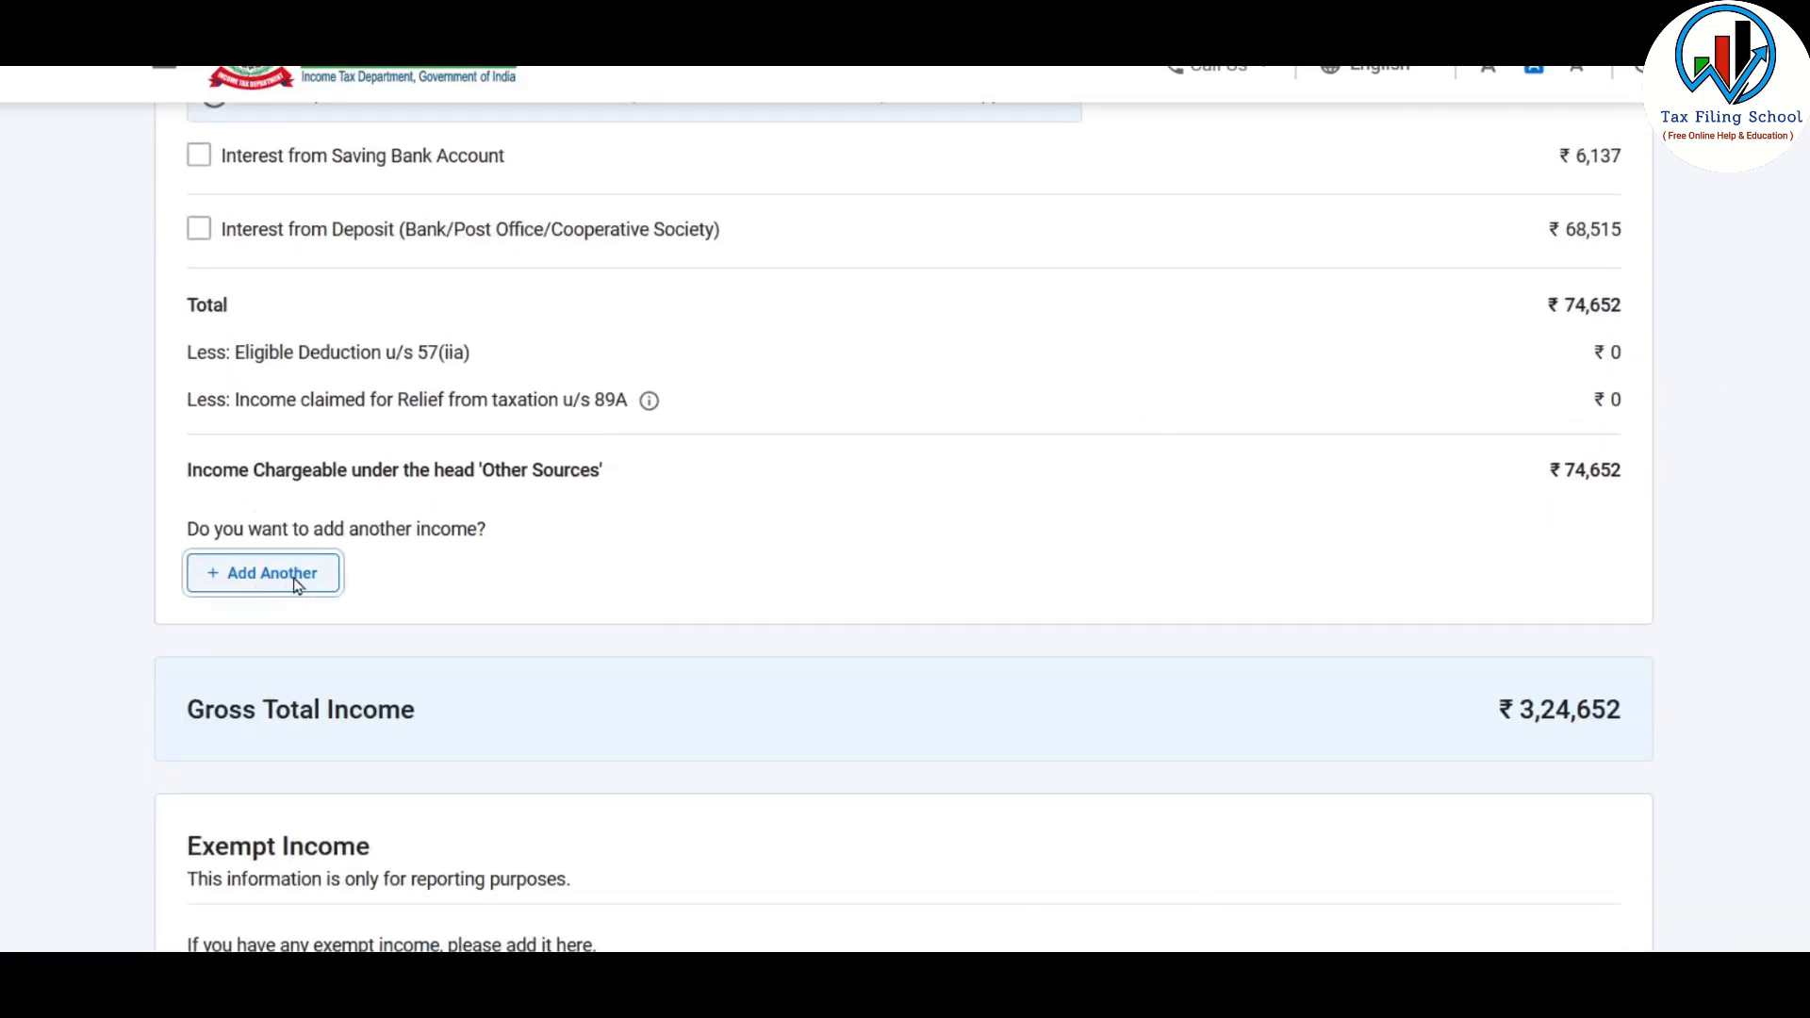
{"action": "left_click", "coordinate": [545, 431]}
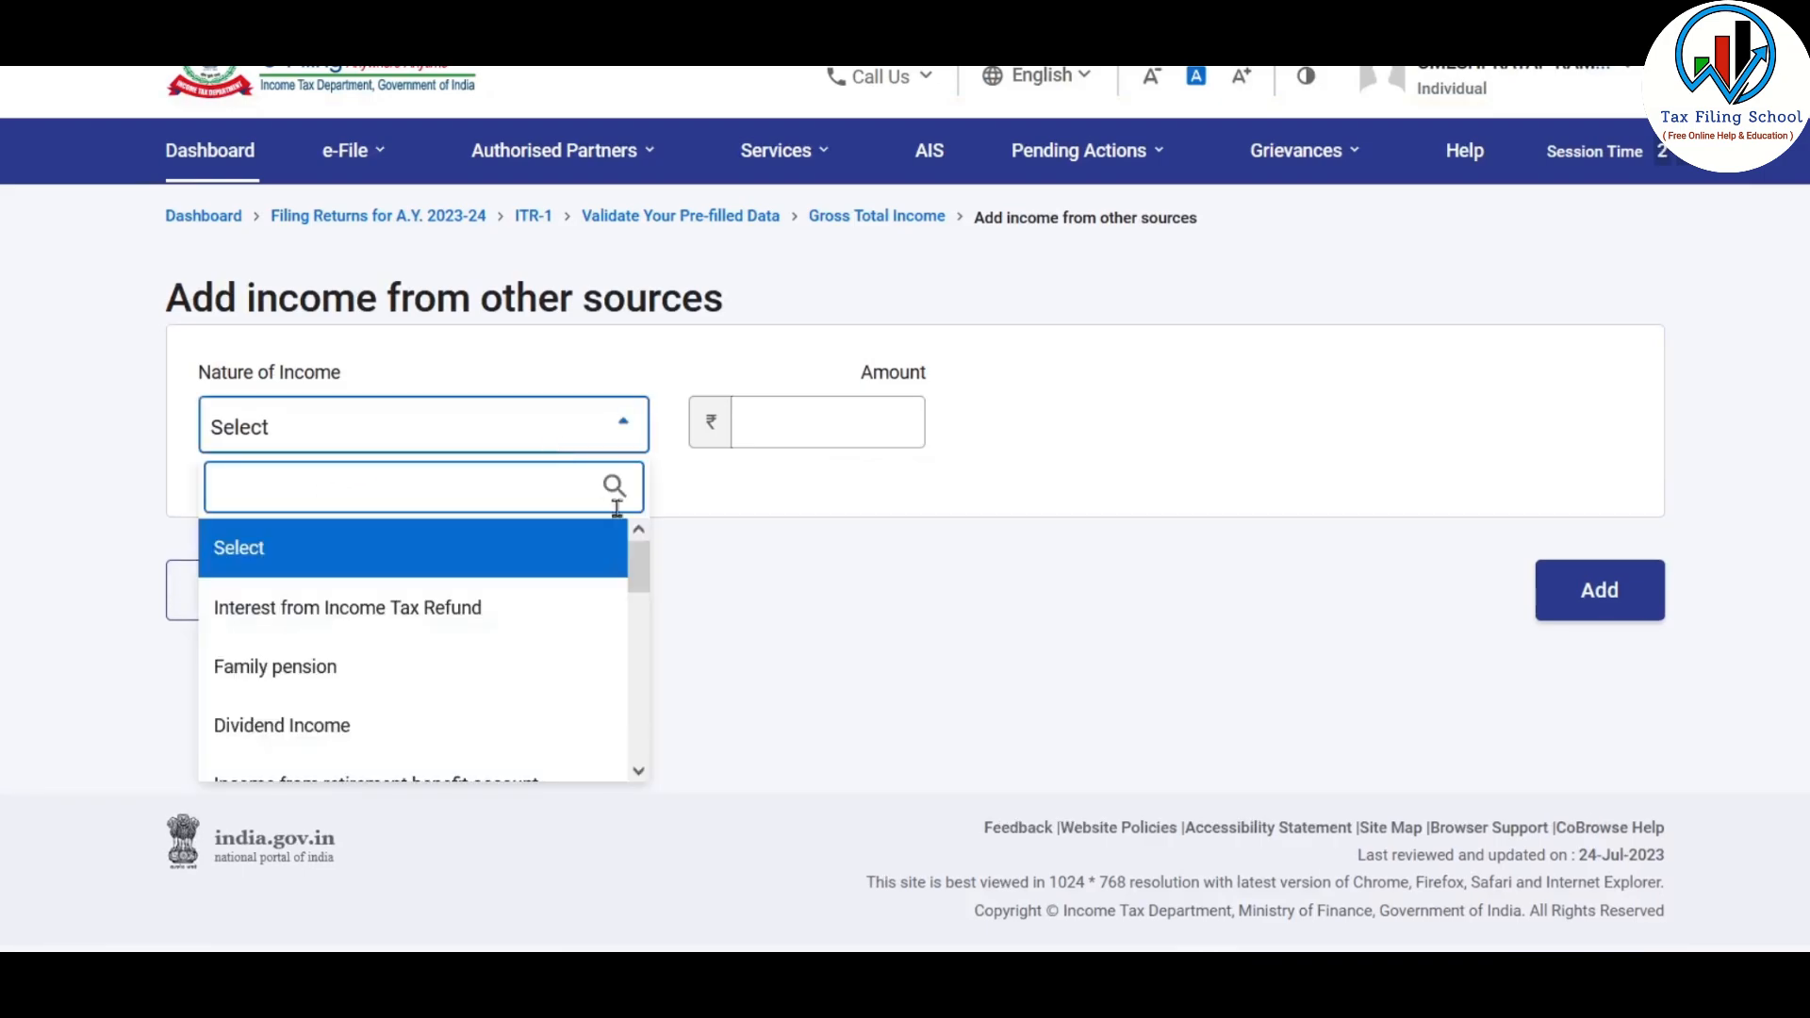
{"action": "mouse_move", "coordinate": [635, 560]}
{"action": "left_mouse_down"}
{"action": "mouse_move", "coordinate": [646, 730]}
{"action": "mouse_move", "coordinate": [667, 694]}
{"action": "mouse_move", "coordinate": [647, 546]}
{"action": "left_mouse_up"}
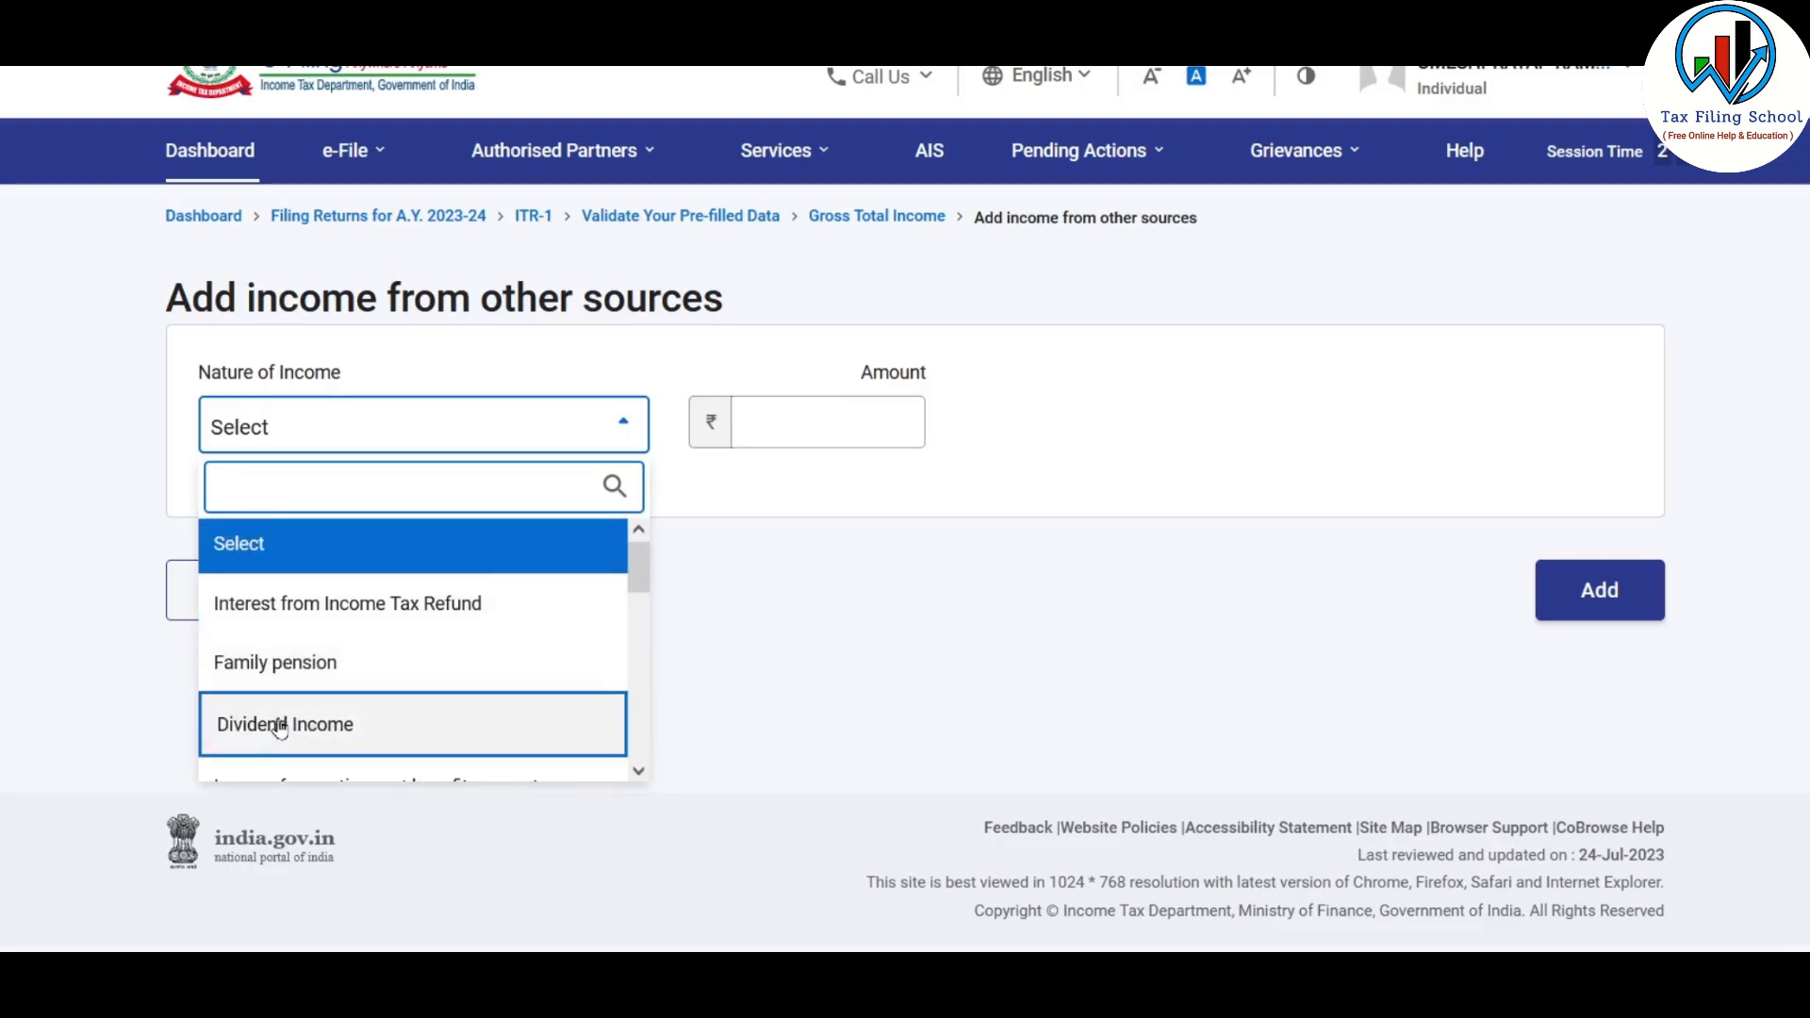
{"action": "left_click", "coordinate": [352, 731]}
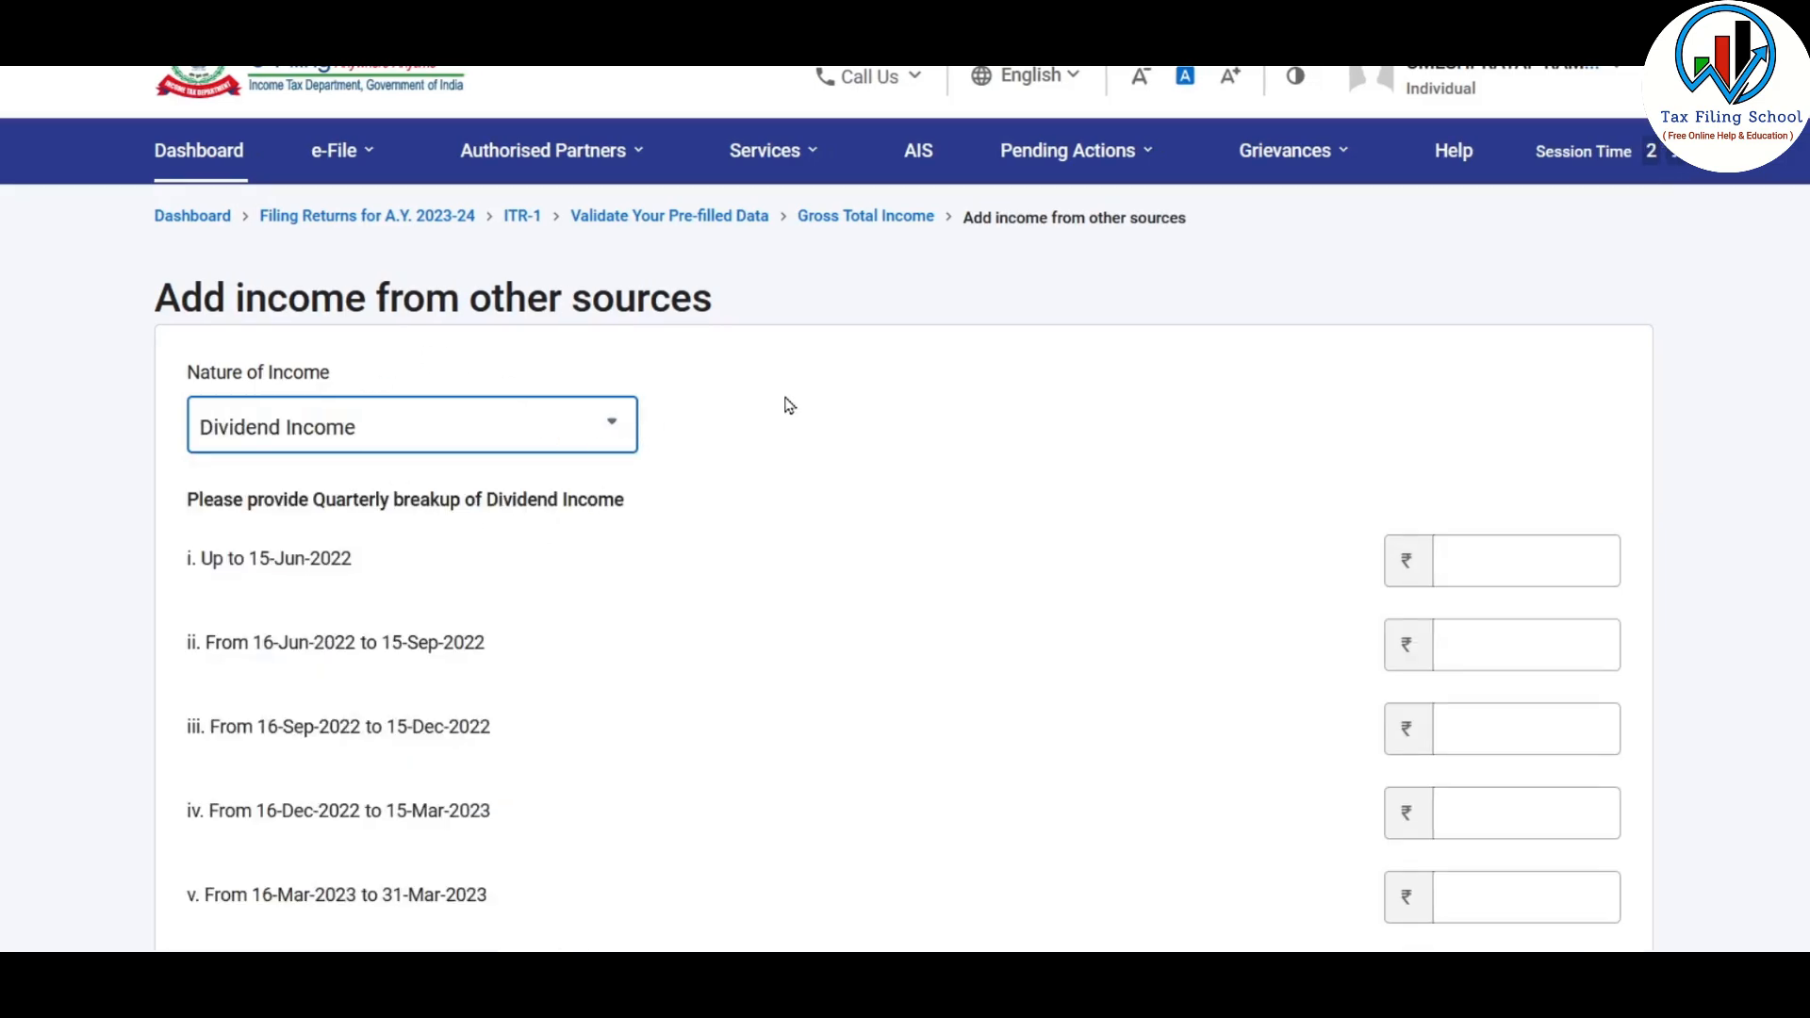
{"action": "scroll", "coordinate": [790, 405], "scroll_direction": "down", "scroll_amount": 2}
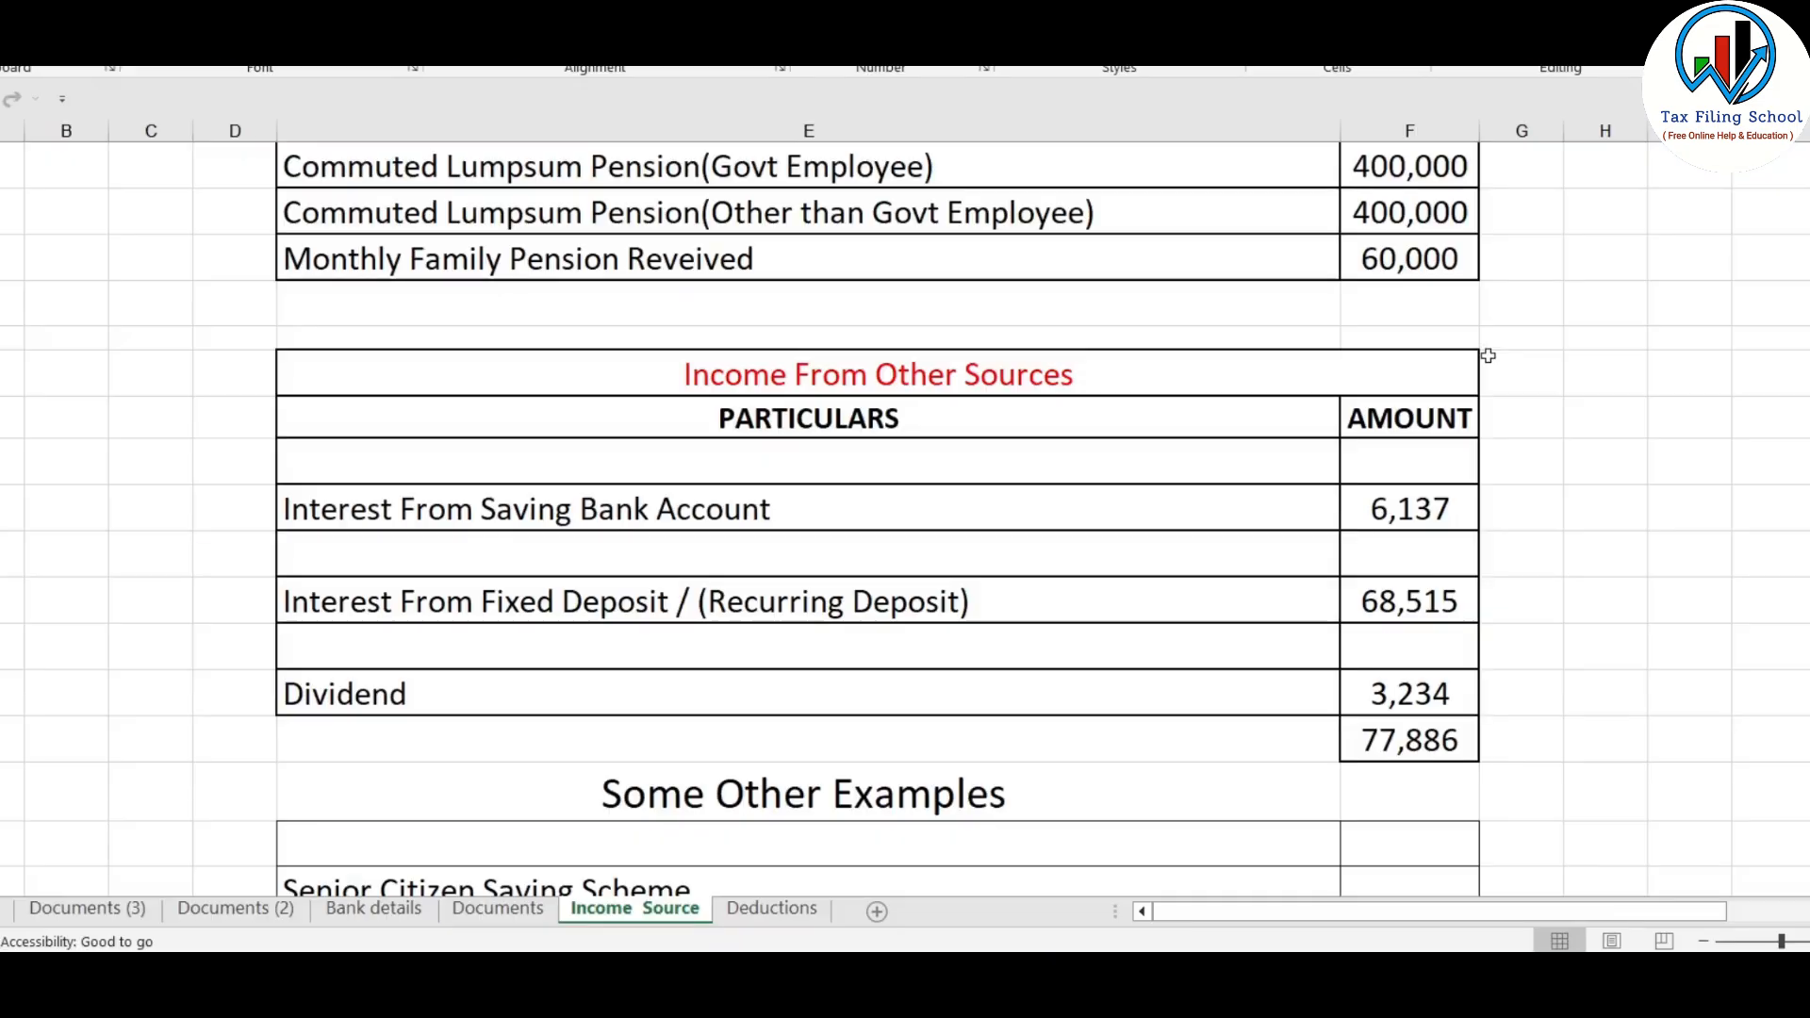
{"action": "left_click", "coordinate": [1457, 698]}
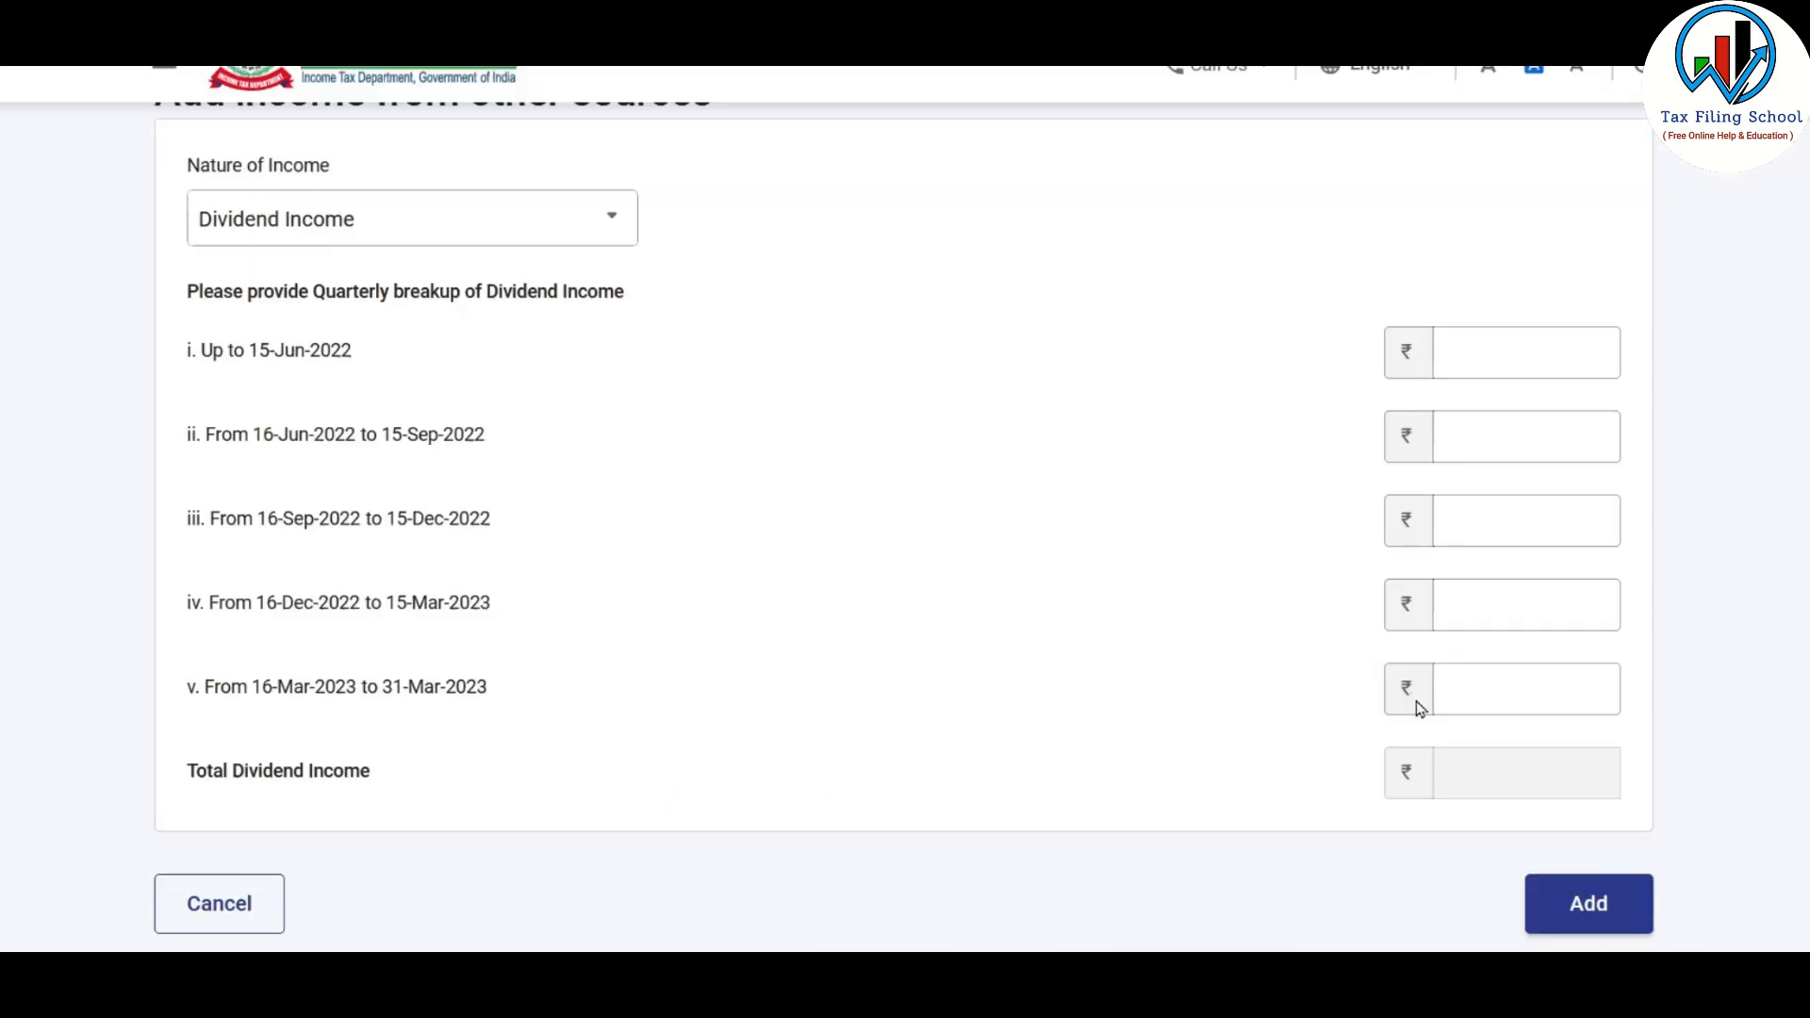
Enter dividends of 1,000 up to 15-Jun-2022, 1,234 for 16-Jun-2022 to 15-Sep-2022 and 1,000 for 16-Dec-2022 to 15-Mar-2023, and add the income
{"action": "left_click", "coordinate": [1451, 415]}
{"action": "left_click", "coordinate": [1490, 339]}
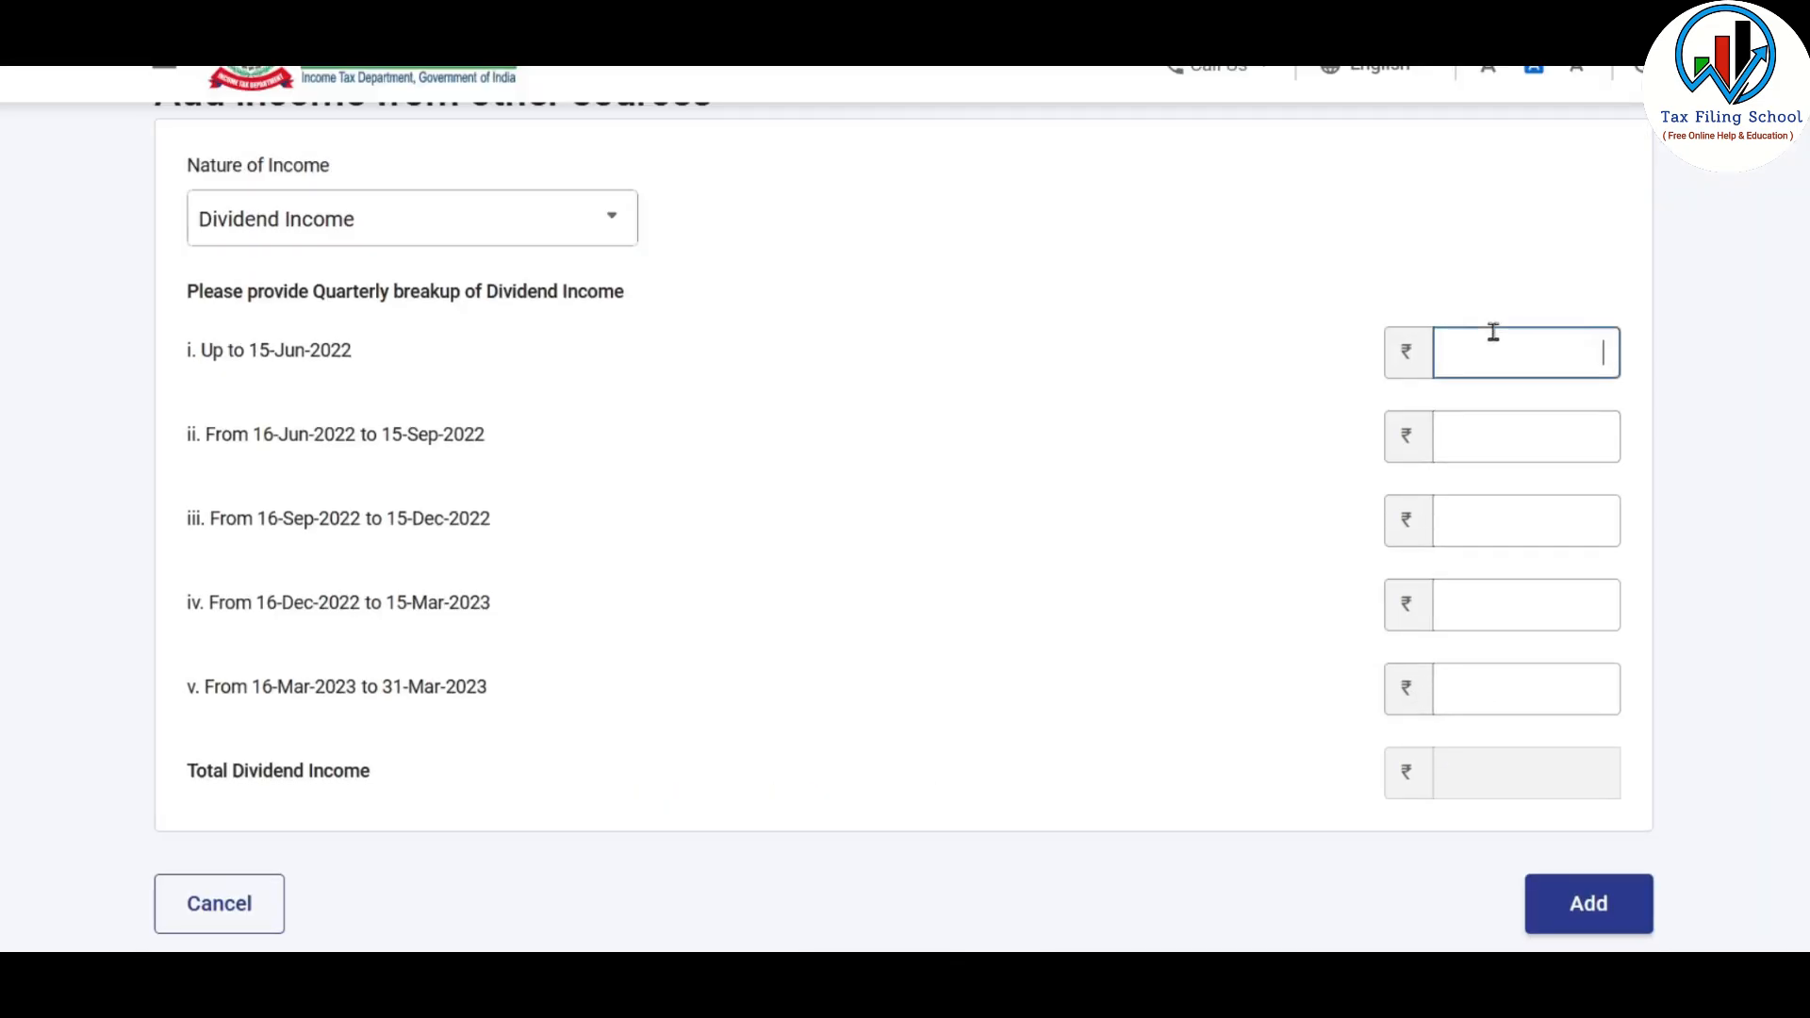
{"action": "key", "text": "Tab"}
{"action": "left_click", "coordinate": [1499, 516]}
{"action": "left_click", "coordinate": [1539, 698]}
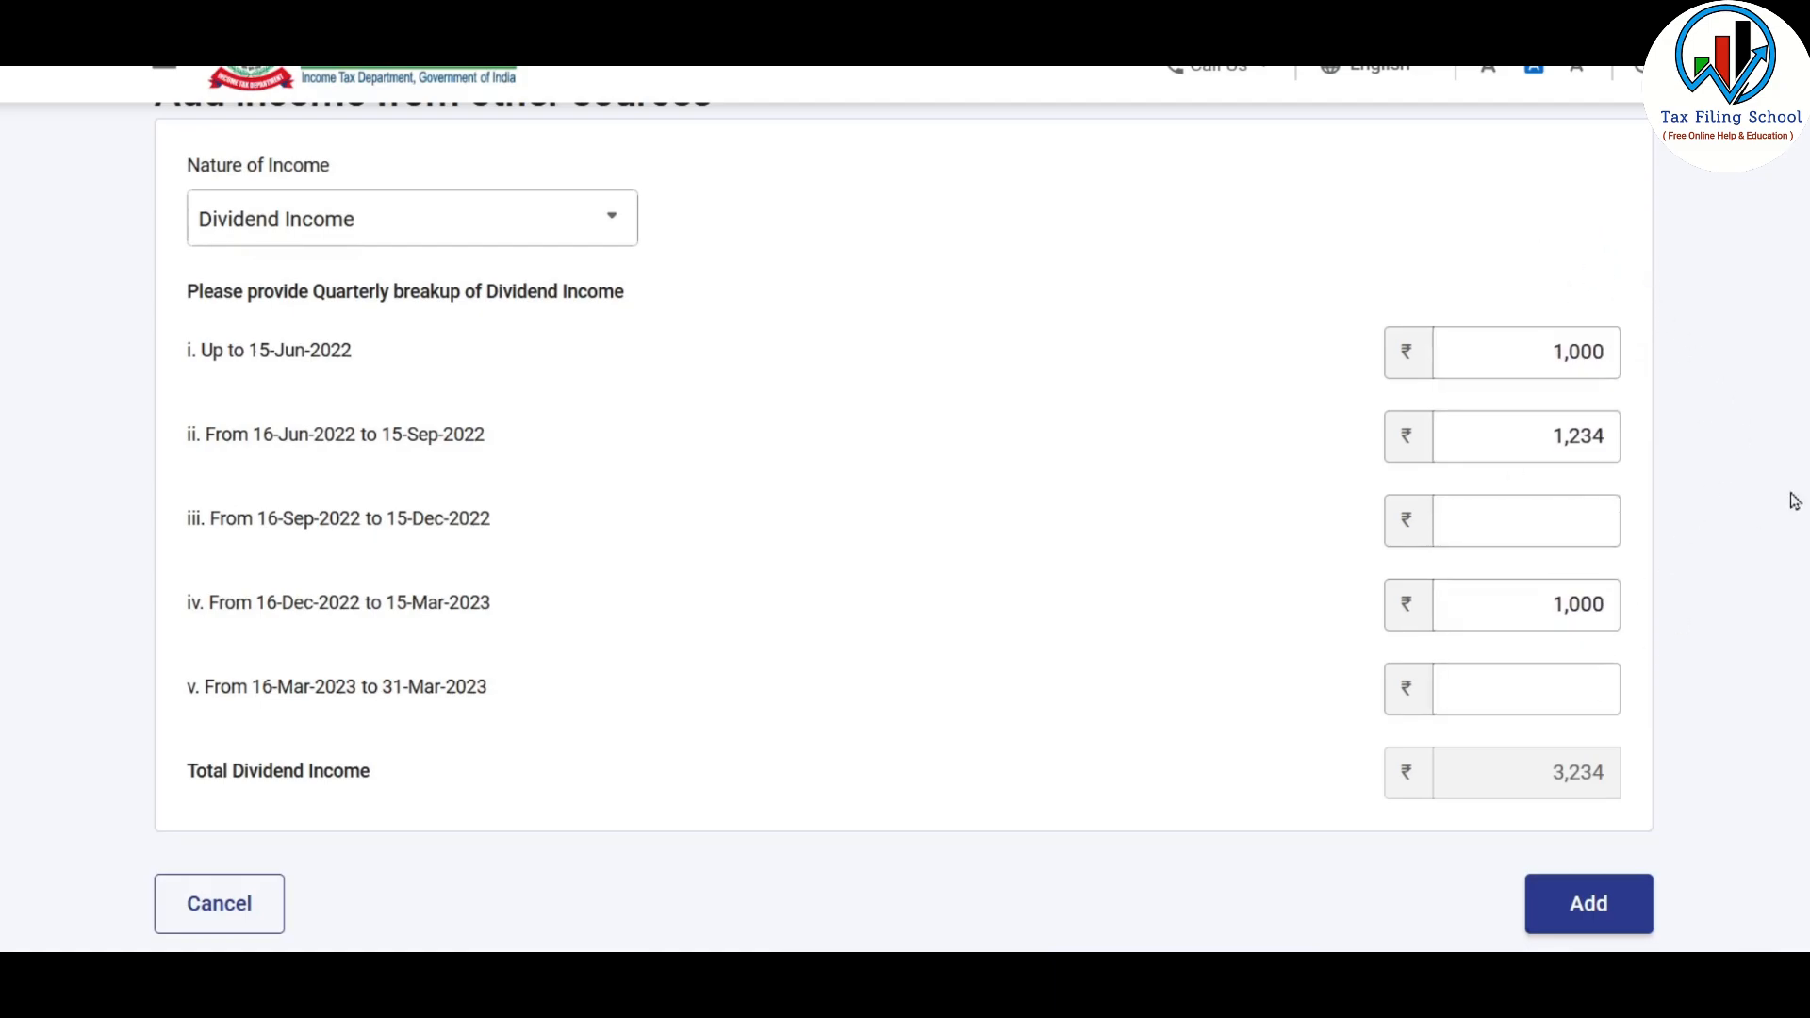
{"action": "left_click", "coordinate": [1603, 905]}
Add Family pension of 60,000 as another income from other sources, checking the amount in the Excel sheet
{"action": "scroll", "coordinate": [1423, 630], "scroll_direction": "down", "scroll_amount": 15}
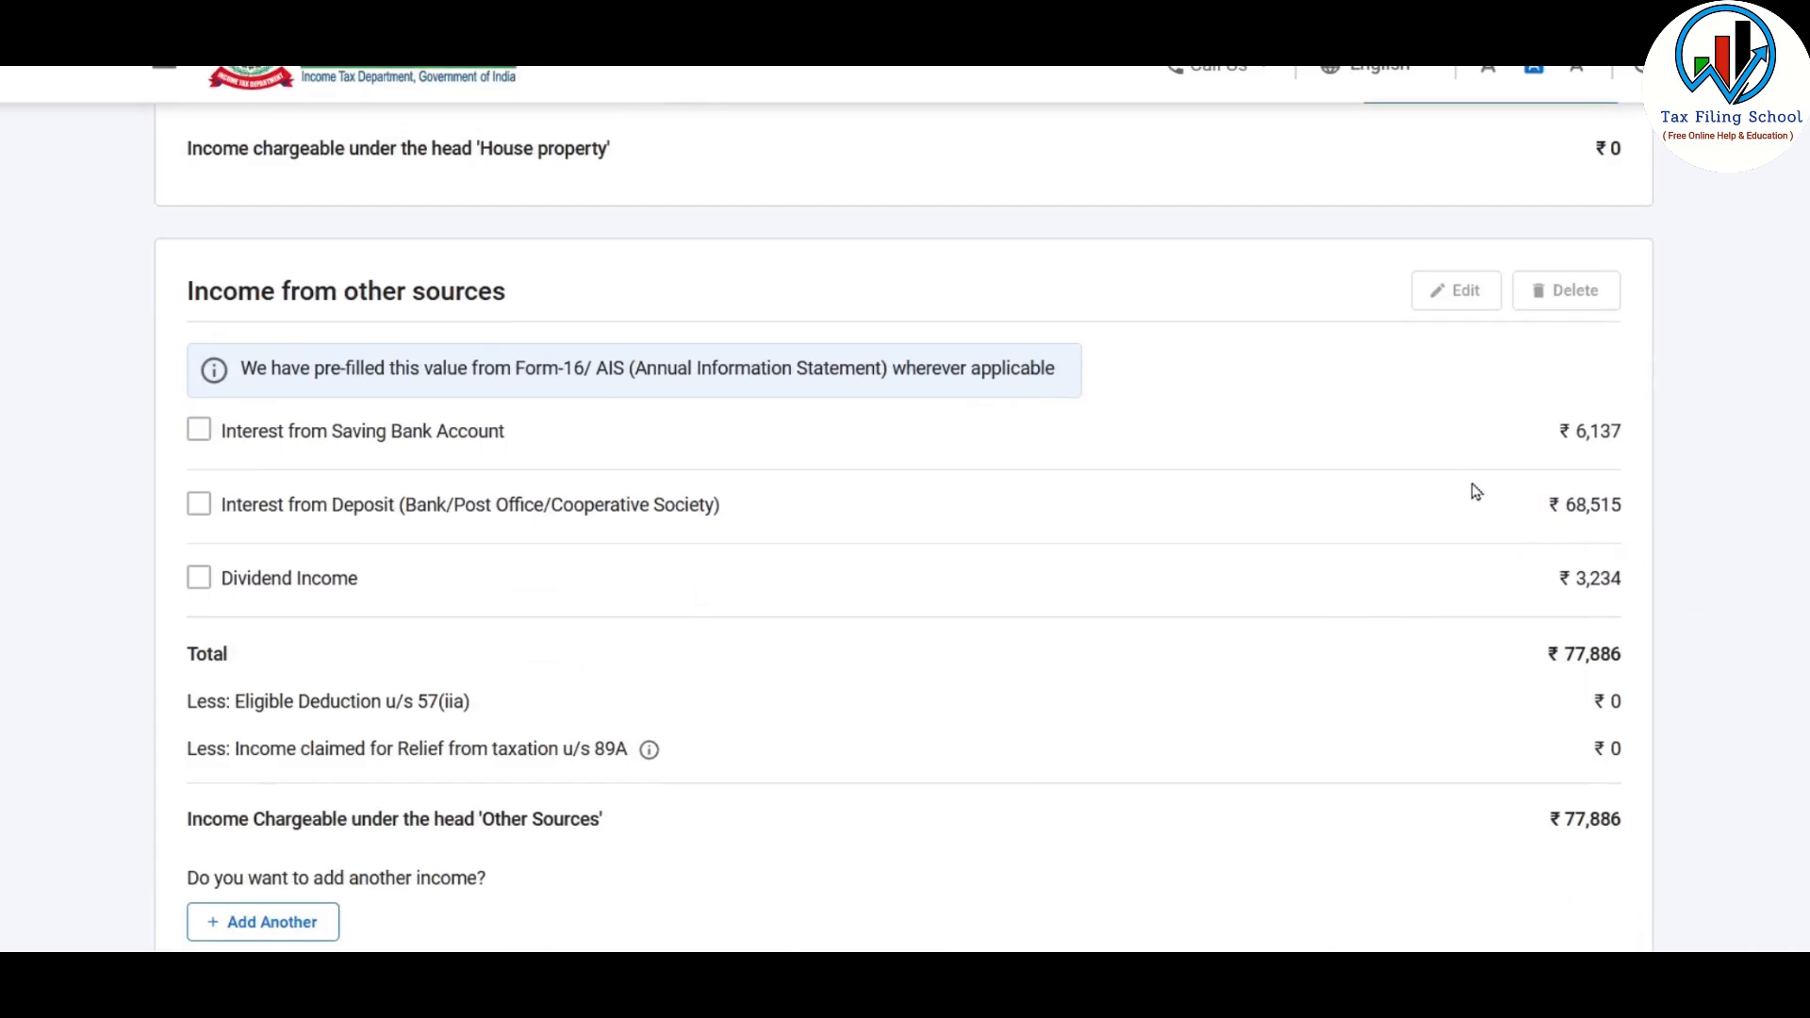
{"action": "scroll", "coordinate": [1561, 469], "scroll_direction": "down", "scroll_amount": 4}
{"action": "left_click", "coordinate": [285, 509]}
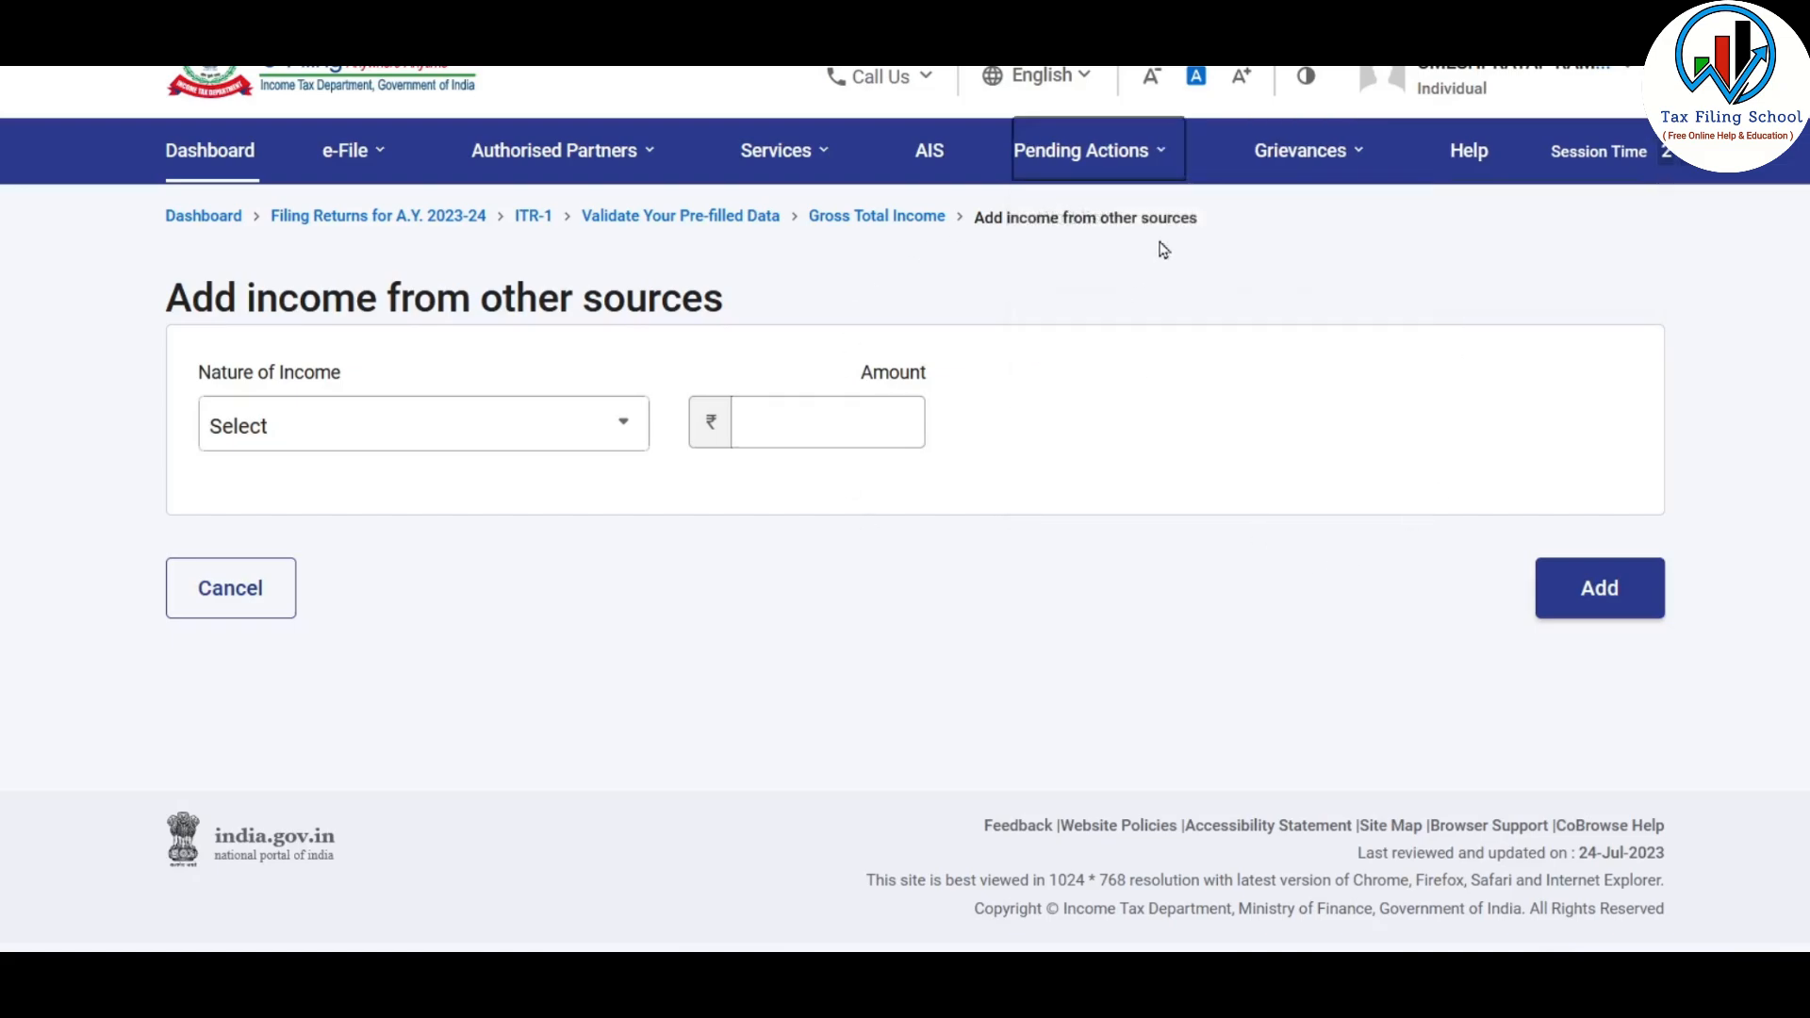
{"action": "left_click", "coordinate": [469, 420]}
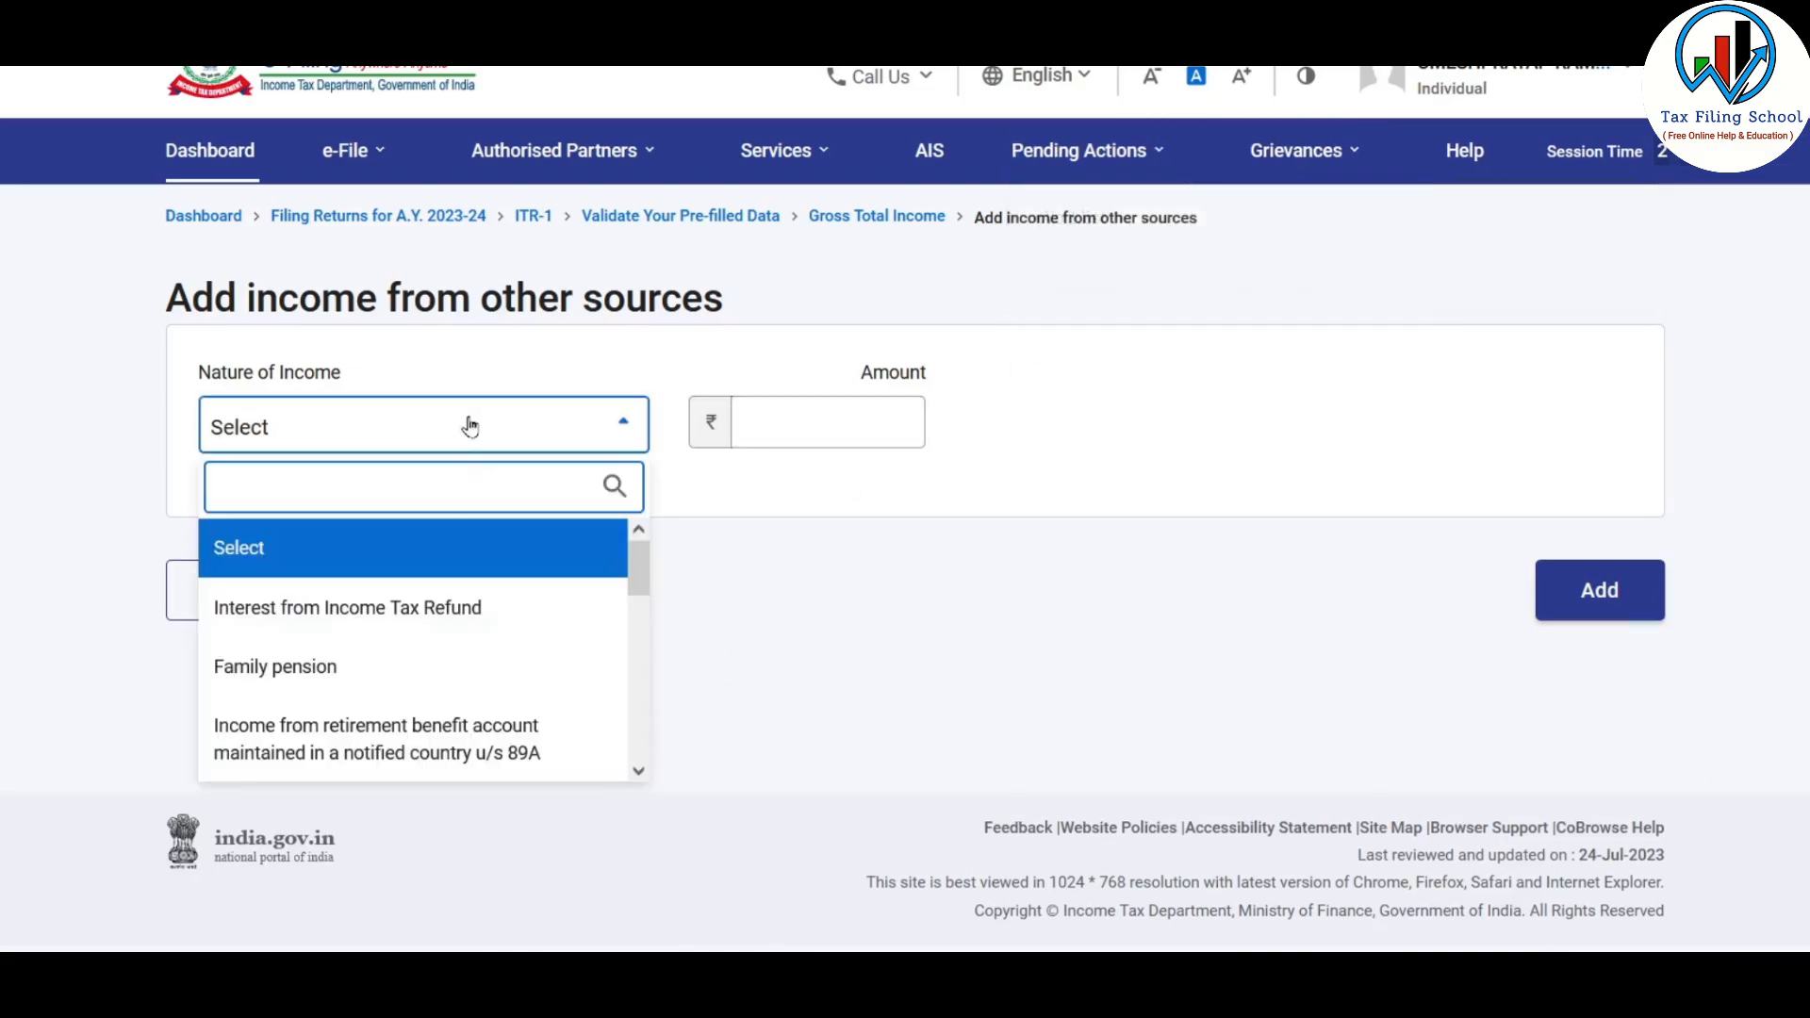
{"action": "left_click", "coordinate": [437, 657]}
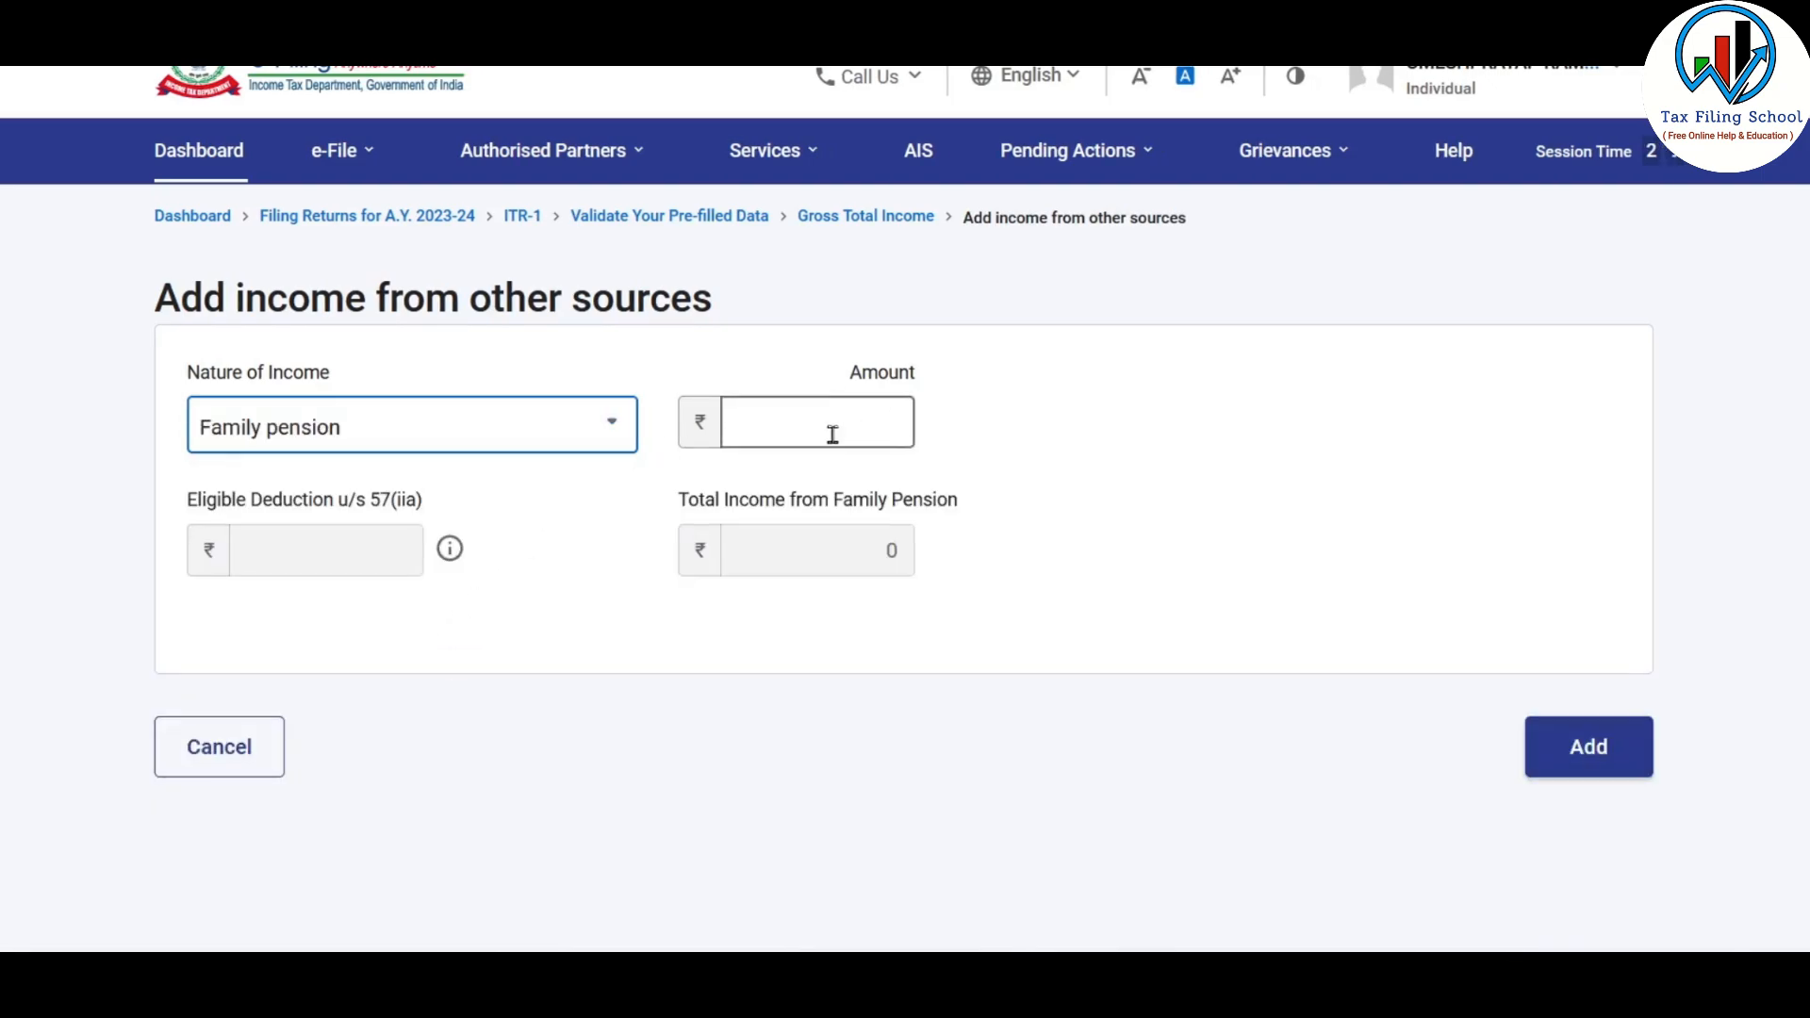
{"action": "left_click", "coordinate": [802, 432]}
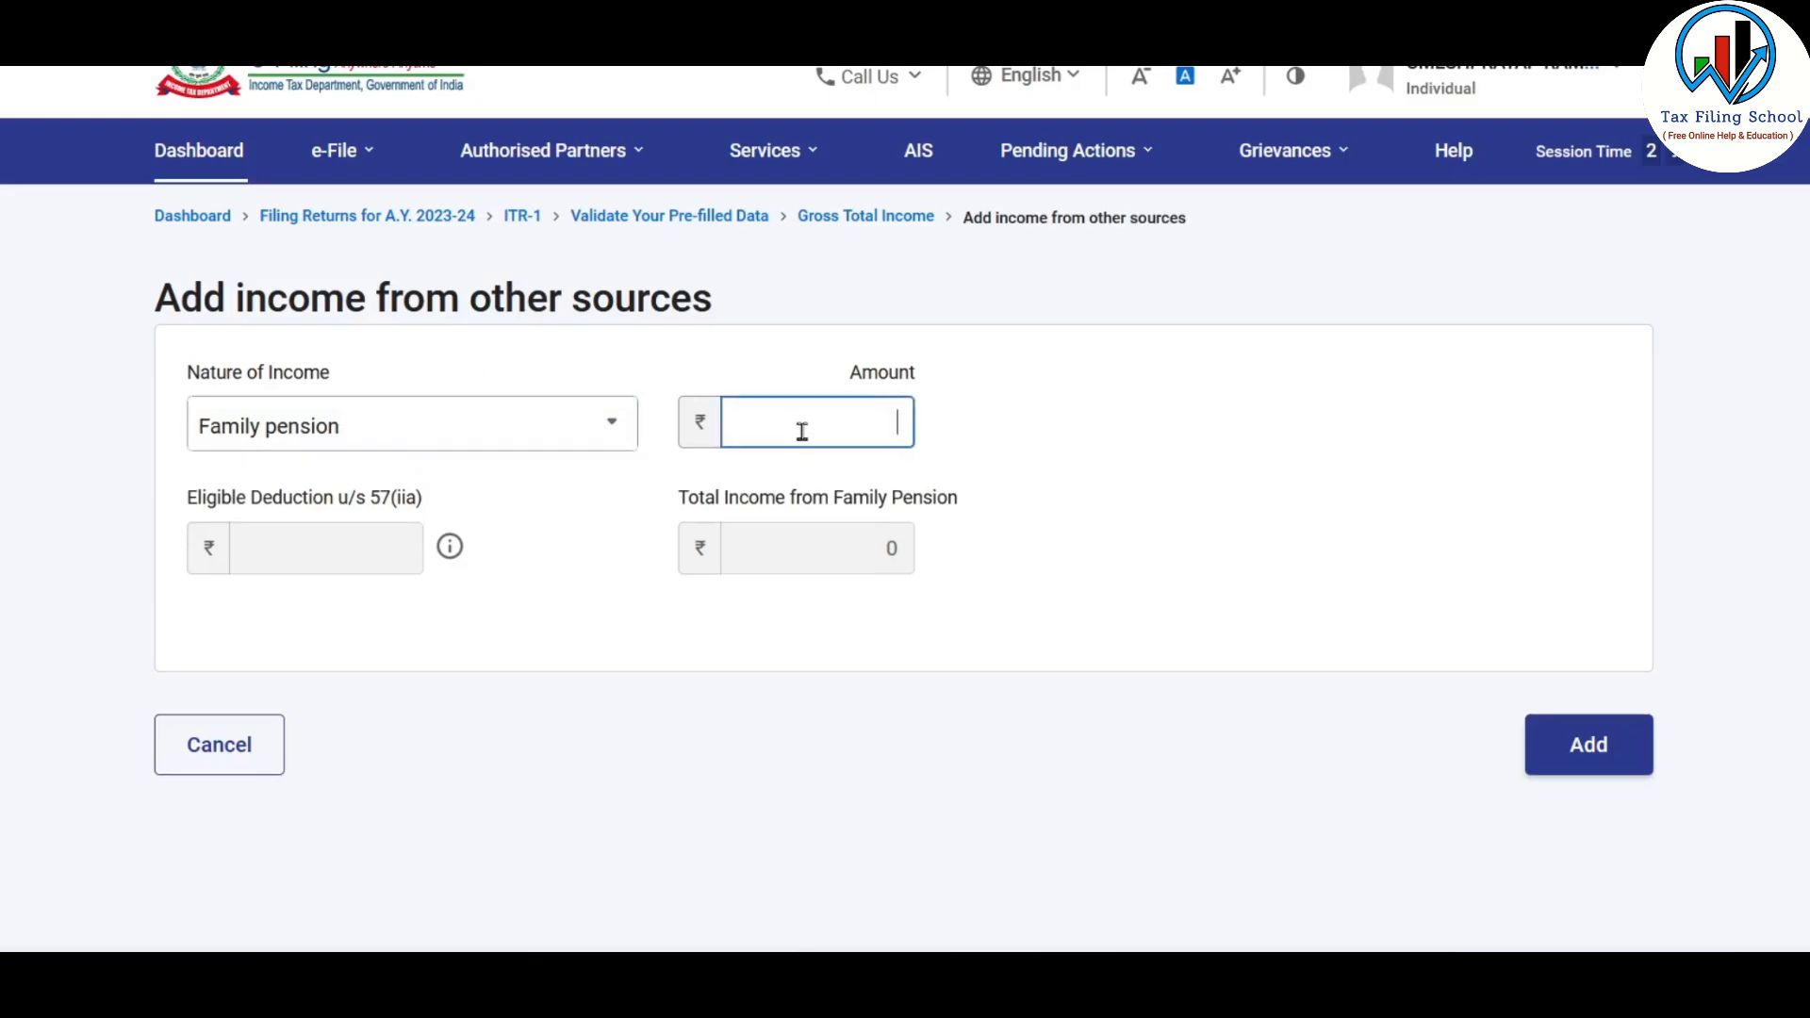
{"action": "key", "text": "alt+Tab"}
{"action": "key", "text": "alt+Tab"}
{"action": "type", "text": "60000"}
{"action": "left_click", "coordinate": [1245, 458]}
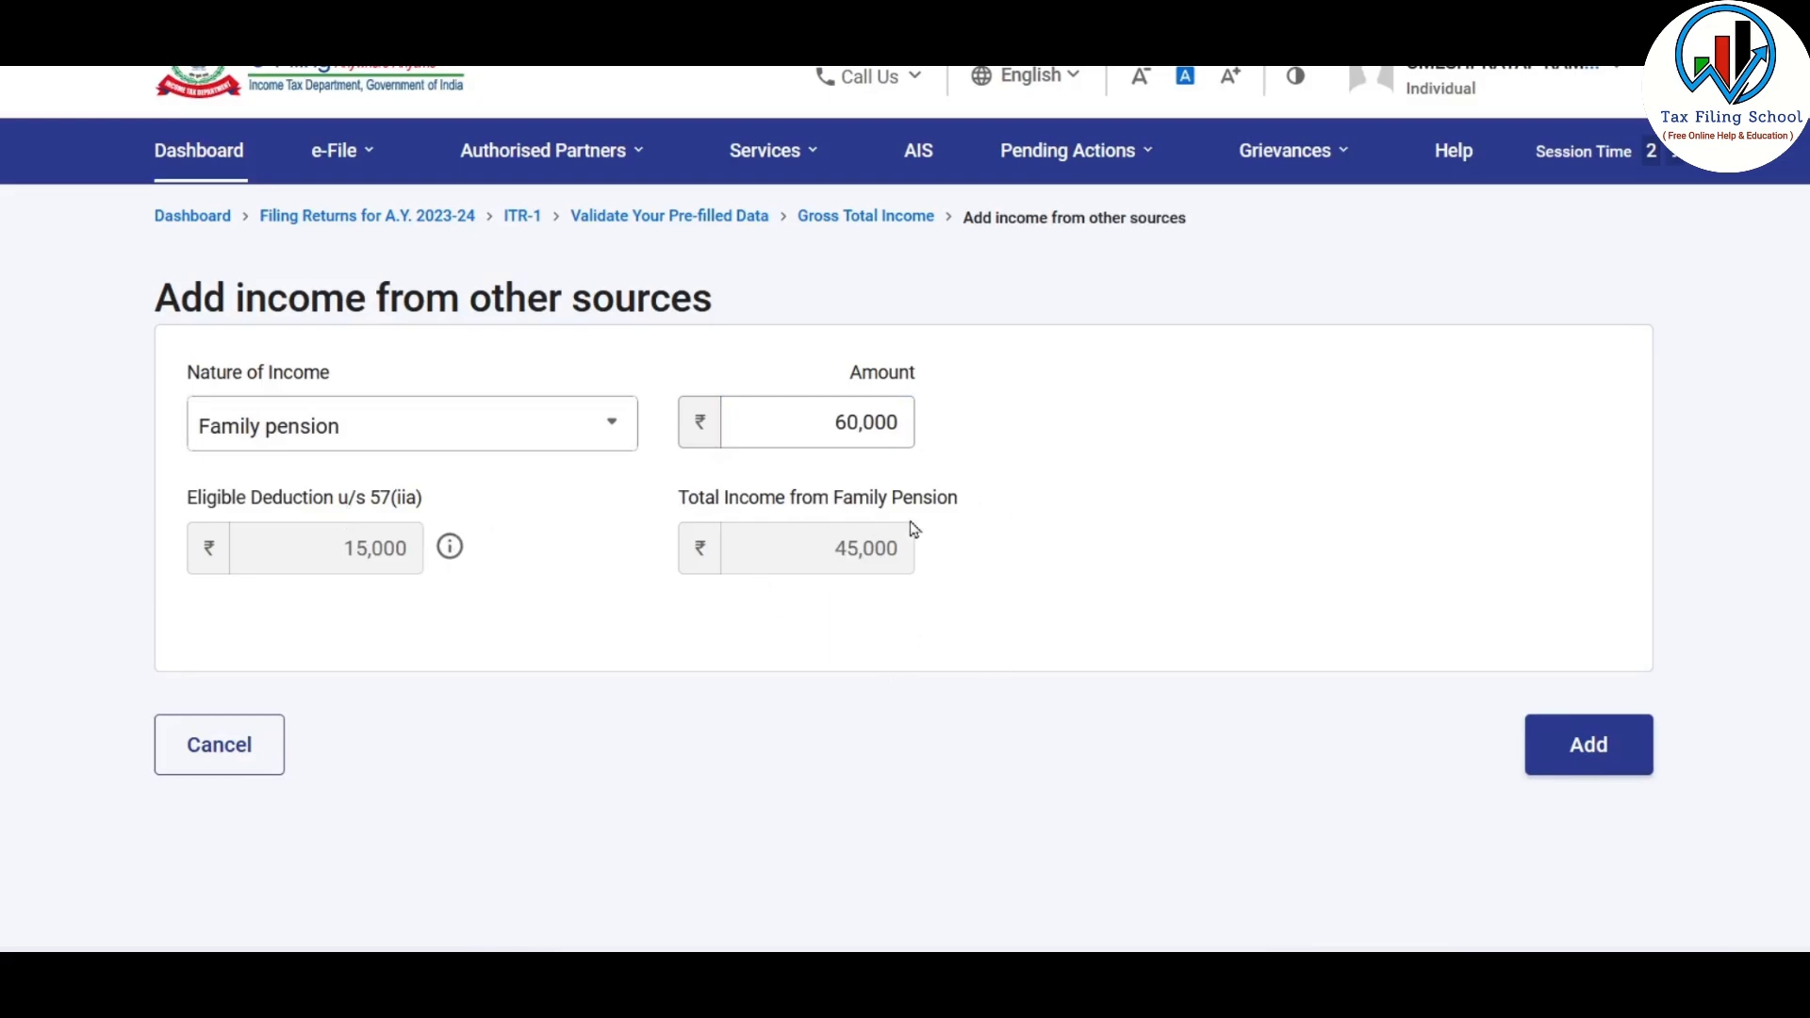
{"action": "left_click", "coordinate": [1590, 745]}
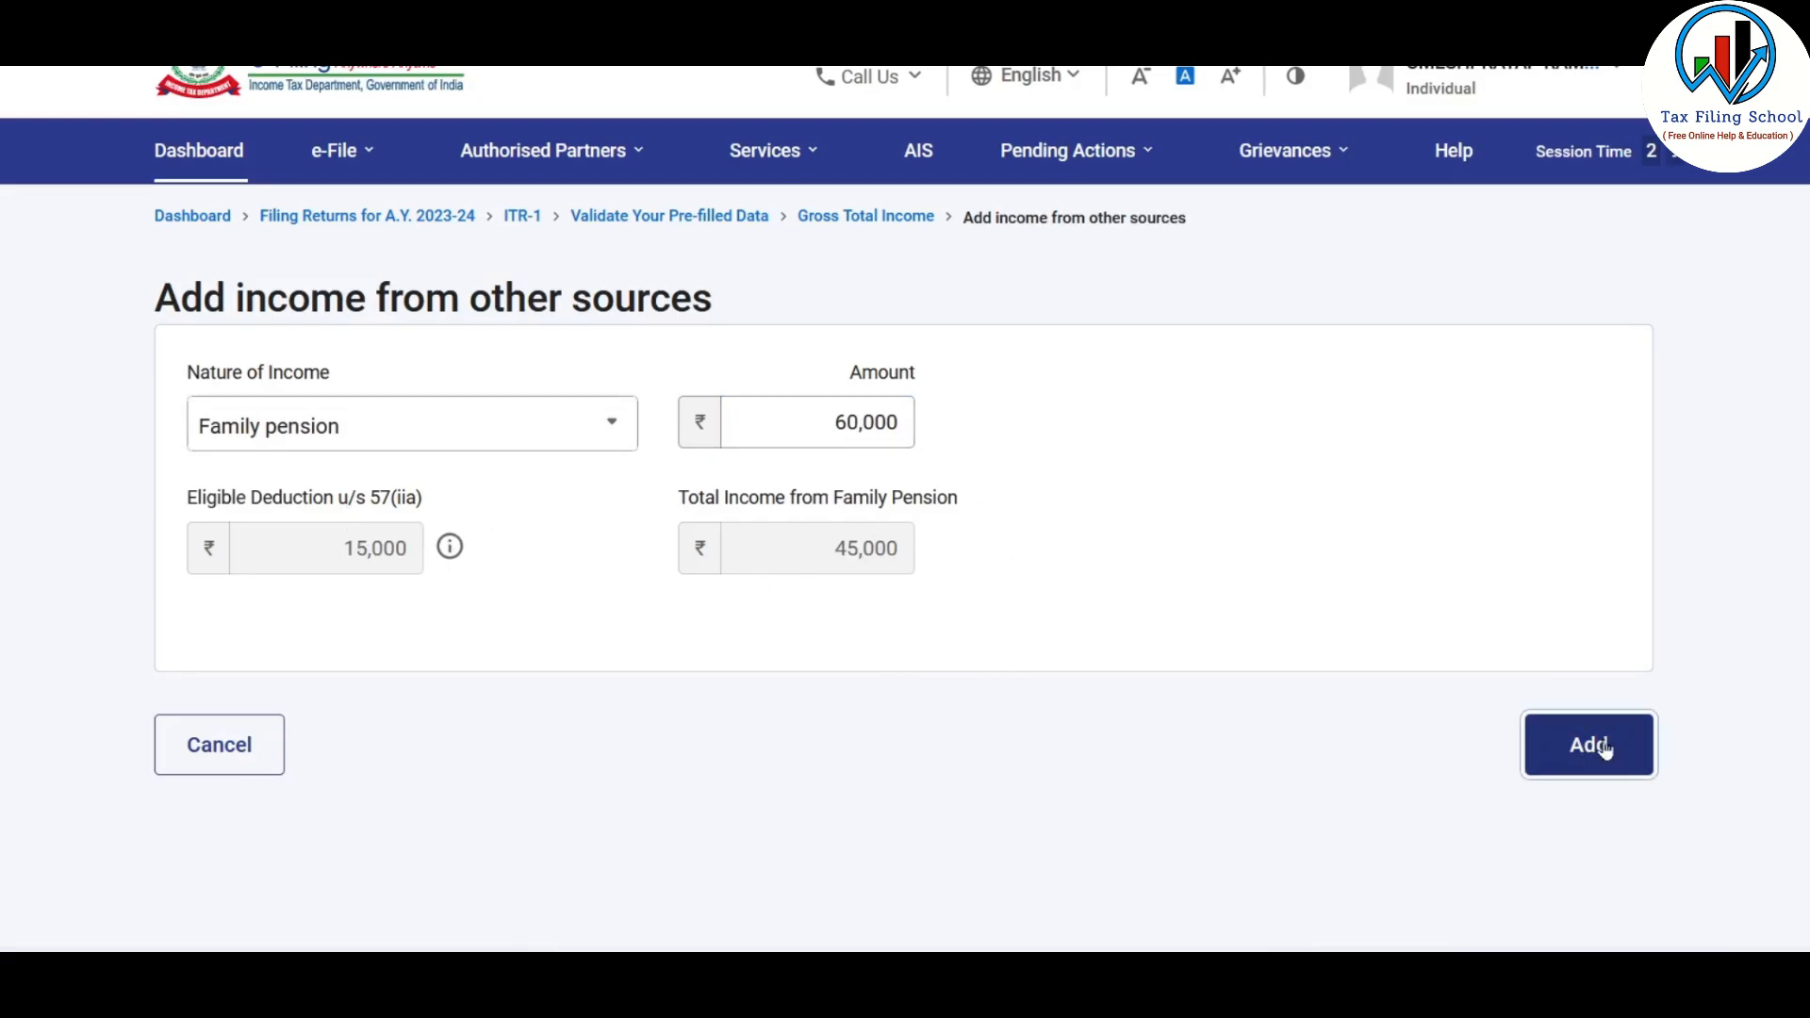
Start adding another income from other sources with Any Other as the nature of income
{"action": "scroll", "coordinate": [773, 665], "scroll_direction": "down", "scroll_amount": 14}
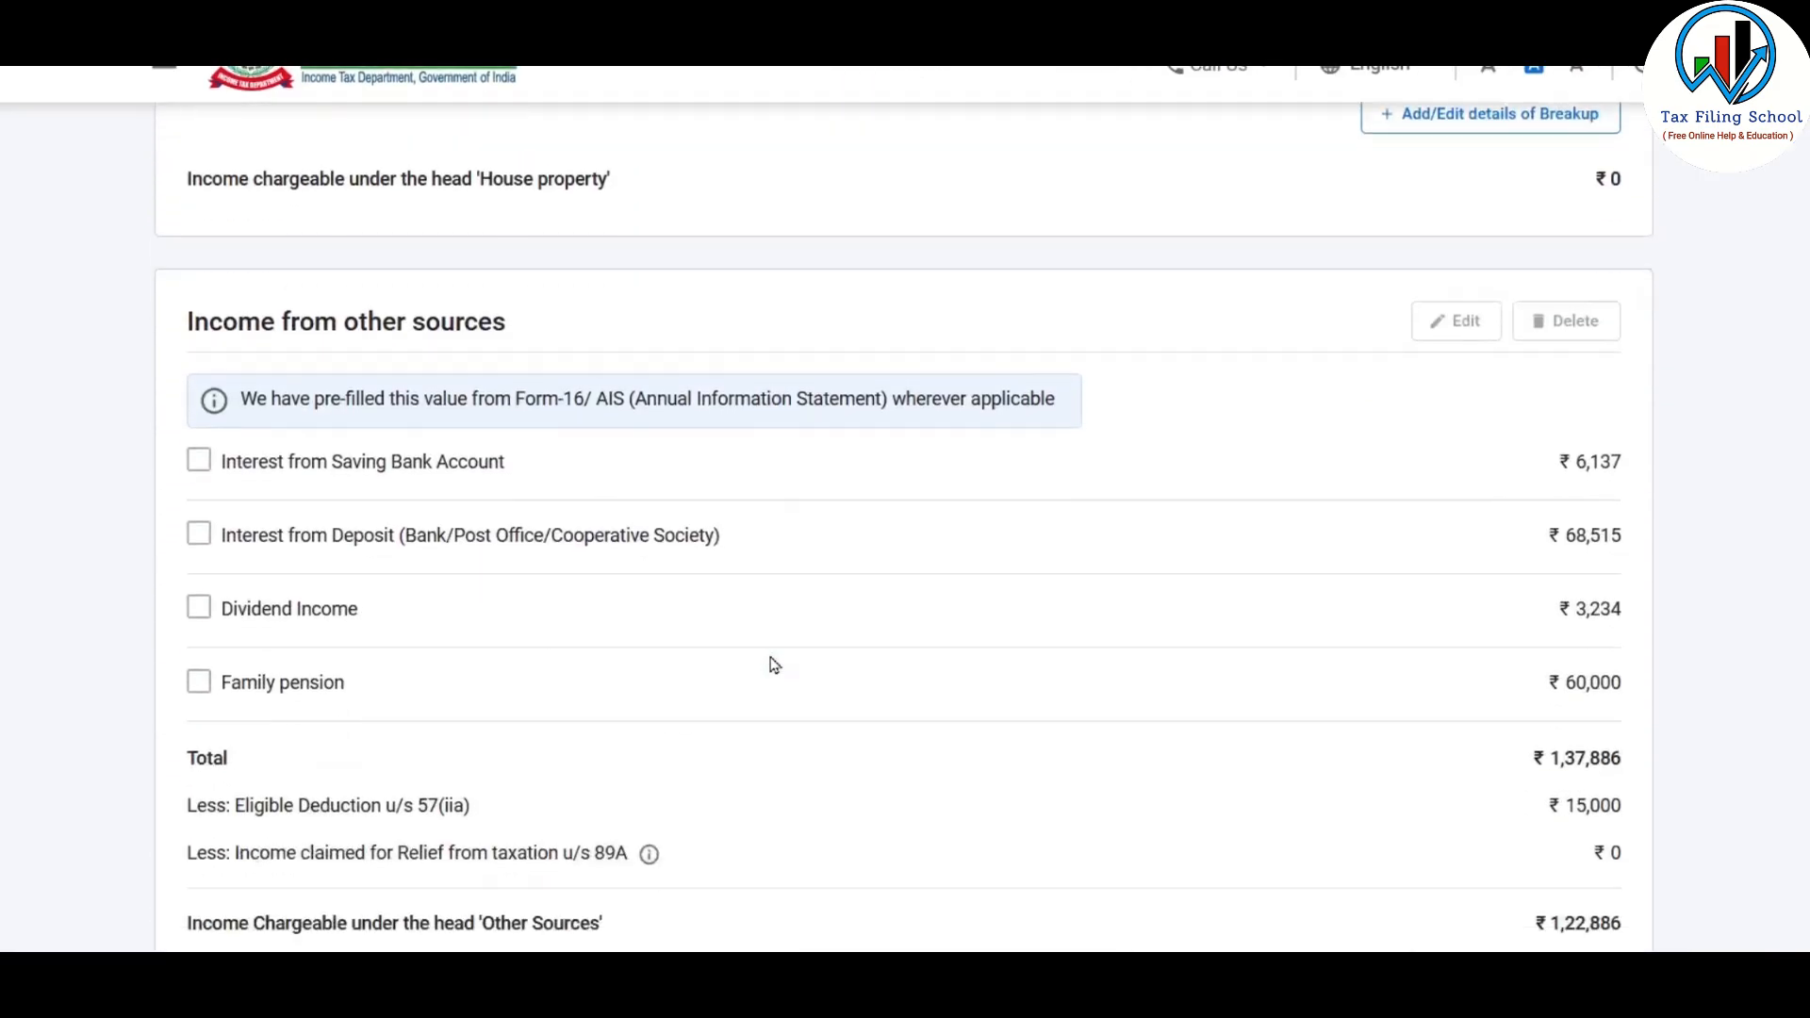
{"action": "scroll", "coordinate": [773, 664], "scroll_direction": "down", "scroll_amount": 3}
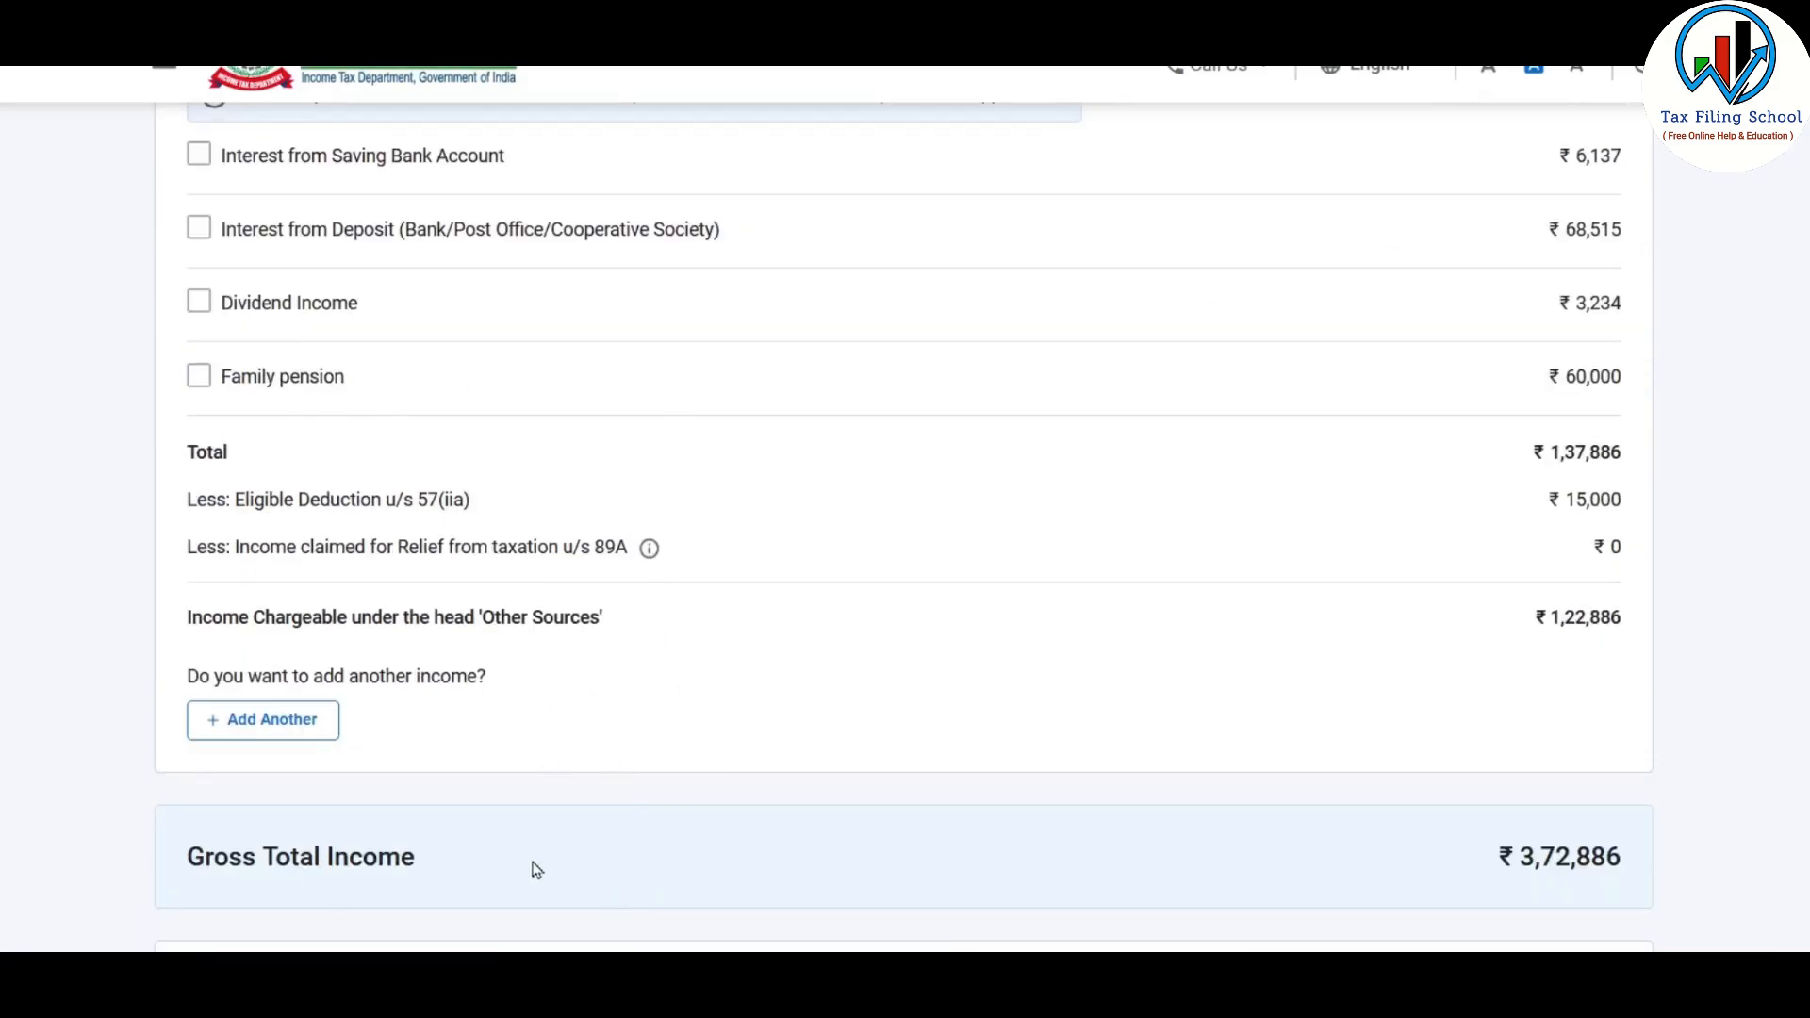
{"action": "left_click", "coordinate": [288, 722]}
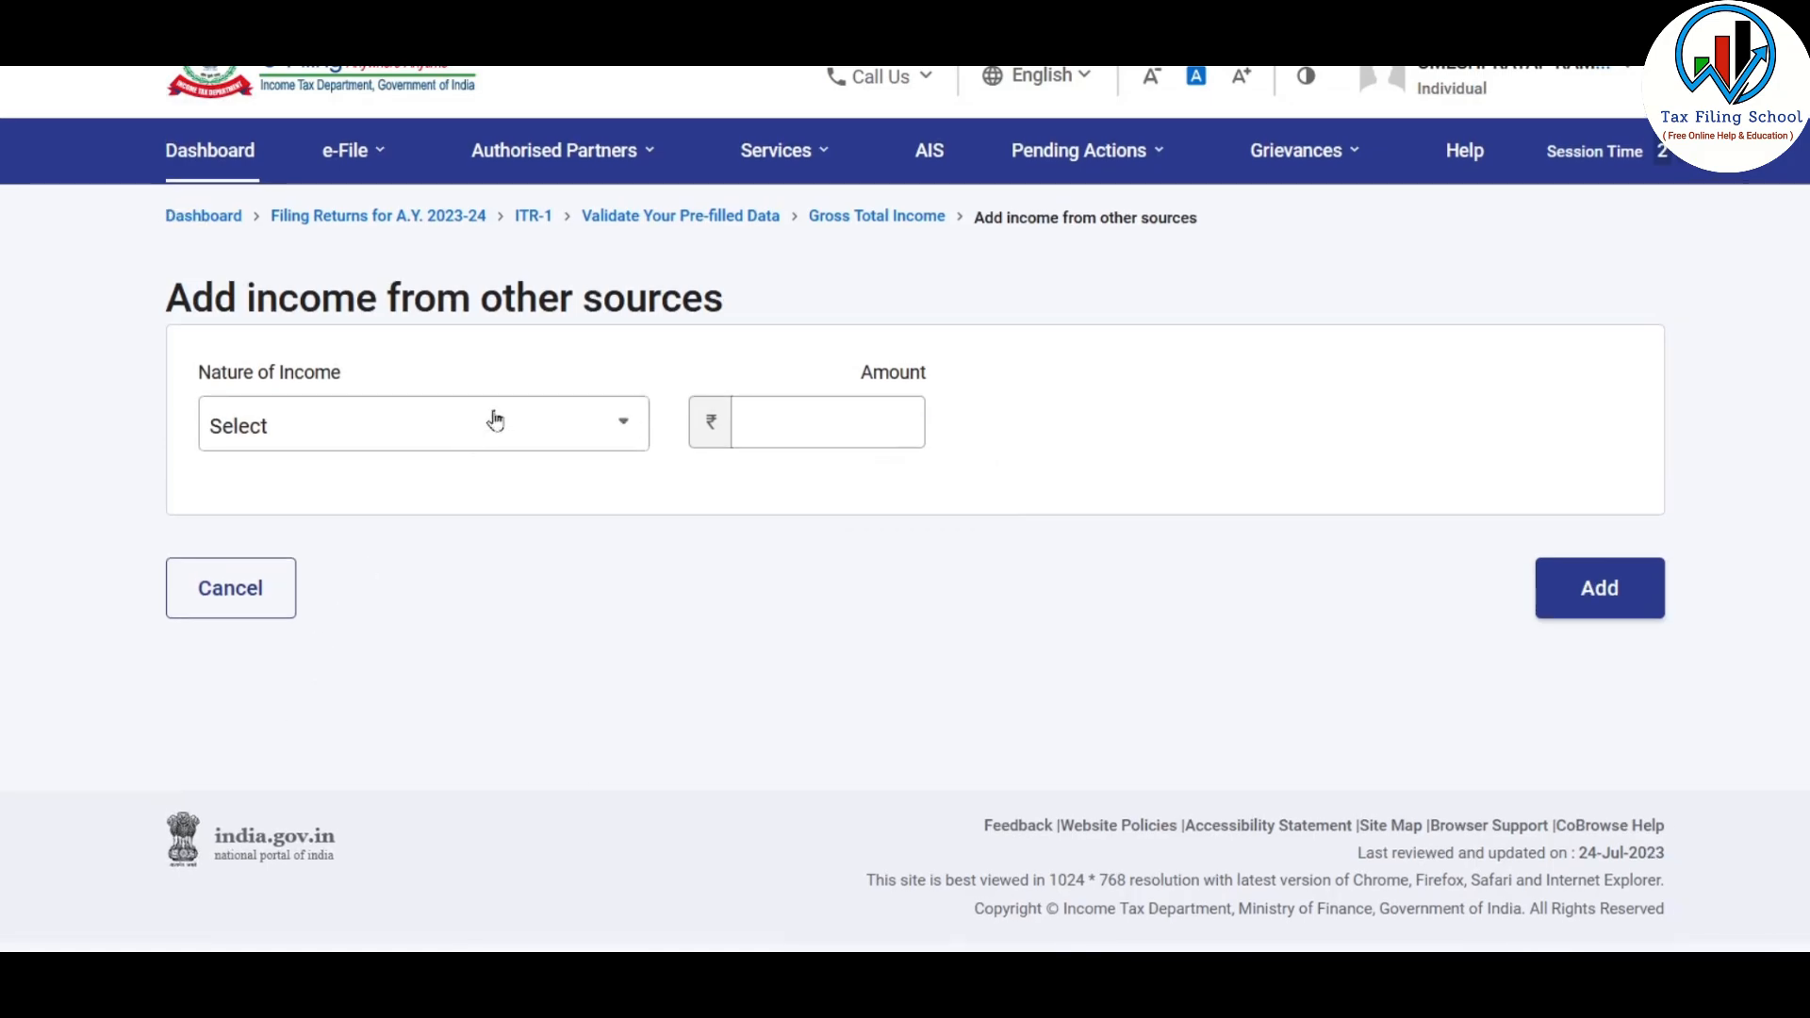
{"action": "left_click", "coordinate": [495, 422]}
{"action": "left_click_drag", "start_coordinate": [643, 586], "coordinate": [657, 790]}
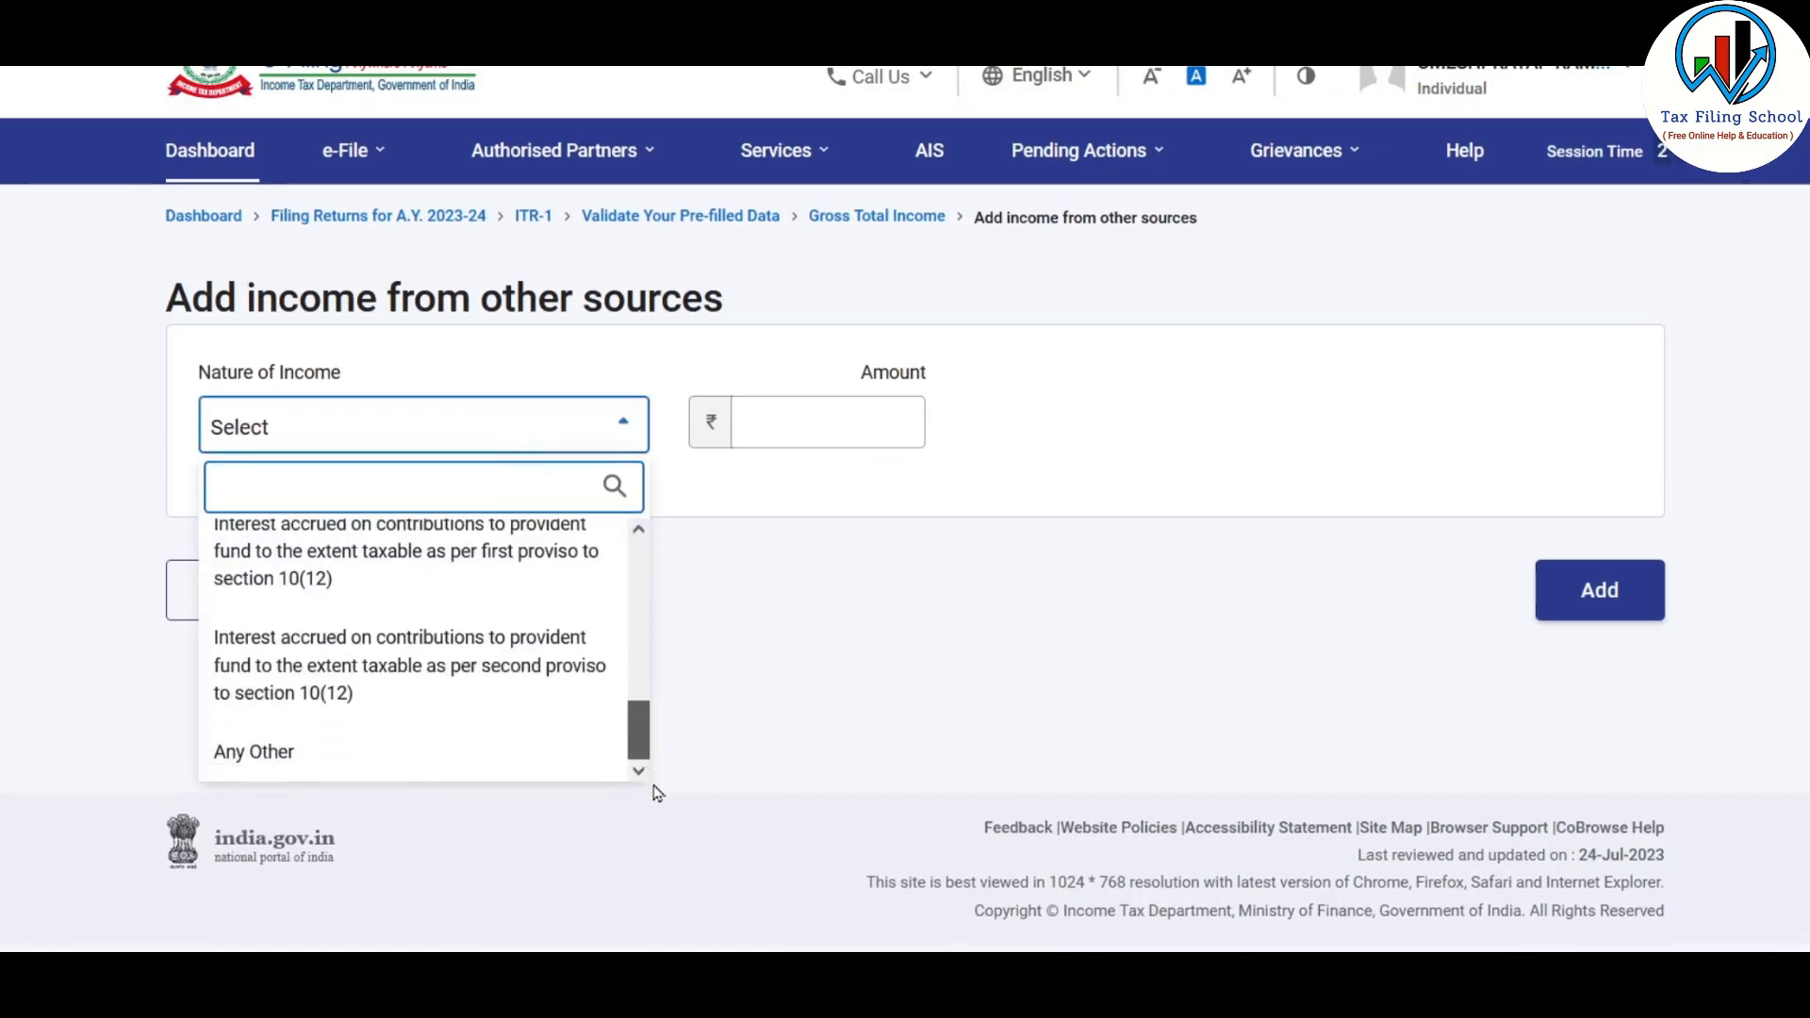
{"action": "left_click", "coordinate": [368, 777]}
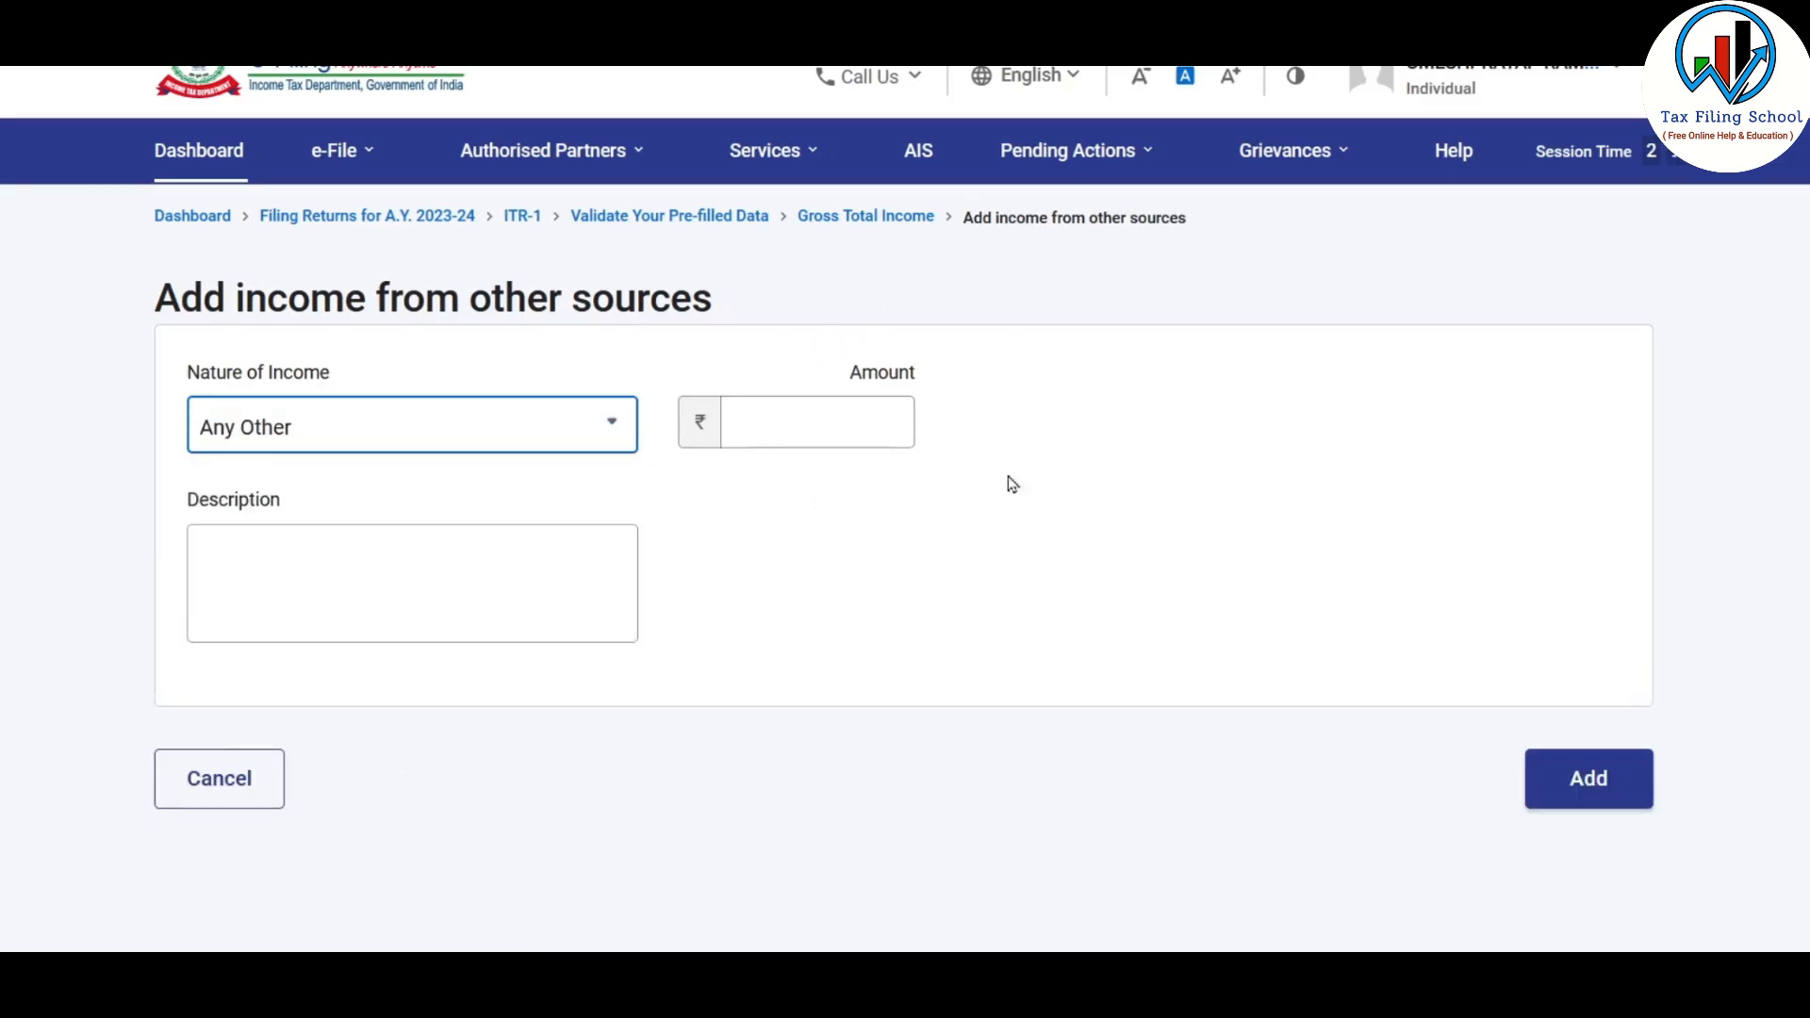
Check the pension amounts in the Excel sheet, and add the Any Other income as 60,000 with the description "LIC pension fund"
{"action": "key", "text": "alt+Tab"}
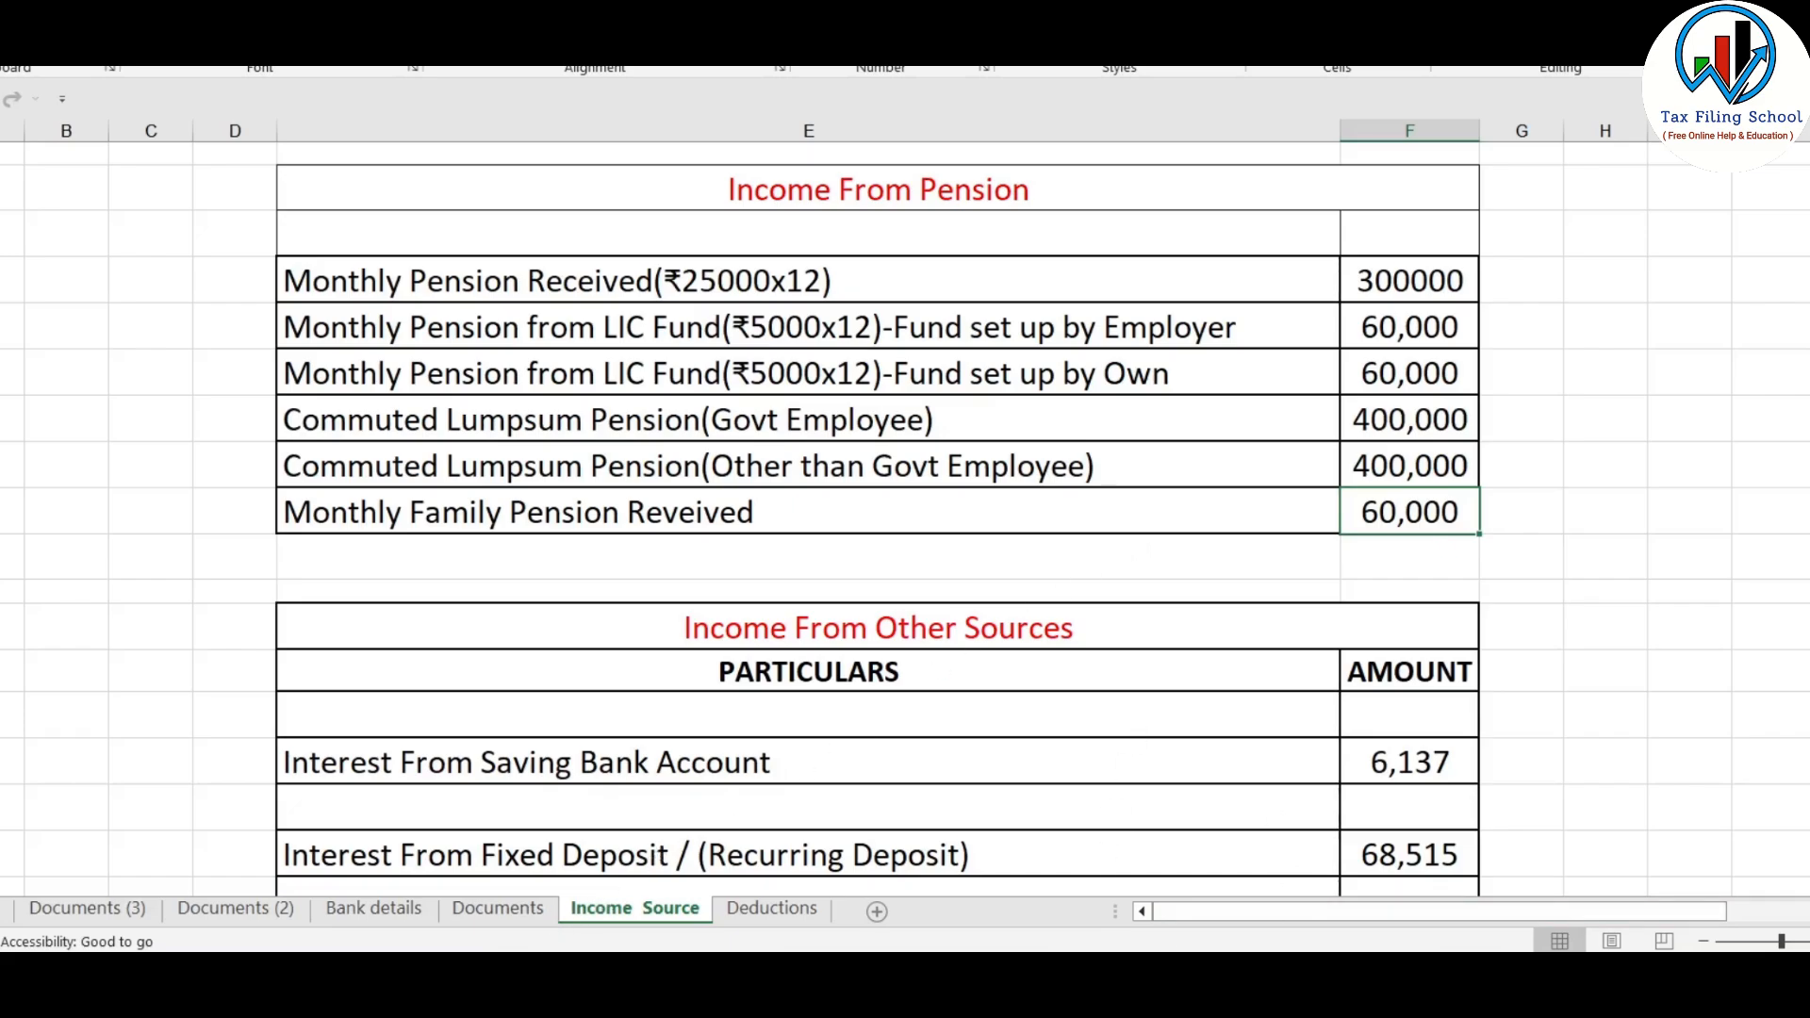
{"action": "left_click", "coordinate": [1222, 470]}
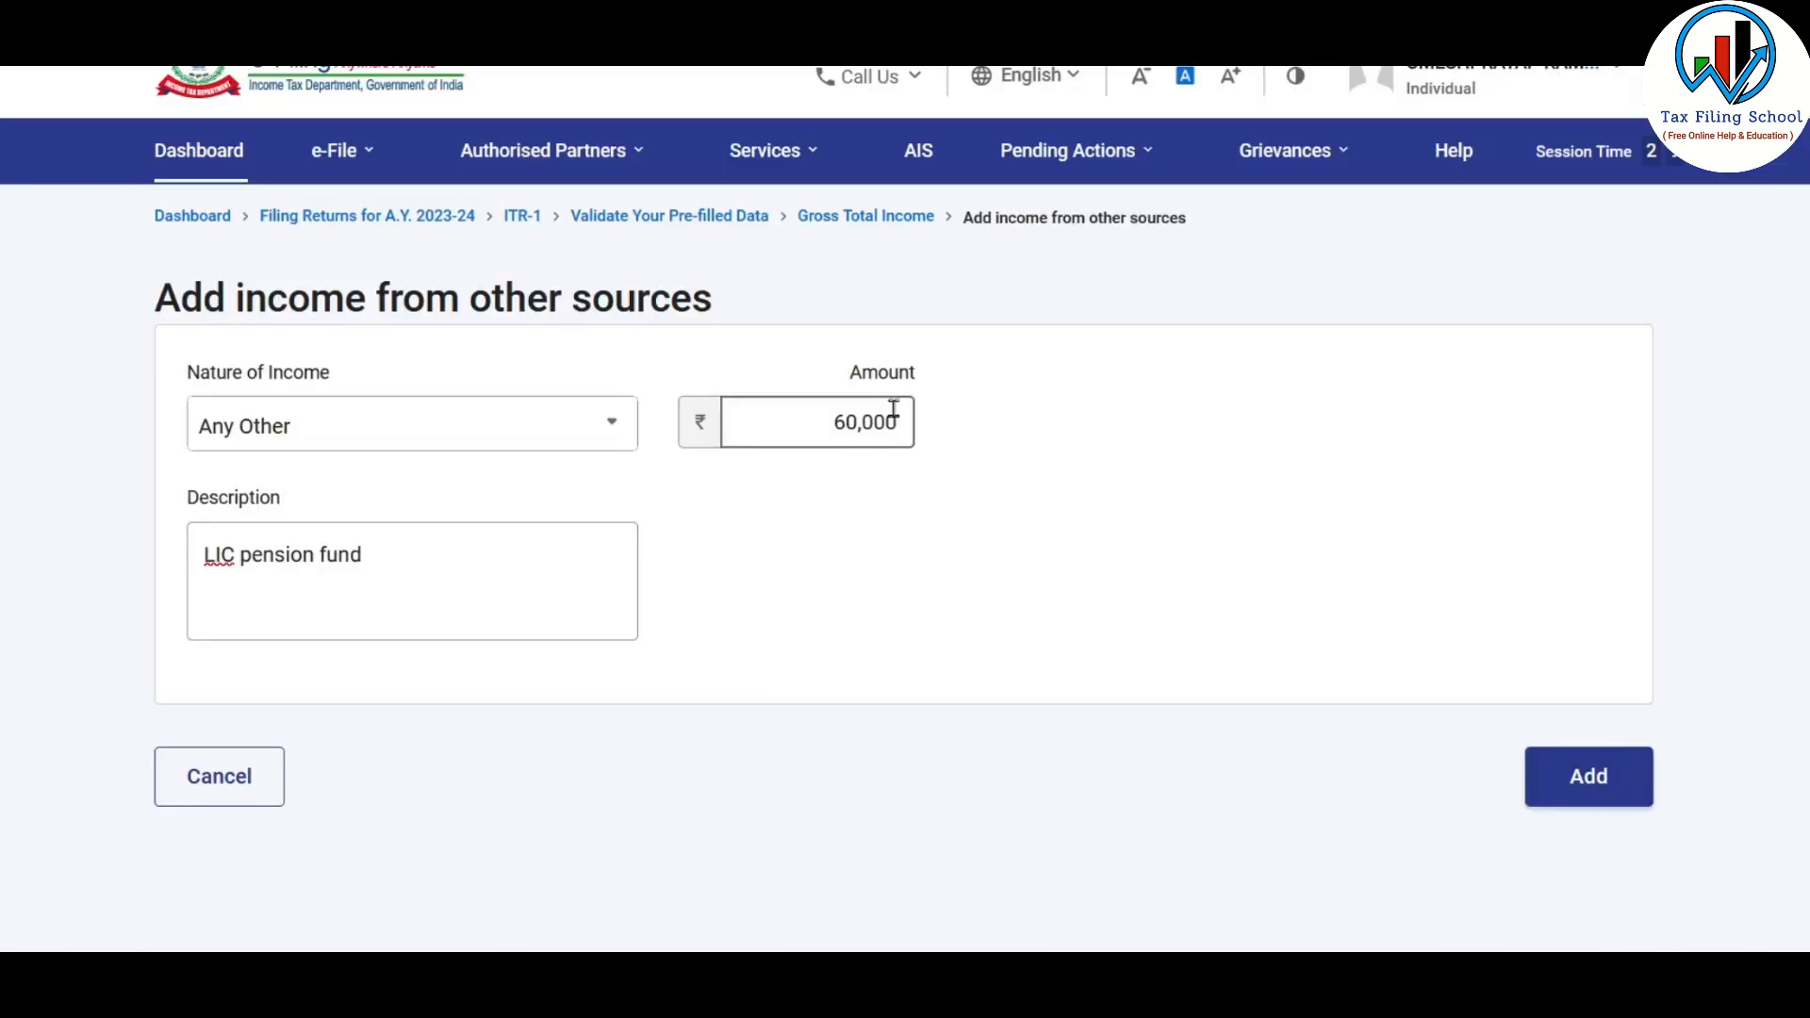
{"action": "left_click", "coordinate": [942, 511]}
{"action": "left_click", "coordinate": [372, 571]}
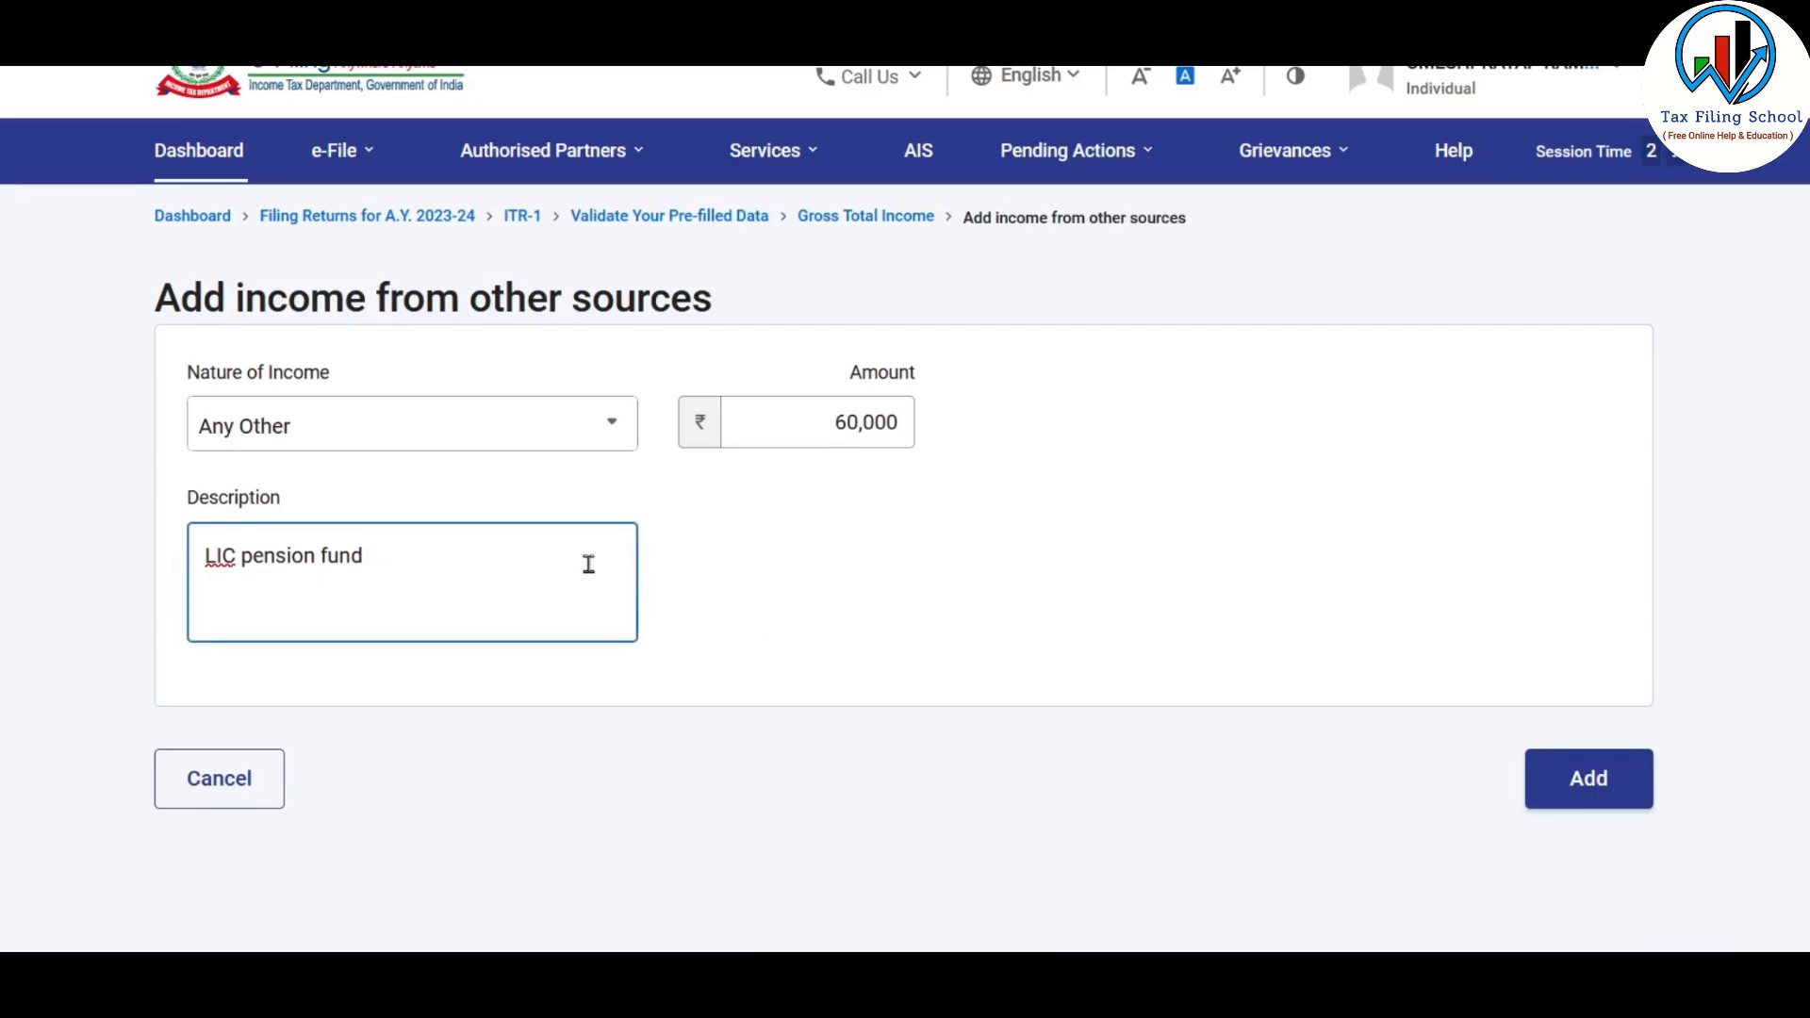
{"action": "left_click", "coordinate": [1603, 778]}
Review the salary and other-source income in the return, and examine the Some Other Examples list in the Excel Income Source sheet
{"action": "scroll", "coordinate": [1013, 520], "scroll_direction": "down", "scroll_amount": 5}
{"action": "scroll", "coordinate": [1037, 519], "scroll_direction": "down", "scroll_amount": 1}
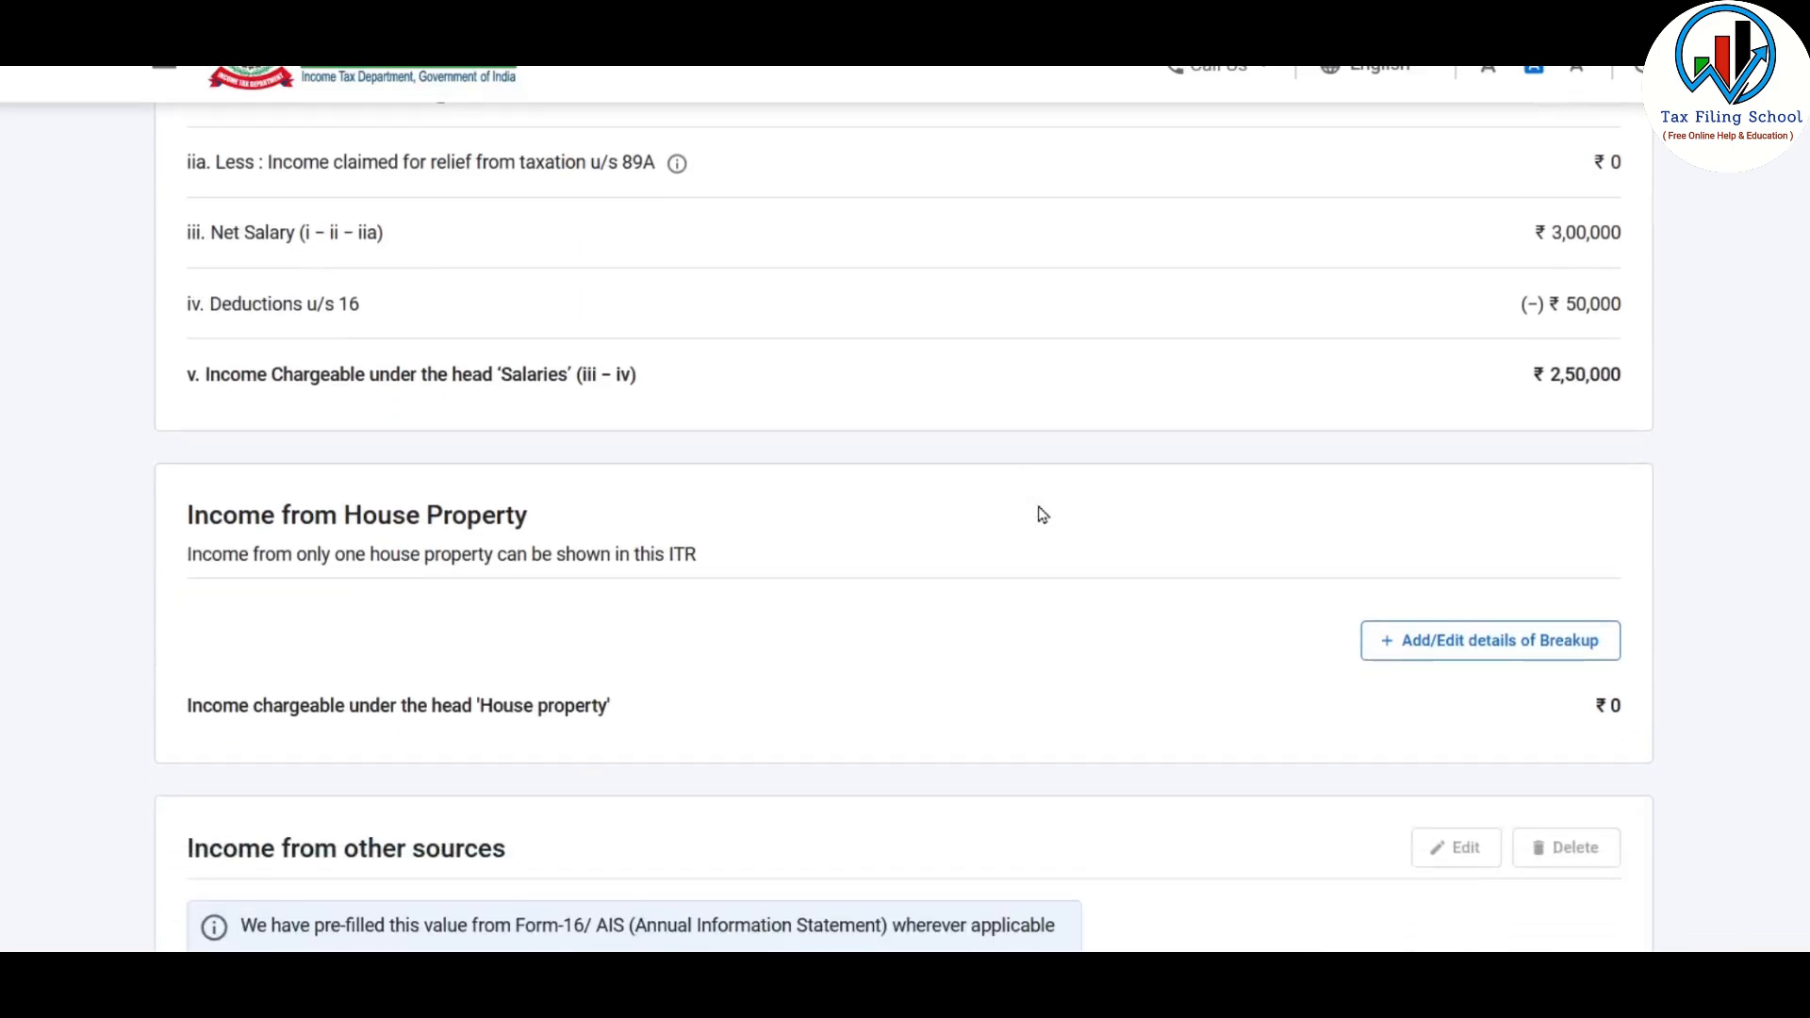
{"action": "scroll", "coordinate": [1042, 514], "scroll_direction": "up", "scroll_amount": 3}
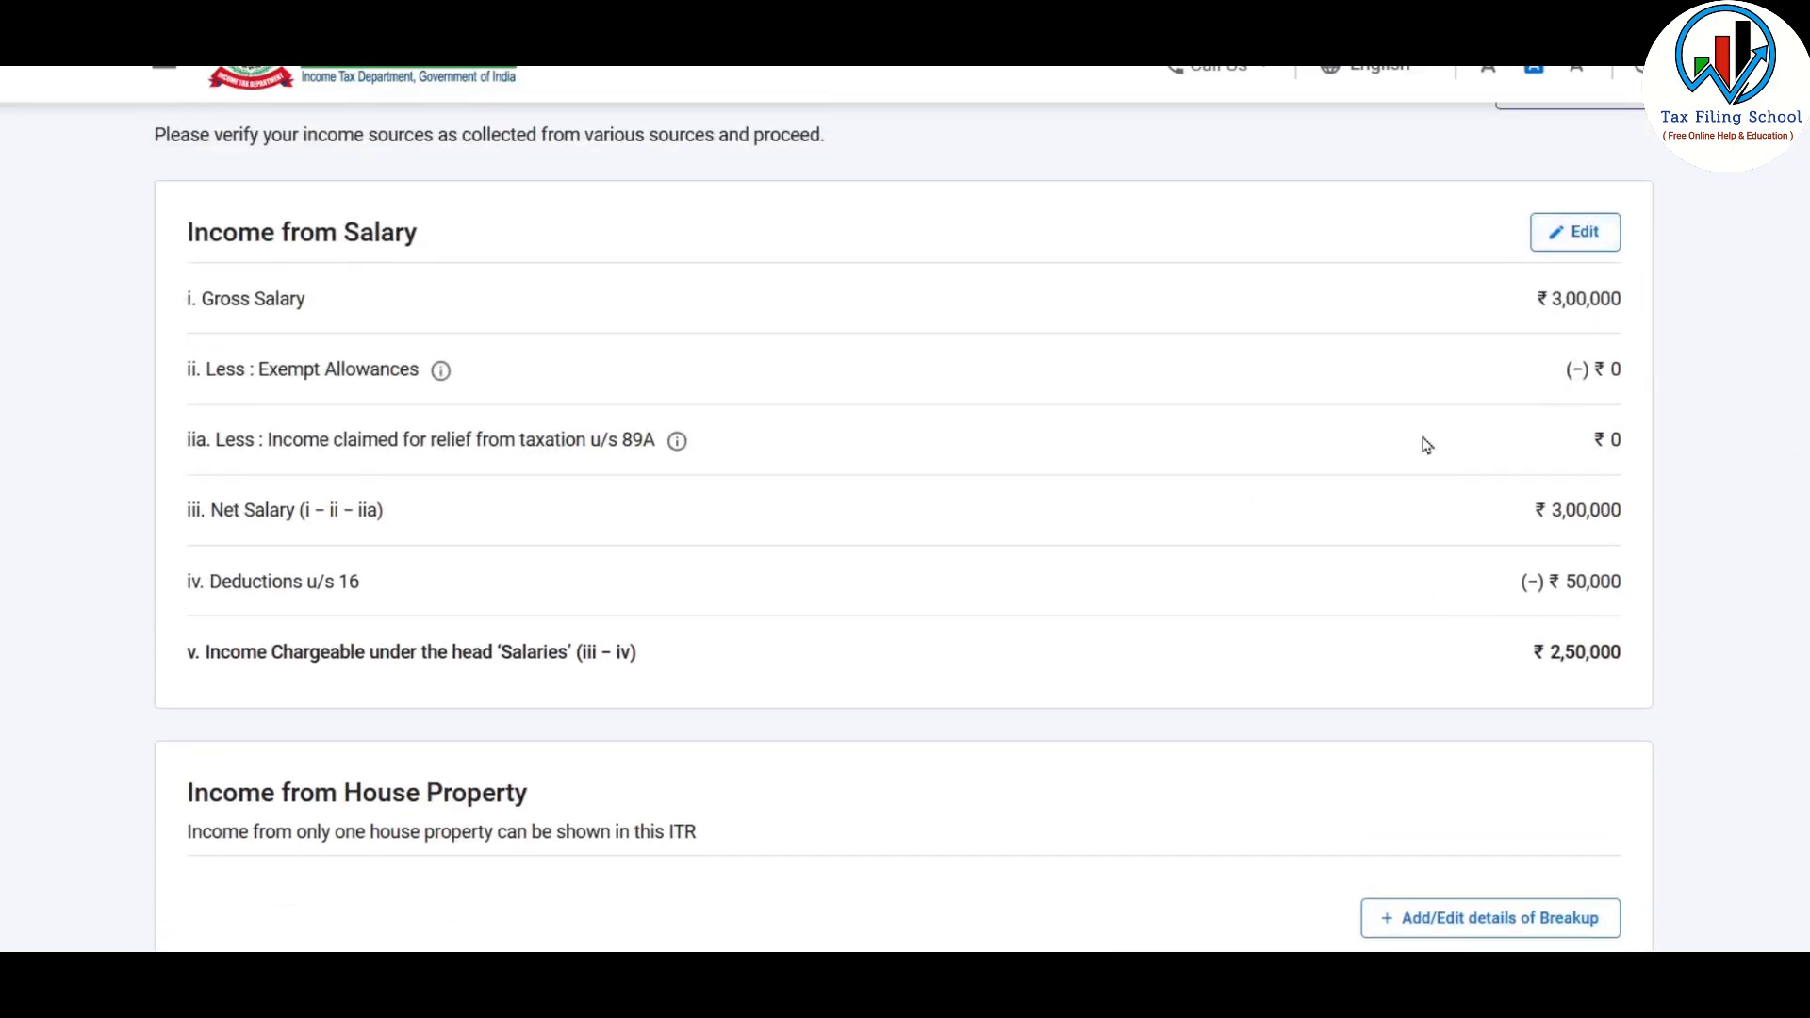
{"action": "scroll", "coordinate": [1386, 356], "scroll_direction": "down", "scroll_amount": 10}
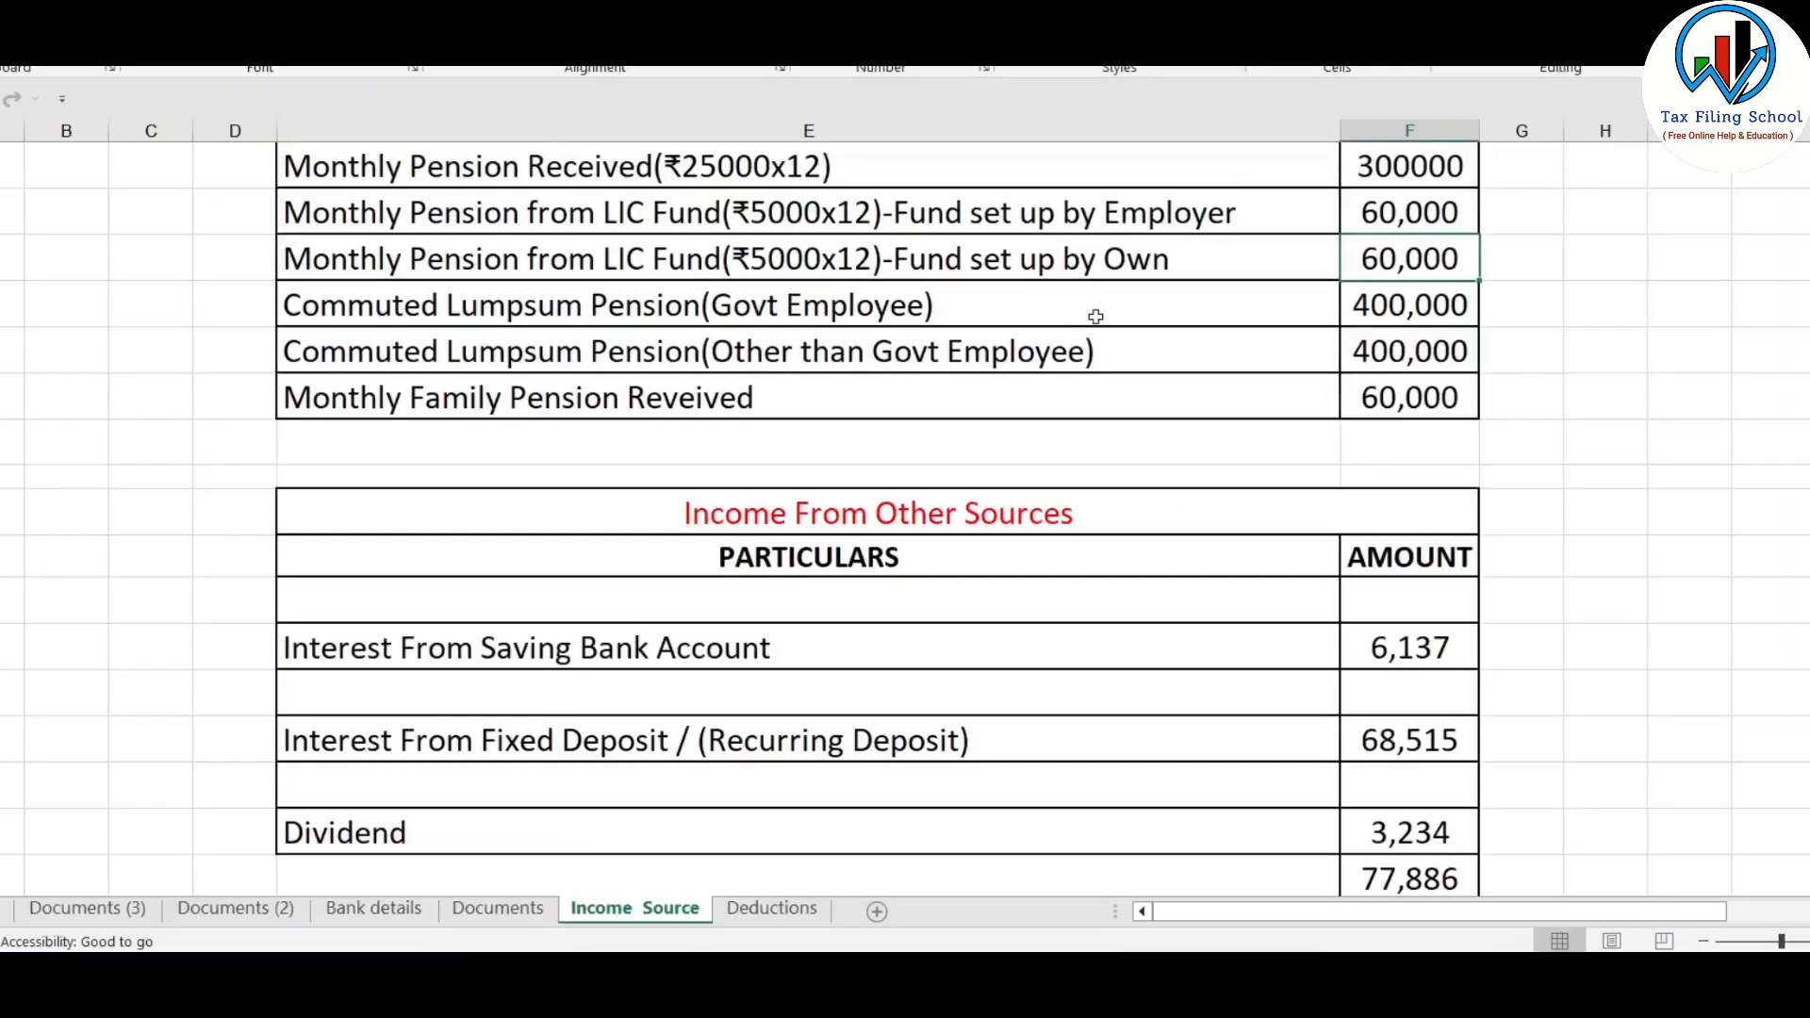
{"action": "scroll", "coordinate": [1037, 311], "scroll_direction": "down", "scroll_amount": 5}
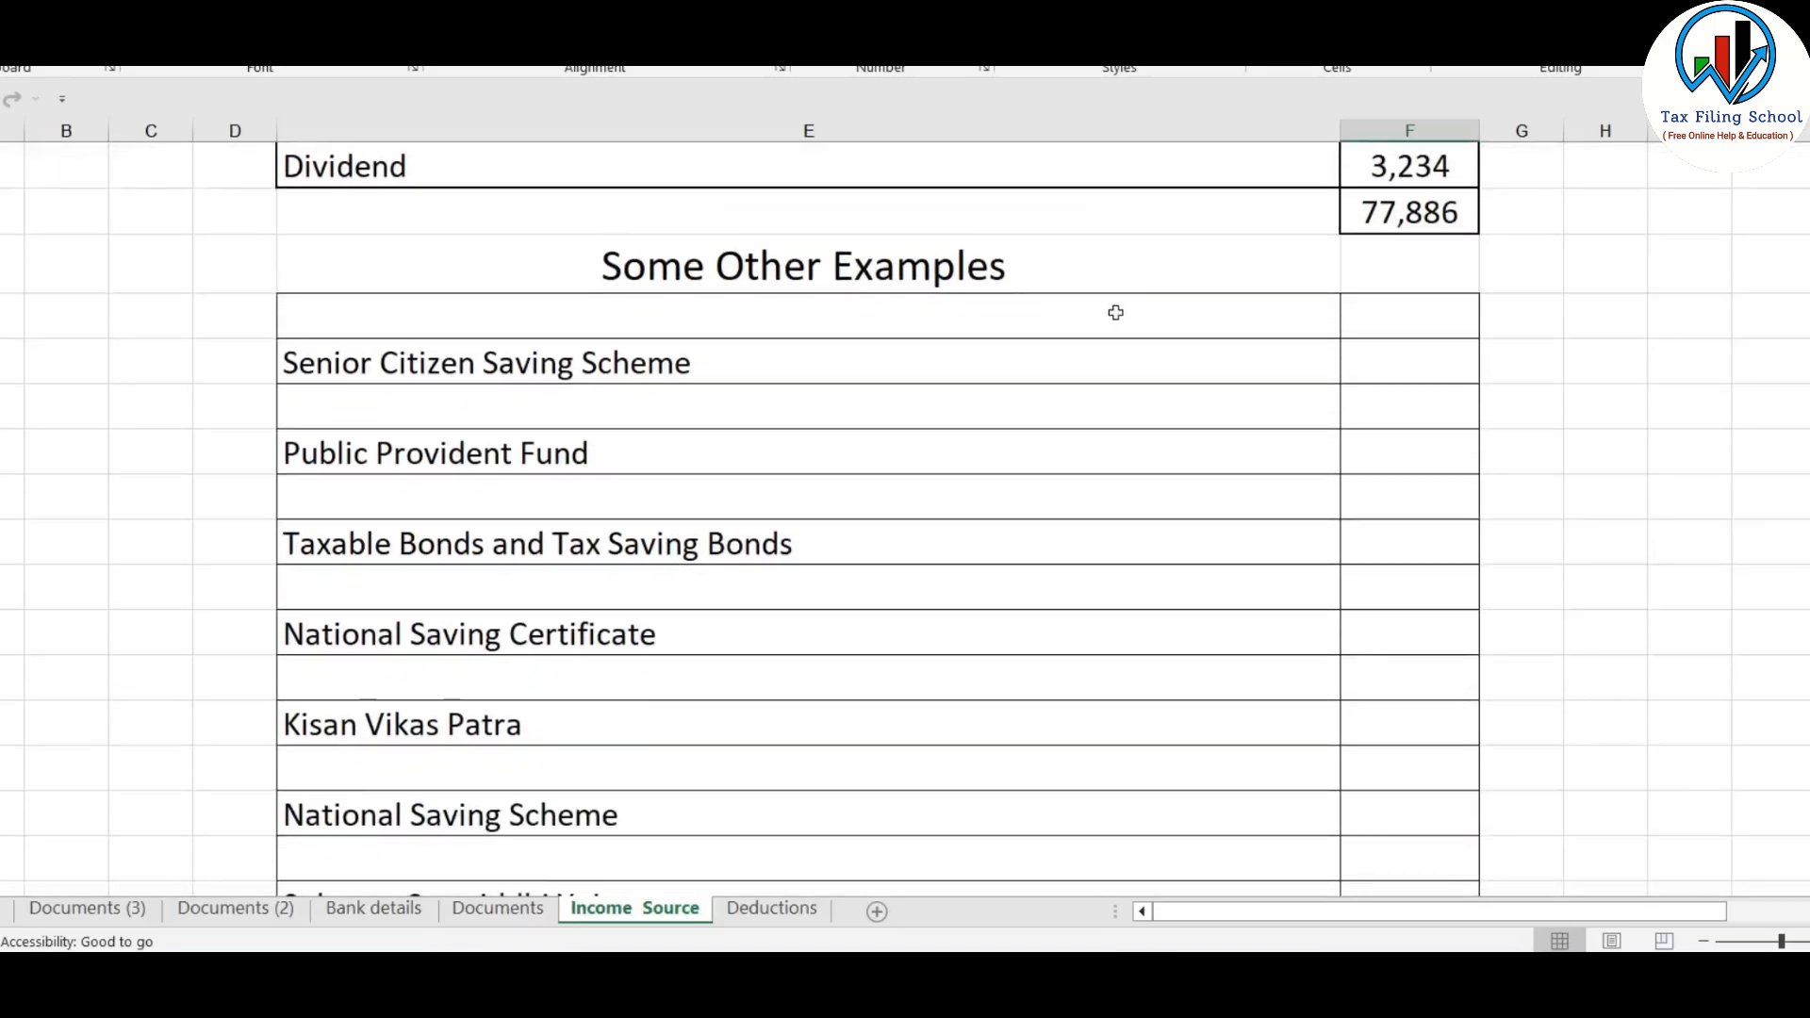
{"action": "left_click", "coordinate": [702, 213]}
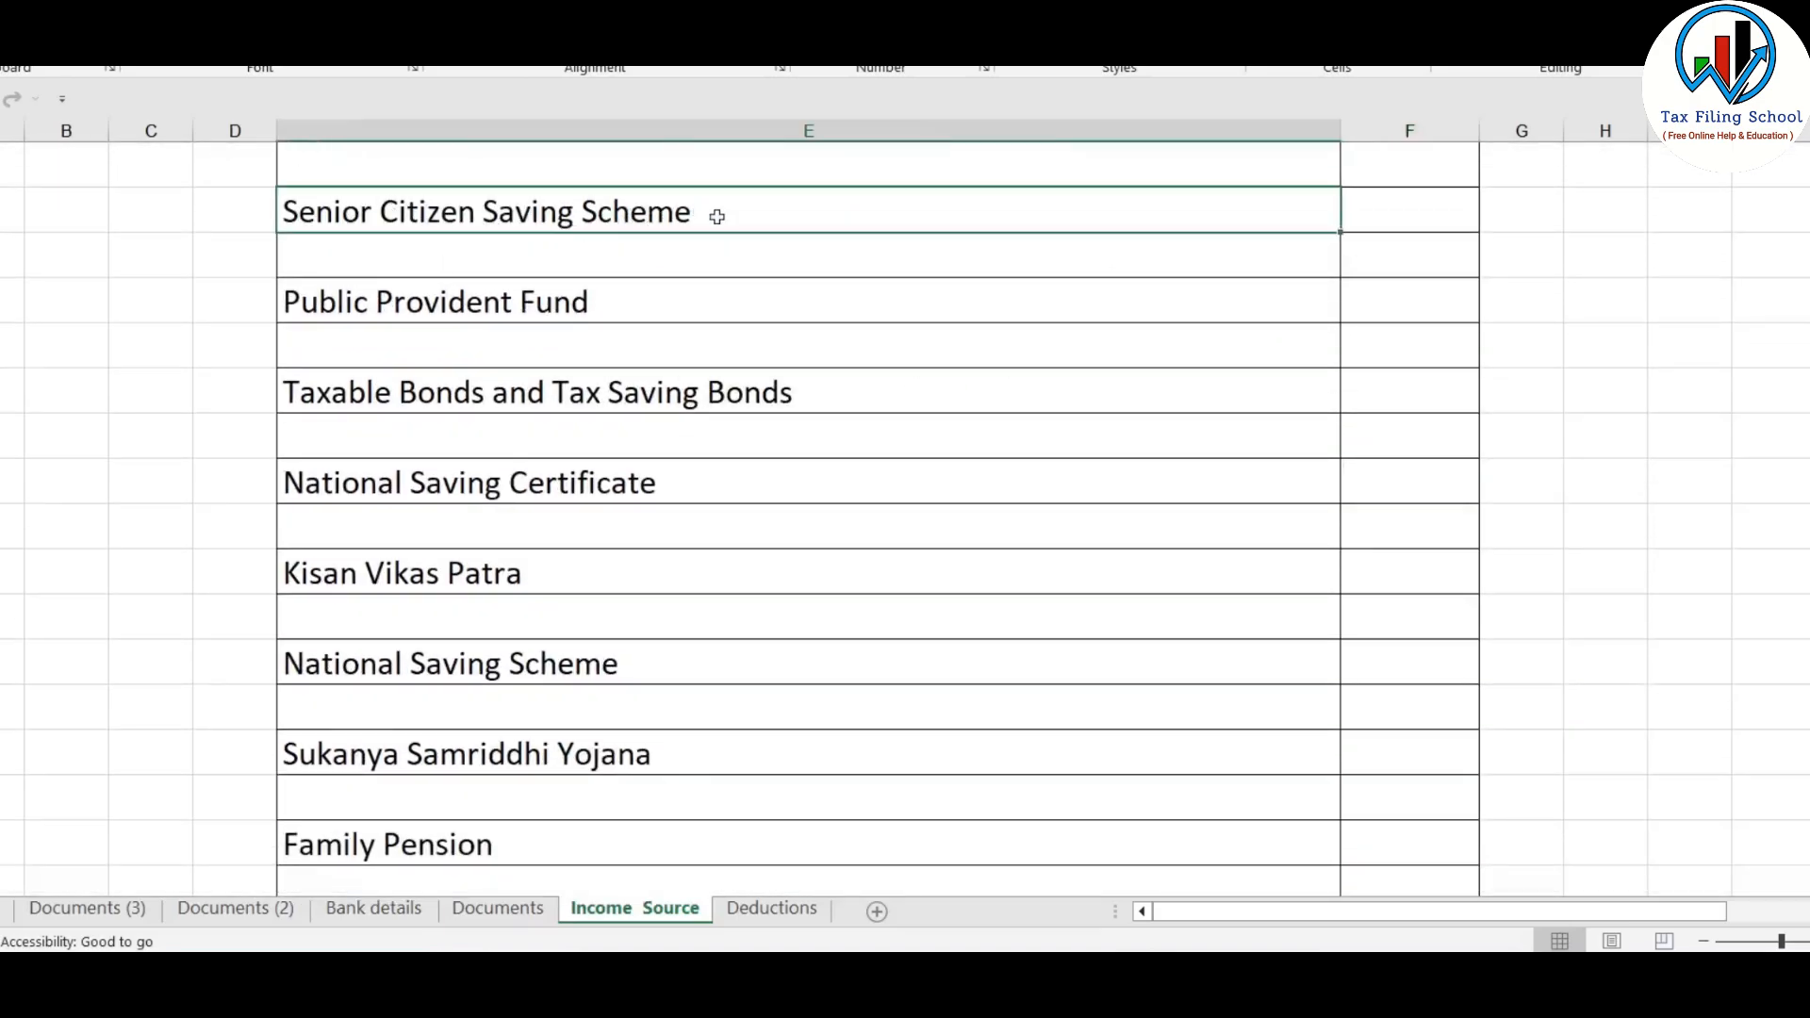
{"action": "left_click", "coordinate": [755, 290]}
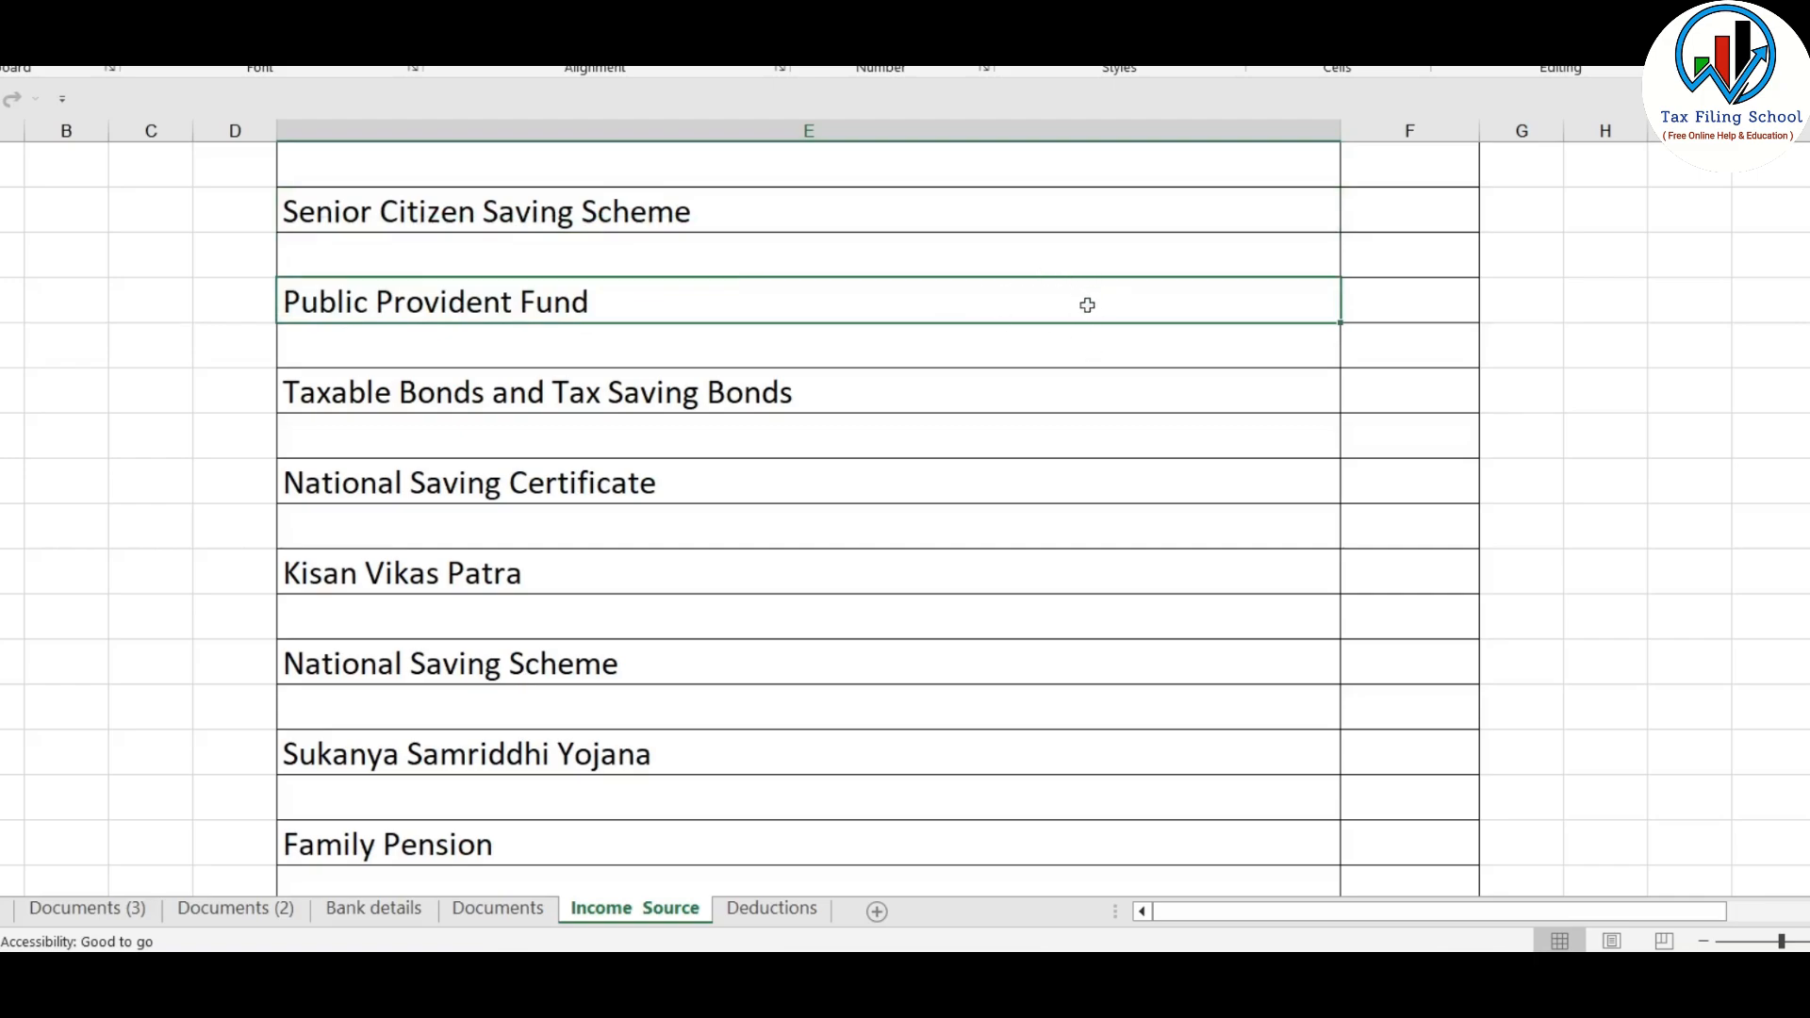
{"action": "scroll", "coordinate": [552, 390], "scroll_direction": "down", "scroll_amount": 1}
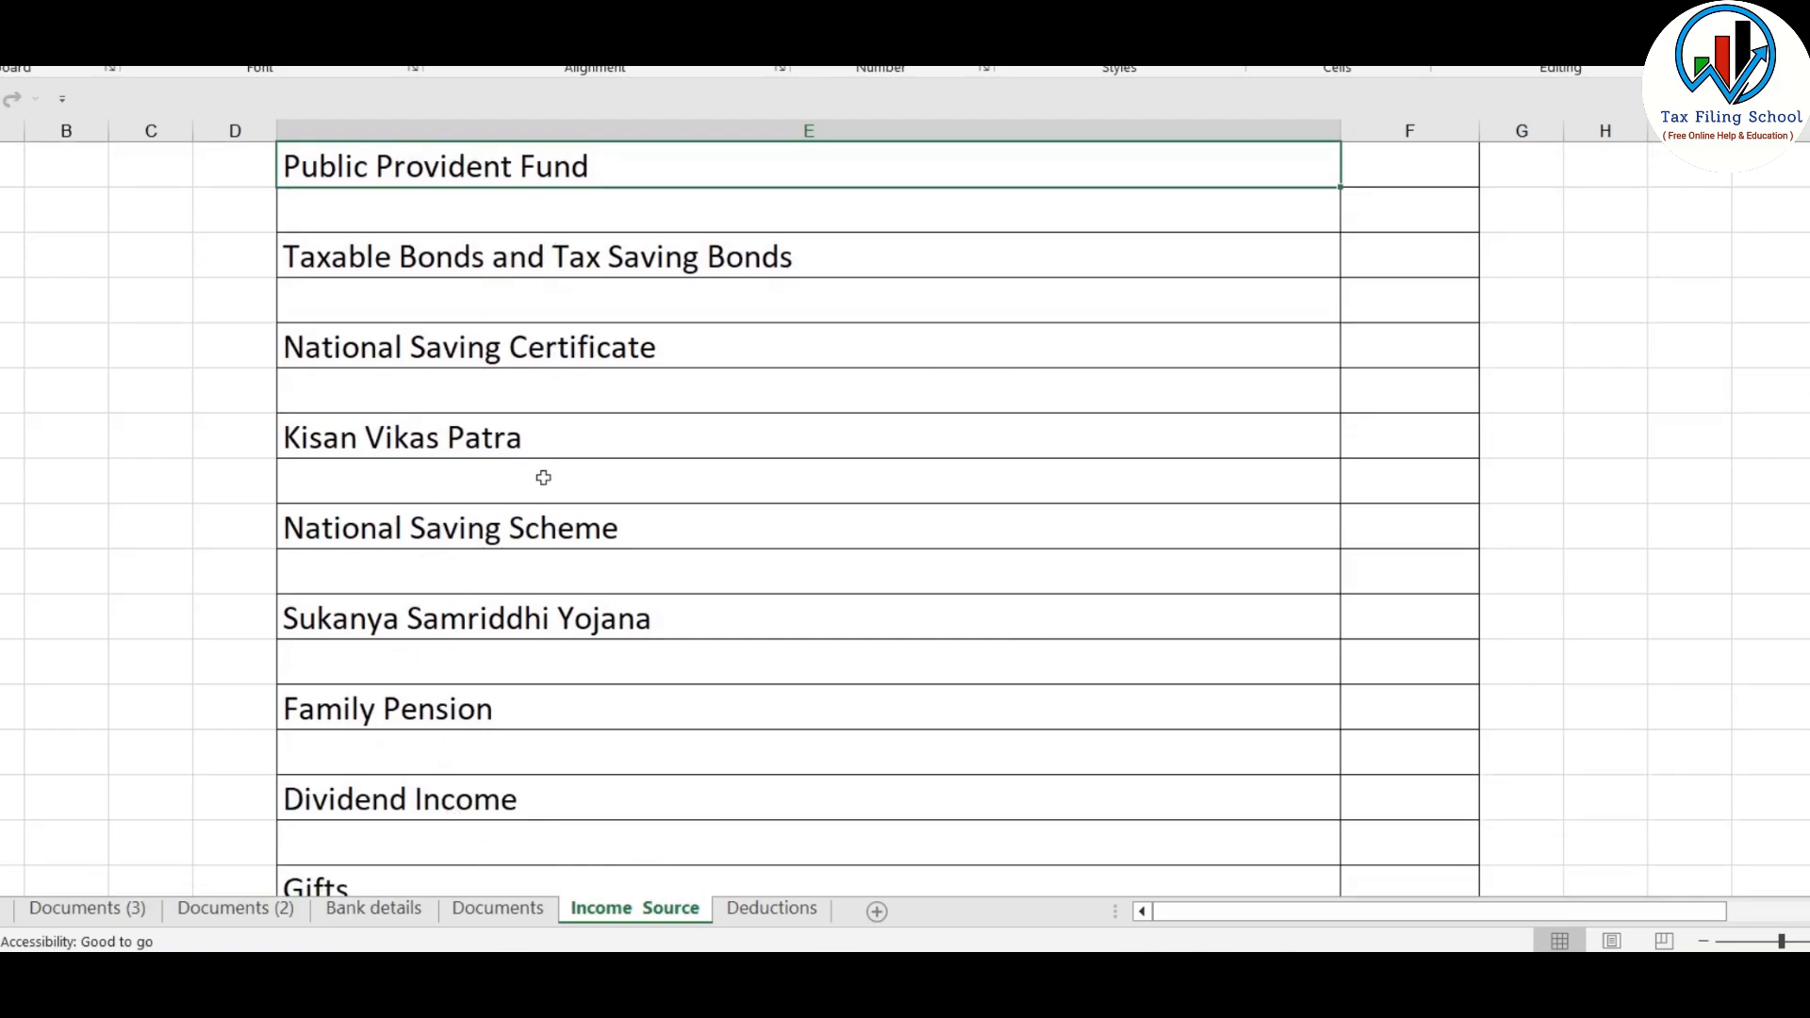
{"action": "left_click", "coordinate": [476, 622]}
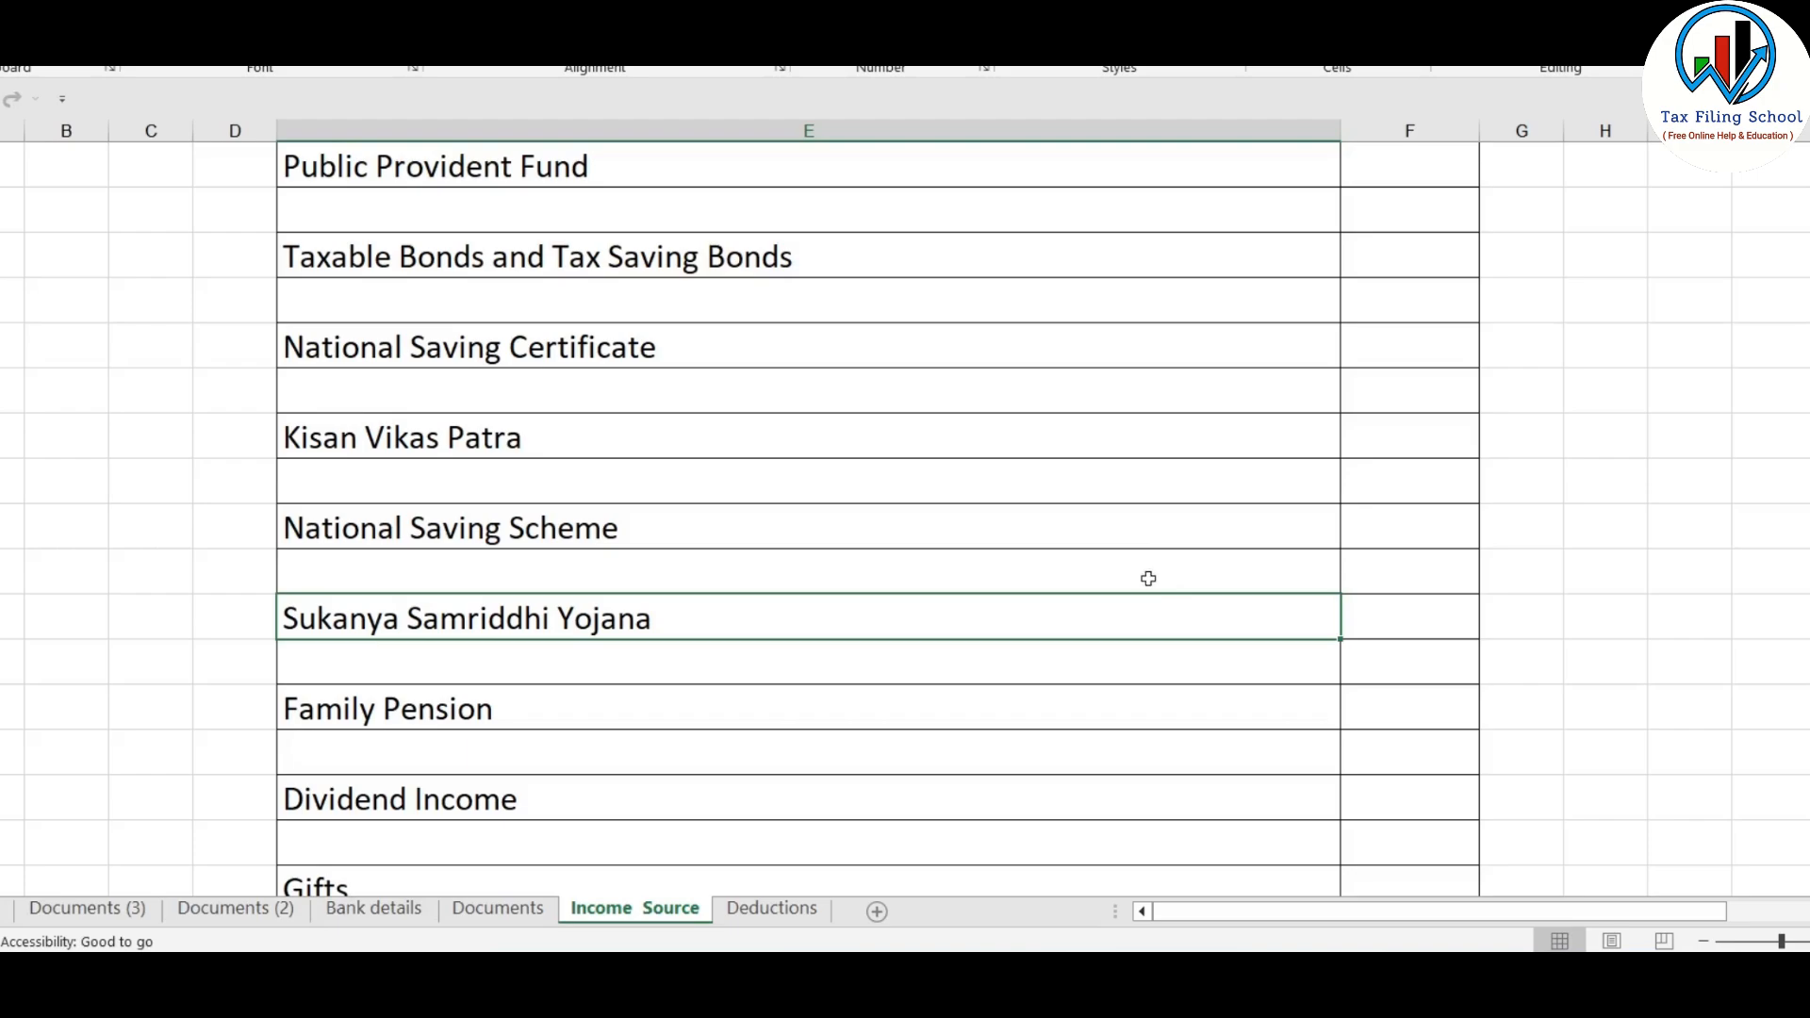
{"action": "scroll", "coordinate": [624, 688], "scroll_direction": "down", "scroll_amount": 2}
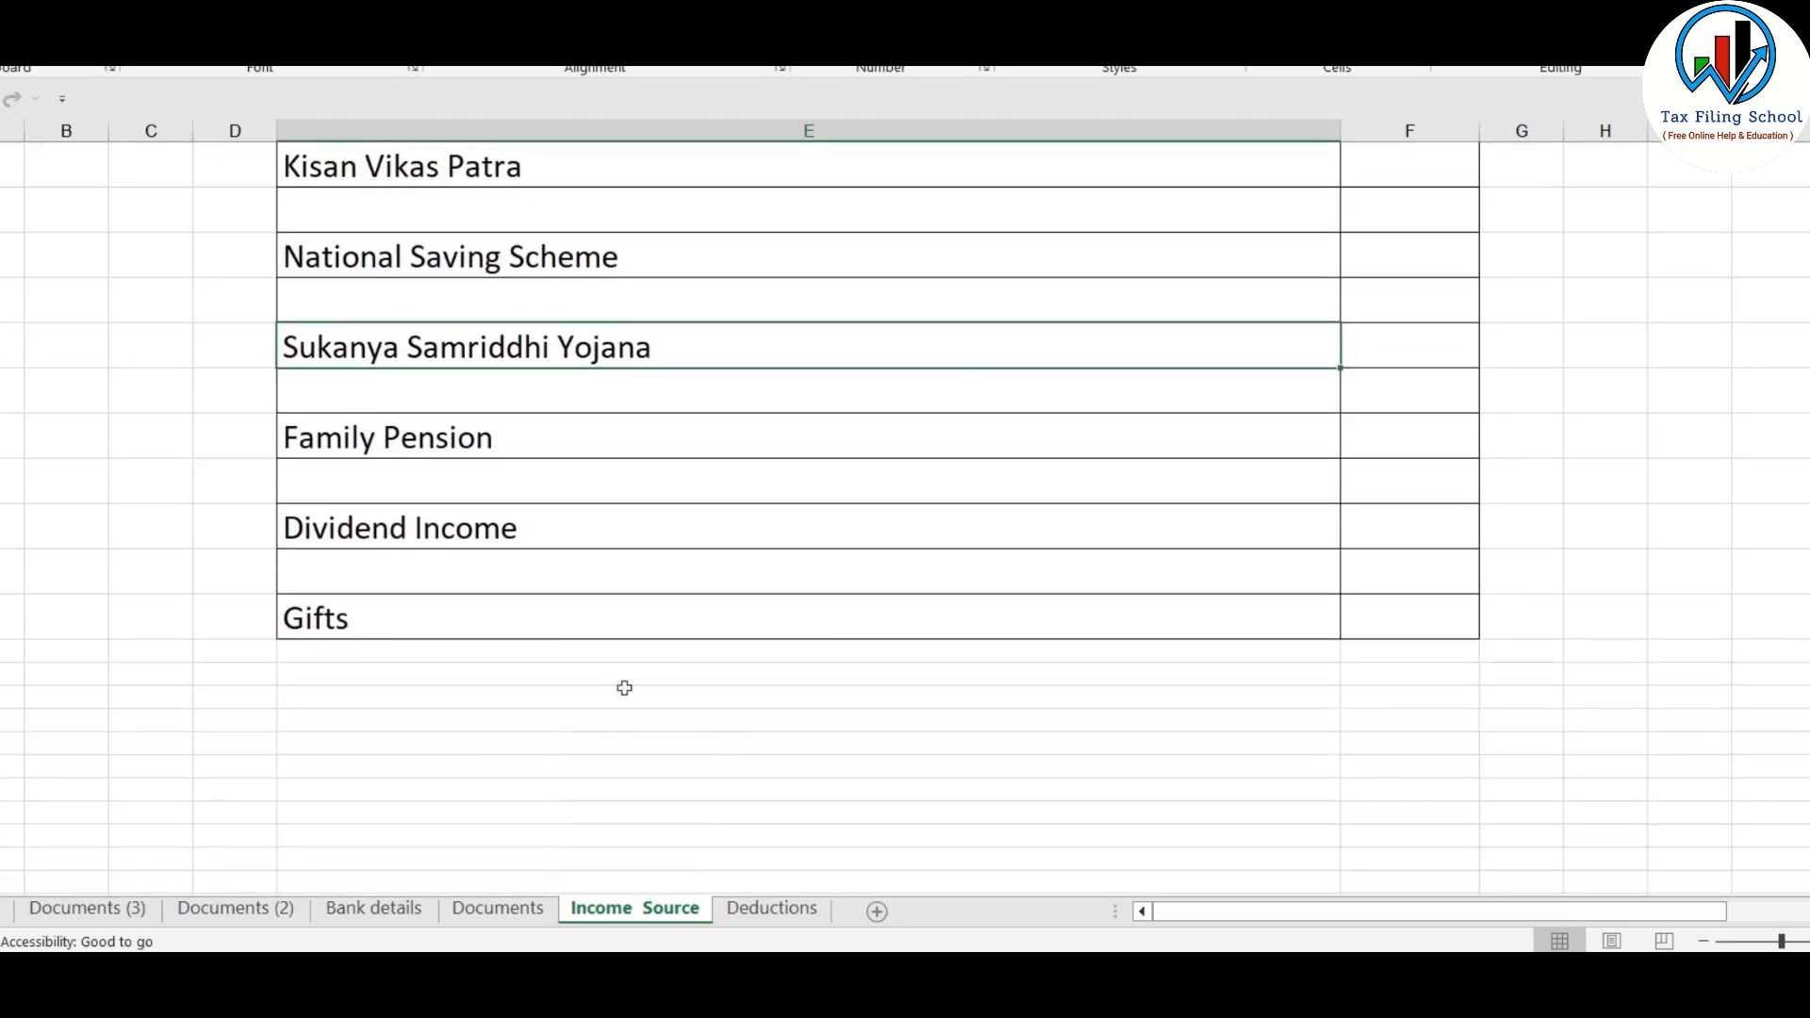
{"action": "left_click", "coordinate": [530, 617]}
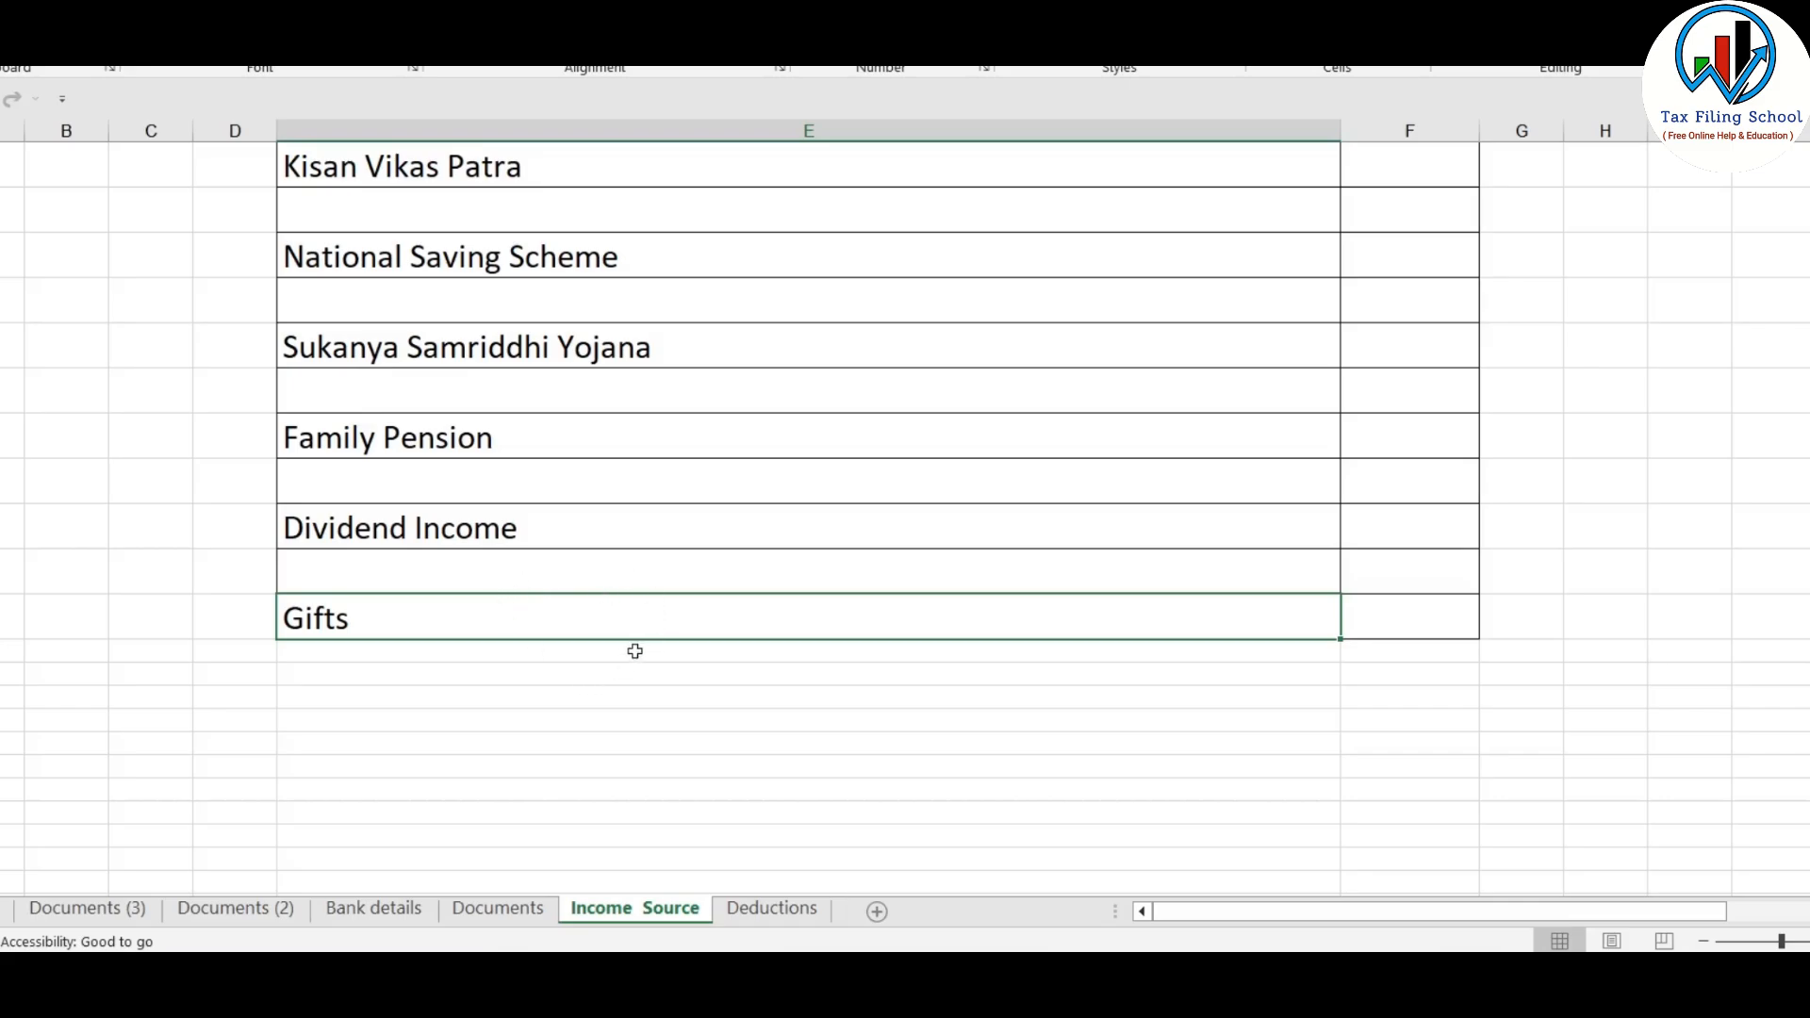
{"action": "left_click", "coordinate": [551, 977]}
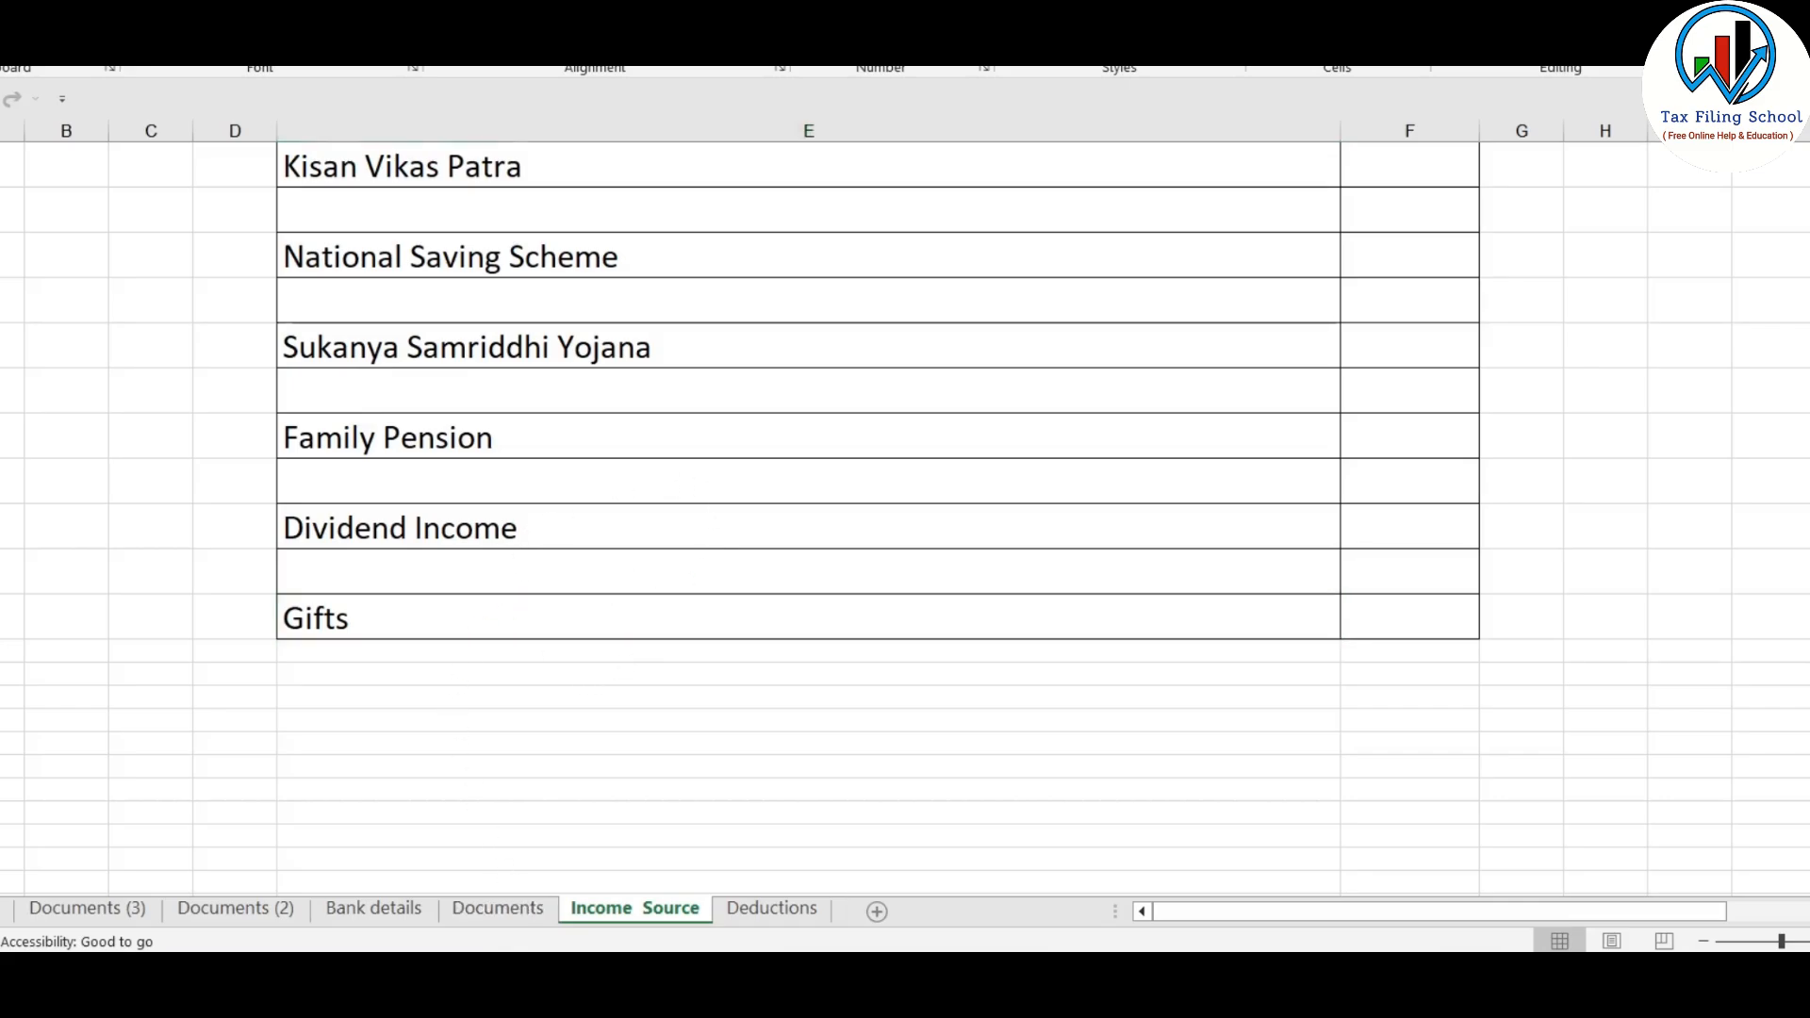
Fill in an exempt income of nature Any Other, described as "Gift received from Father" with amount 75,000, and cancel the entry
{"action": "scroll", "coordinate": [900, 456], "scroll_direction": "down", "scroll_amount": 8}
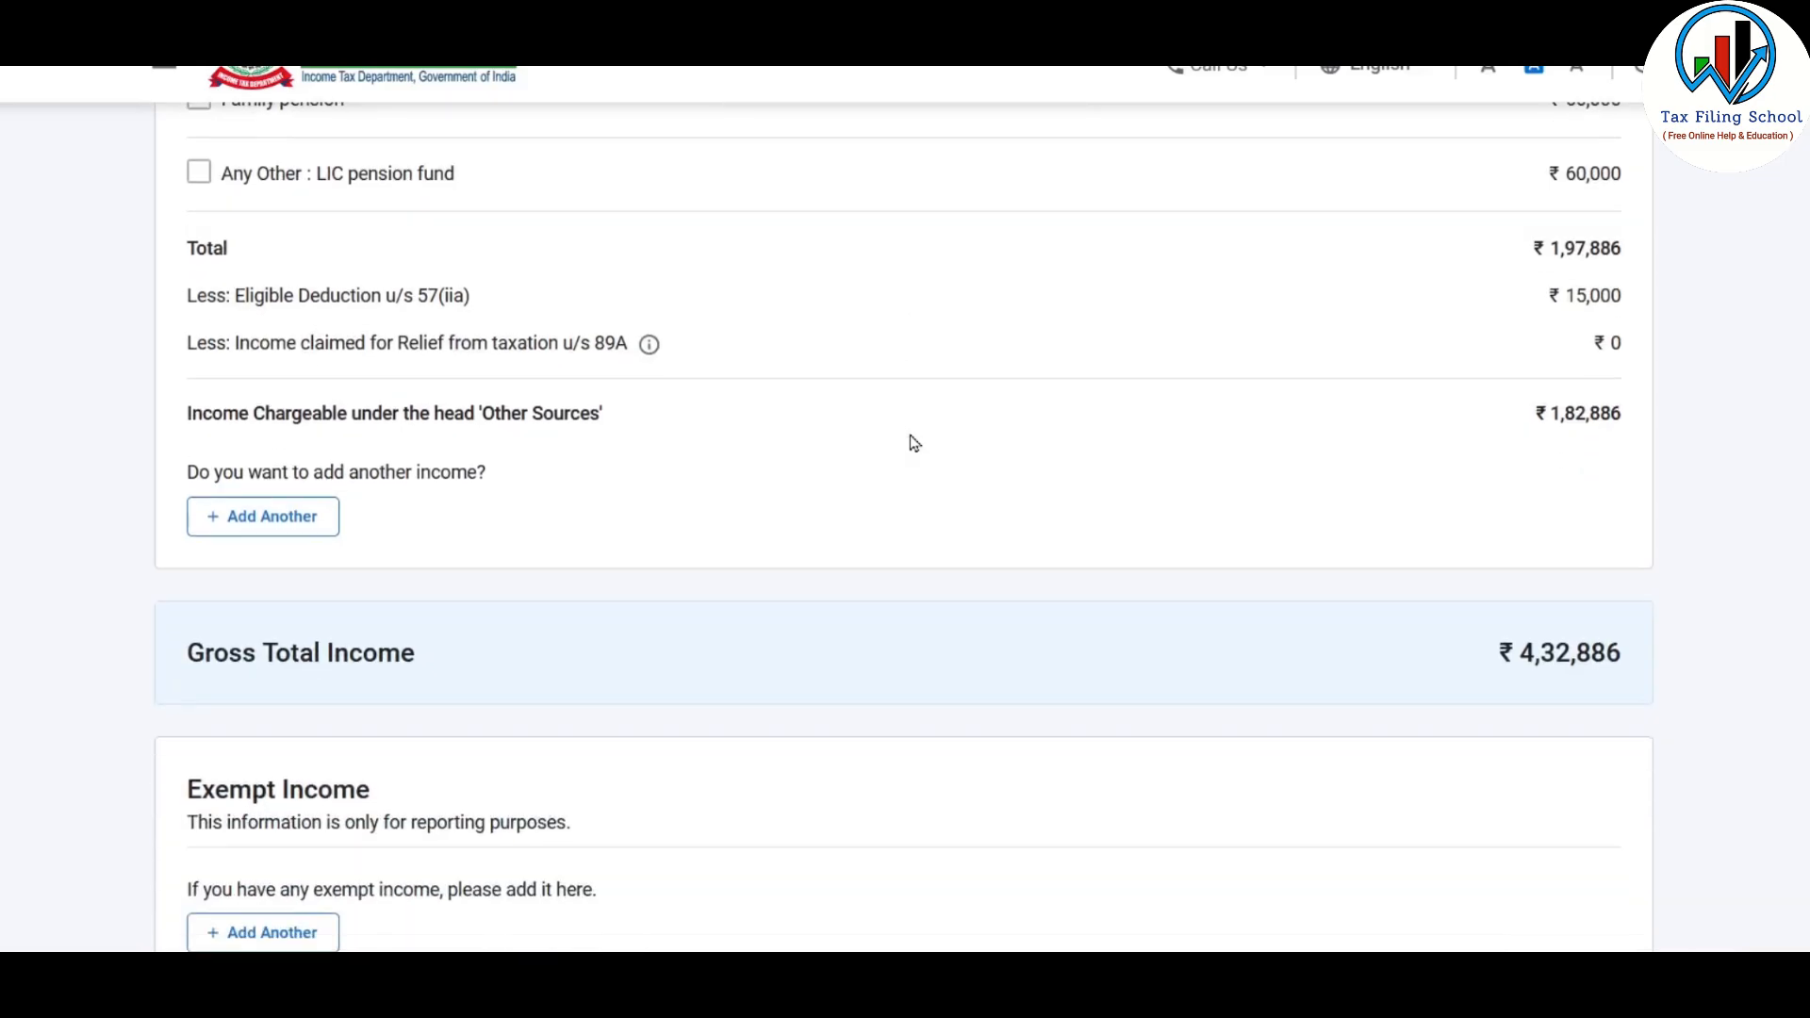
{"action": "scroll", "coordinate": [913, 443], "scroll_direction": "down", "scroll_amount": 1}
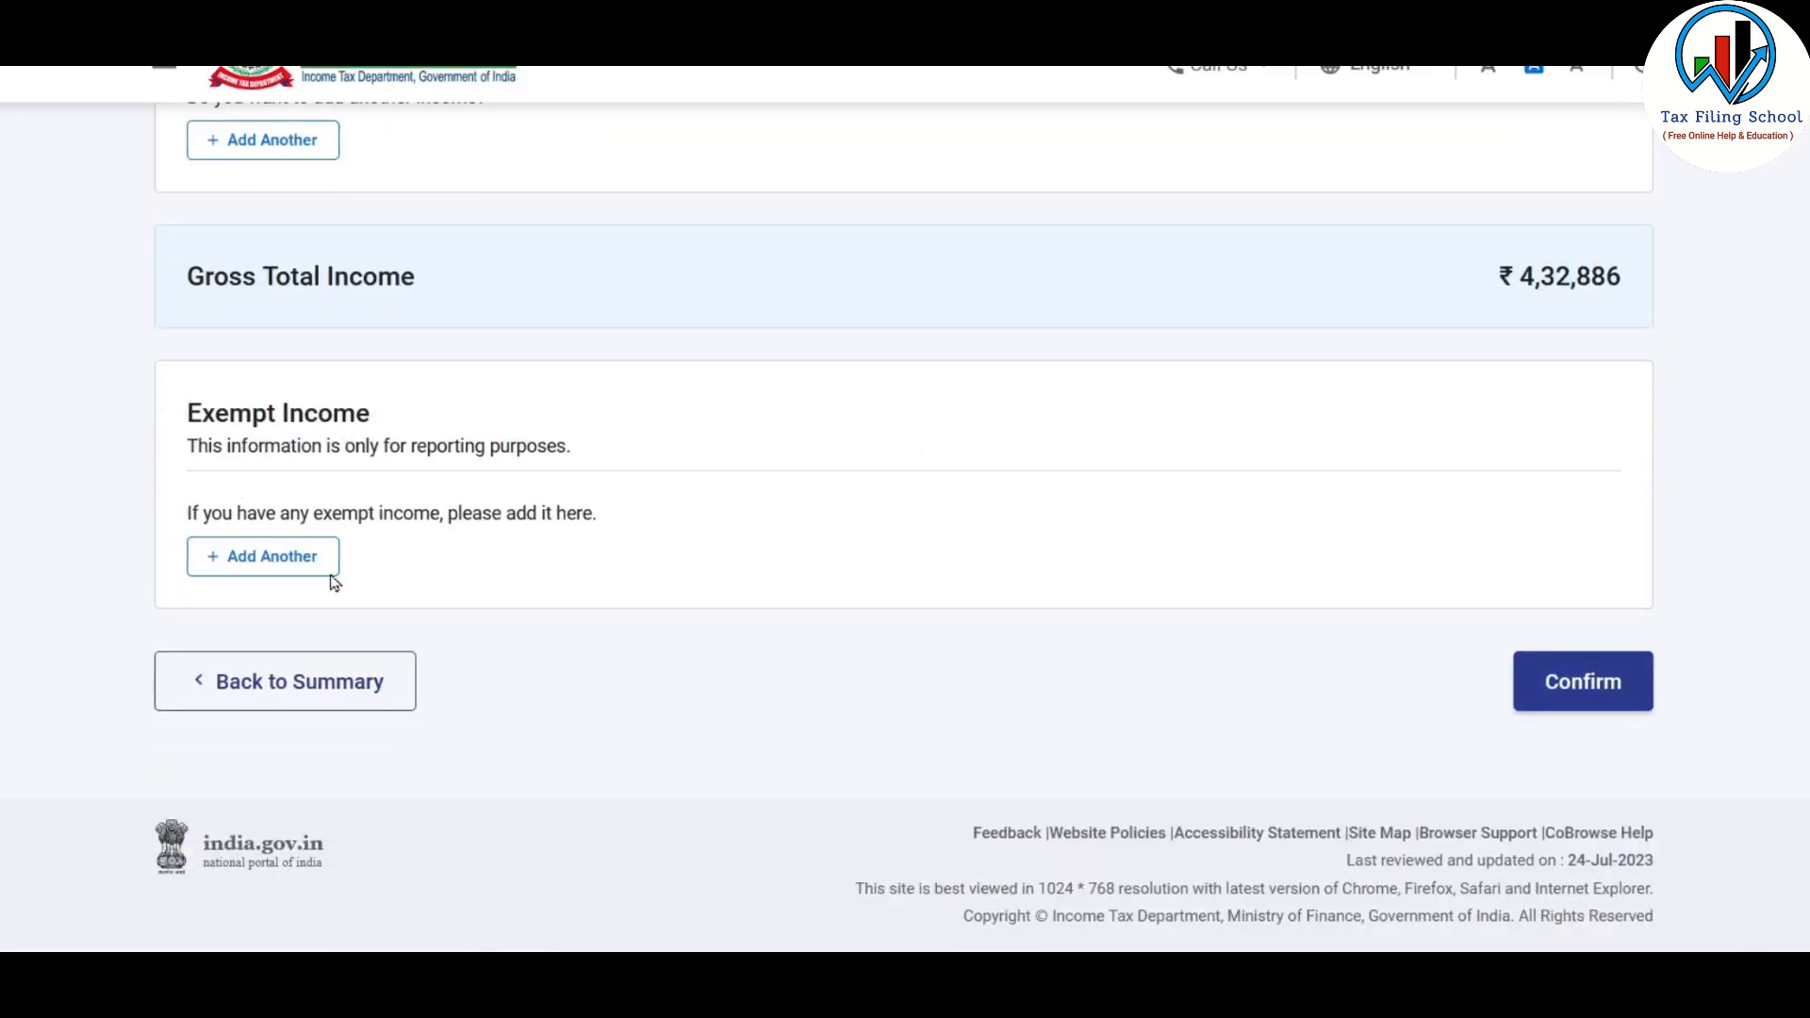
{"action": "left_click", "coordinate": [287, 564]}
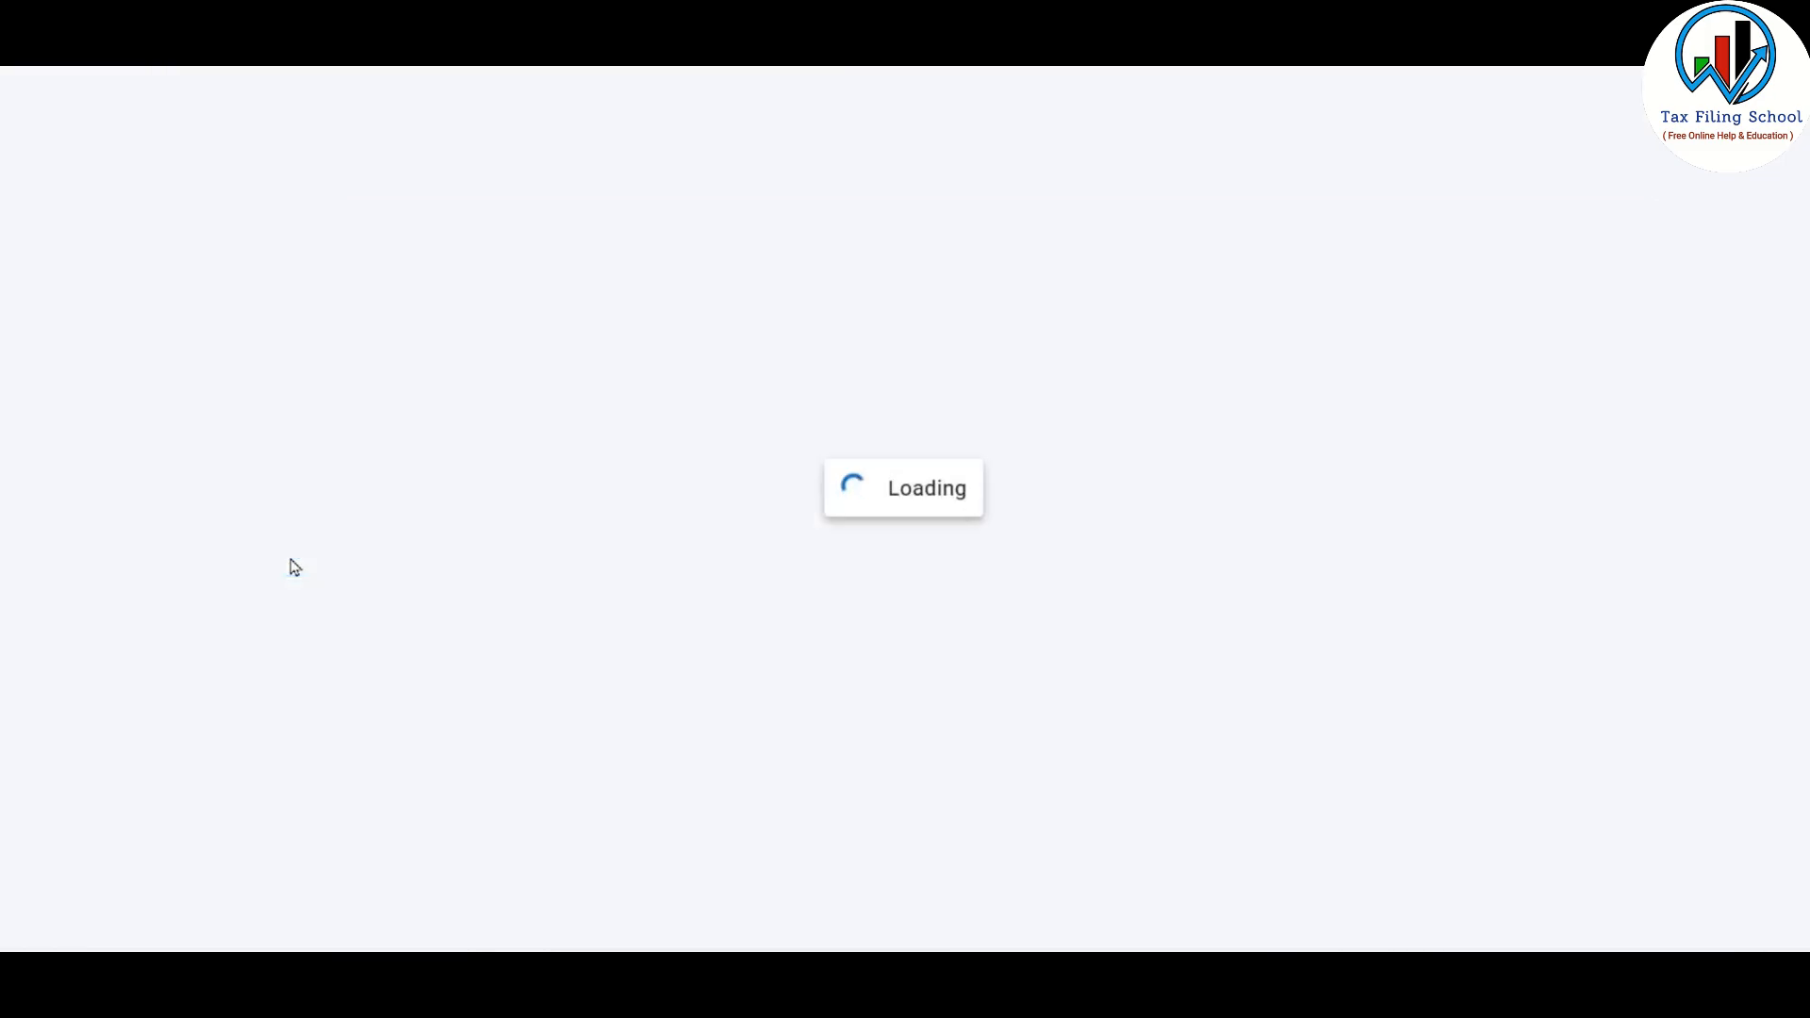
{"action": "left_click", "coordinate": [543, 373]}
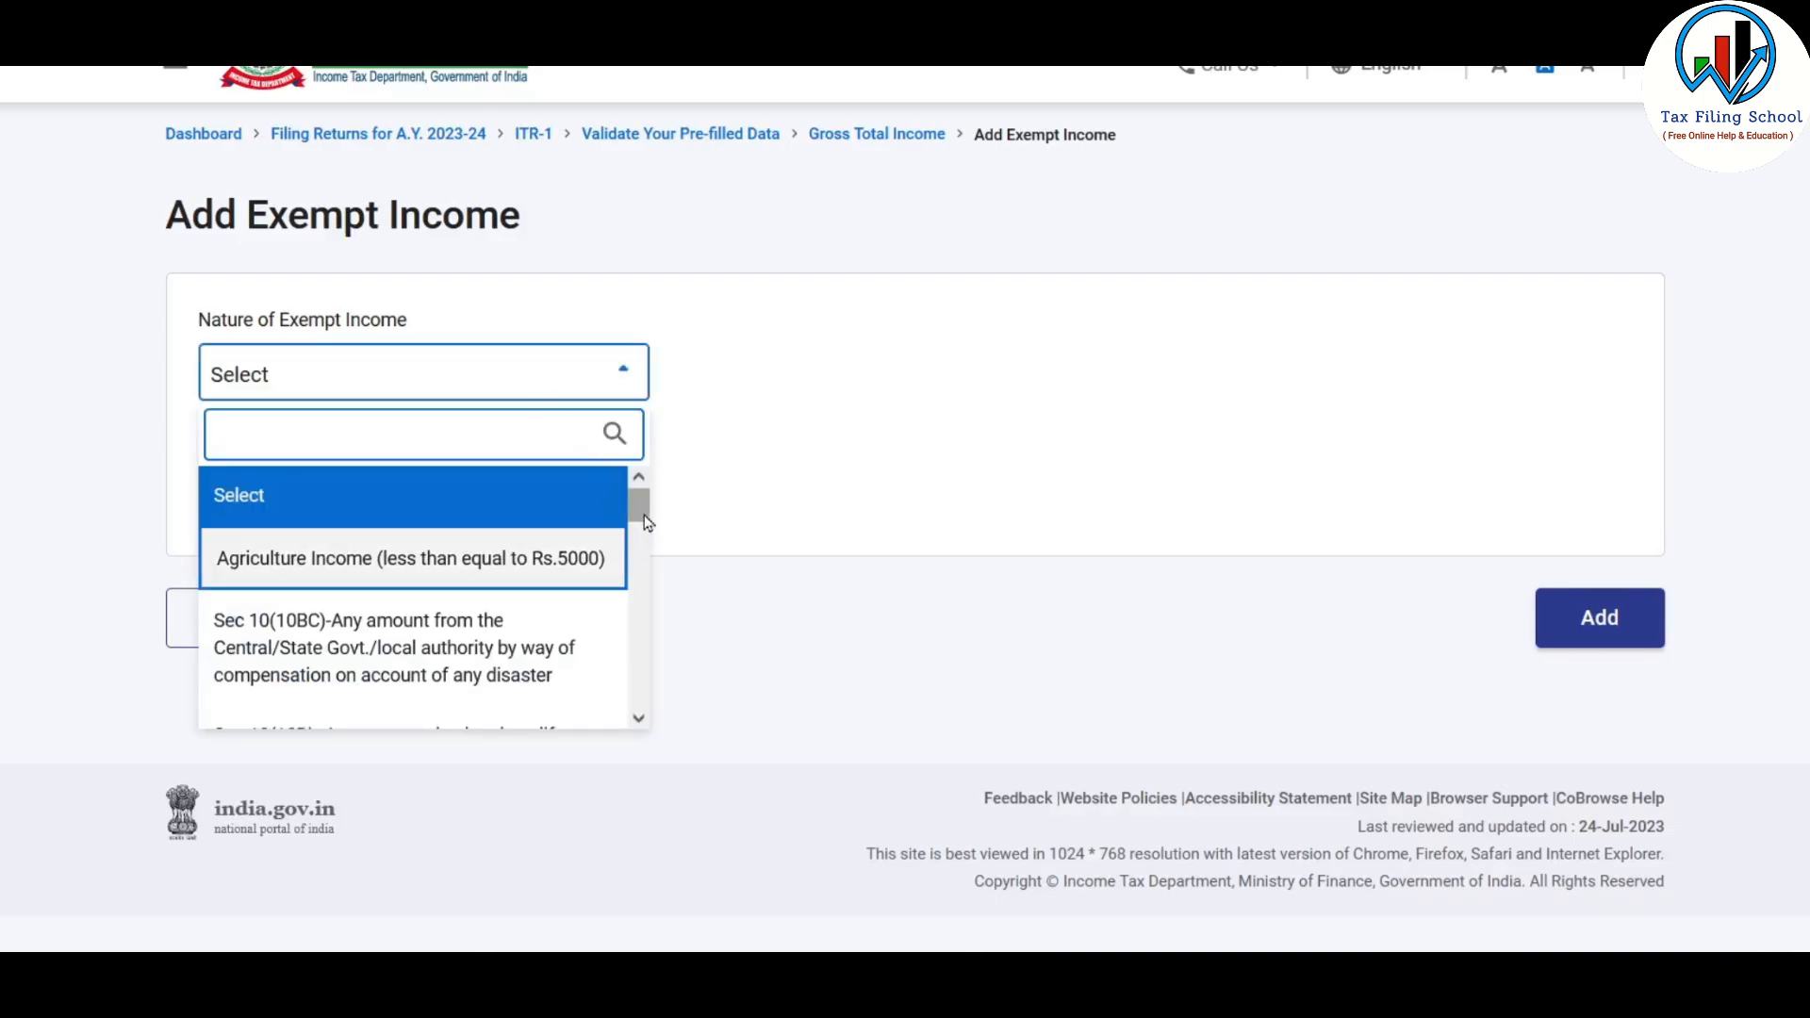
{"action": "left_click_drag", "start_coordinate": [645, 521], "coordinate": [640, 562]}
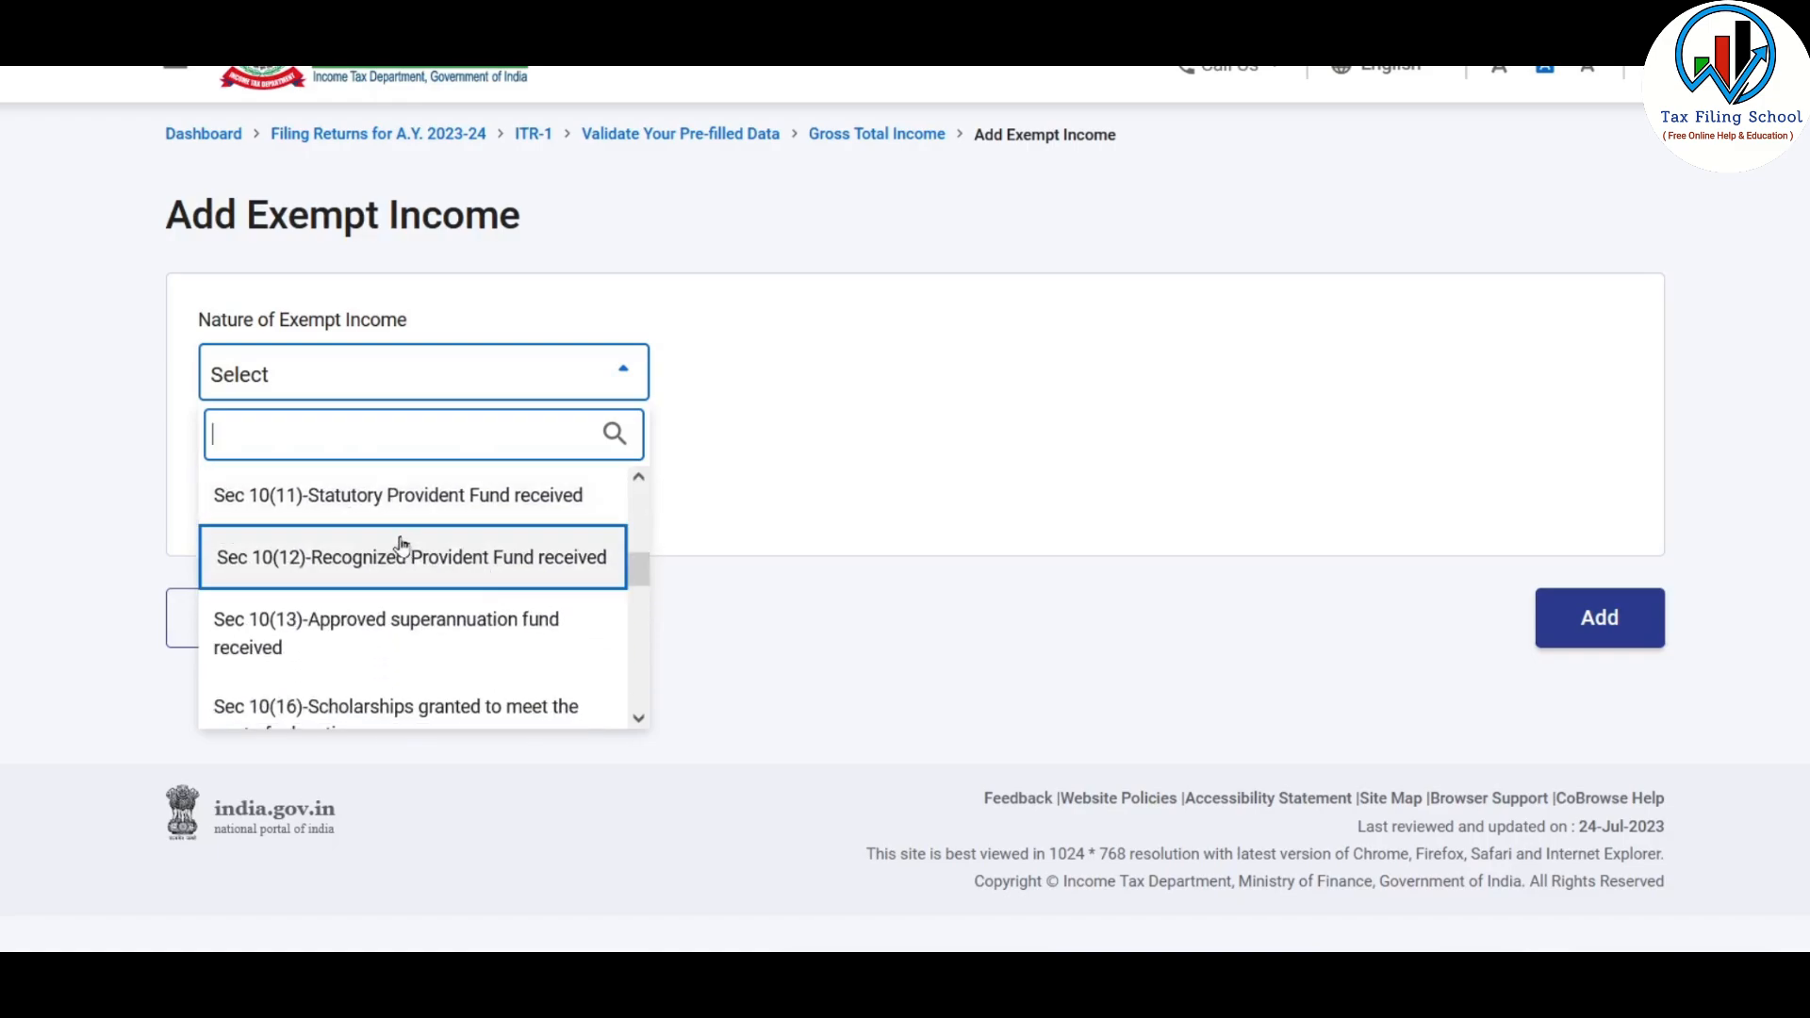
{"action": "left_click_drag", "start_coordinate": [631, 567], "coordinate": [675, 701]}
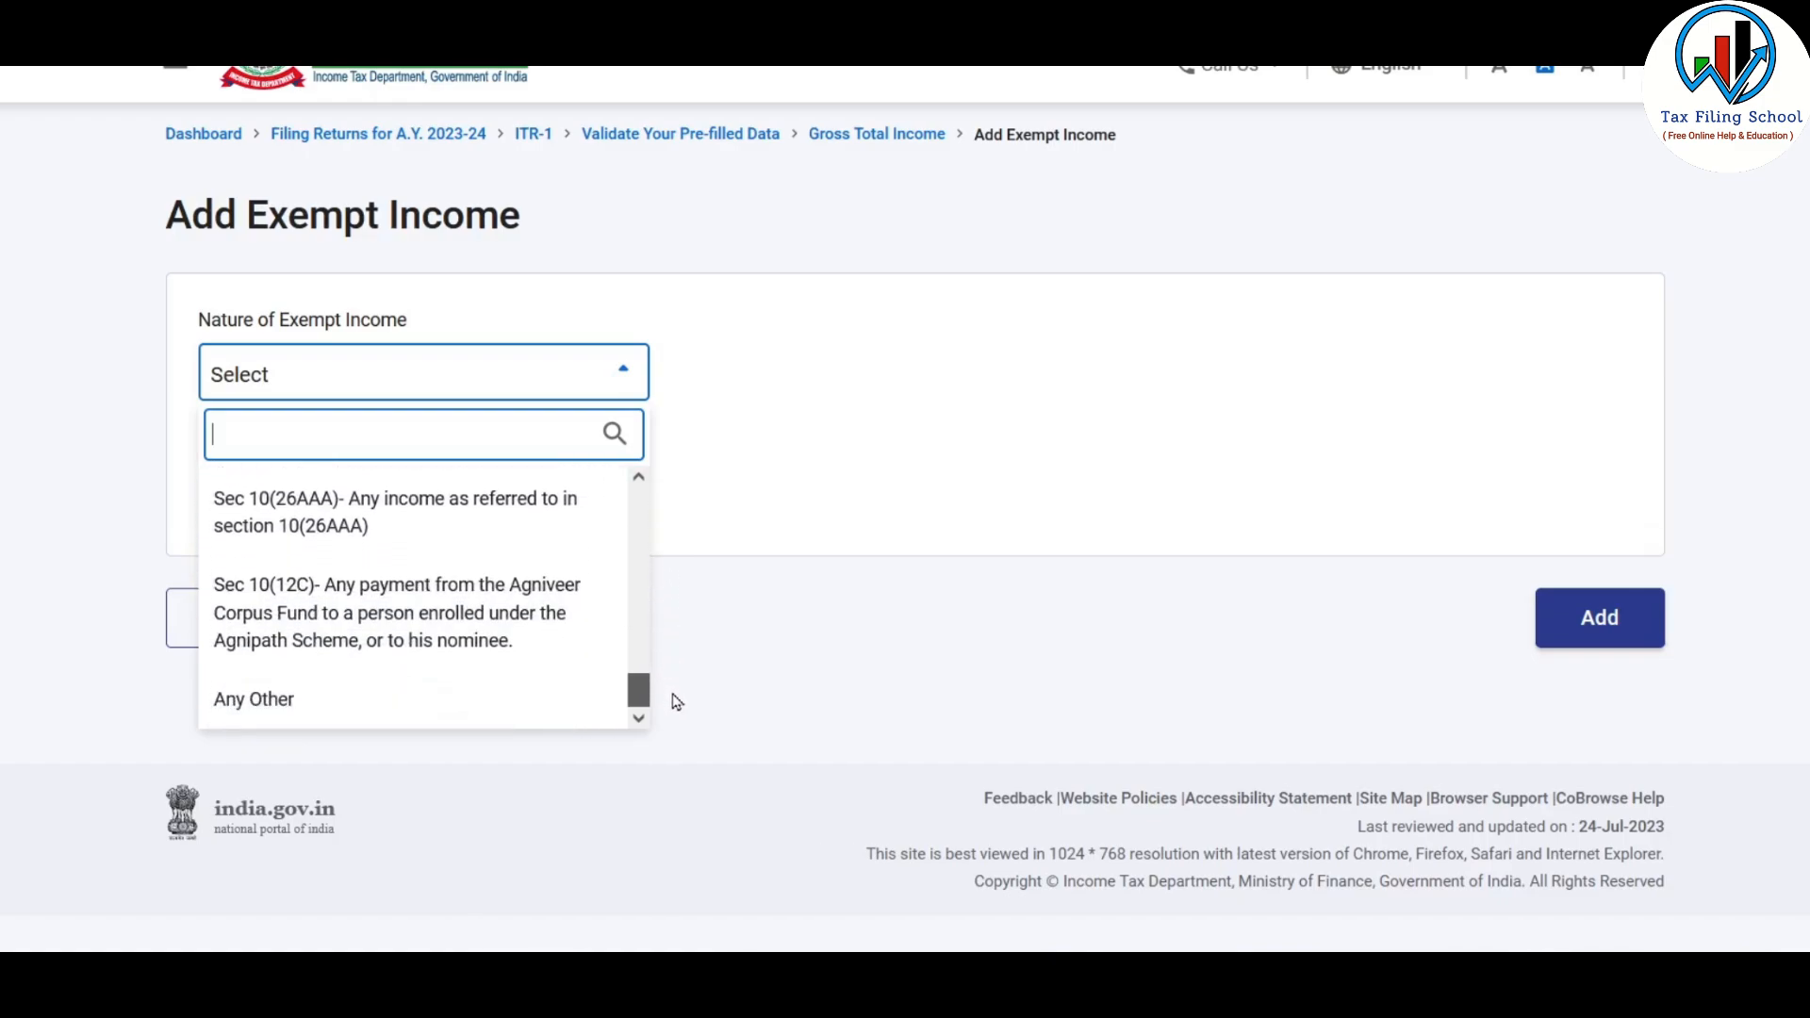
{"action": "left_click", "coordinate": [366, 702]}
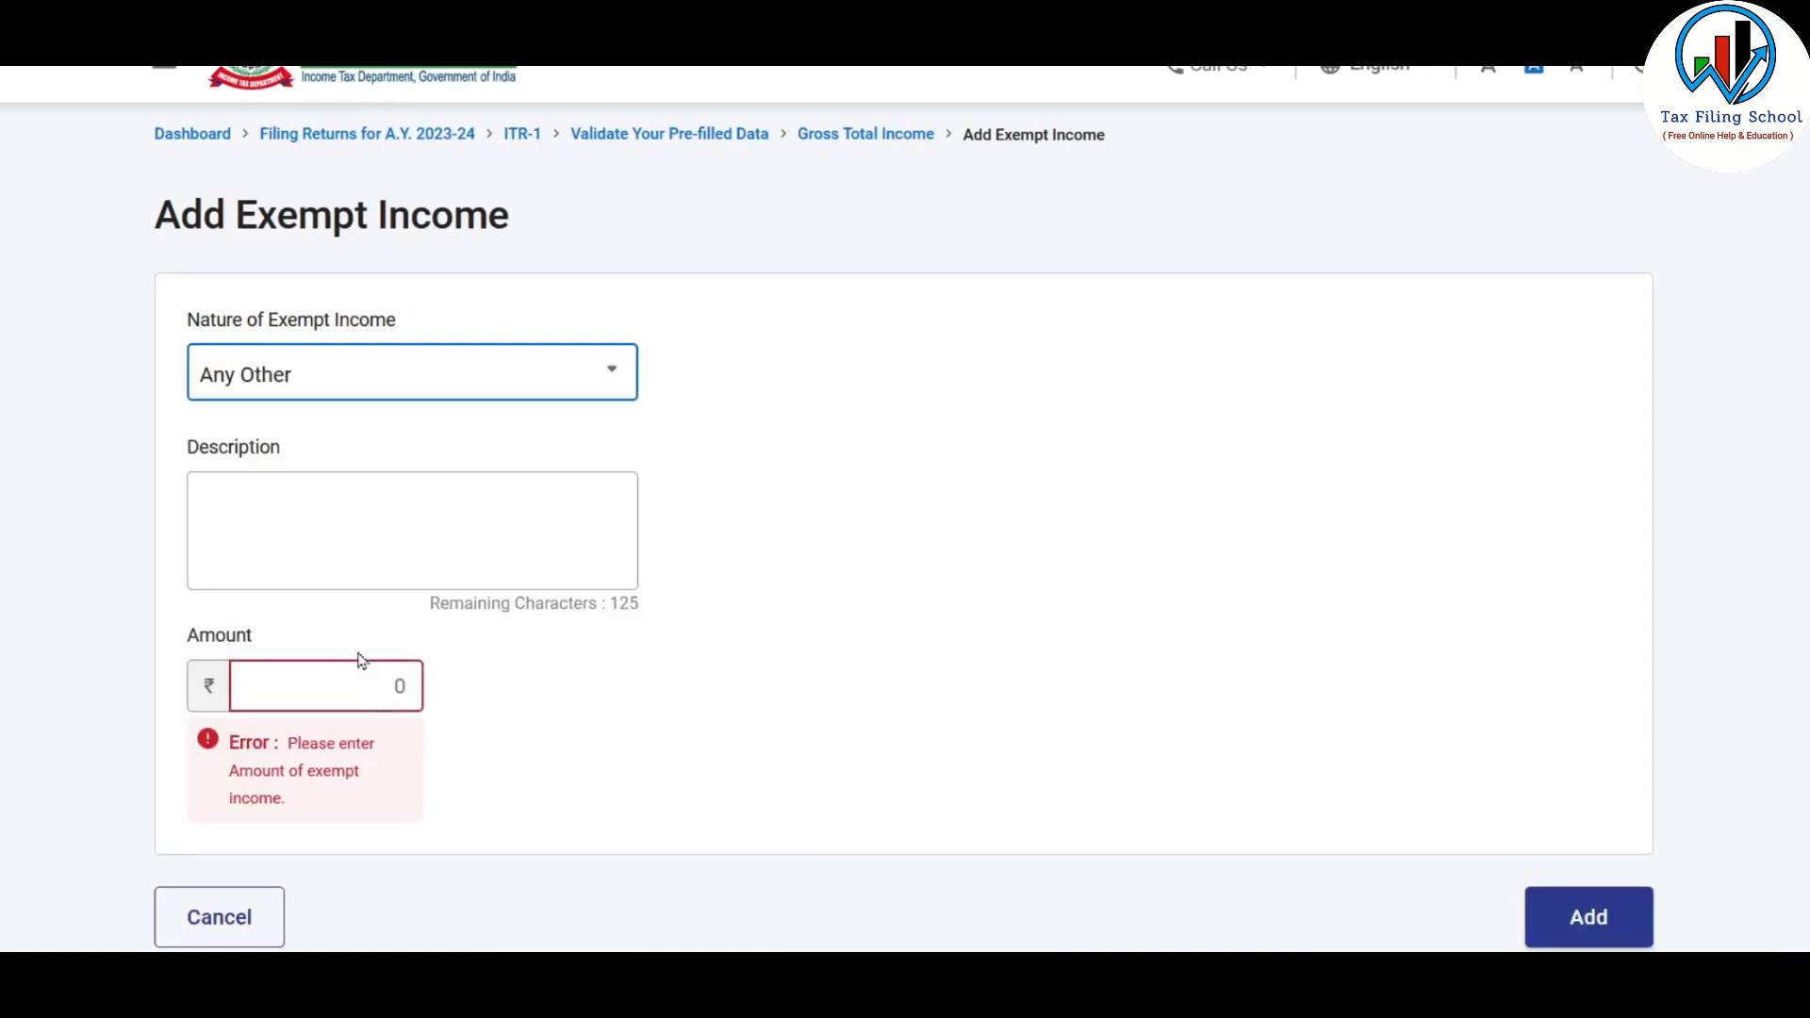
{"action": "left_click", "coordinate": [298, 503]}
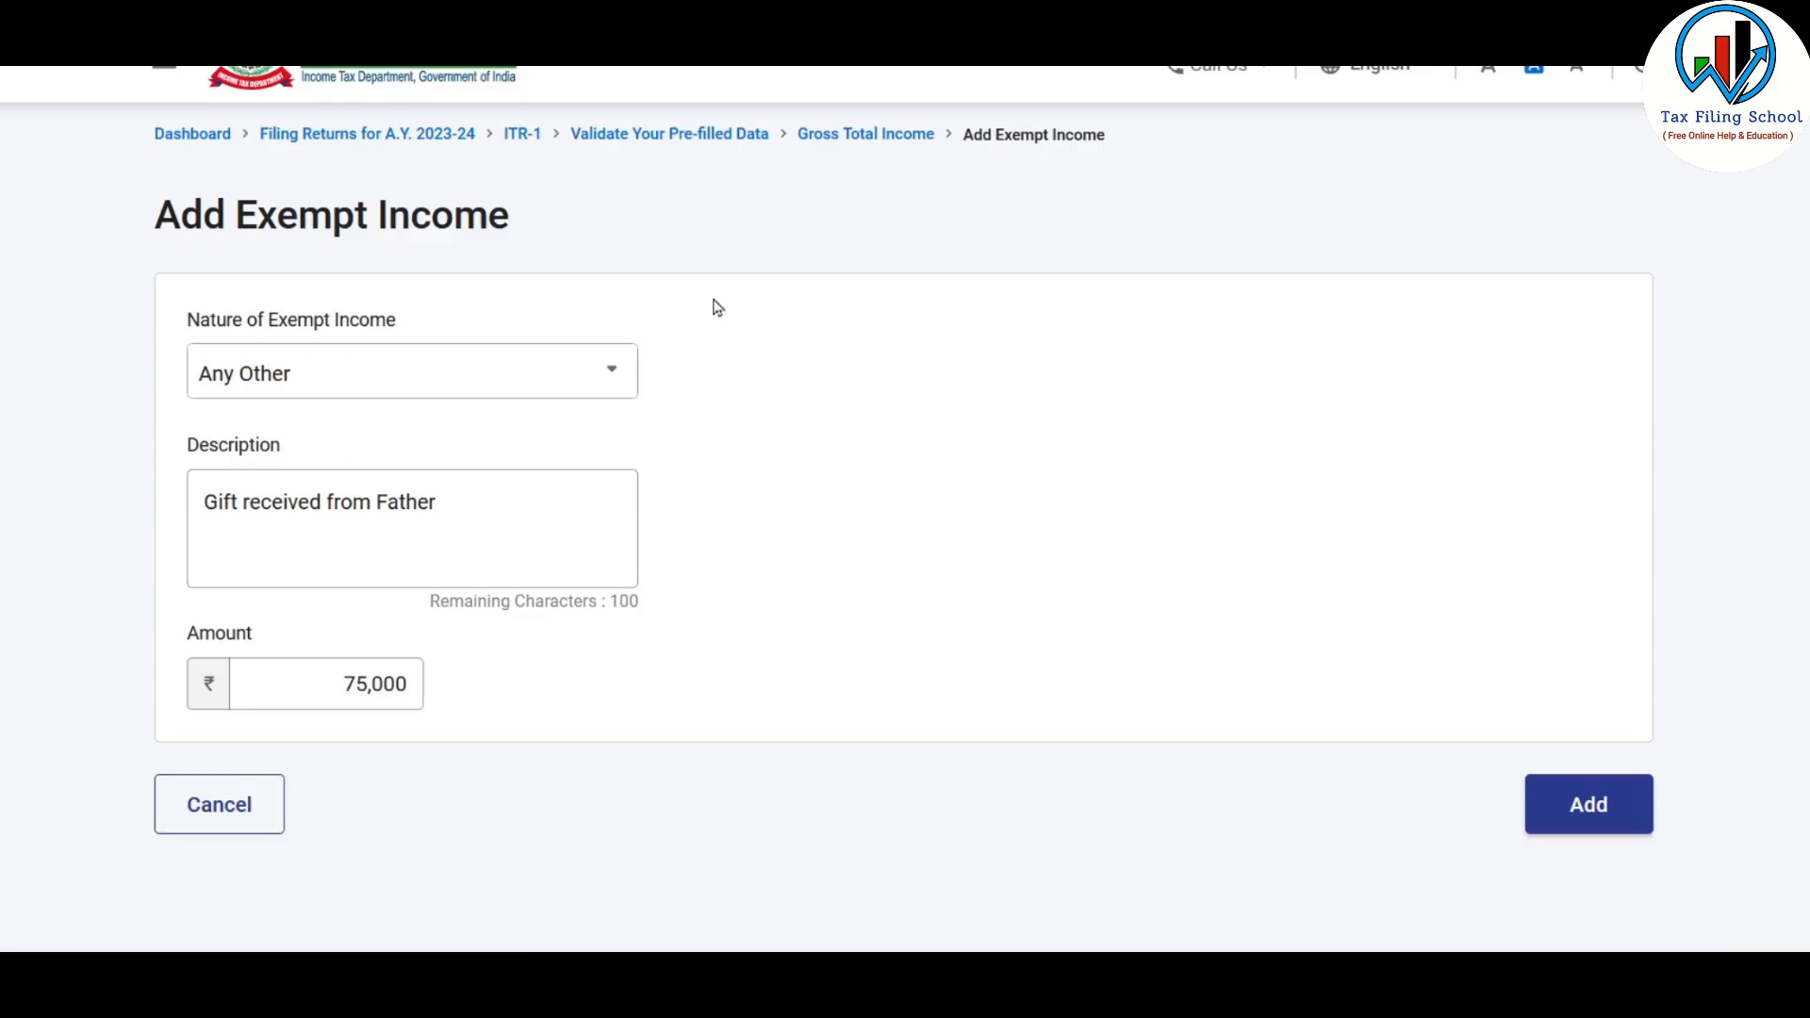
{"action": "left_click", "coordinate": [248, 817]}
Review the income heads and confirm the Gross Total Income section of the return
{"action": "scroll", "coordinate": [1173, 413], "scroll_direction": "down", "scroll_amount": 12}
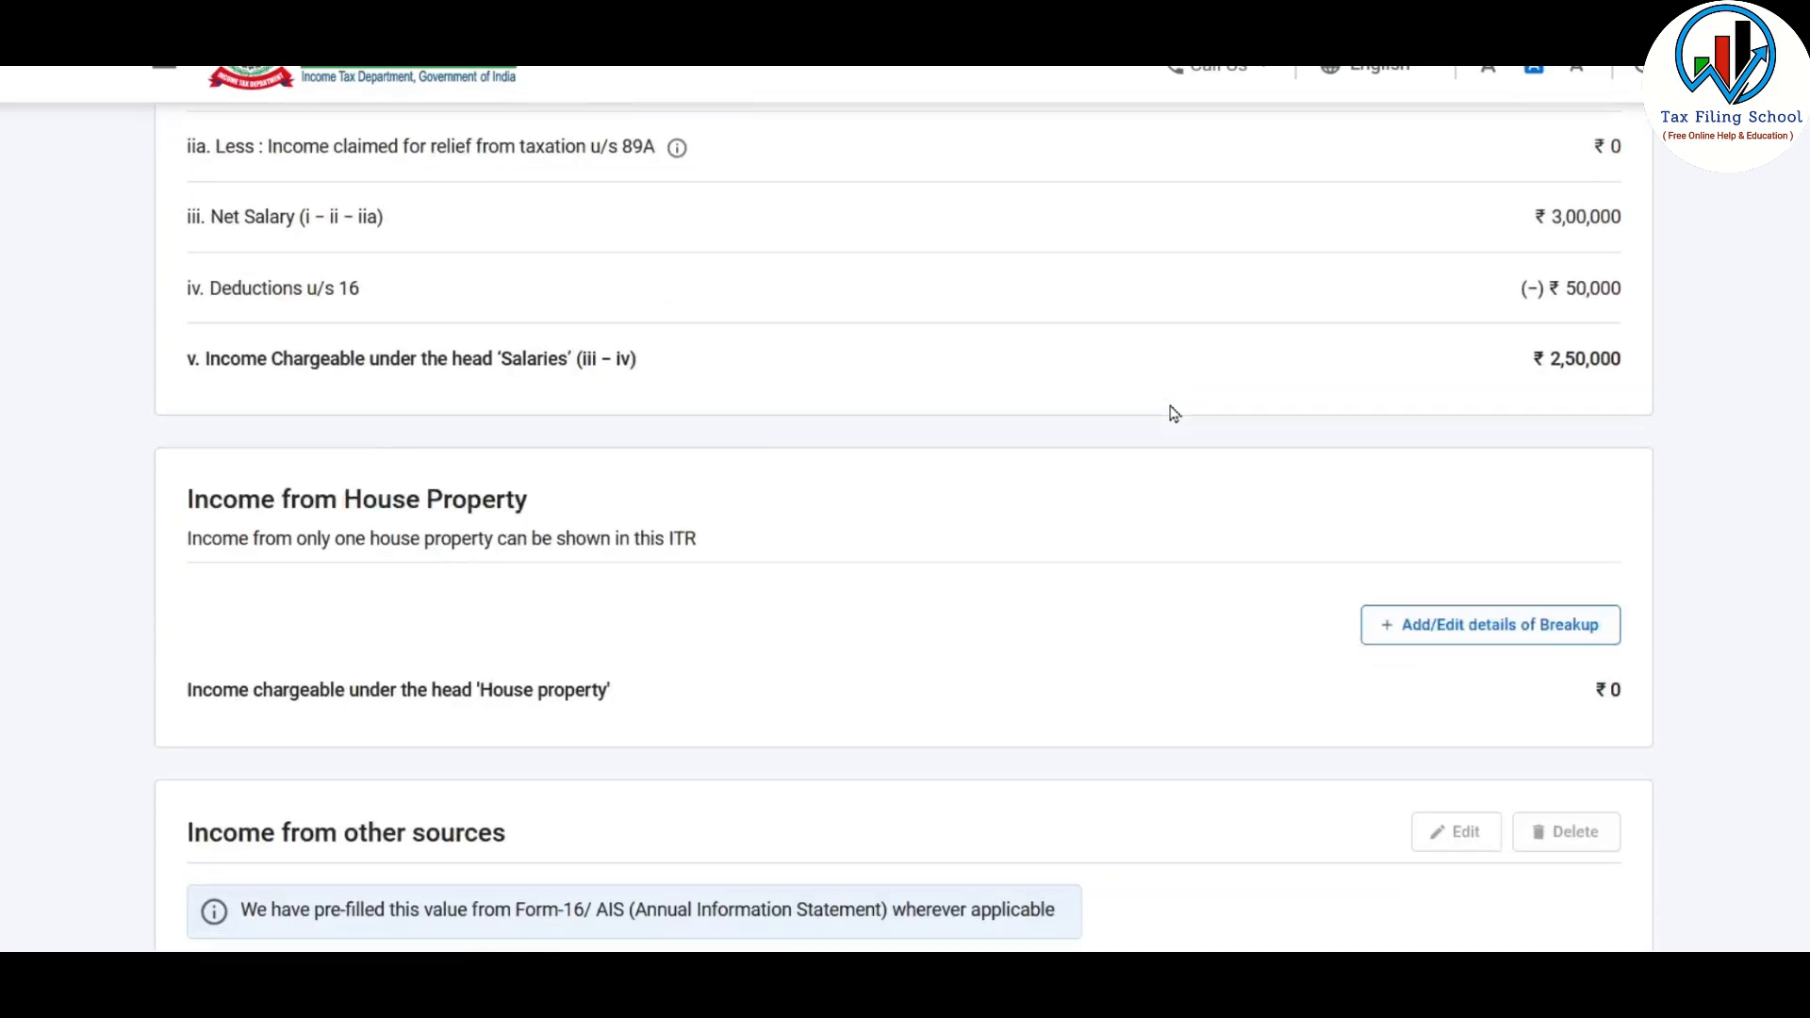
{"action": "scroll", "coordinate": [1173, 413], "scroll_direction": "down", "scroll_amount": 8}
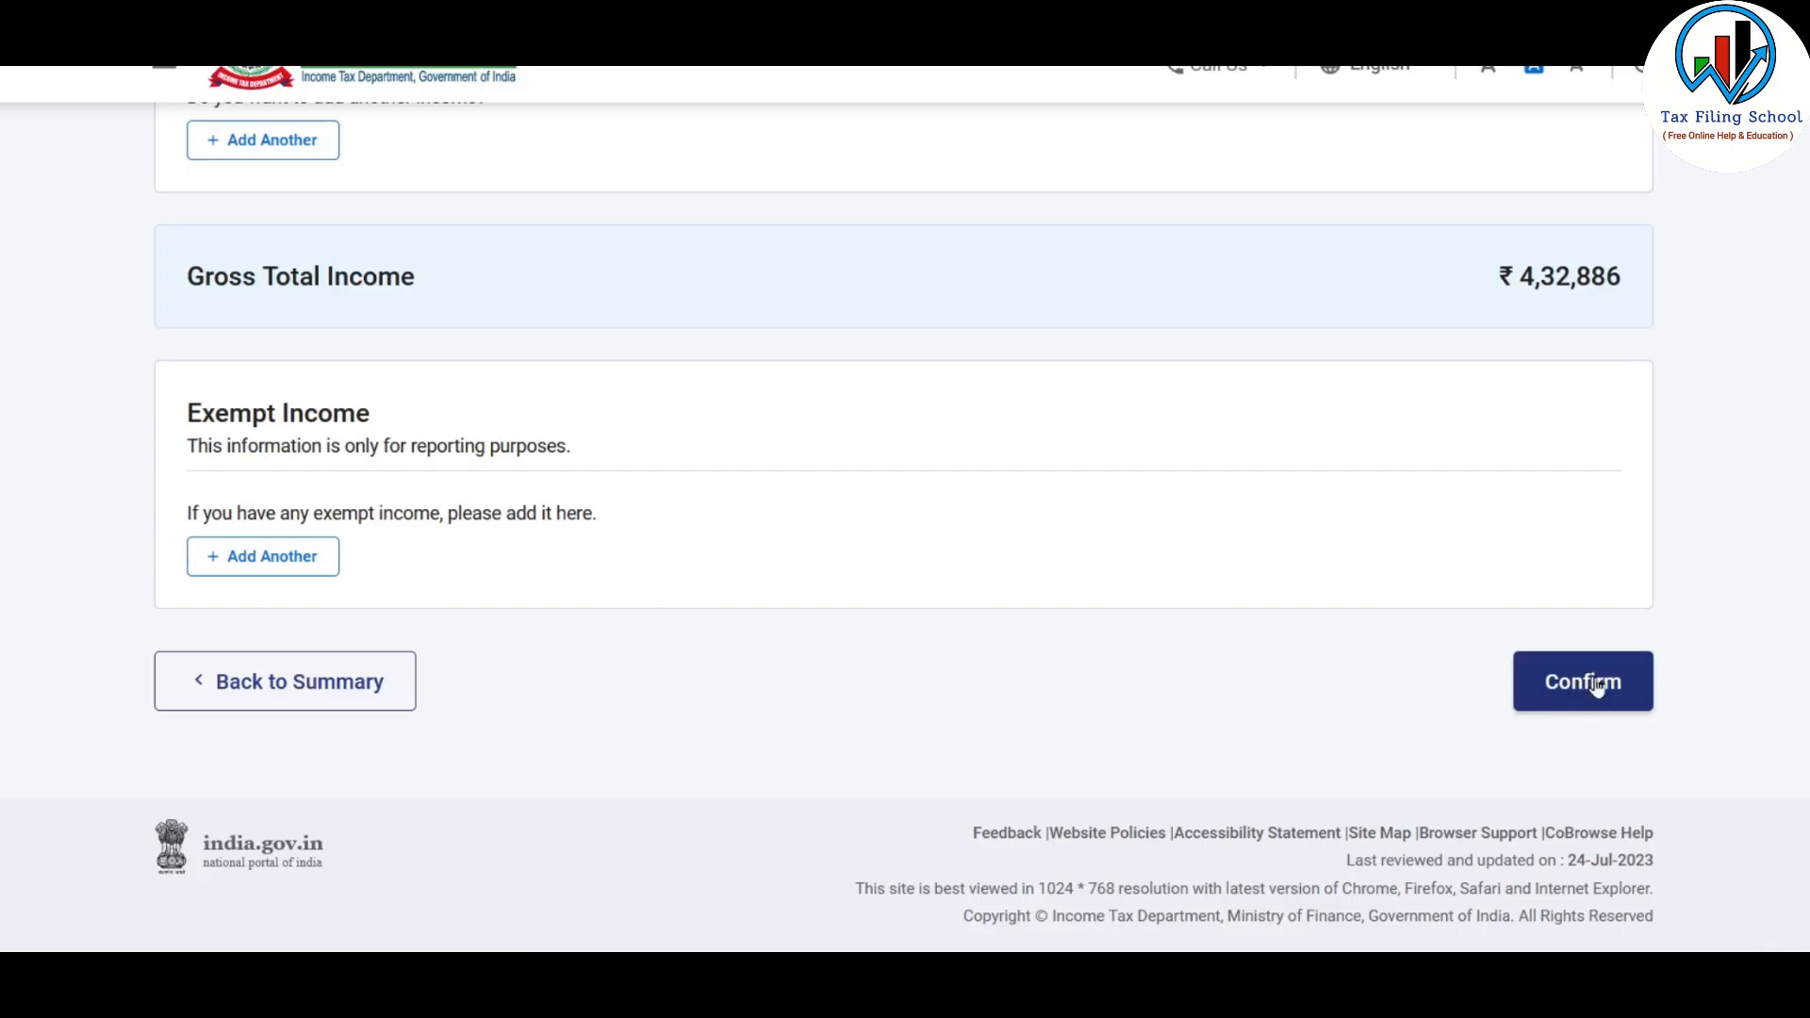
{"action": "left_click", "coordinate": [1599, 686]}
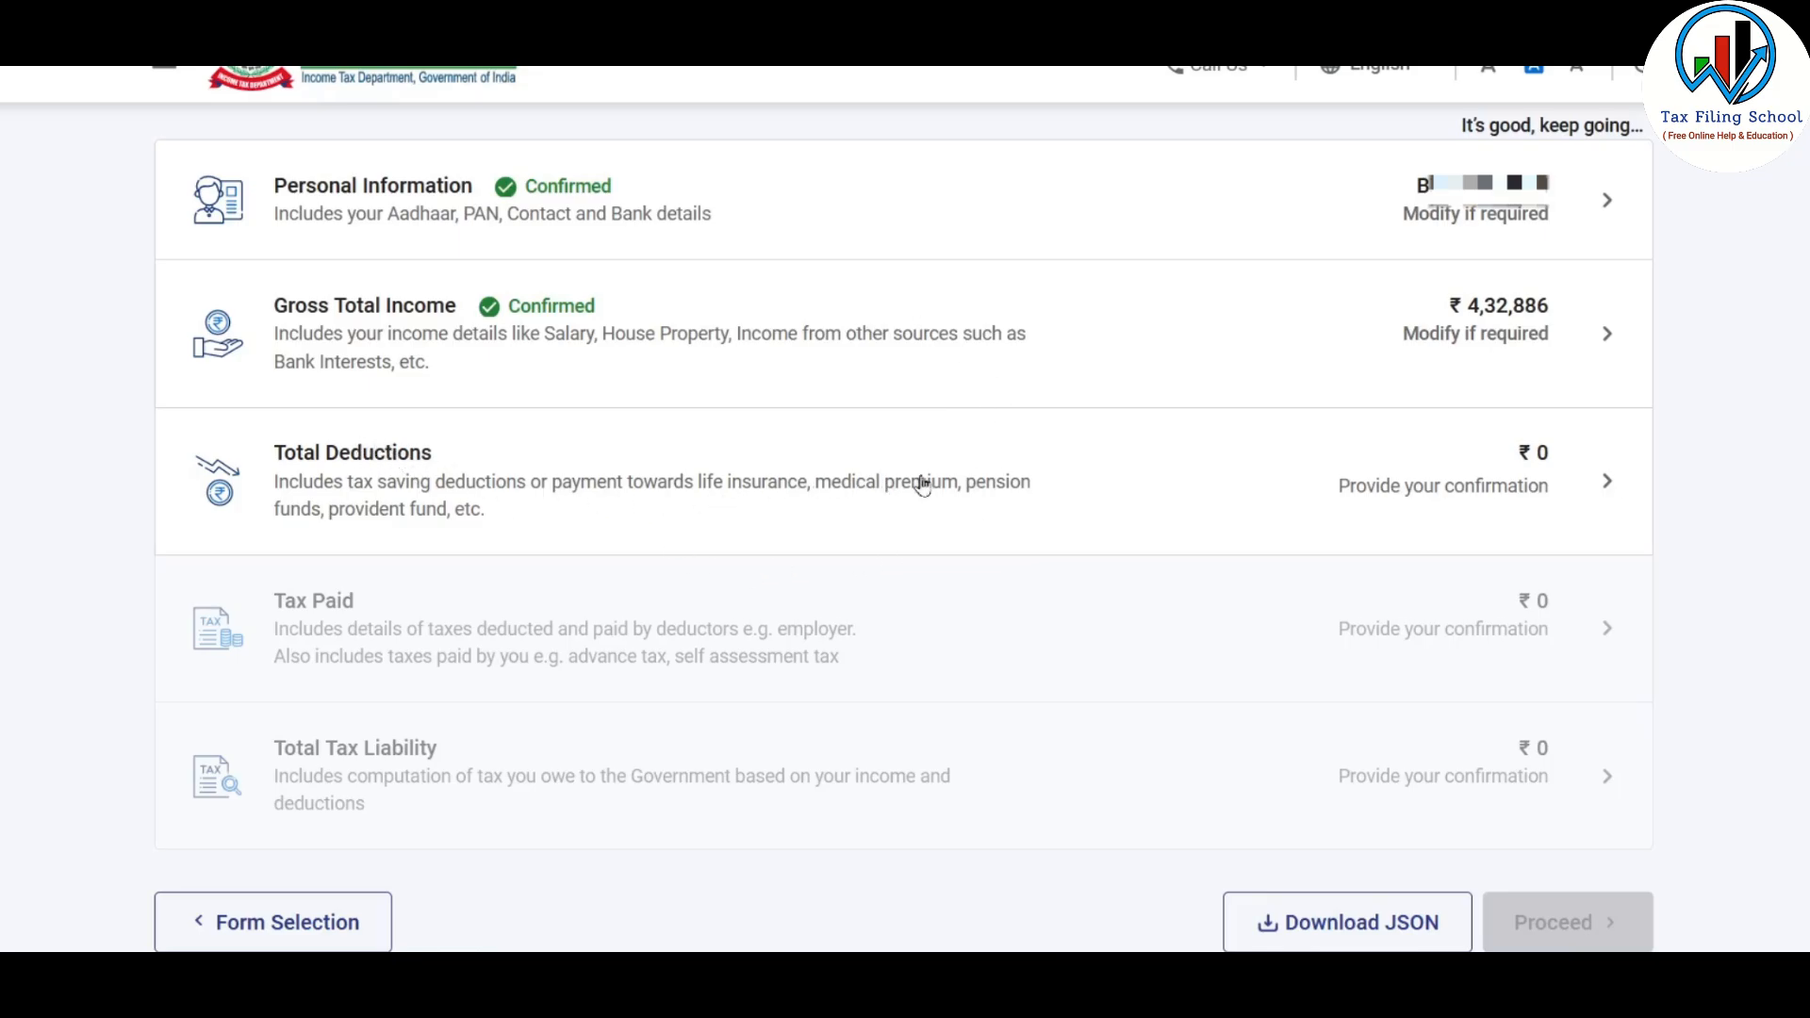
Open the Total Deductions section and skip its eligibility questions, confirming the skip
{"action": "left_click", "coordinate": [987, 487]}
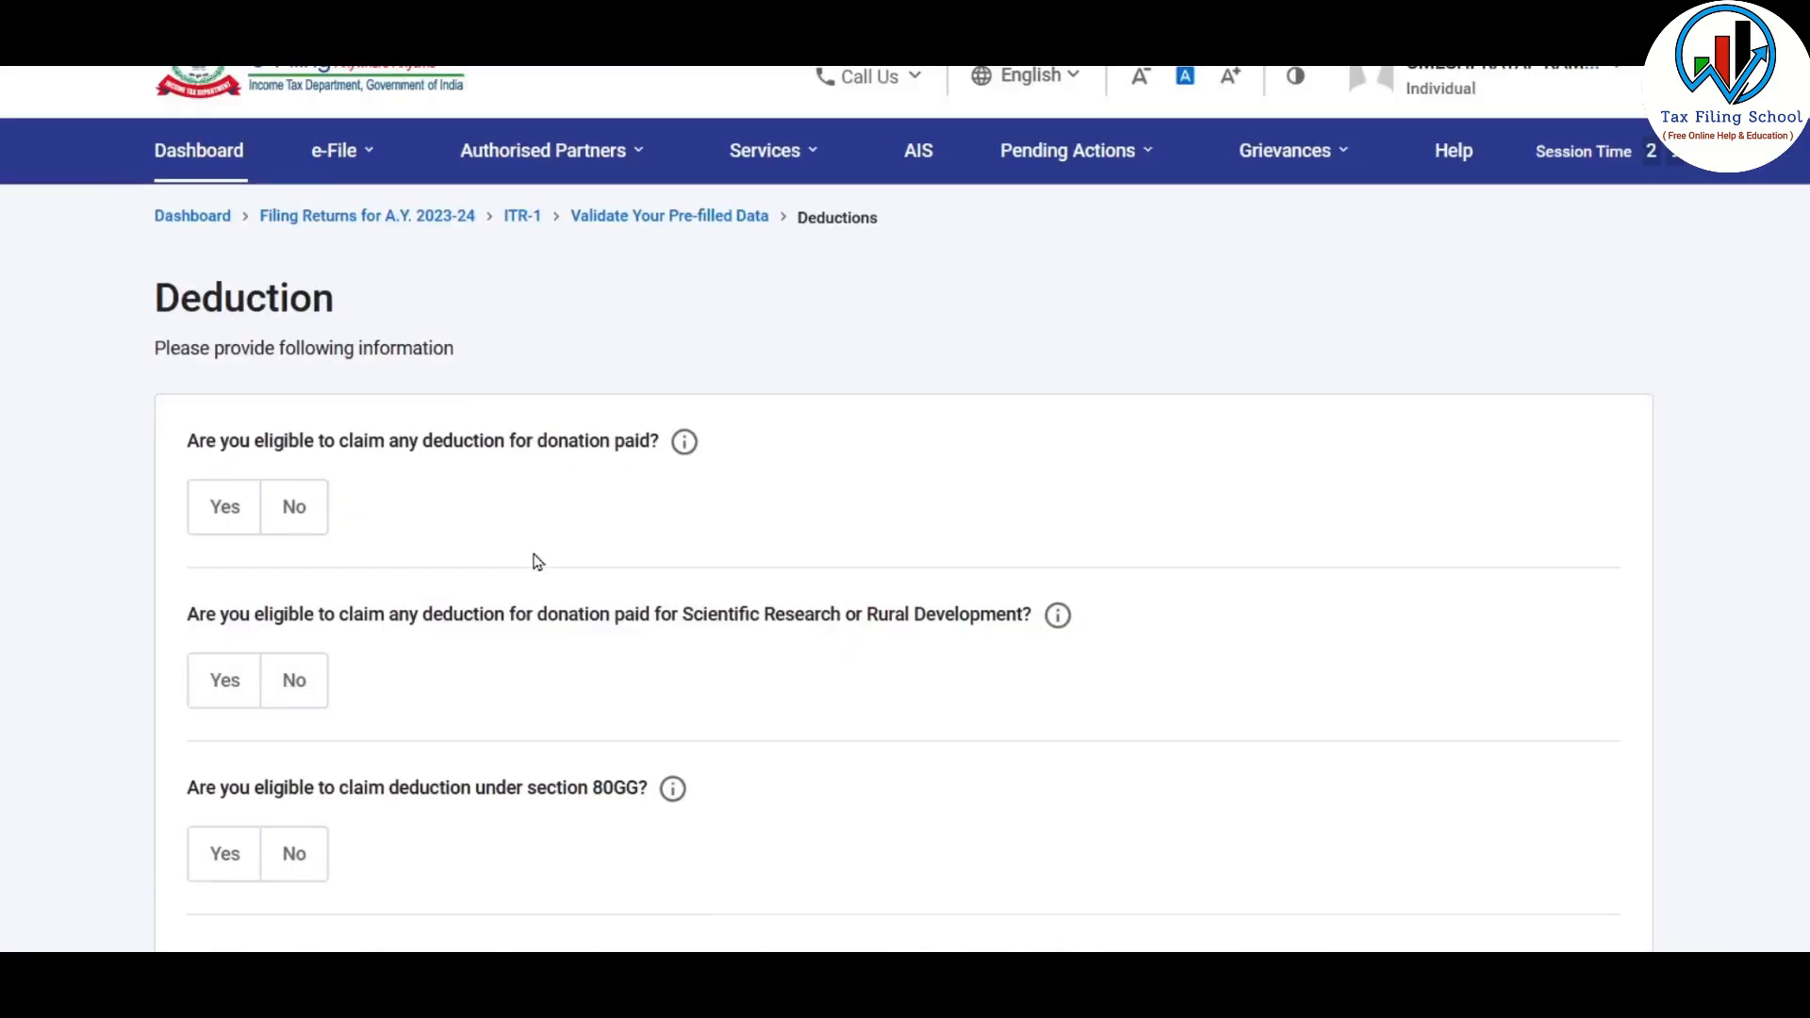
{"action": "scroll", "coordinate": [537, 562], "scroll_direction": "down", "scroll_amount": 15}
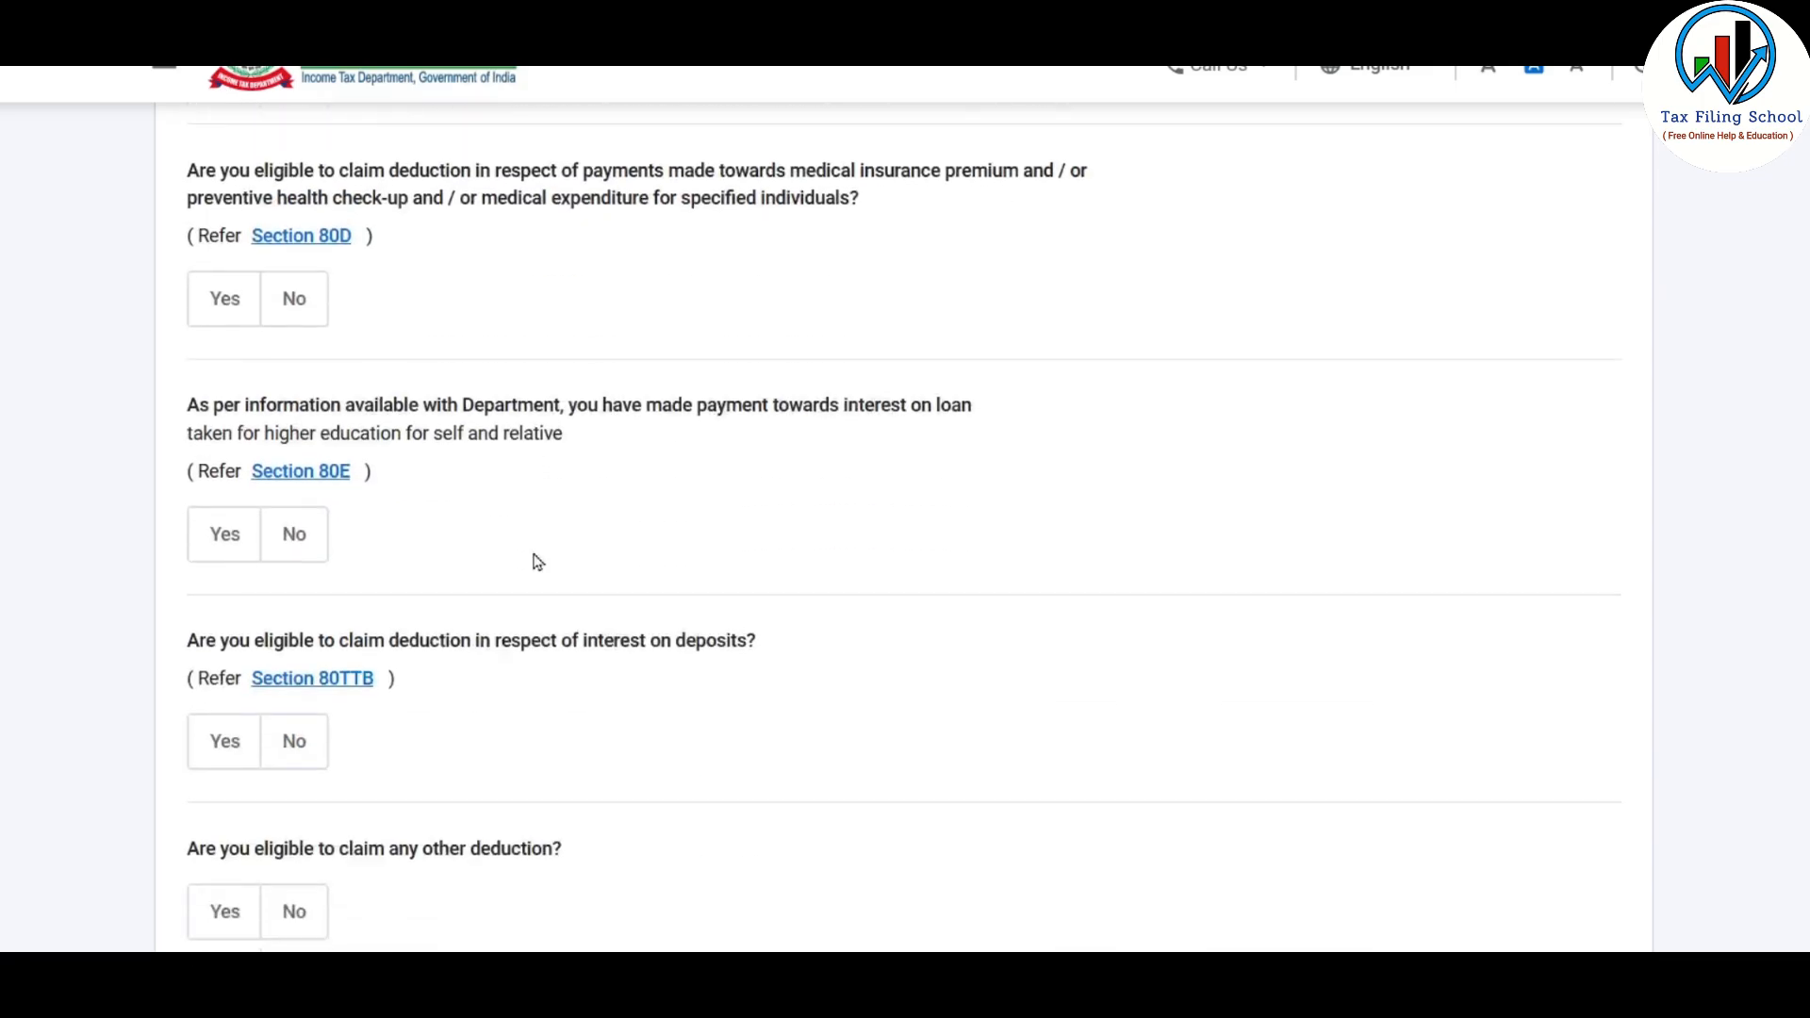
{"action": "scroll", "coordinate": [509, 585], "scroll_direction": "down", "scroll_amount": 1}
{"action": "left_click", "coordinate": [477, 603]}
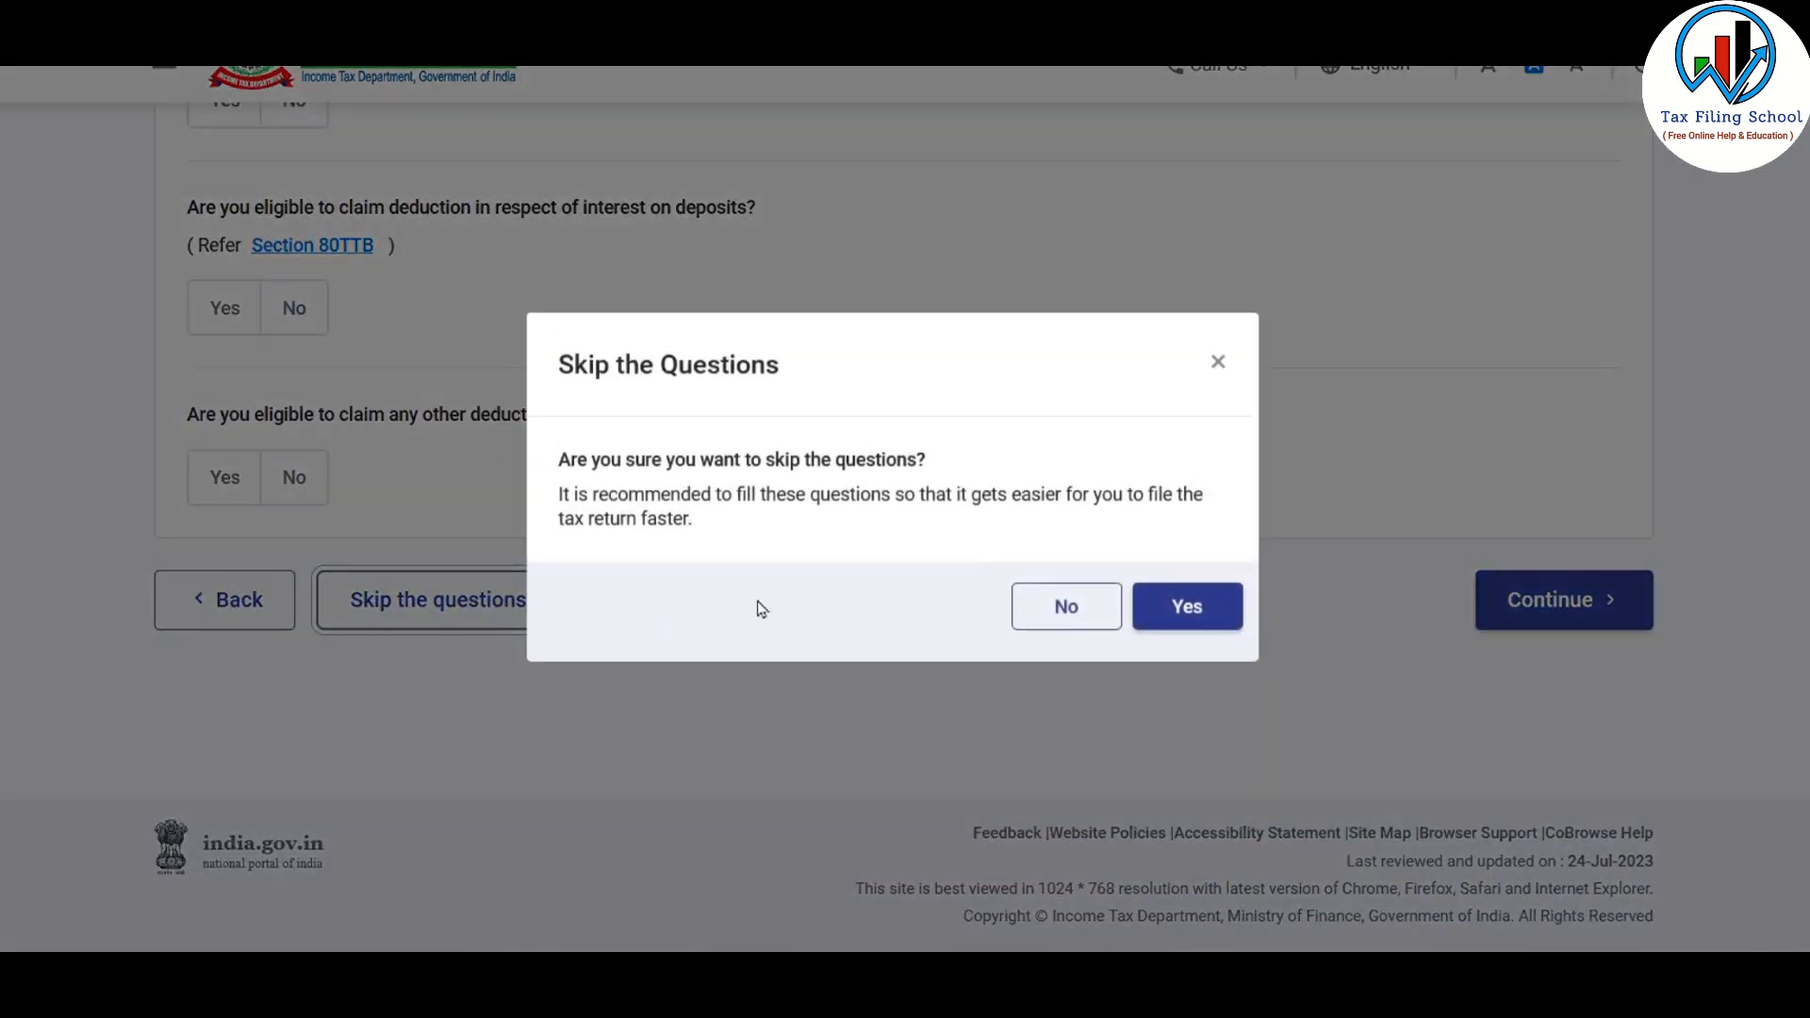
{"action": "left_click", "coordinate": [1195, 615]}
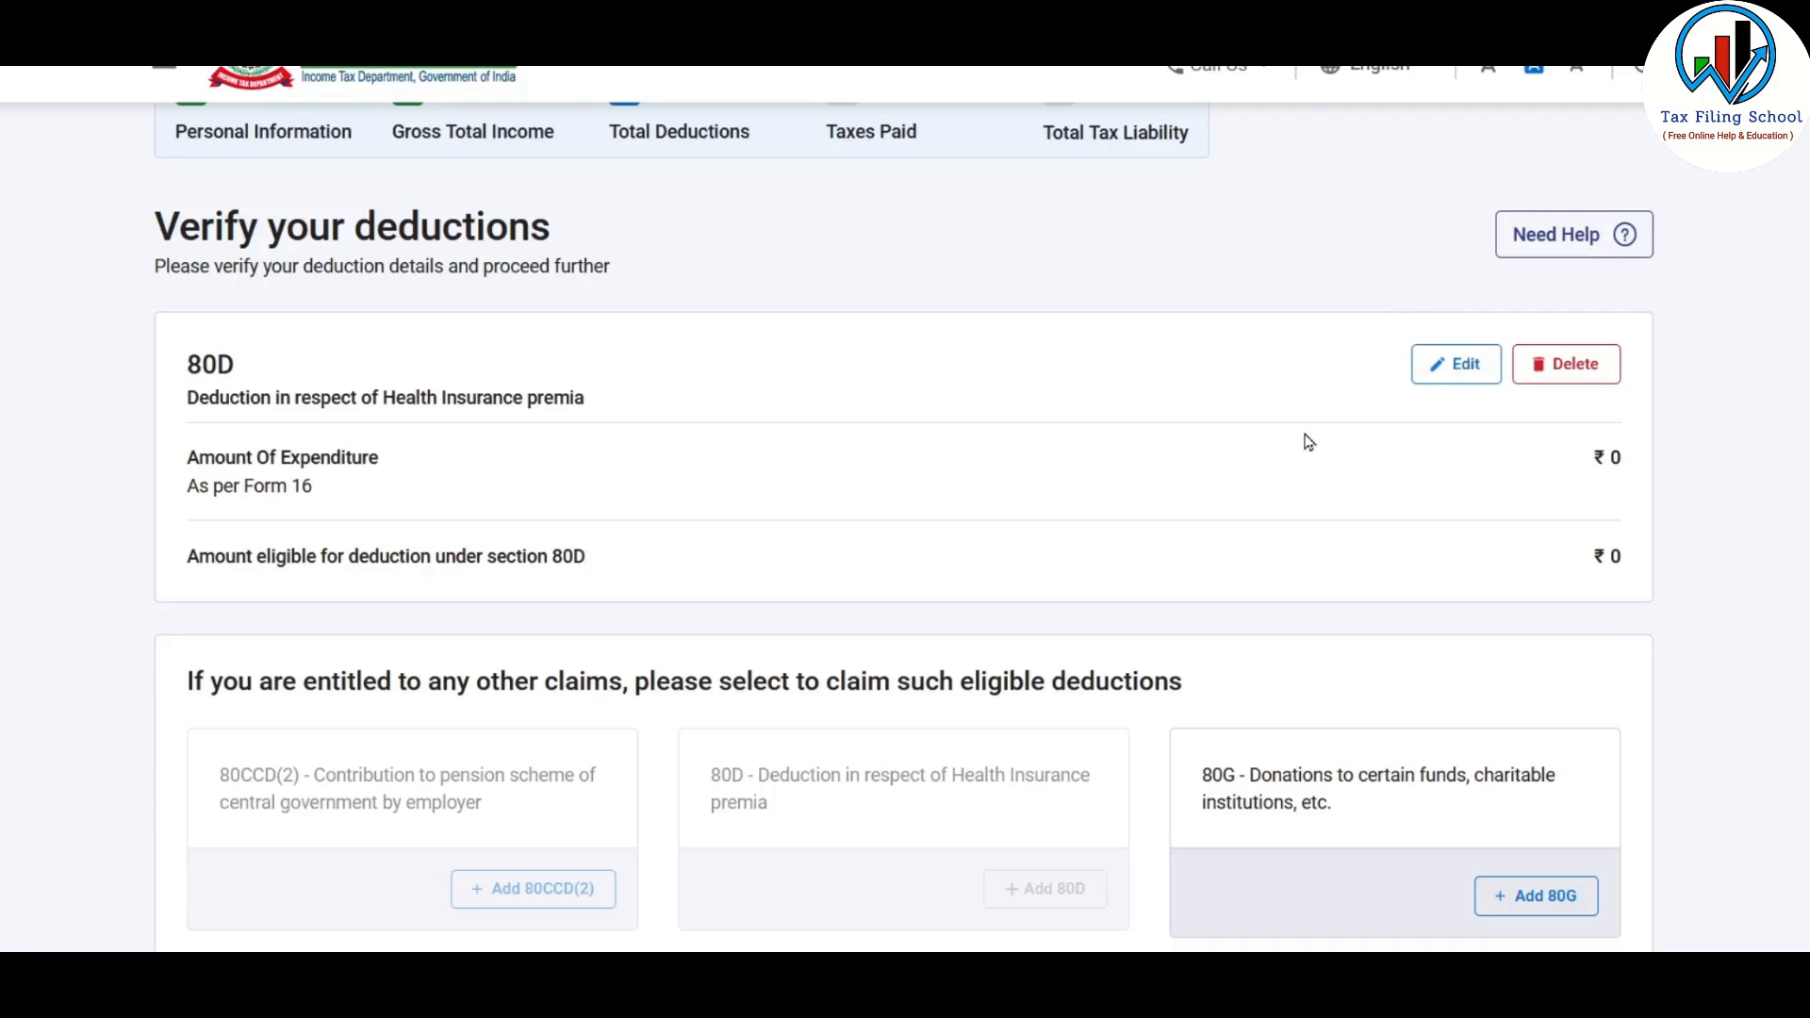
Switch to Excel, check the Section 80D medical expenditure amount in the Deductions sheet, and return to the tax portal
{"action": "key", "text": "alt+Tab"}
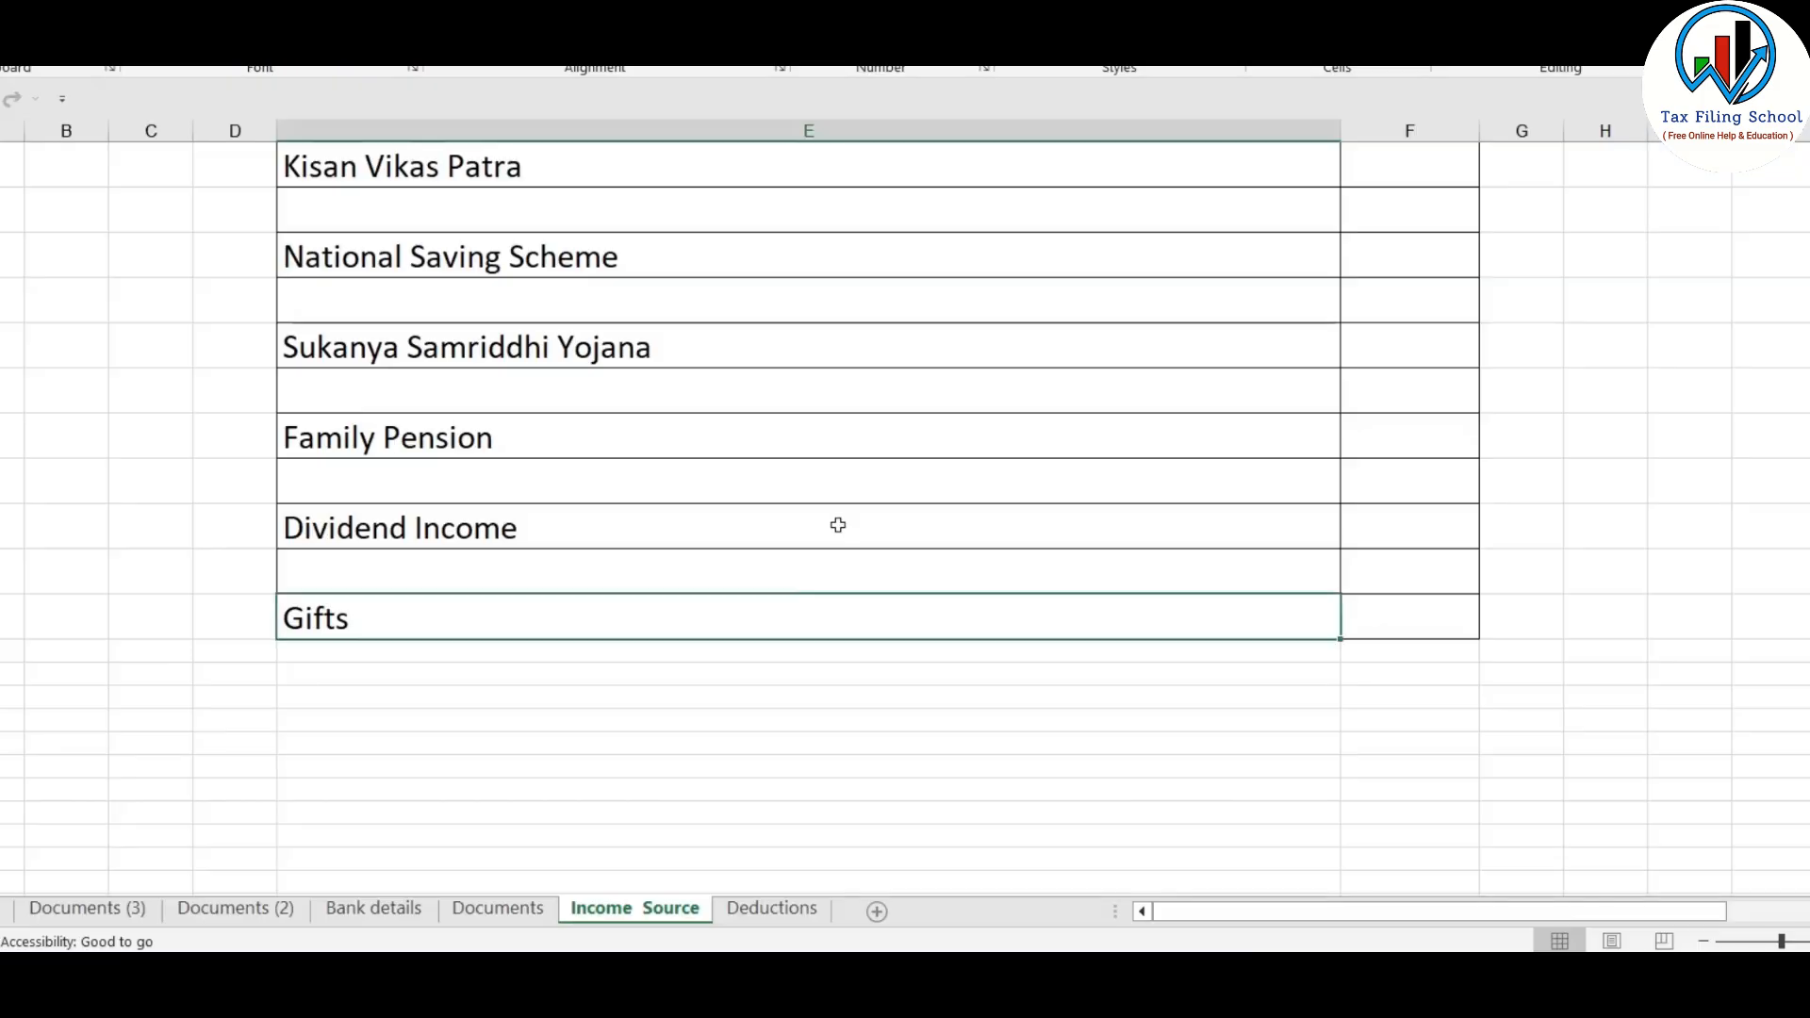
{"action": "left_click", "coordinate": [781, 914]}
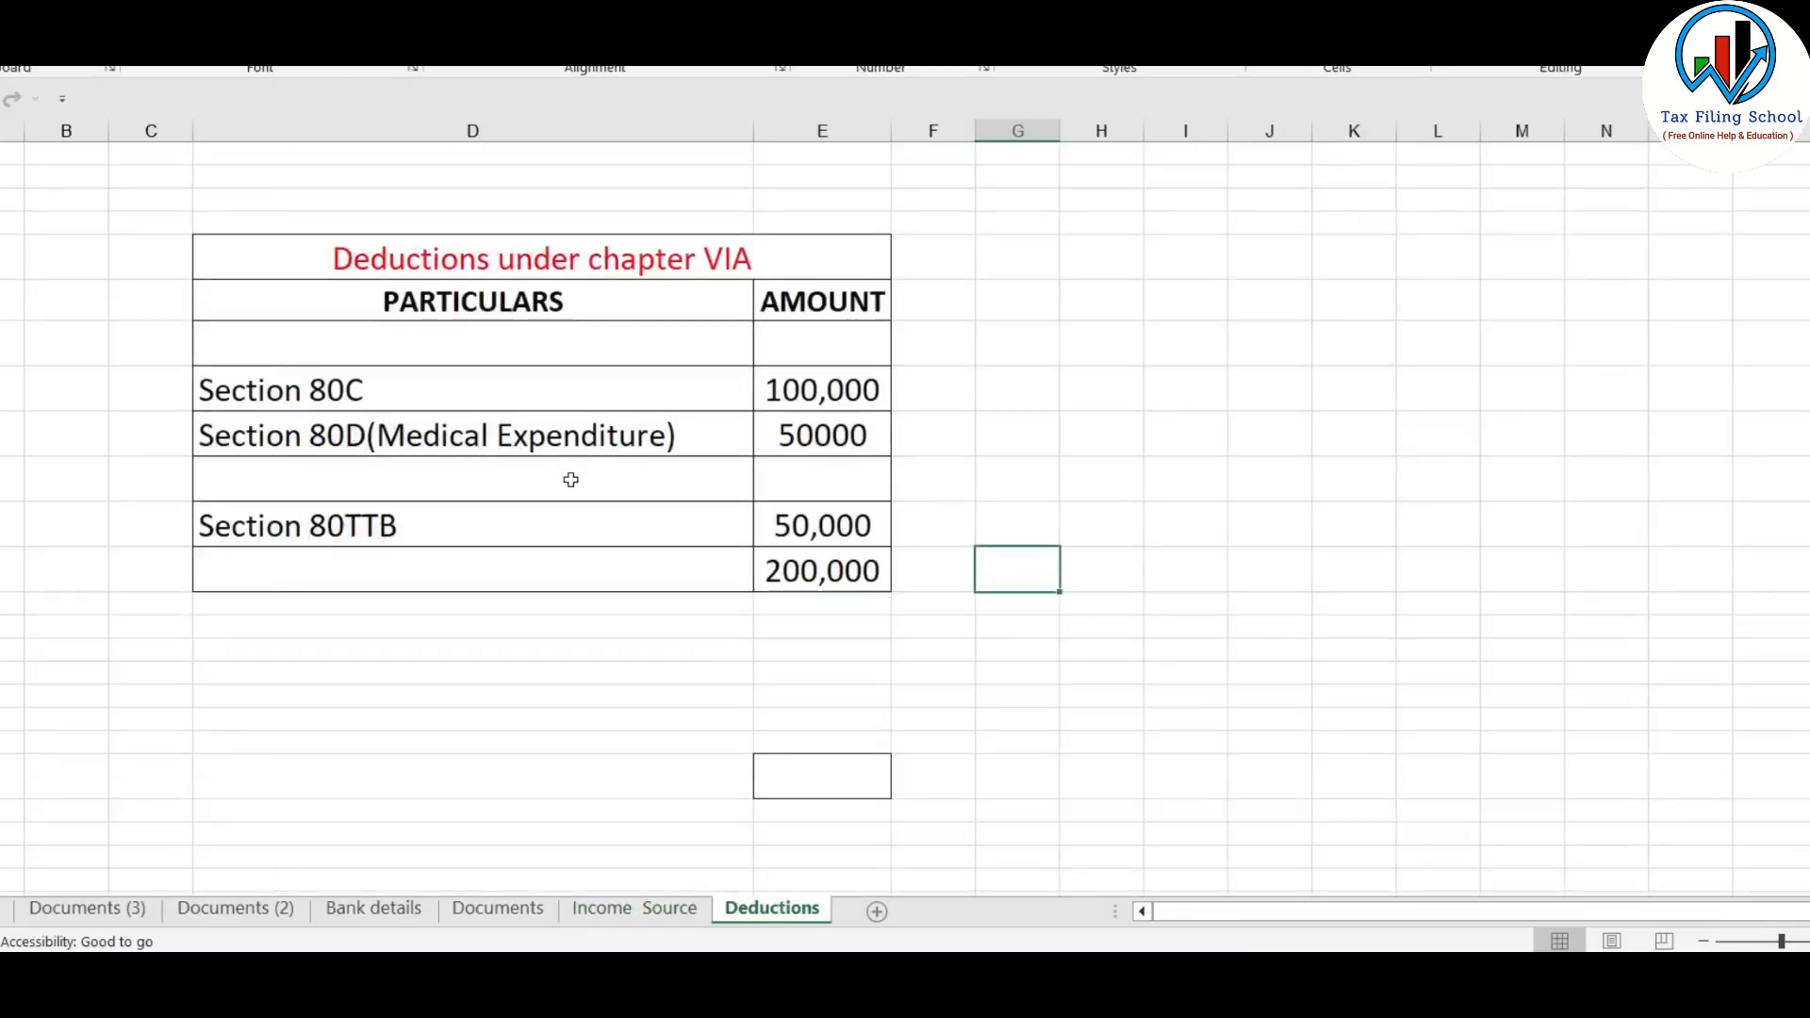
{"action": "left_click", "coordinate": [473, 443]}
{"action": "left_click", "coordinate": [820, 439]}
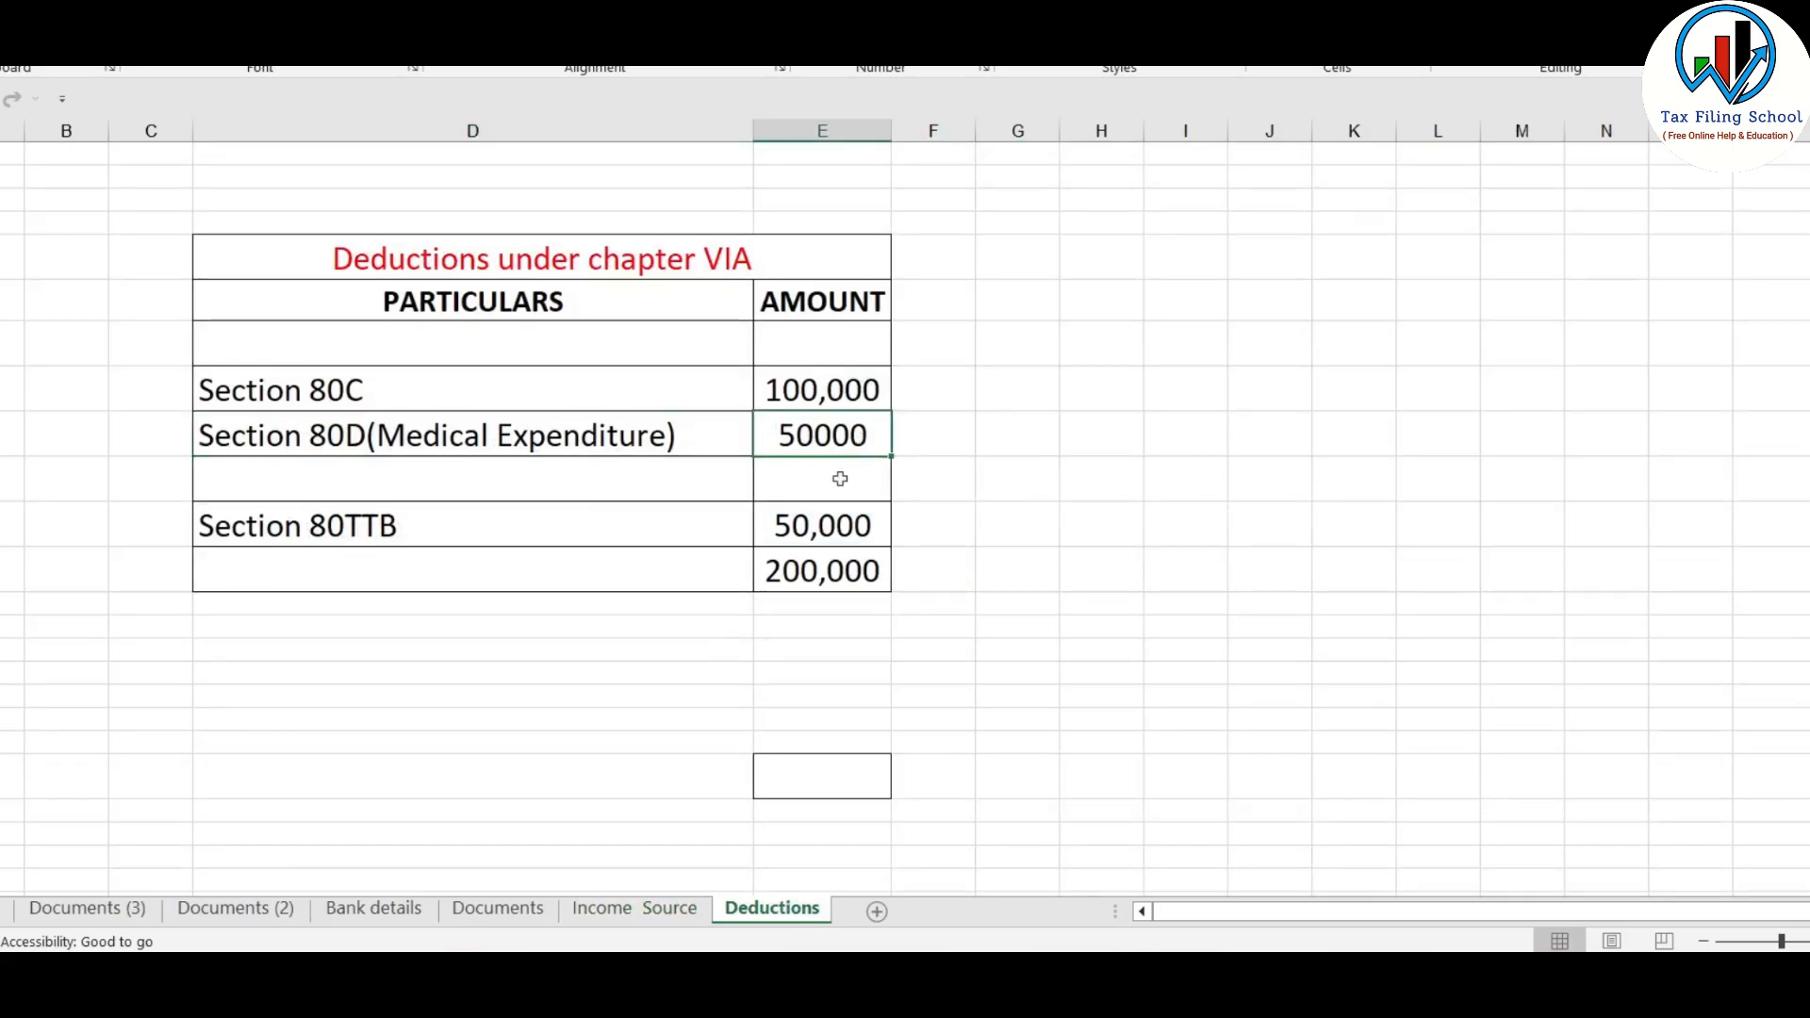
{"action": "key", "text": "alt+Tab"}
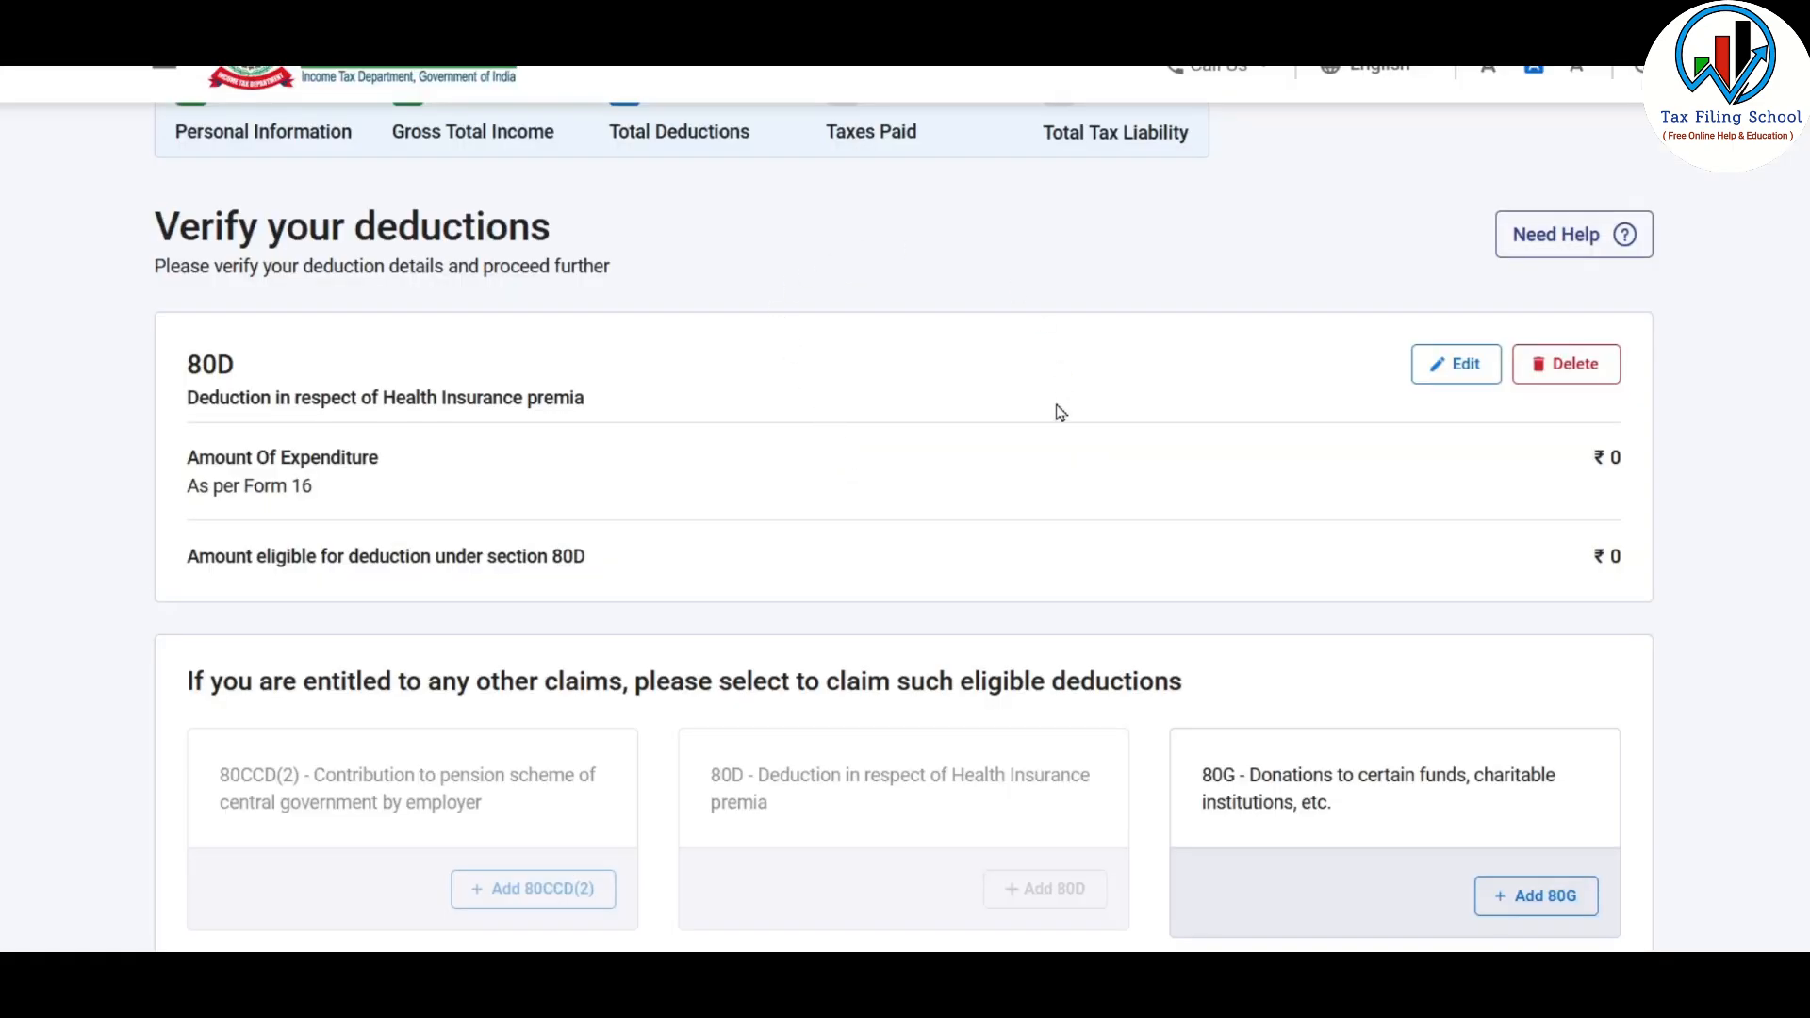
Edit the 80D deduction with senior citizen answered Yes and Medical Expenditure of 50,000 for Self & Family including Senior Citizen
{"action": "left_click", "coordinate": [1469, 366]}
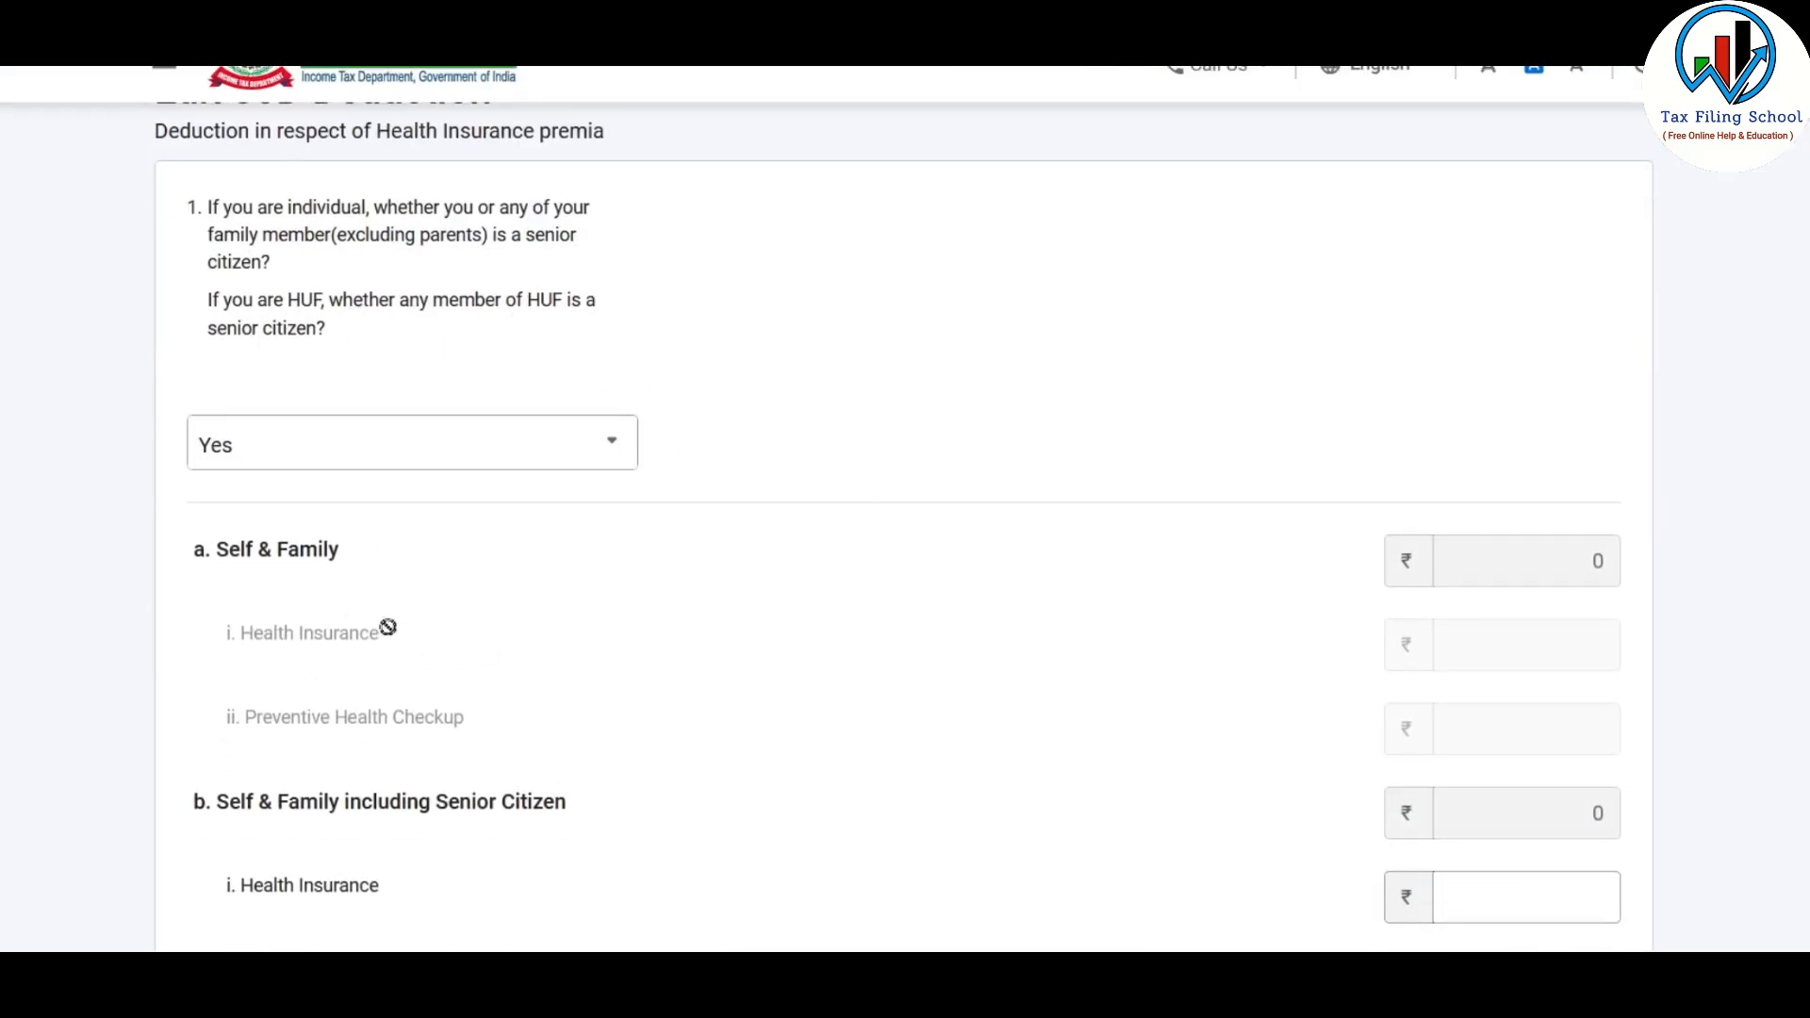
{"action": "left_click", "coordinate": [577, 451]}
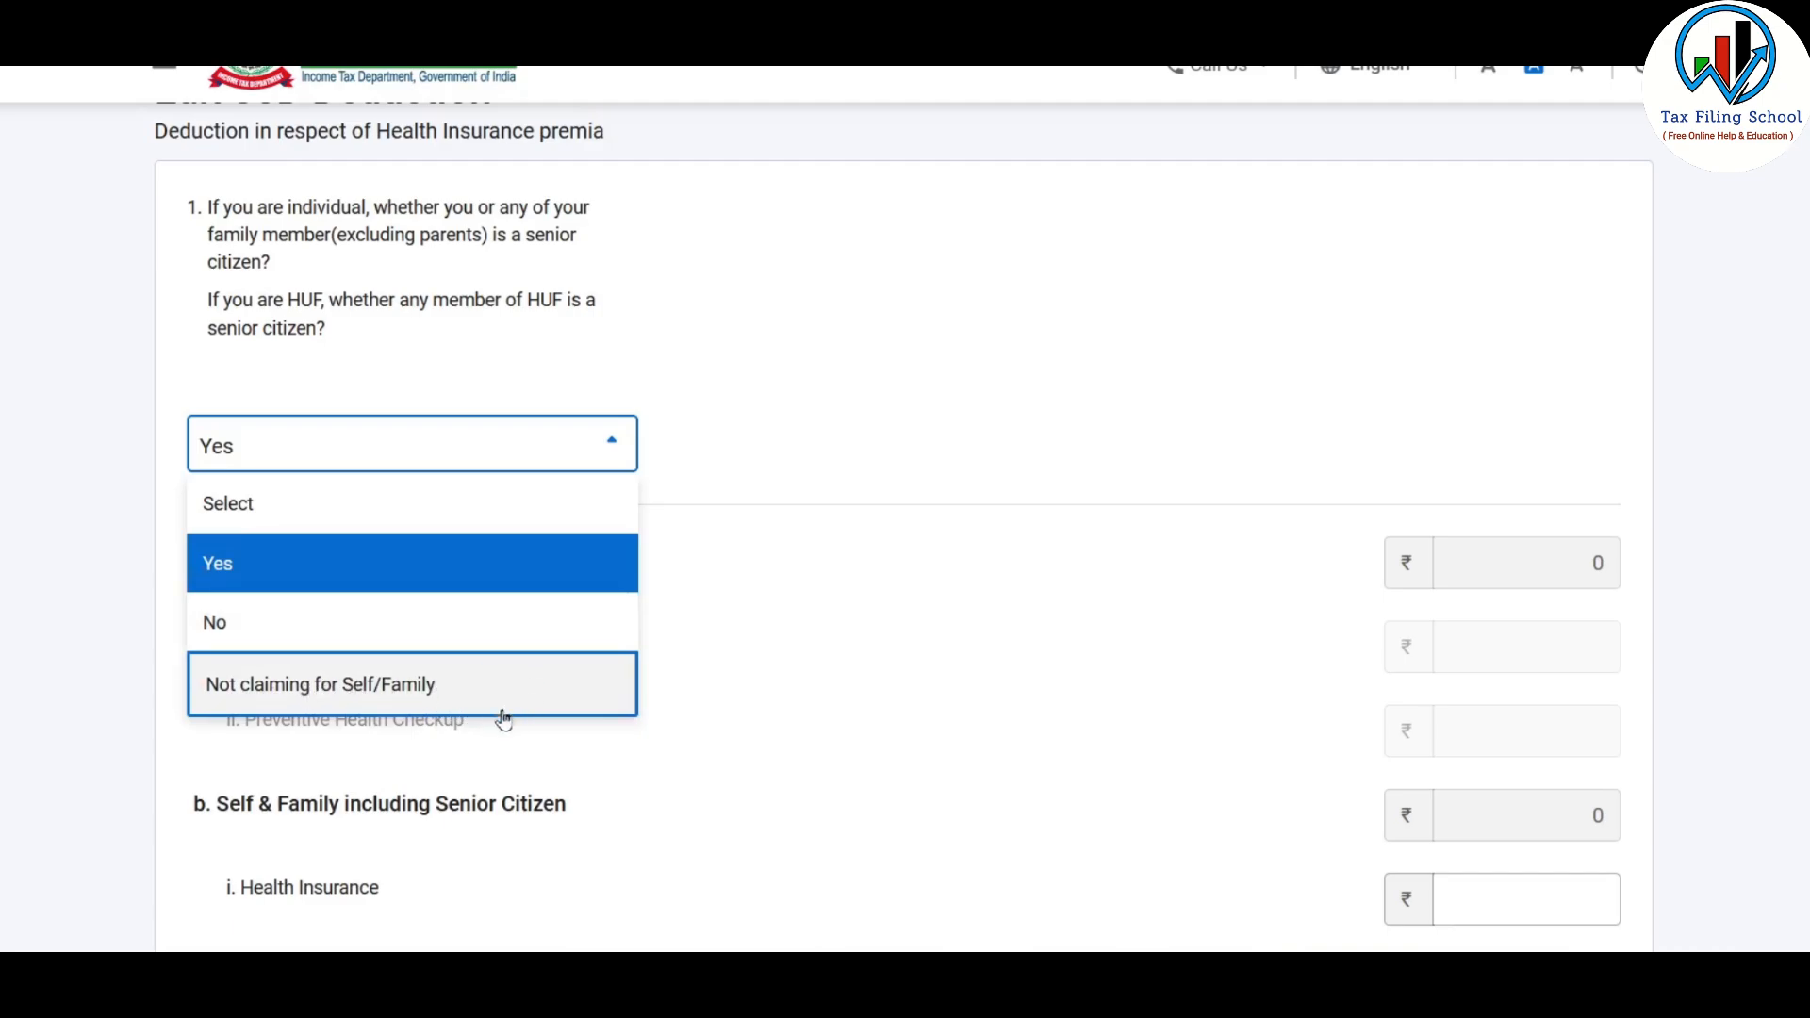
{"action": "left_click", "coordinate": [298, 563]}
{"action": "scroll", "coordinate": [1075, 396], "scroll_direction": "down", "scroll_amount": 5}
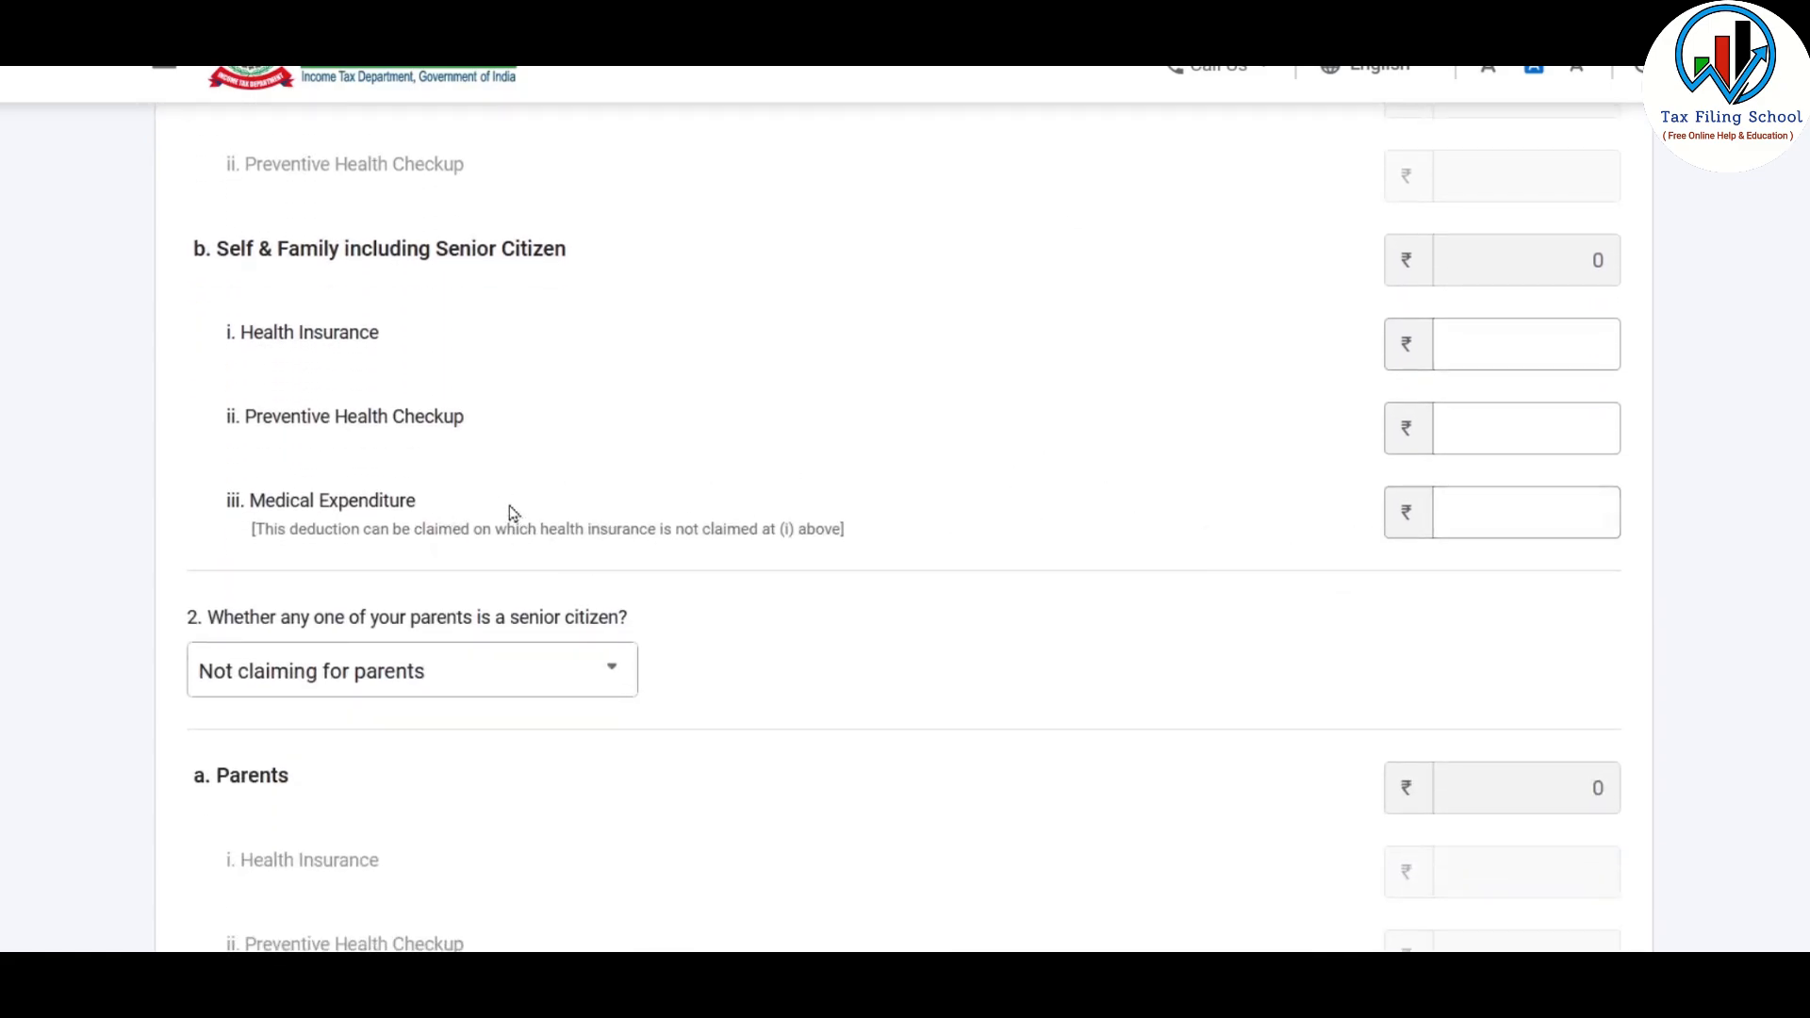
{"action": "left_click", "coordinate": [1467, 516]}
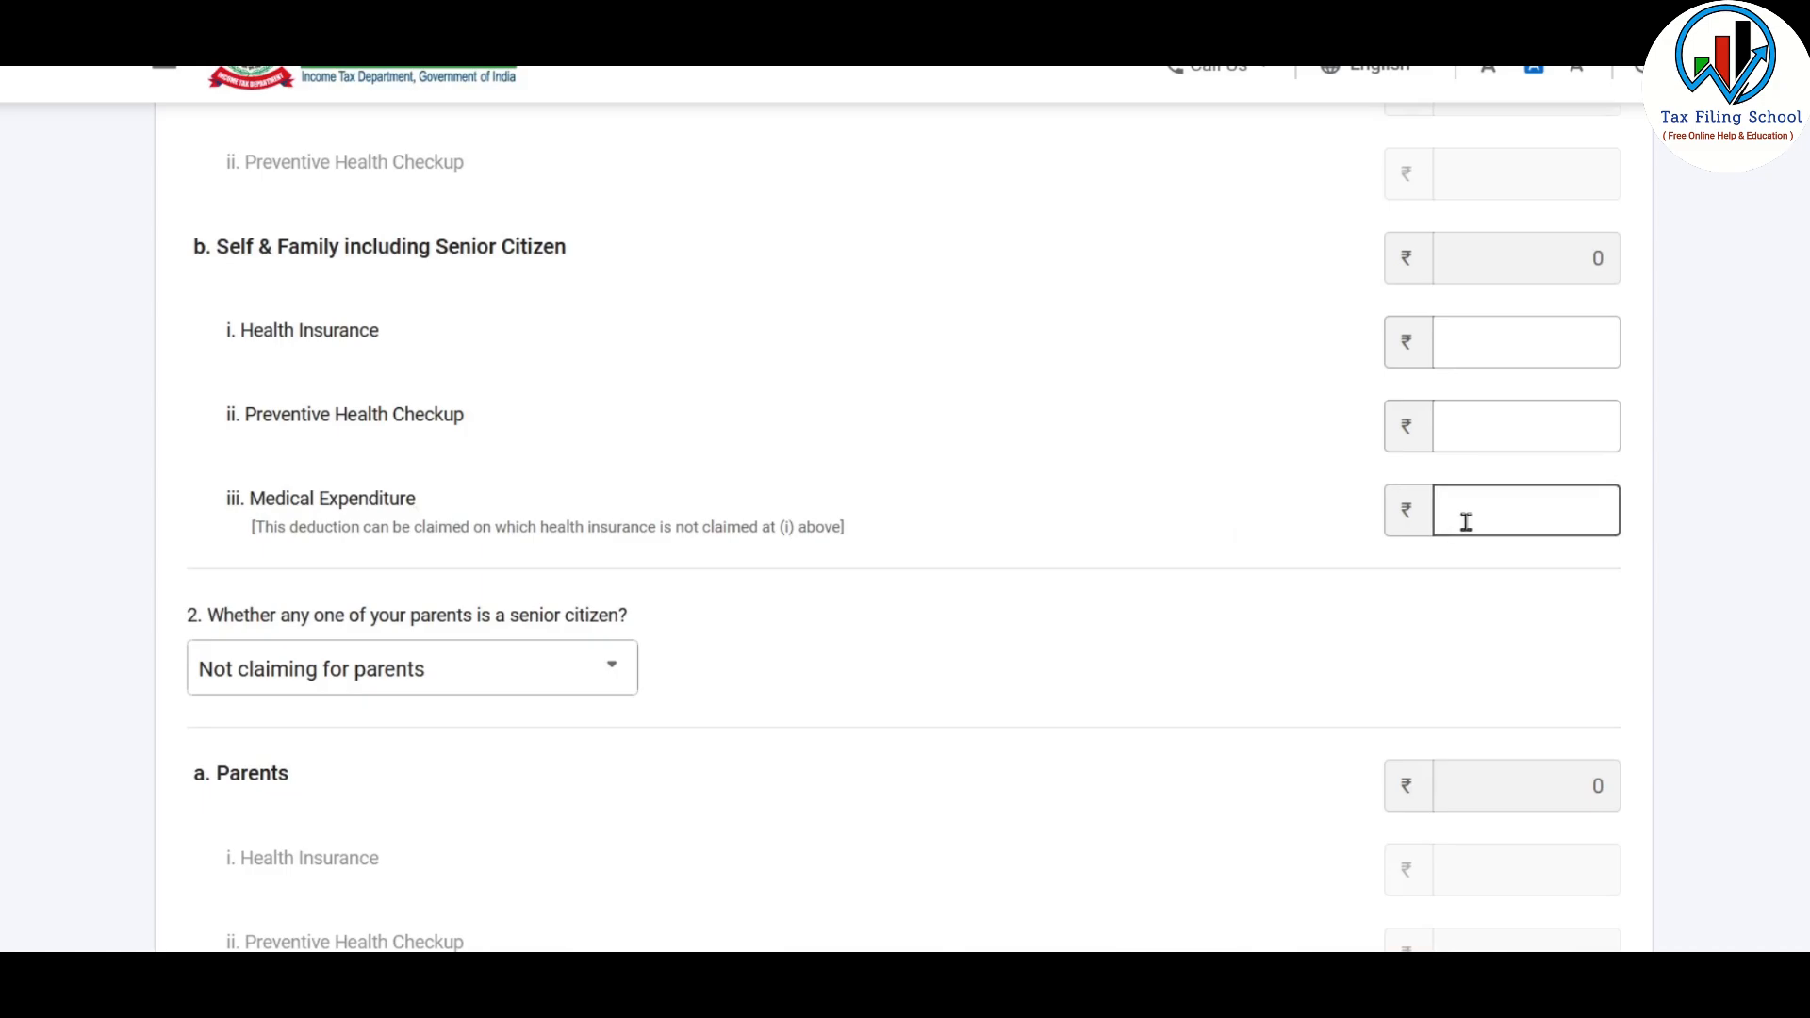
{"action": "type", "text": "50000"}
{"action": "left_click", "coordinate": [1249, 453]}
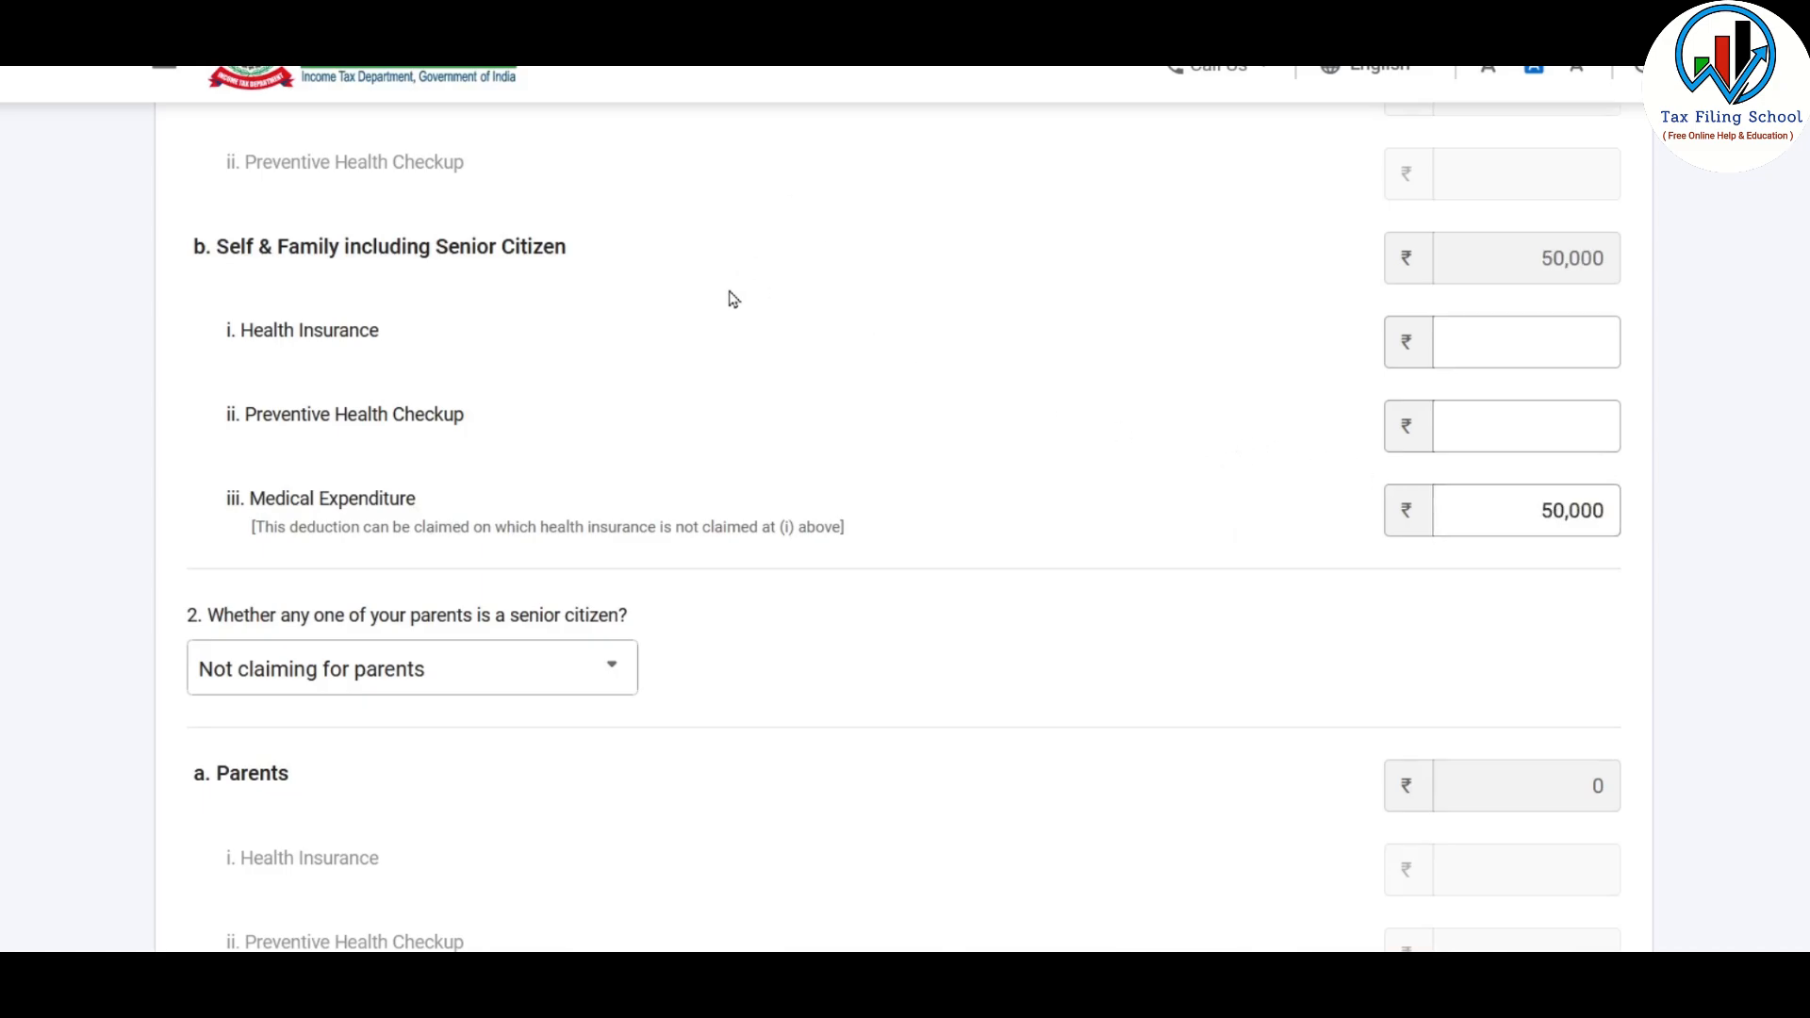
Choose Not claiming for parents for the parents' senior citizen question and save the 80D deduction
{"action": "scroll", "coordinate": [742, 300], "scroll_direction": "down", "scroll_amount": 2}
{"action": "scroll", "coordinate": [742, 300], "scroll_direction": "down", "scroll_amount": 1}
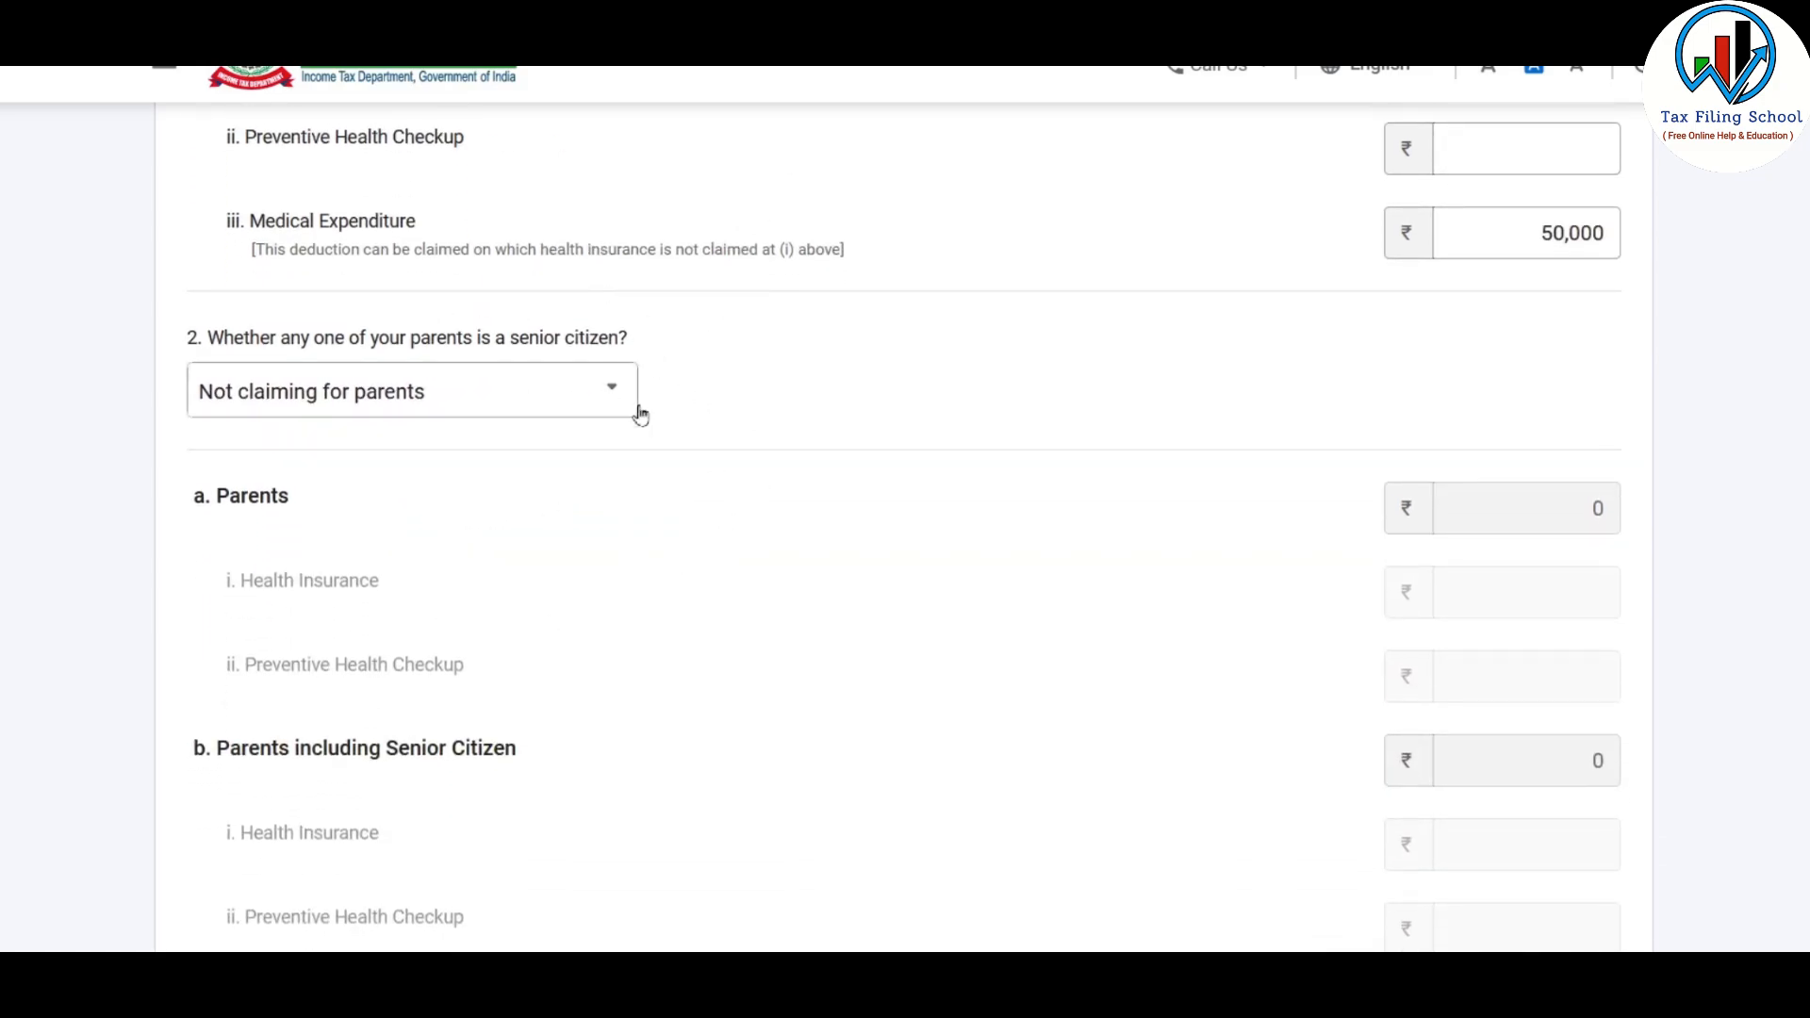
{"action": "left_click", "coordinate": [599, 405]}
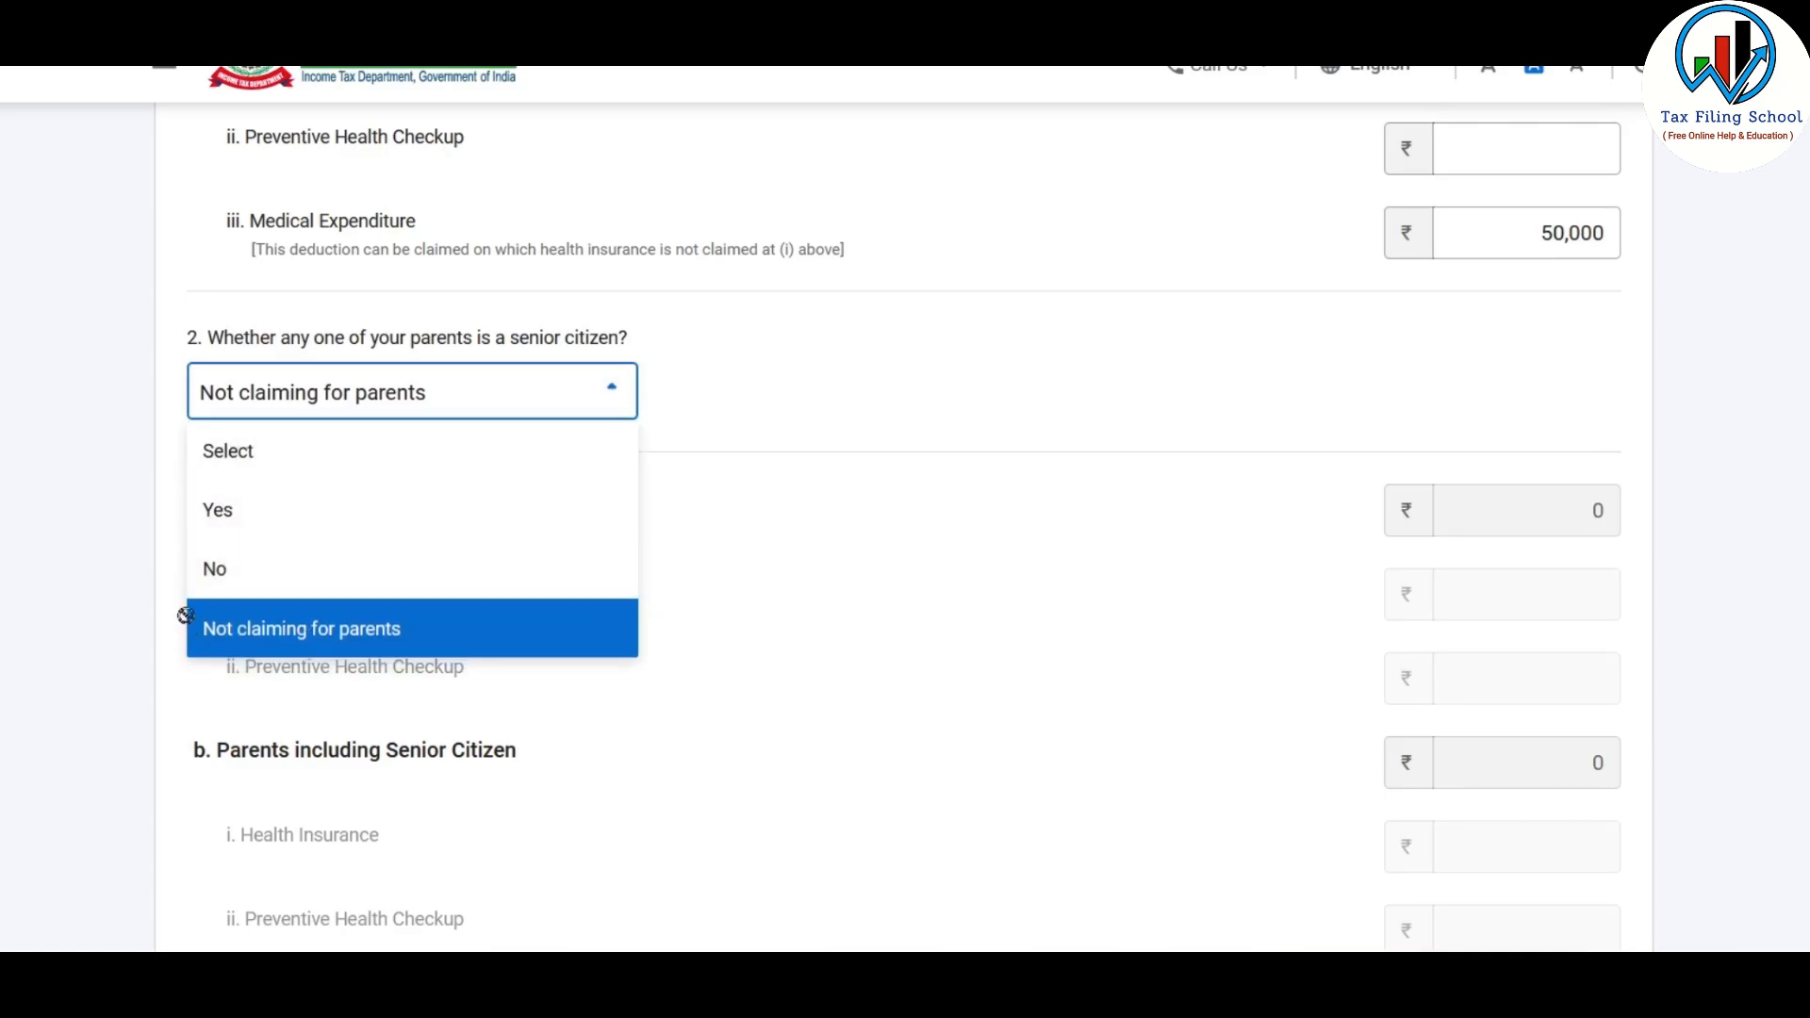
{"action": "left_click", "coordinate": [518, 627]}
{"action": "scroll", "coordinate": [892, 513], "scroll_direction": "down", "scroll_amount": 3}
{"action": "scroll", "coordinate": [790, 447], "scroll_direction": "down", "scroll_amount": 3}
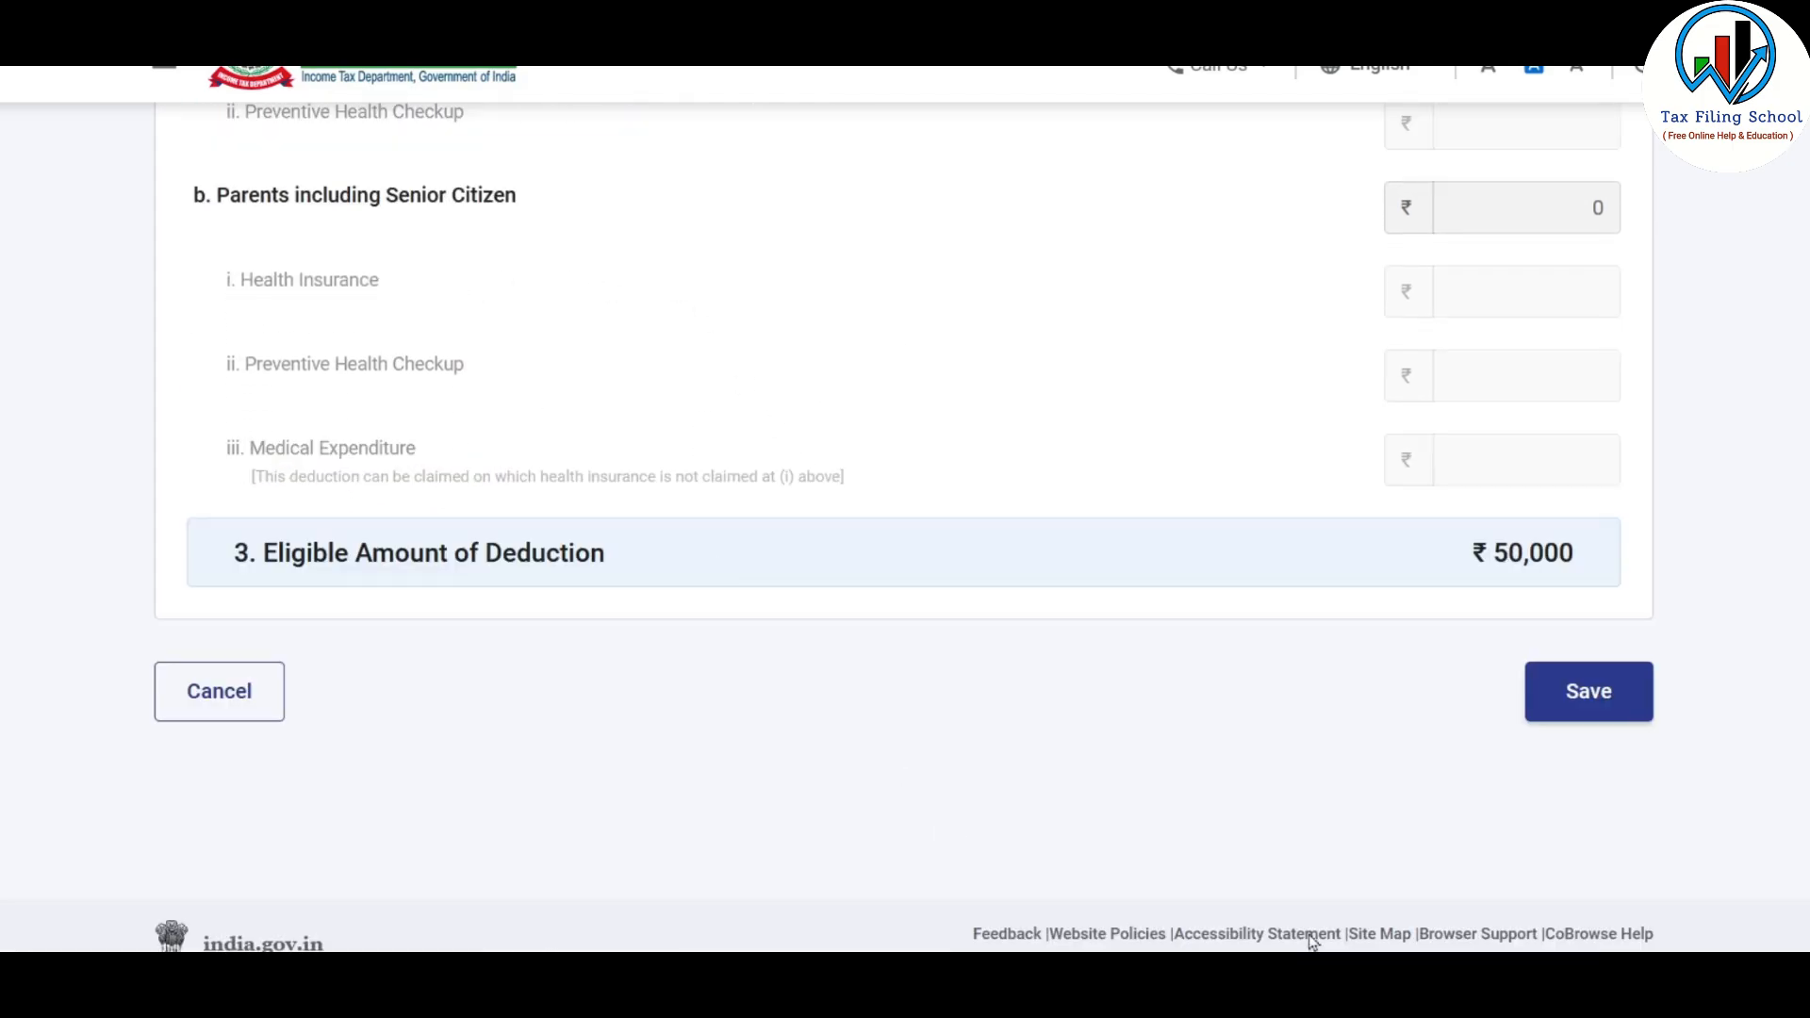
{"action": "left_click", "coordinate": [1606, 690]}
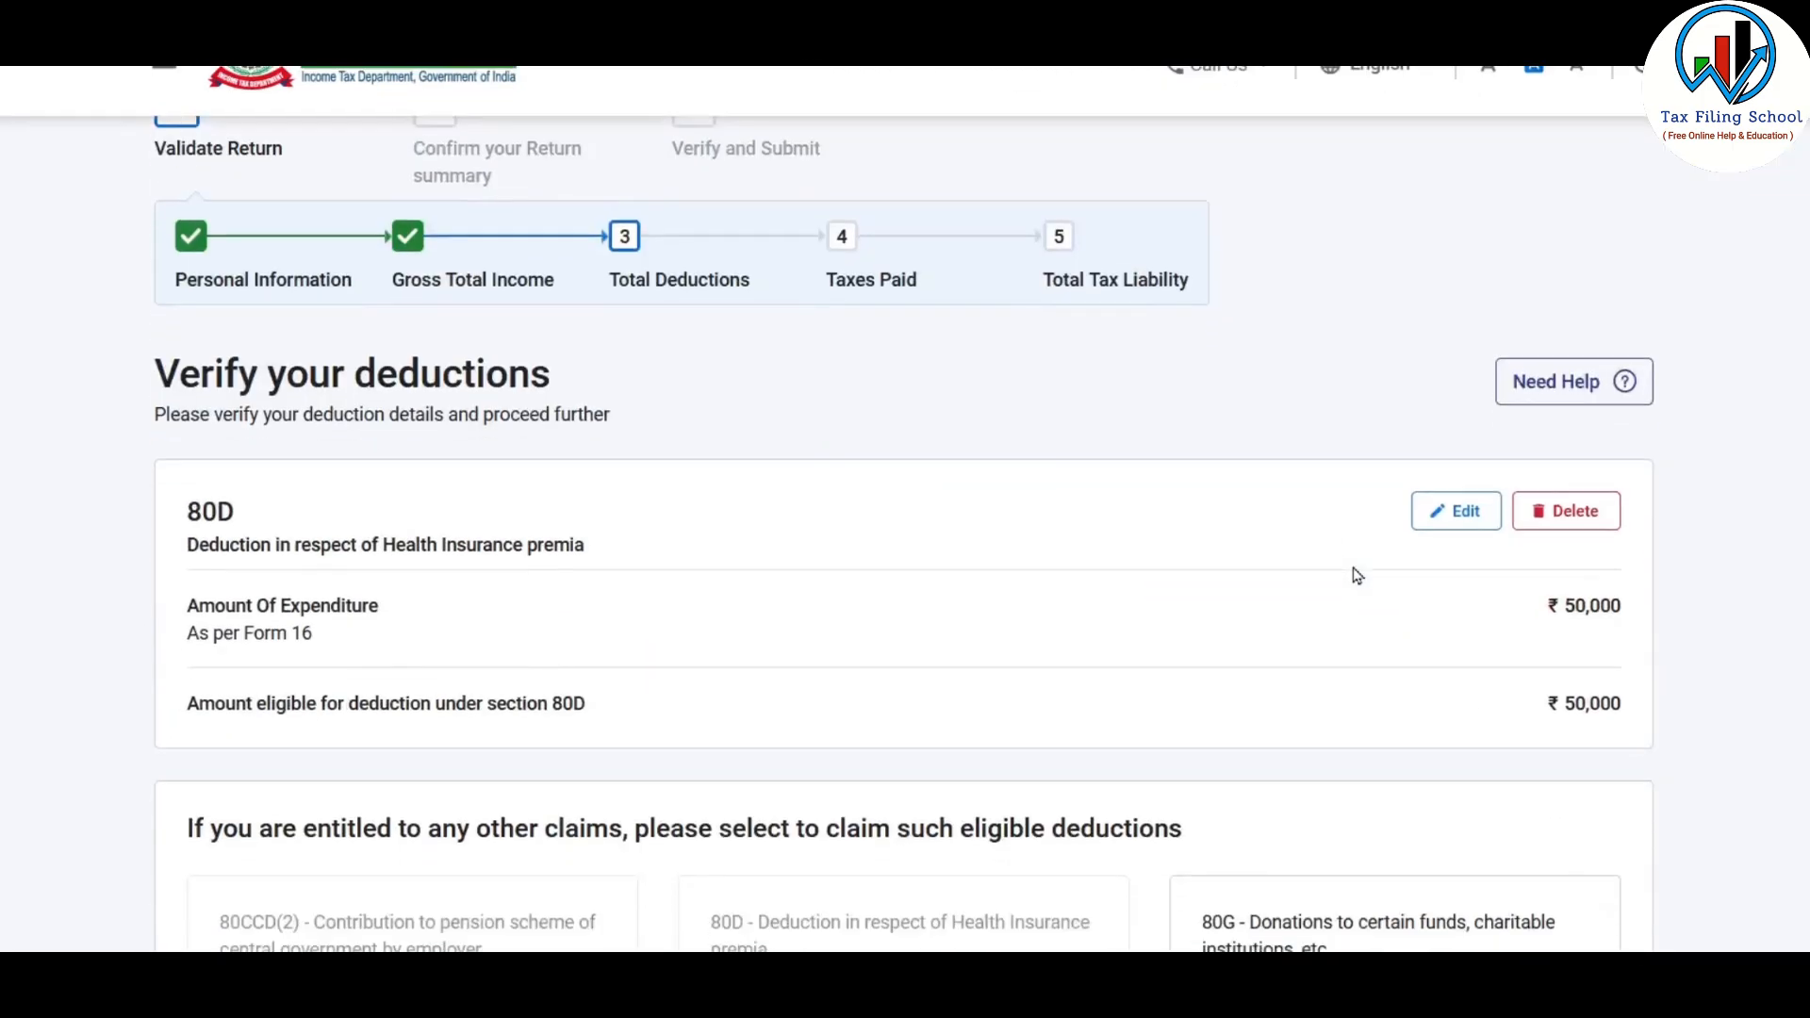
Add an 80TTB deduction for interest on deposits with 50,000 as the amount of interest, and review the deductions page
{"action": "scroll", "coordinate": [1467, 447], "scroll_direction": "down", "scroll_amount": 5}
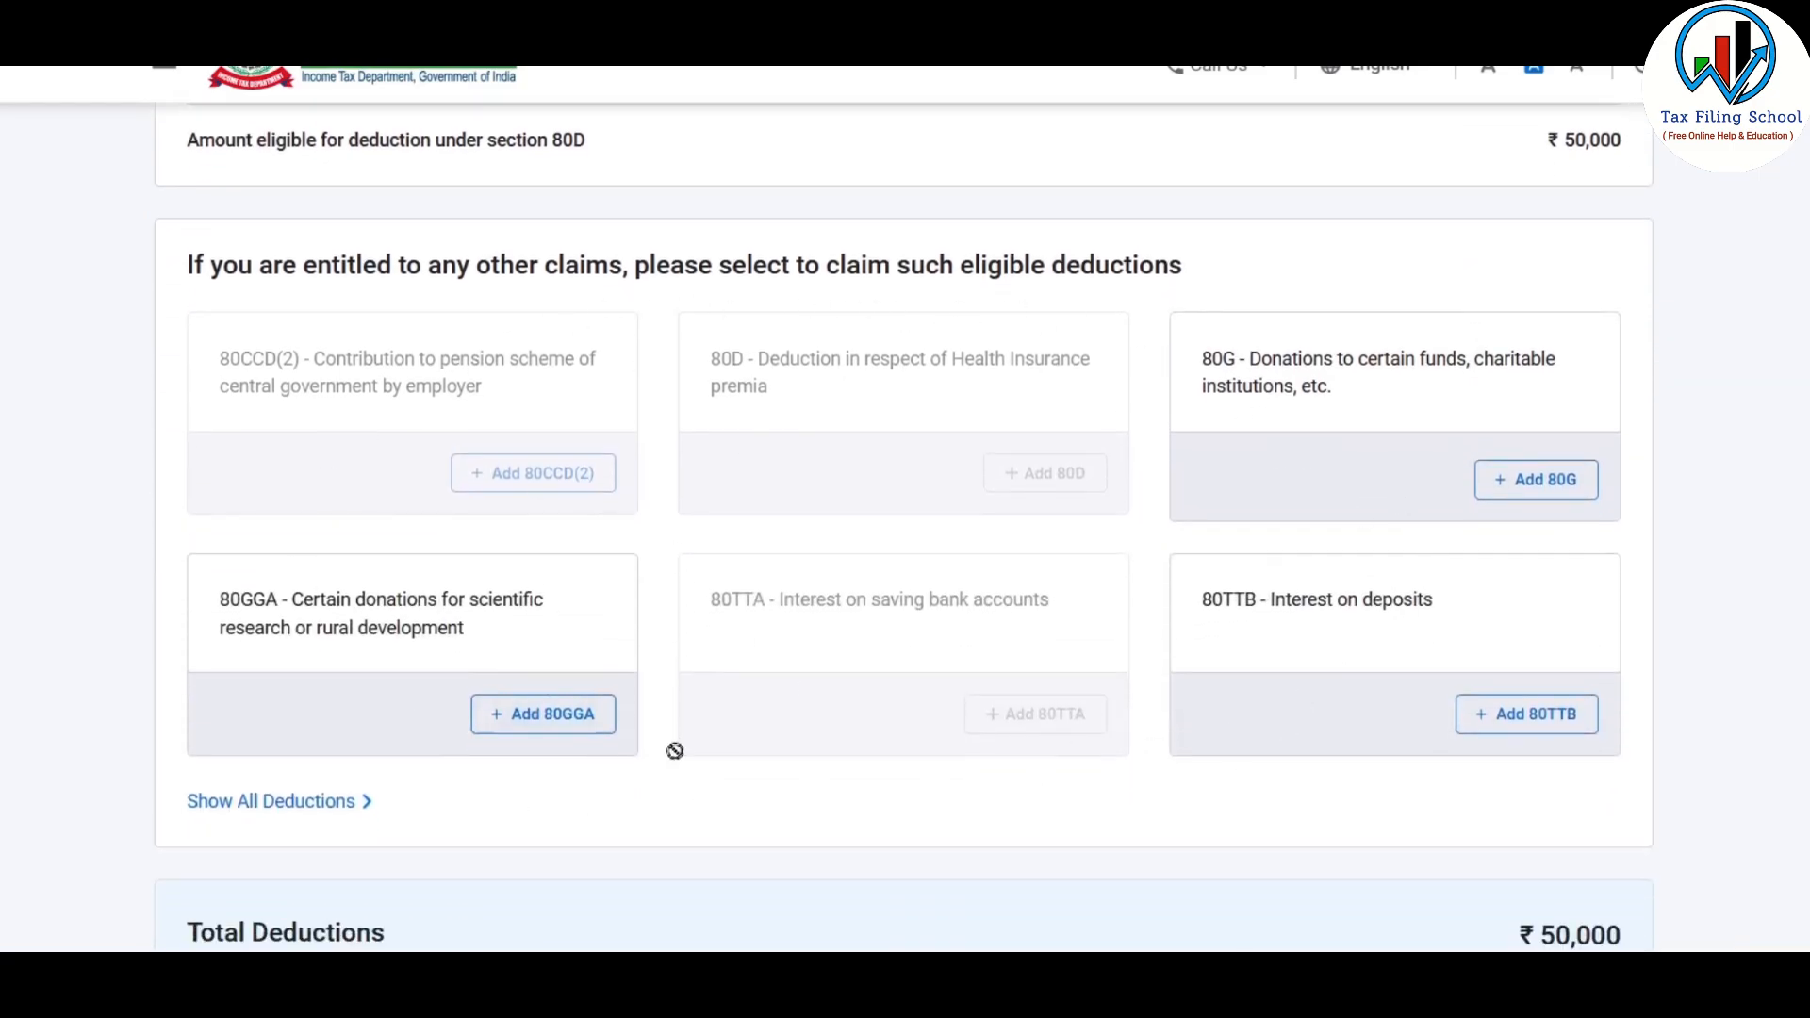
{"action": "scroll", "coordinate": [1184, 570], "scroll_direction": "up", "scroll_amount": 2}
{"action": "scroll", "coordinate": [1184, 569], "scroll_direction": "down", "scroll_amount": 4}
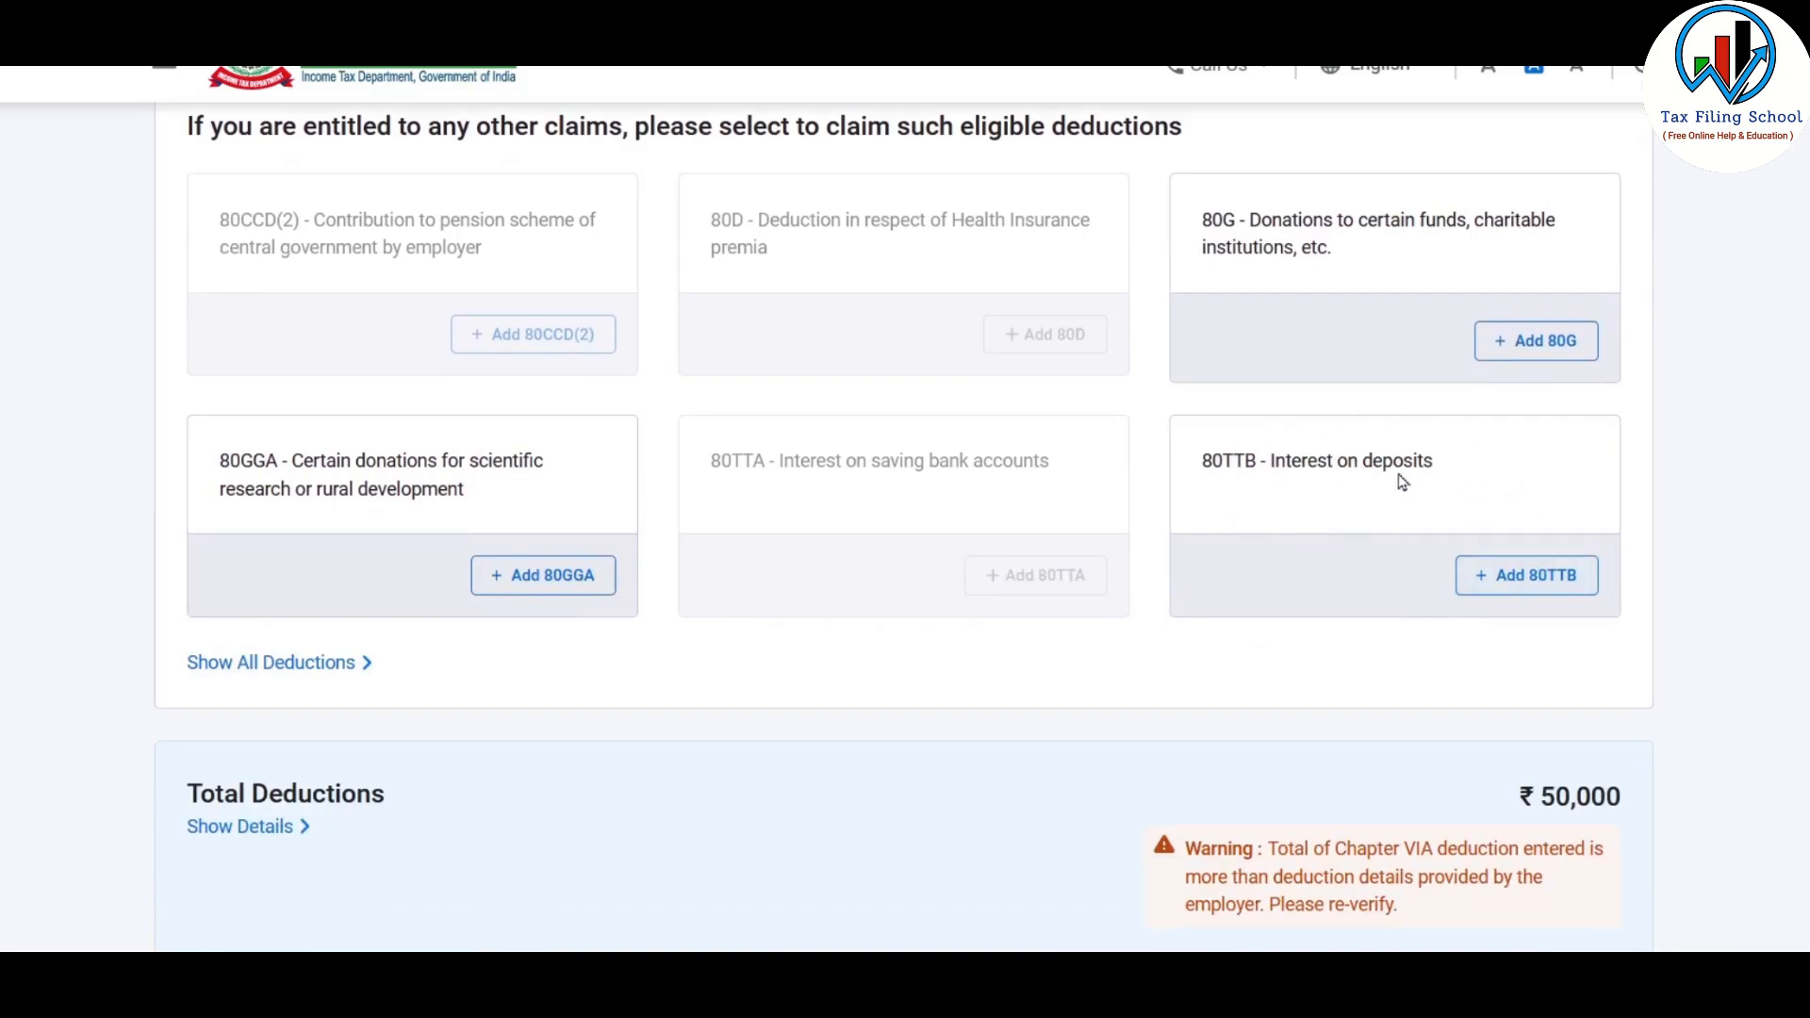
{"action": "left_click", "coordinate": [1531, 580]}
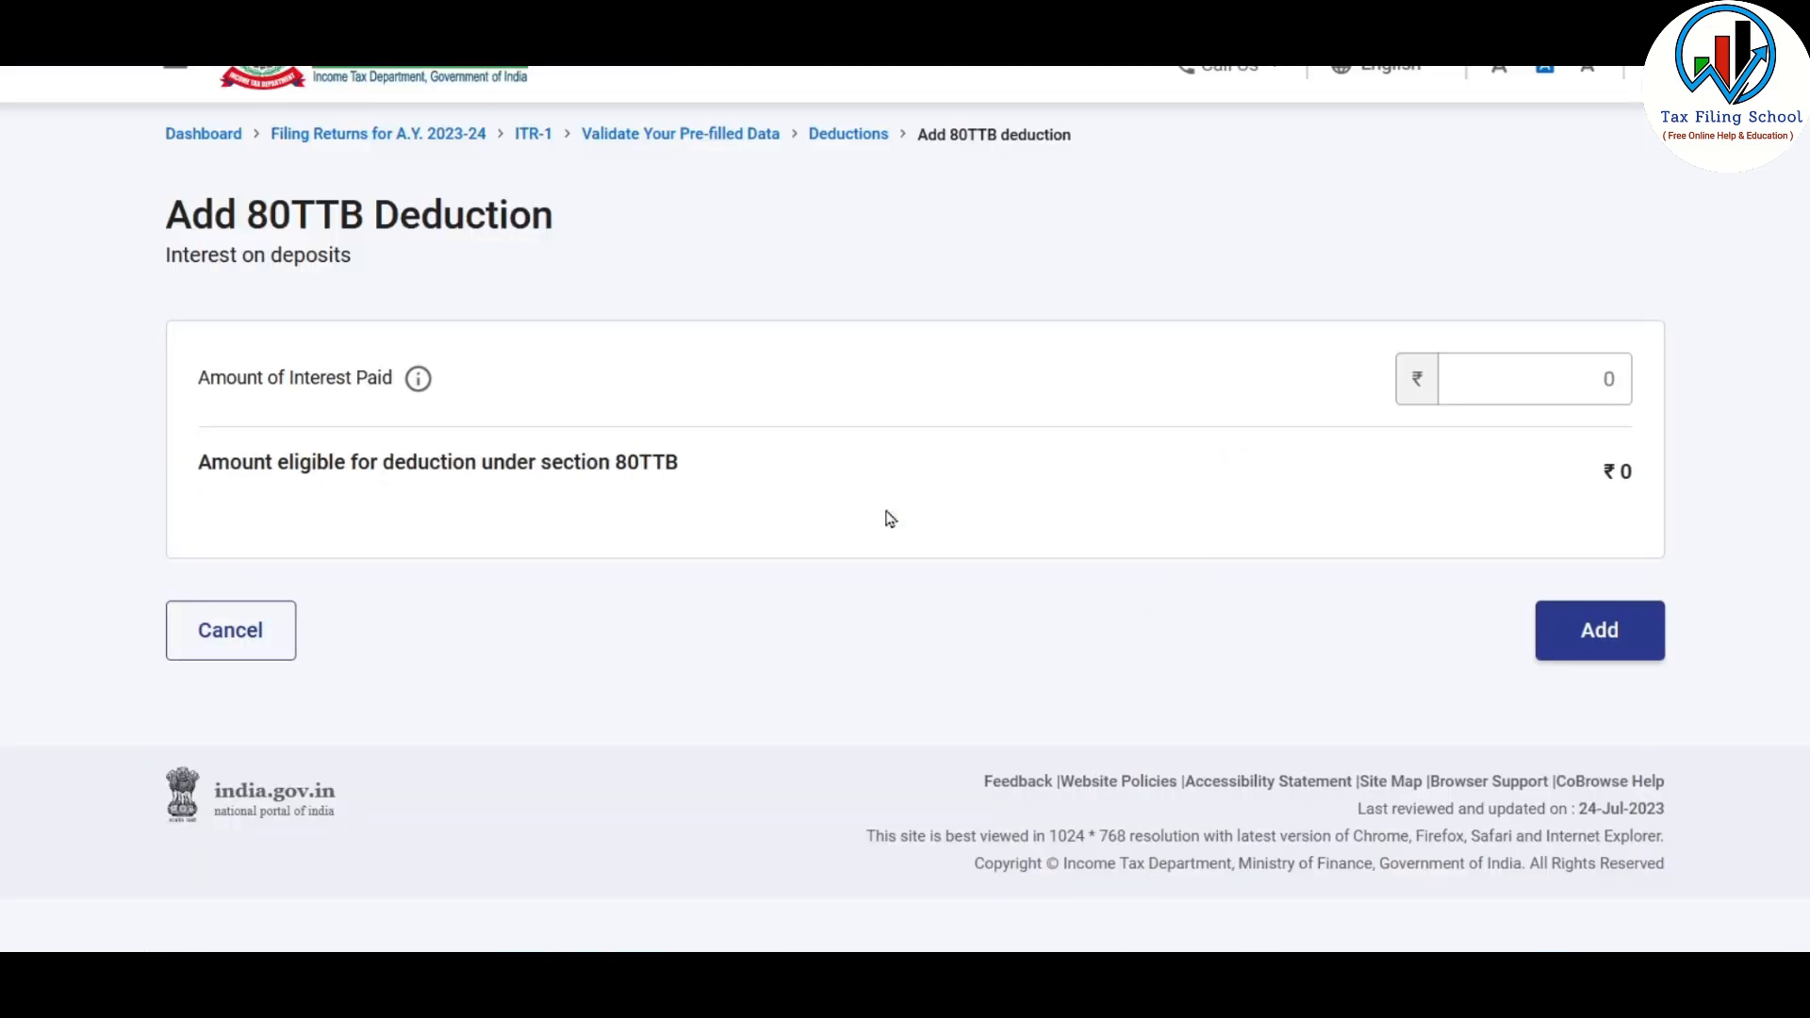
{"action": "left_click", "coordinate": [1553, 390]}
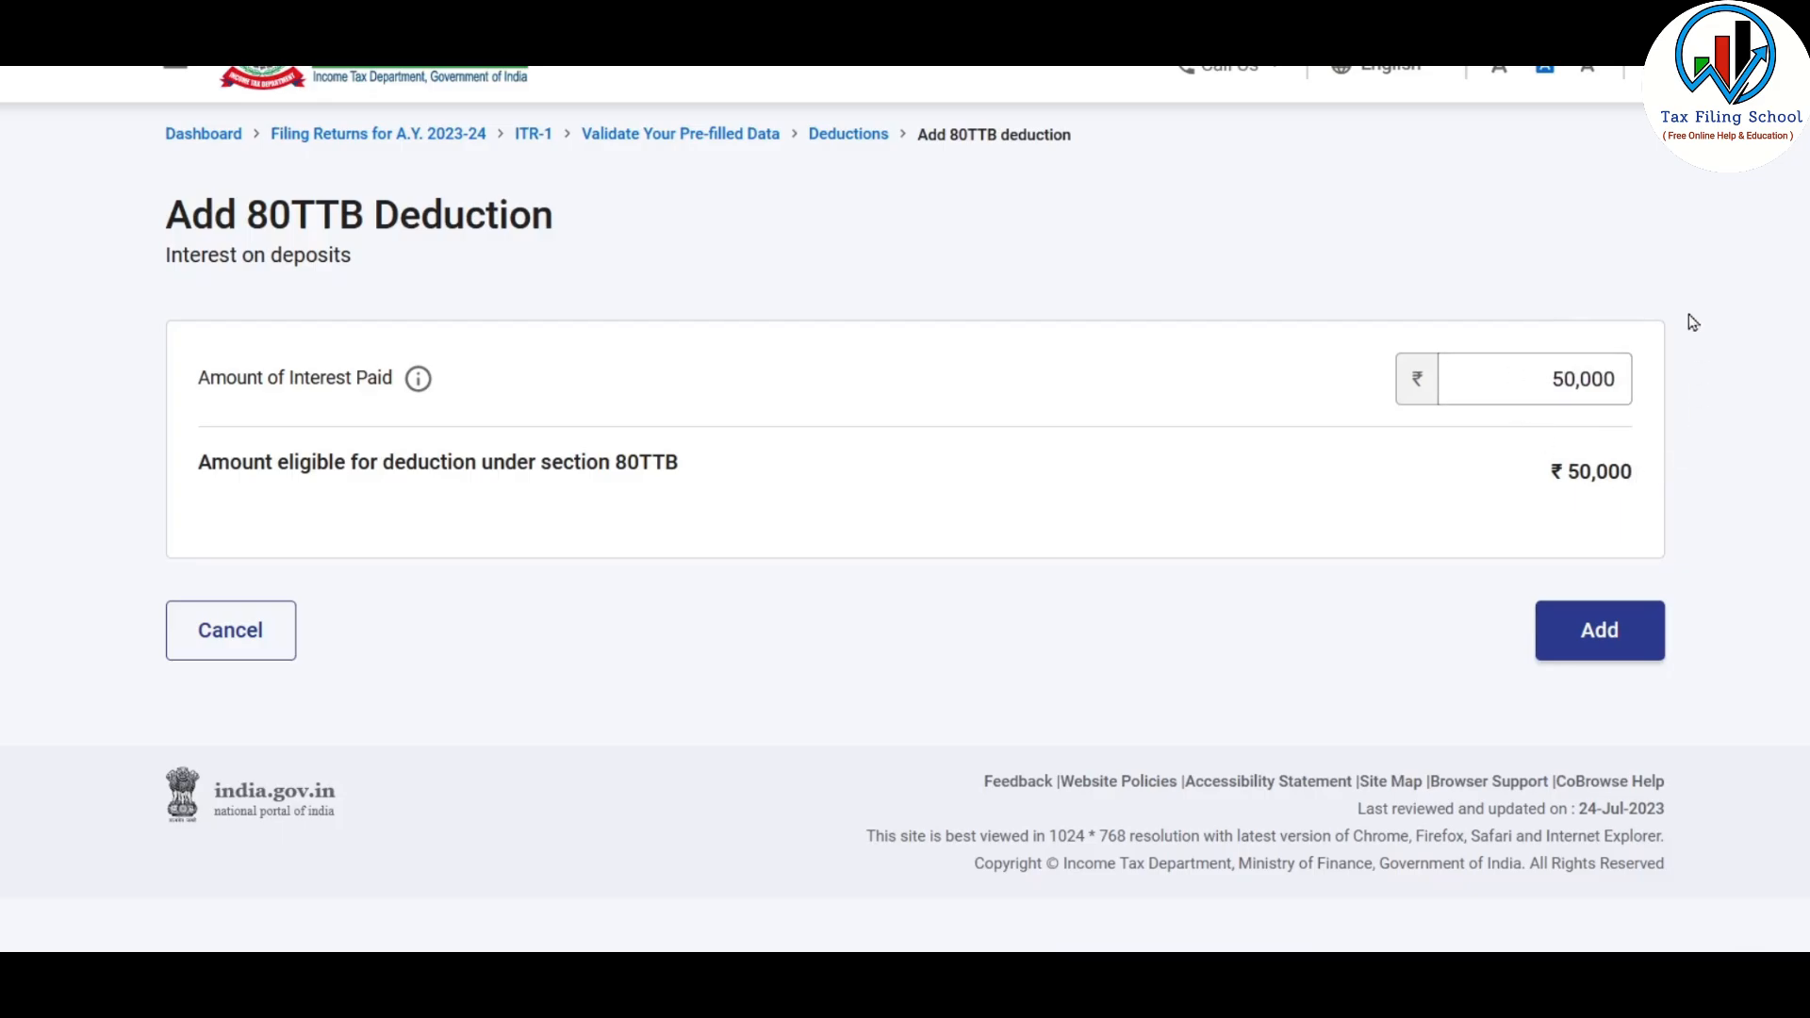
{"action": "left_click", "coordinate": [1599, 631]}
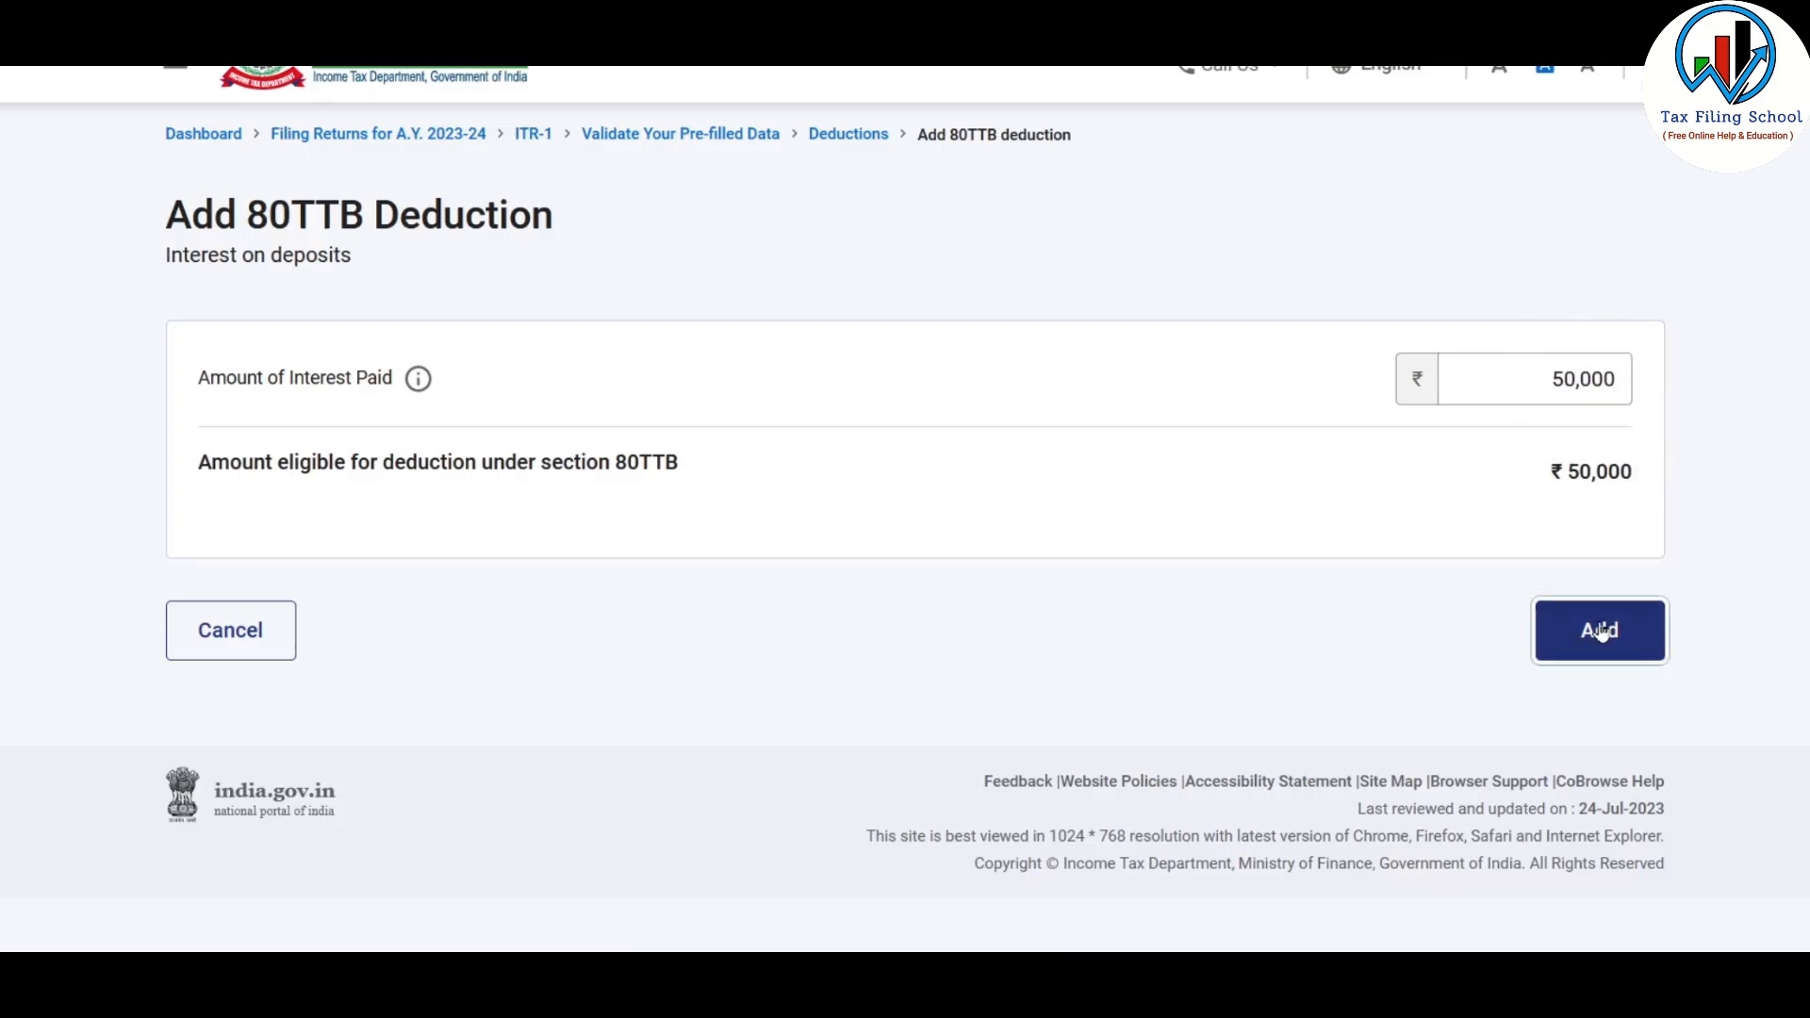
{"action": "scroll", "coordinate": [1097, 696], "scroll_direction": "down", "scroll_amount": 2}
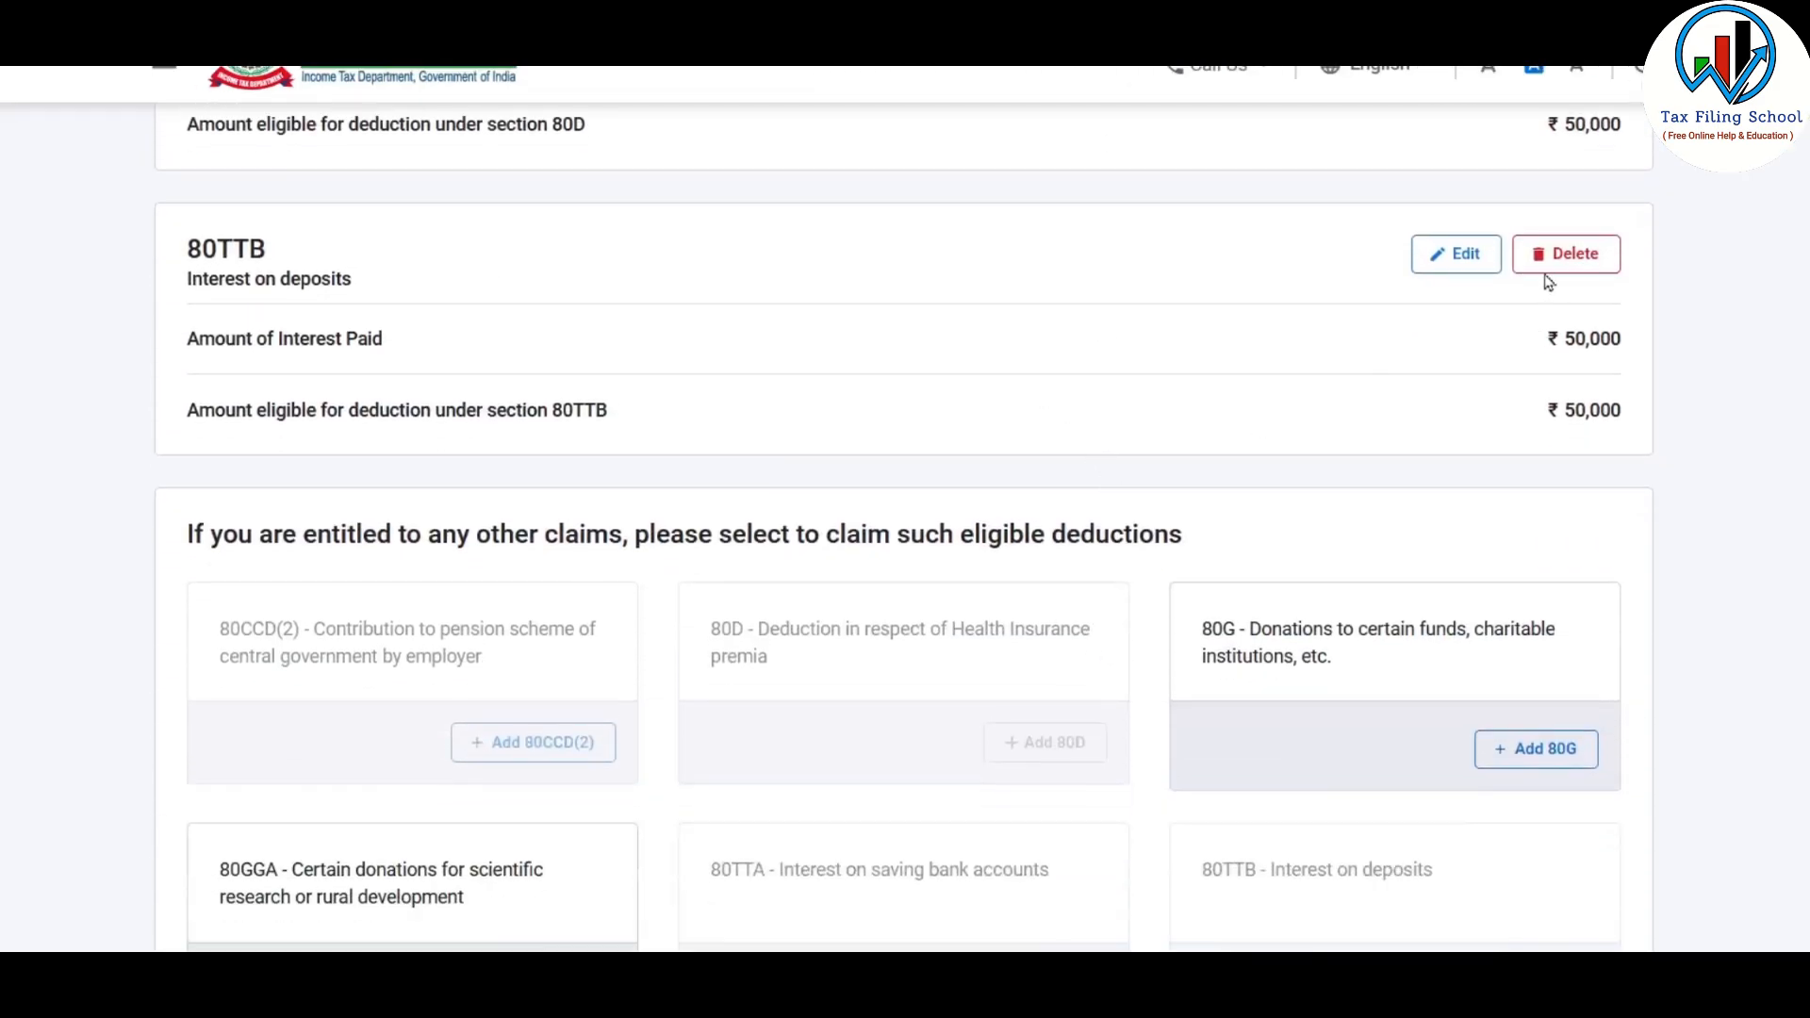
{"action": "scroll", "coordinate": [973, 413], "scroll_direction": "down", "scroll_amount": 6}
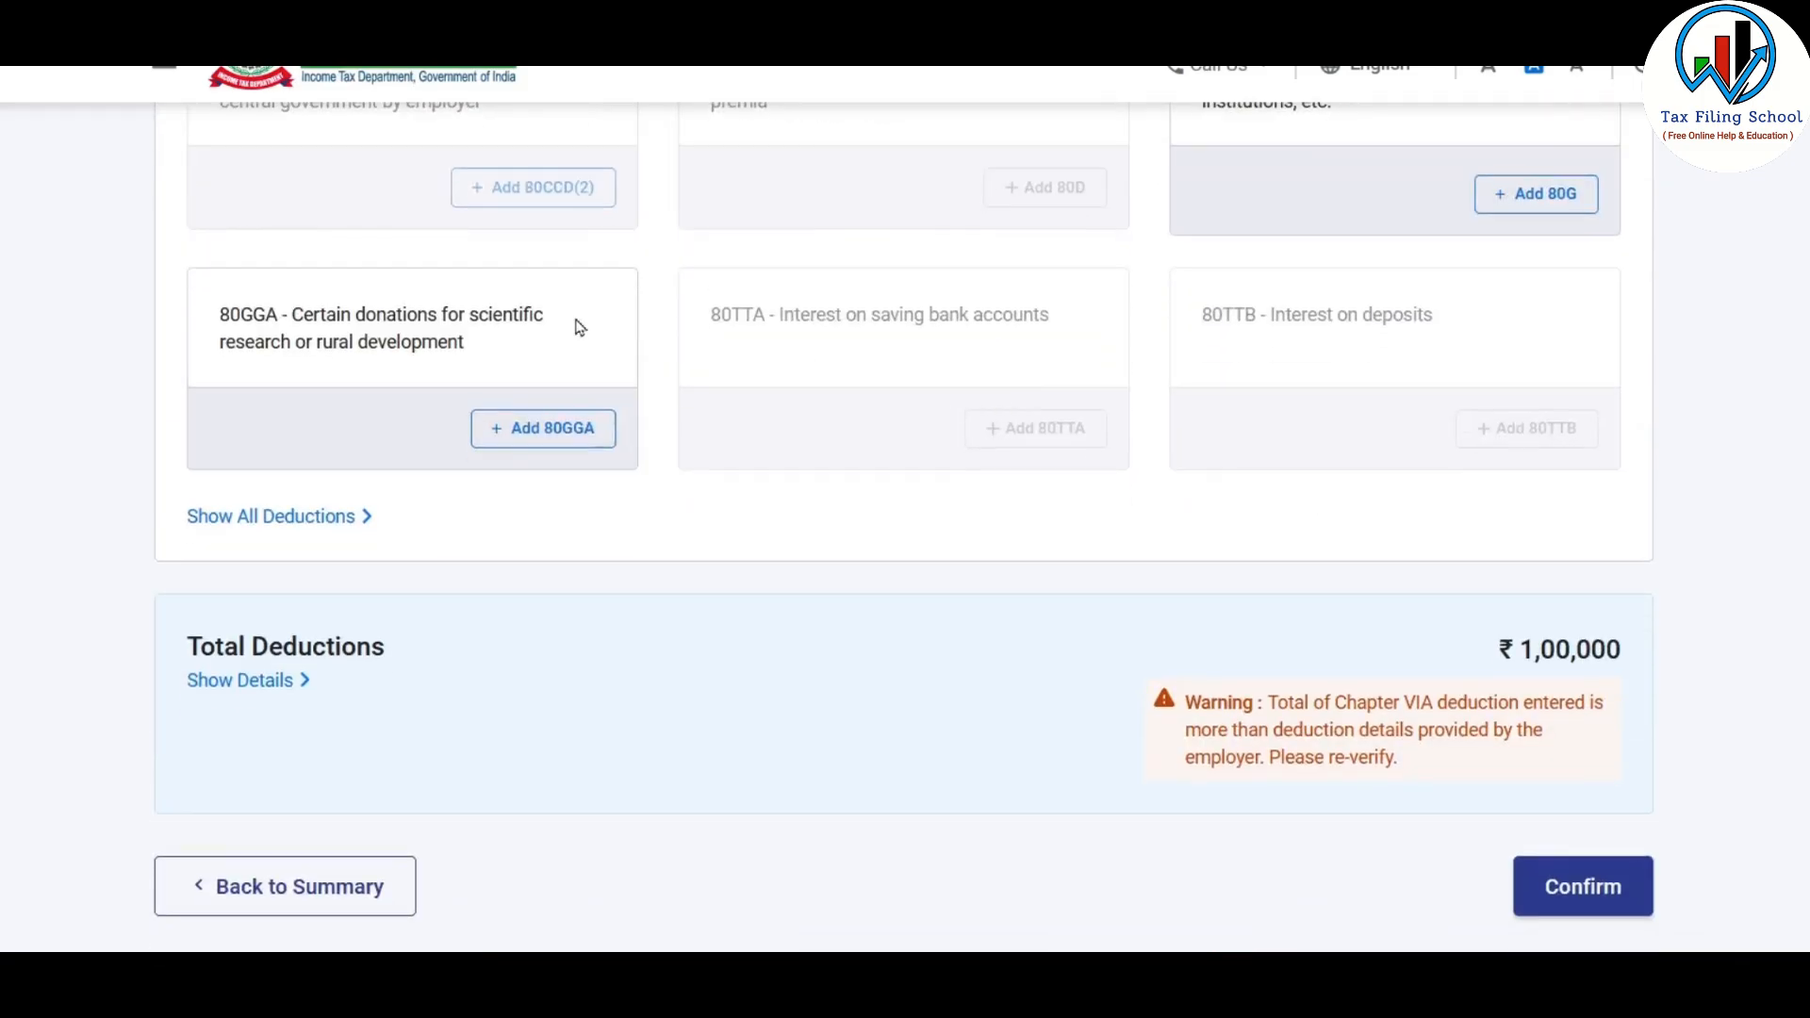
Show the full list of deductions and choose to add 80C for life insurance premia, provident fund contributions, etc
{"action": "scroll", "coordinate": [1144, 573], "scroll_direction": "up", "scroll_amount": 1}
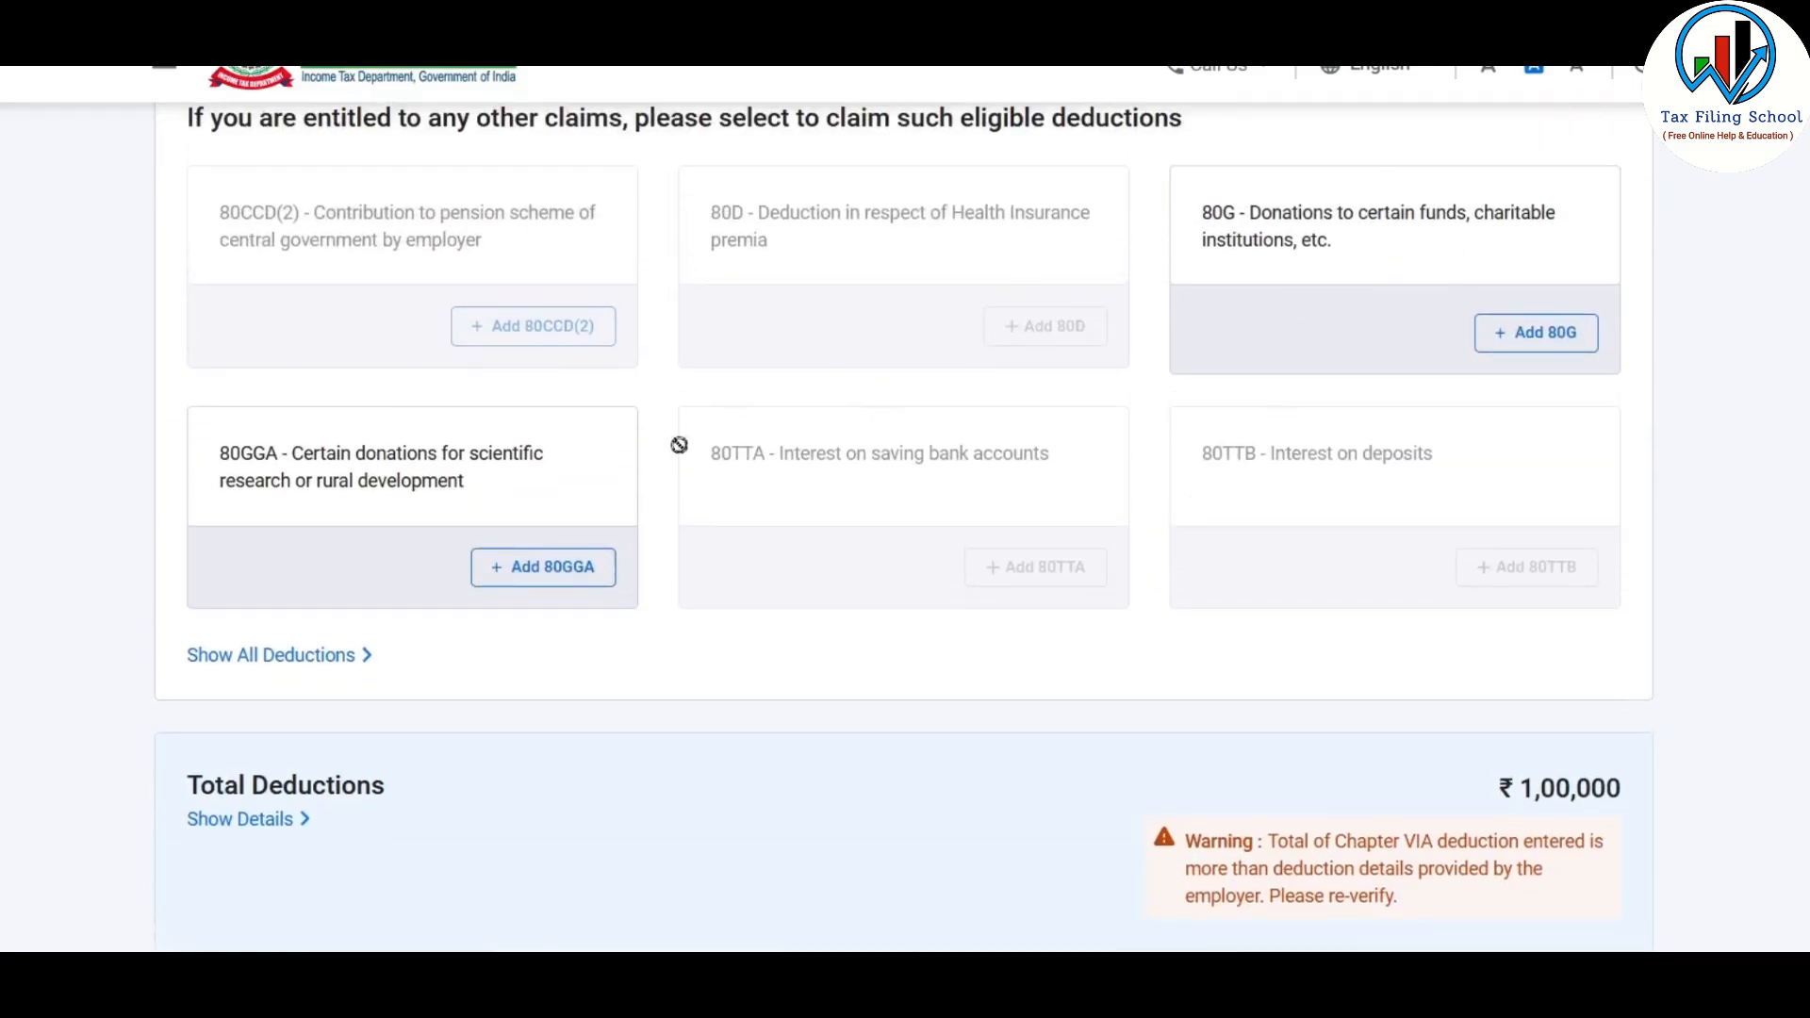
{"action": "scroll", "coordinate": [795, 598], "scroll_direction": "up", "scroll_amount": 1}
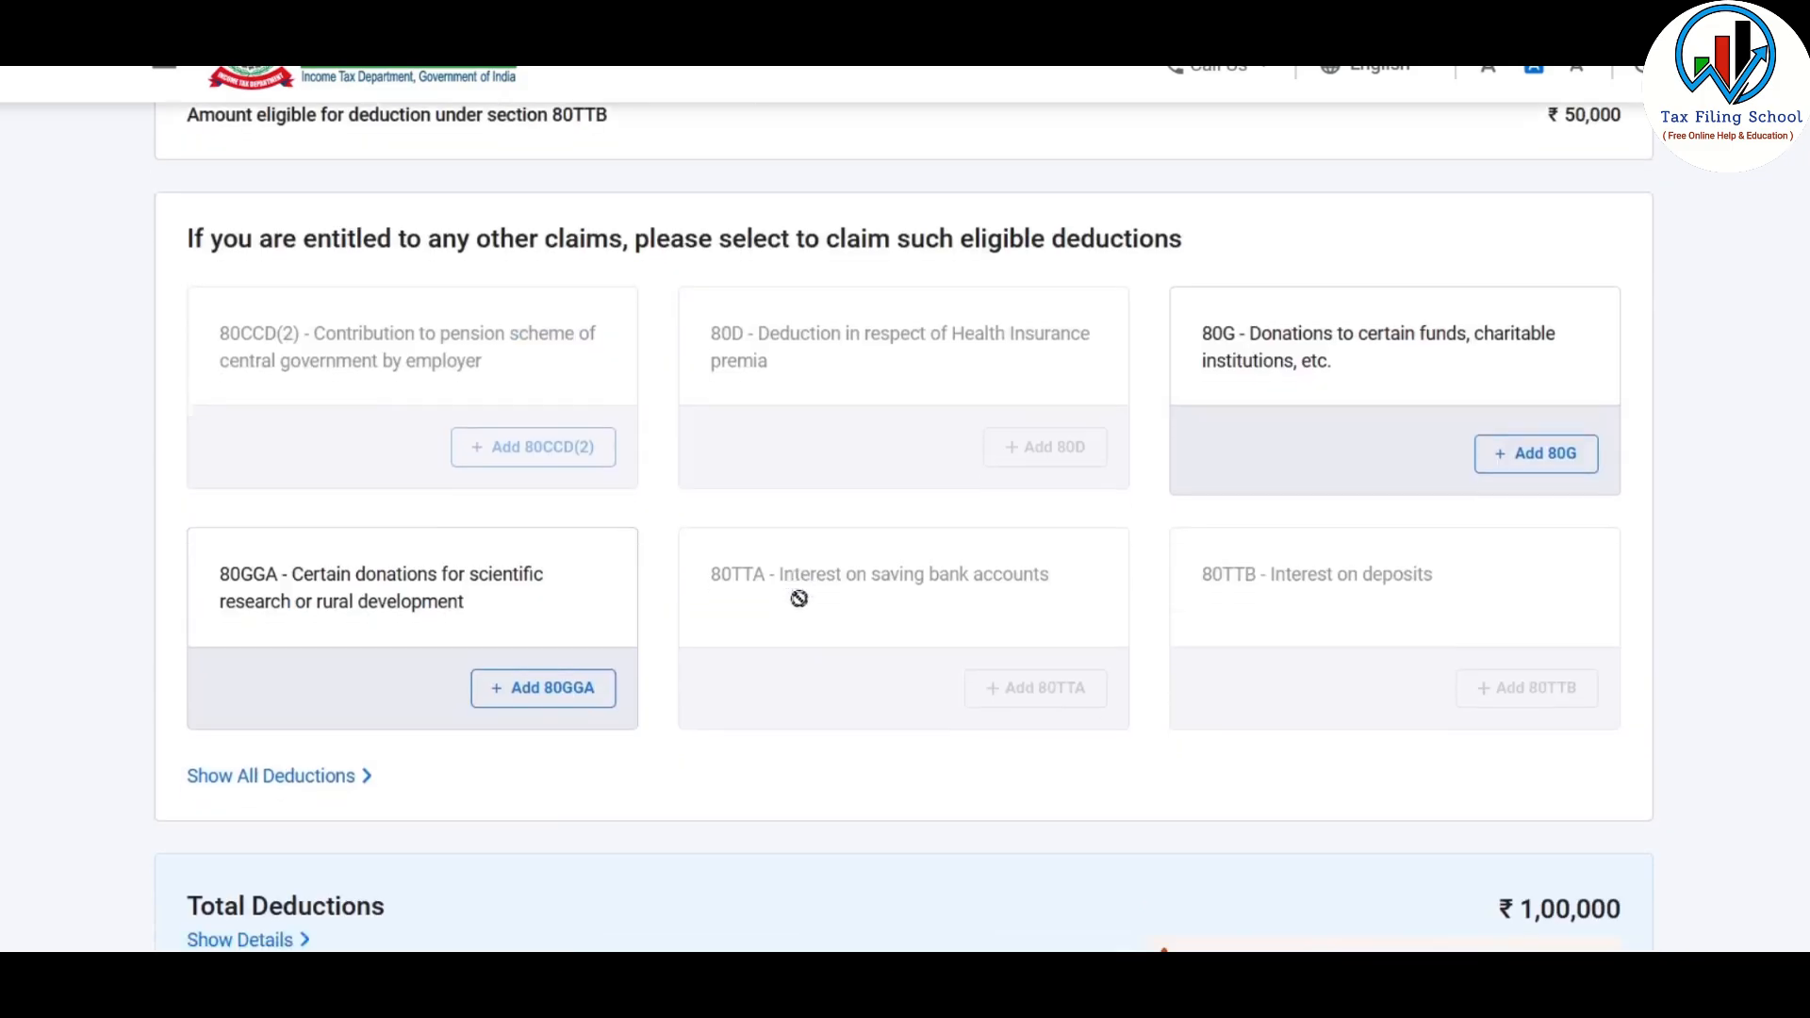
{"action": "scroll", "coordinate": [779, 598], "scroll_direction": "down", "scroll_amount": 2}
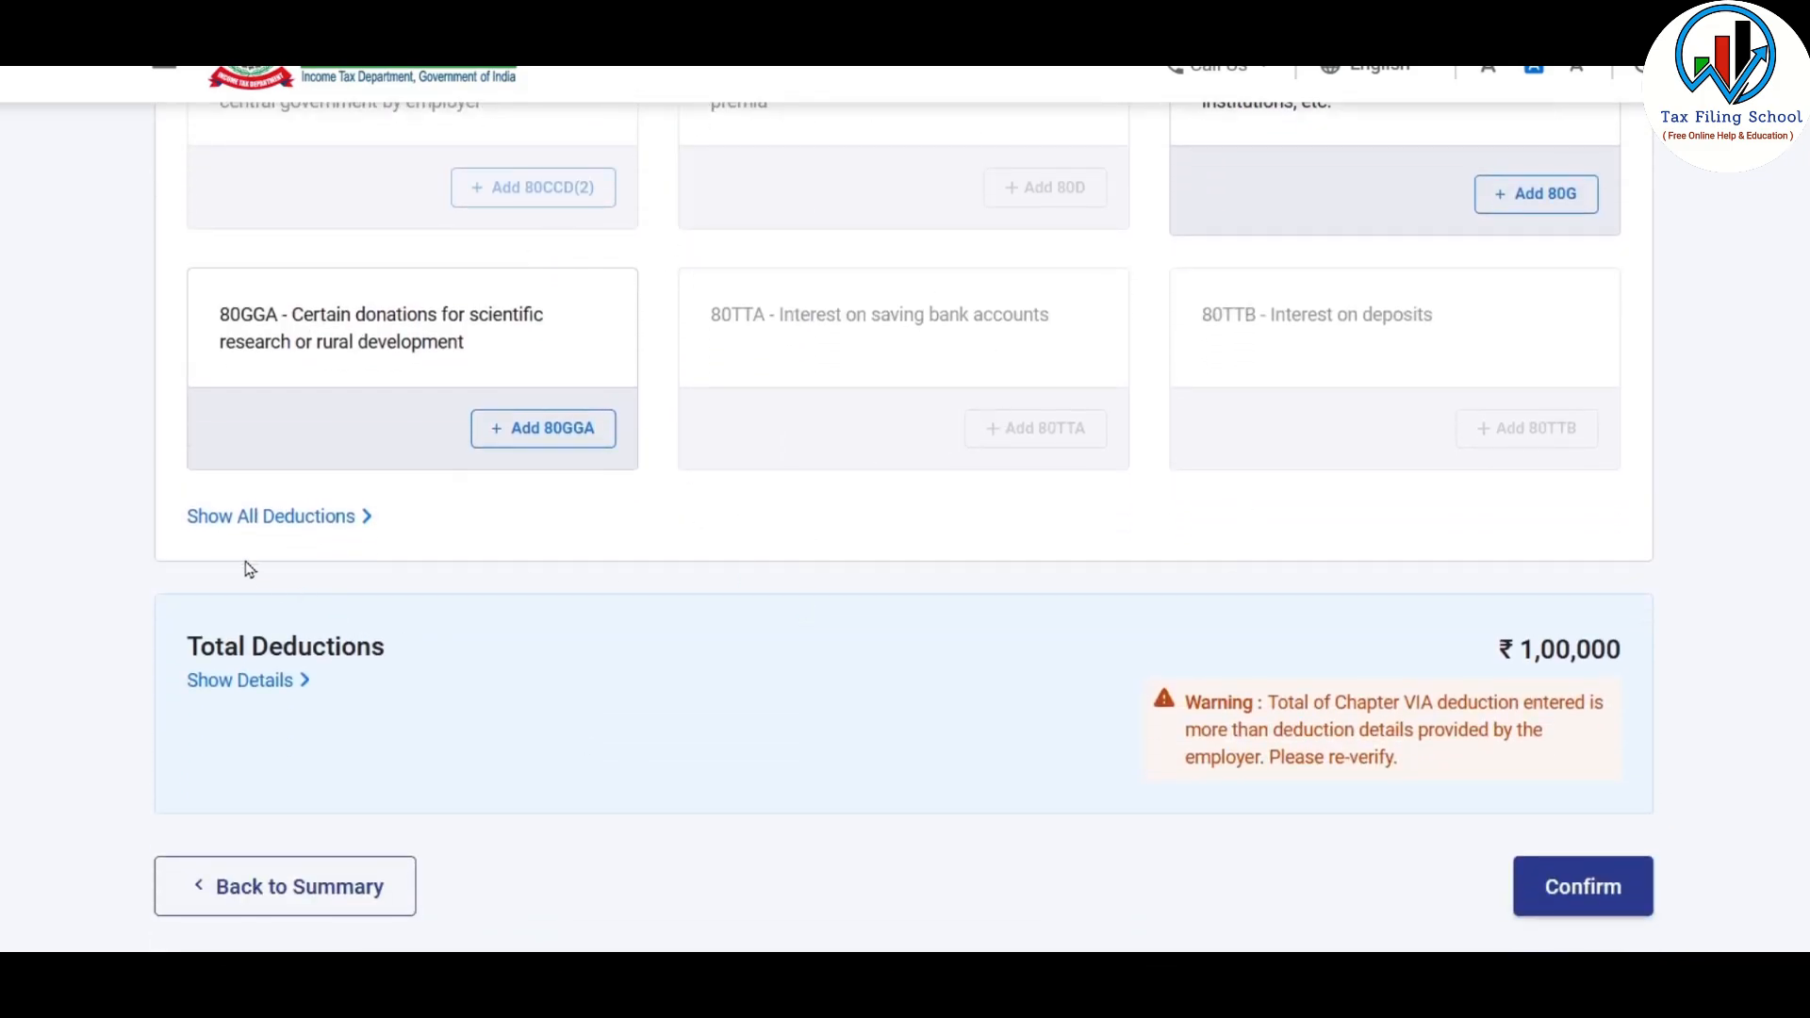
{"action": "left_click", "coordinate": [332, 521]}
{"action": "scroll", "coordinate": [852, 518], "scroll_direction": "down", "scroll_amount": 3}
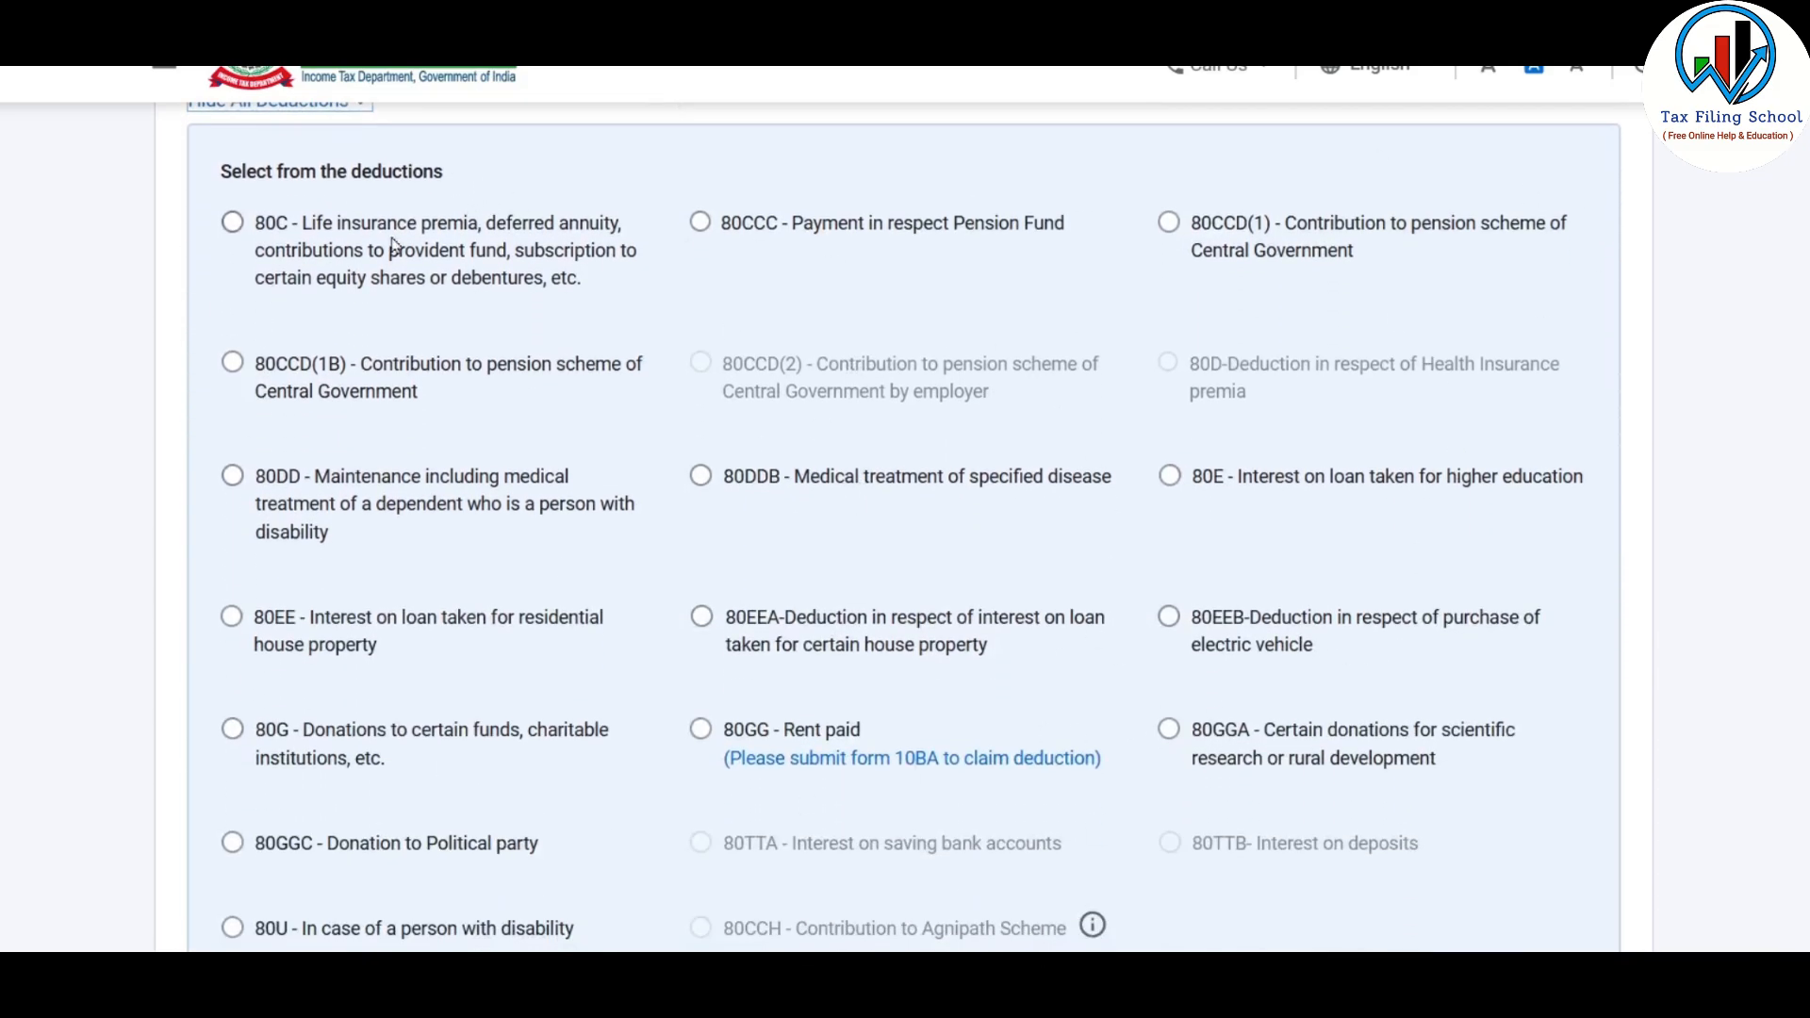
{"action": "left_click", "coordinate": [233, 225]}
{"action": "scroll", "coordinate": [264, 350], "scroll_direction": "down", "scroll_amount": 4}
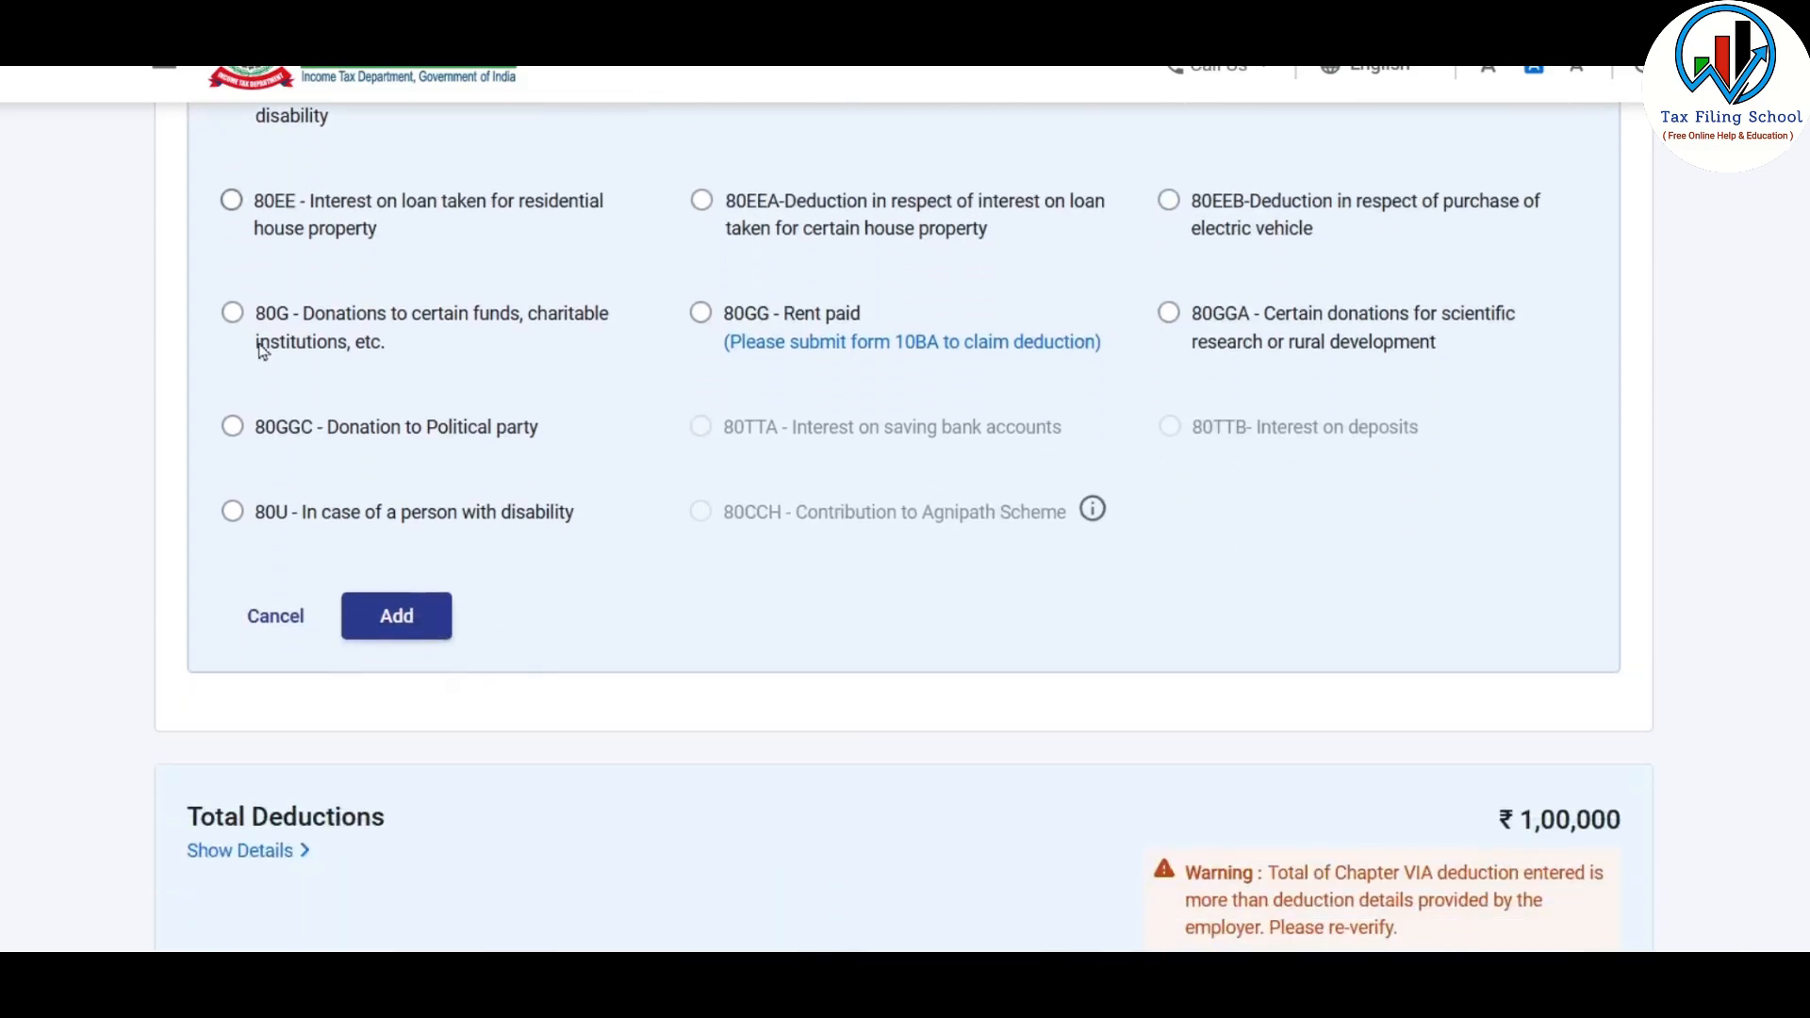
{"action": "left_click", "coordinate": [396, 616]}
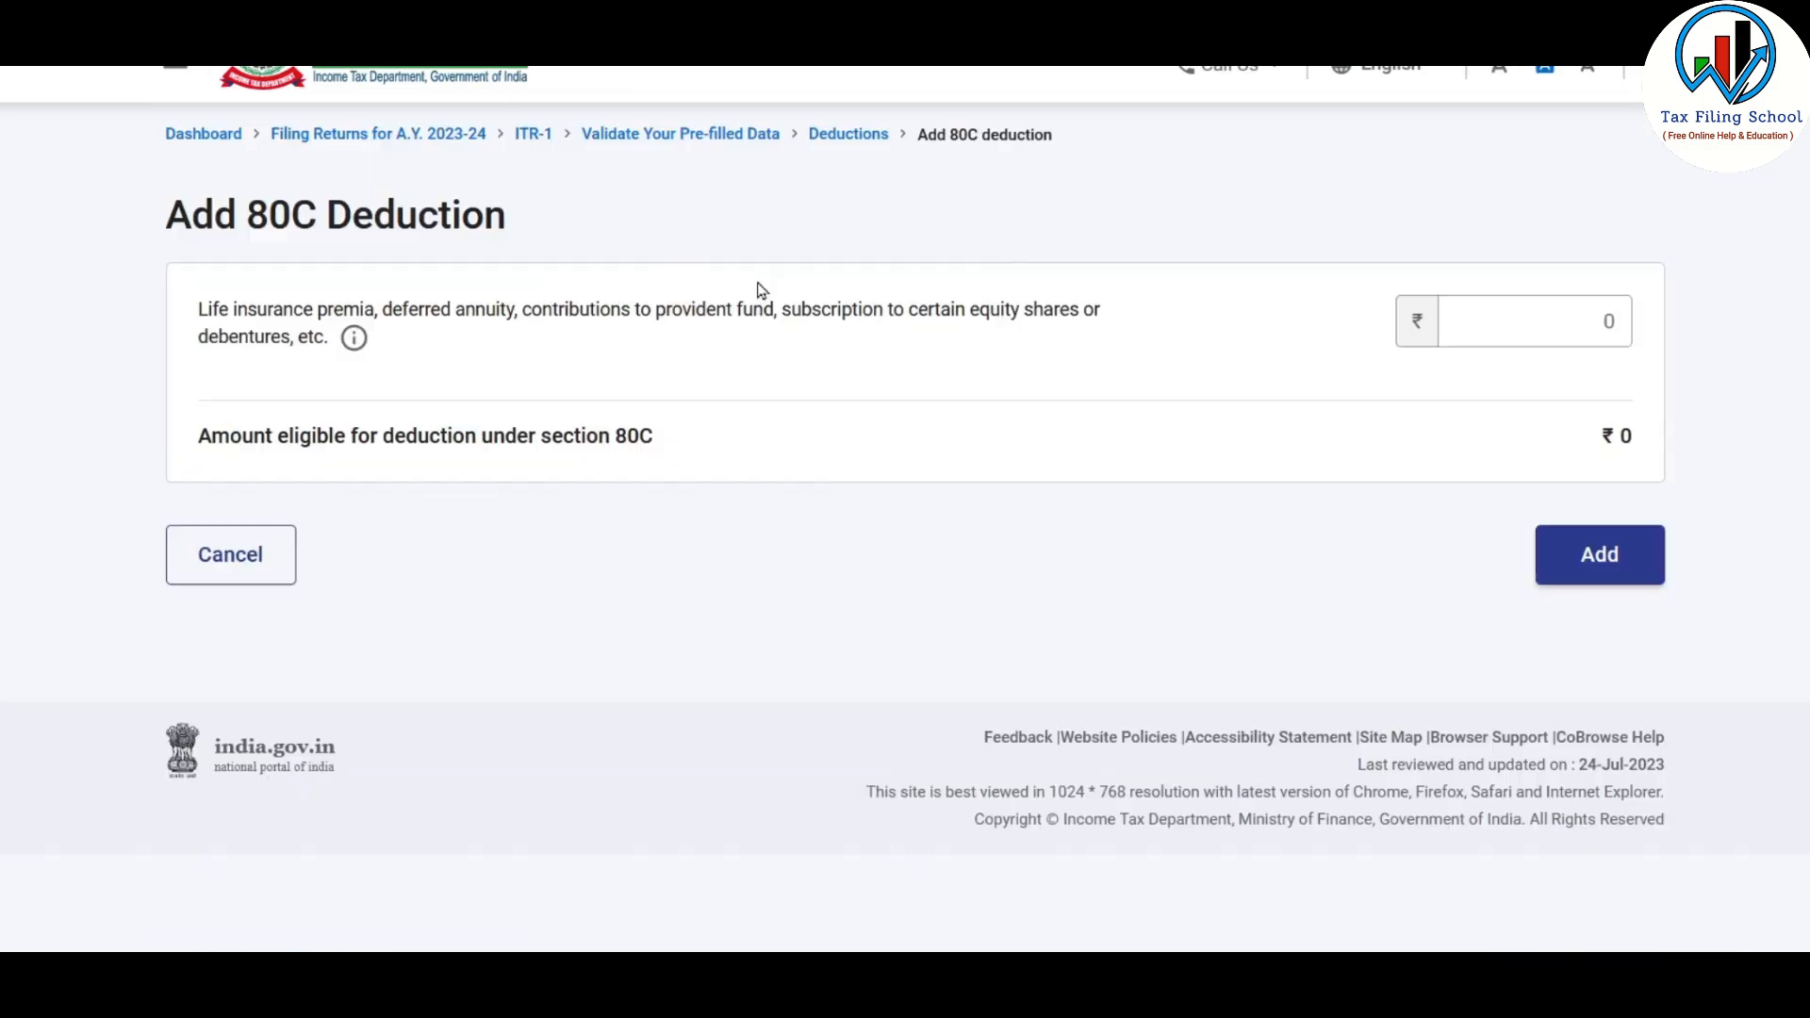
Enter 1,00,000 as the 80C investment amount and add the deduction
{"action": "left_click", "coordinate": [1525, 318]}
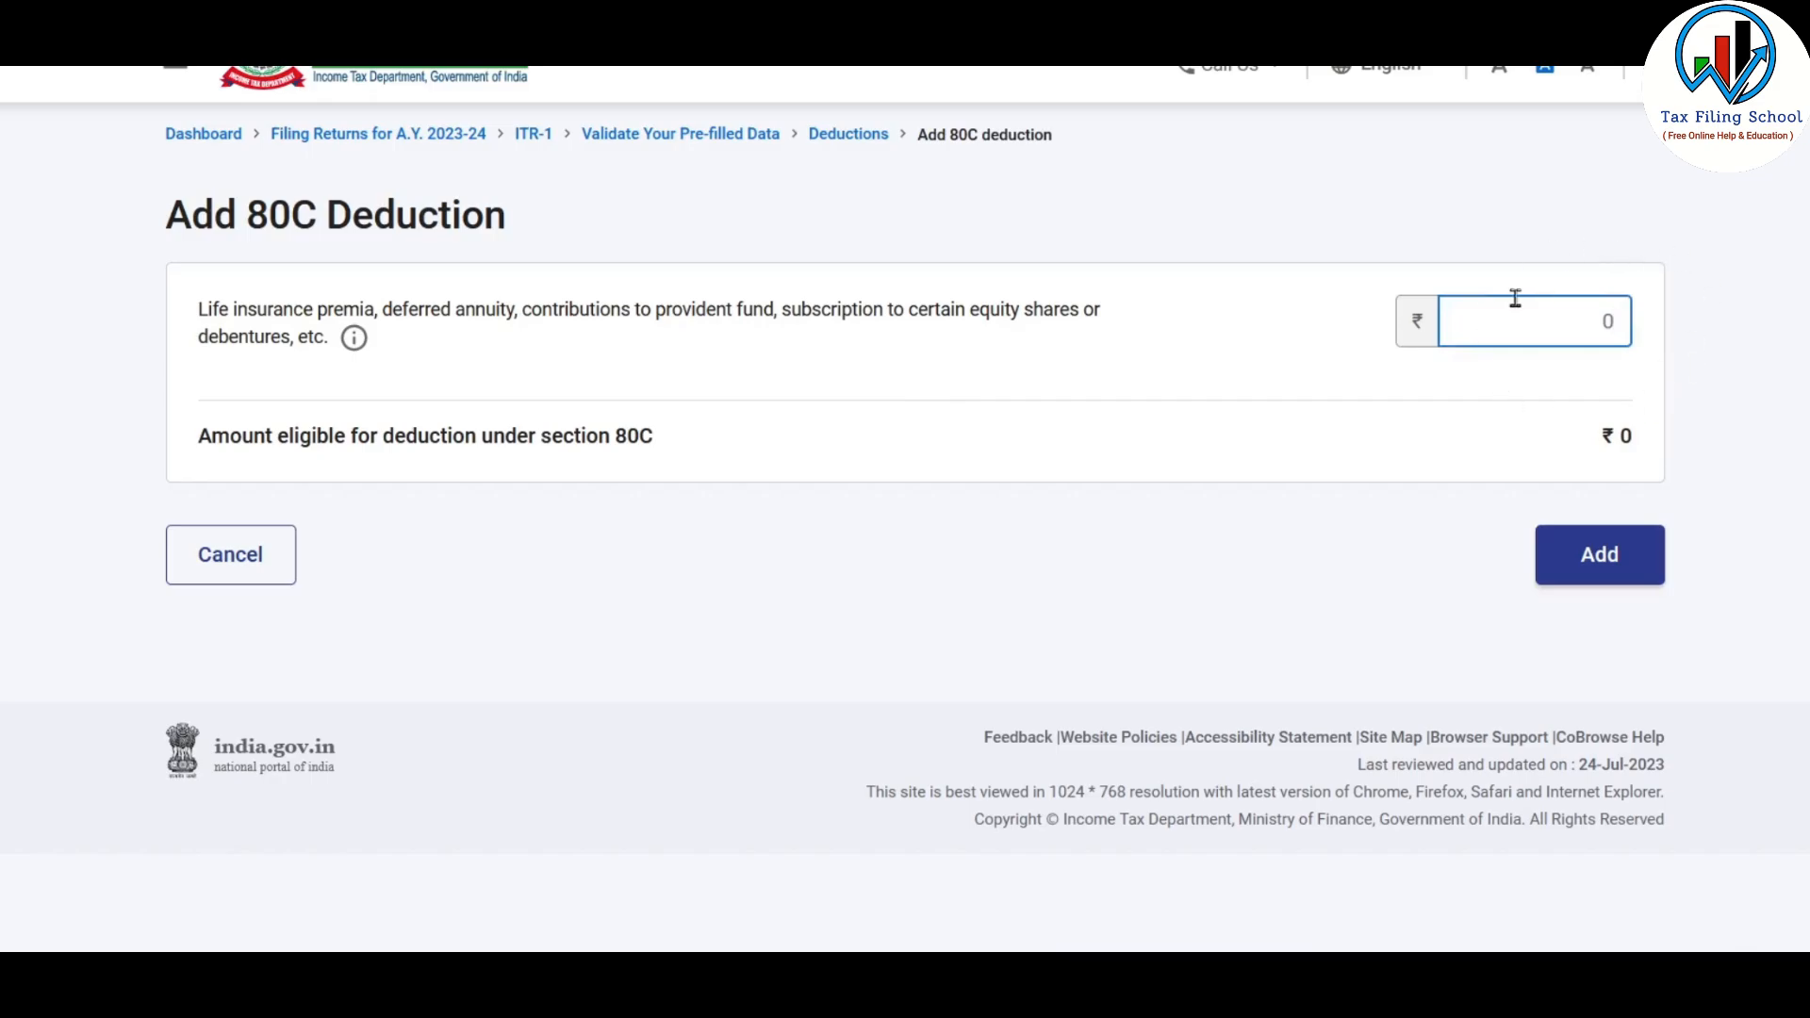
{"action": "type", "text": "100000"}
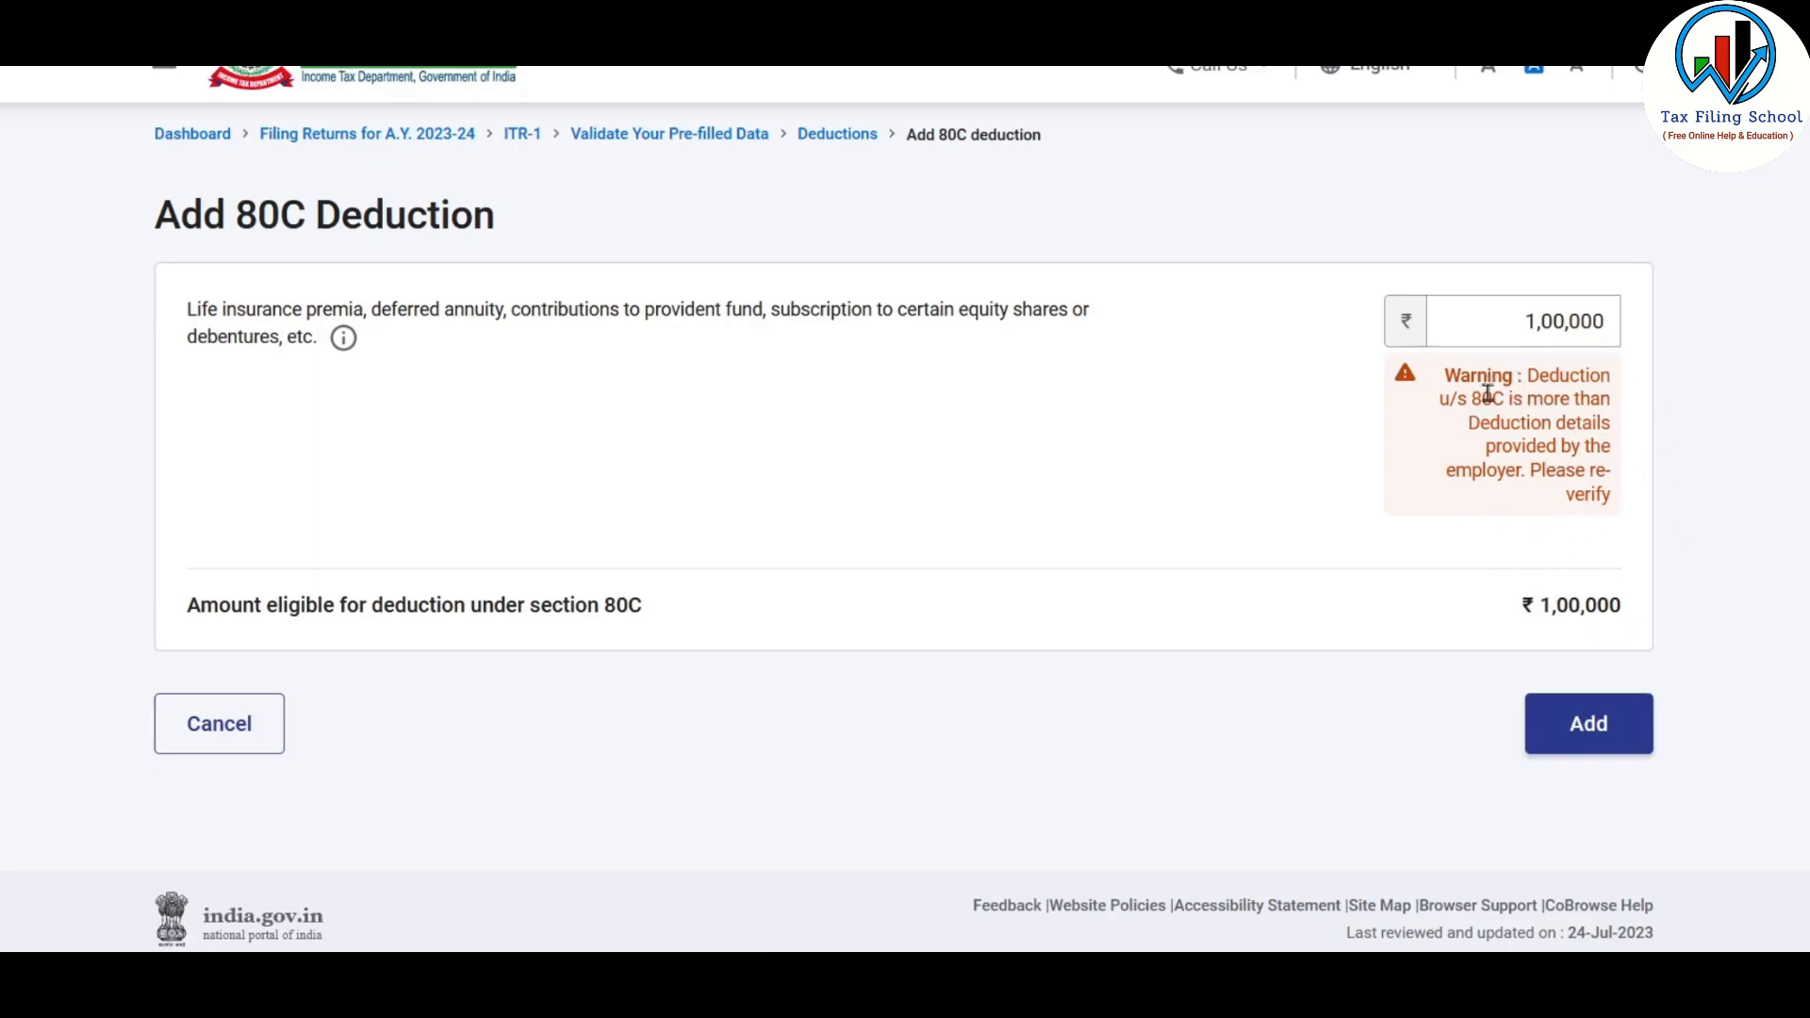
{"action": "left_click_drag", "start_coordinate": [1500, 315], "coordinate": [1714, 316]}
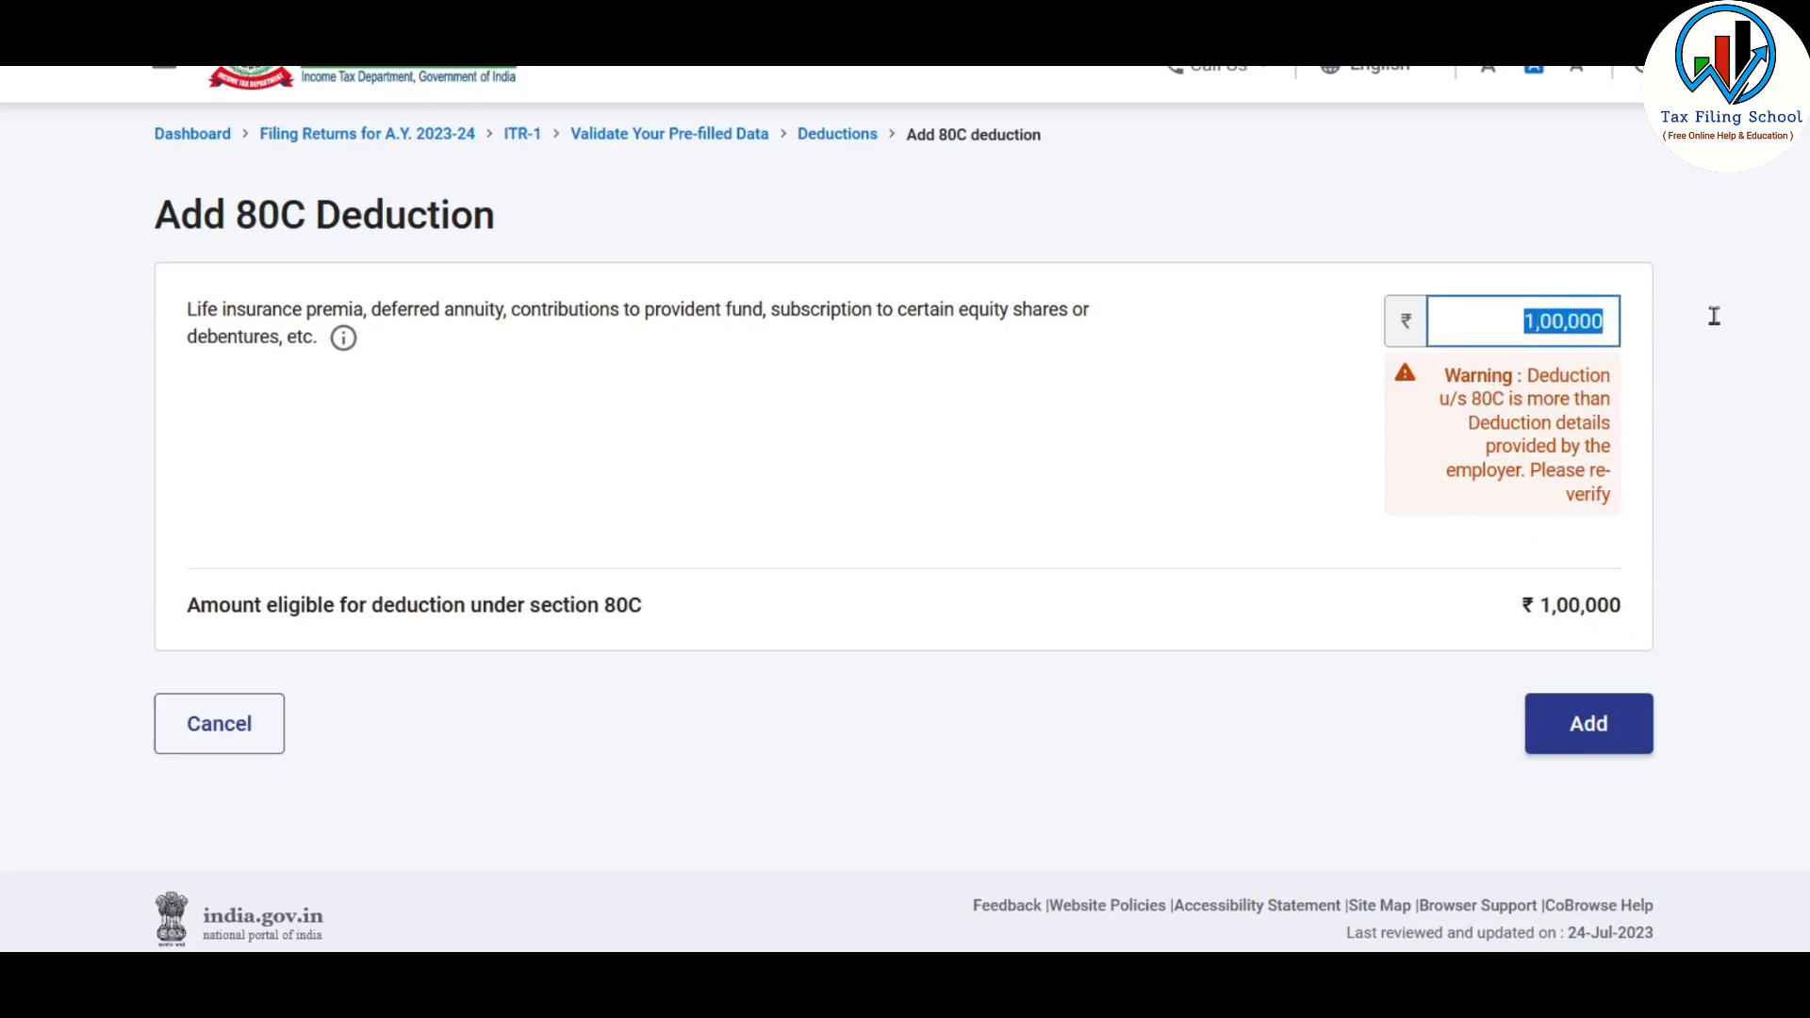
{"action": "left_click", "coordinate": [1678, 397]}
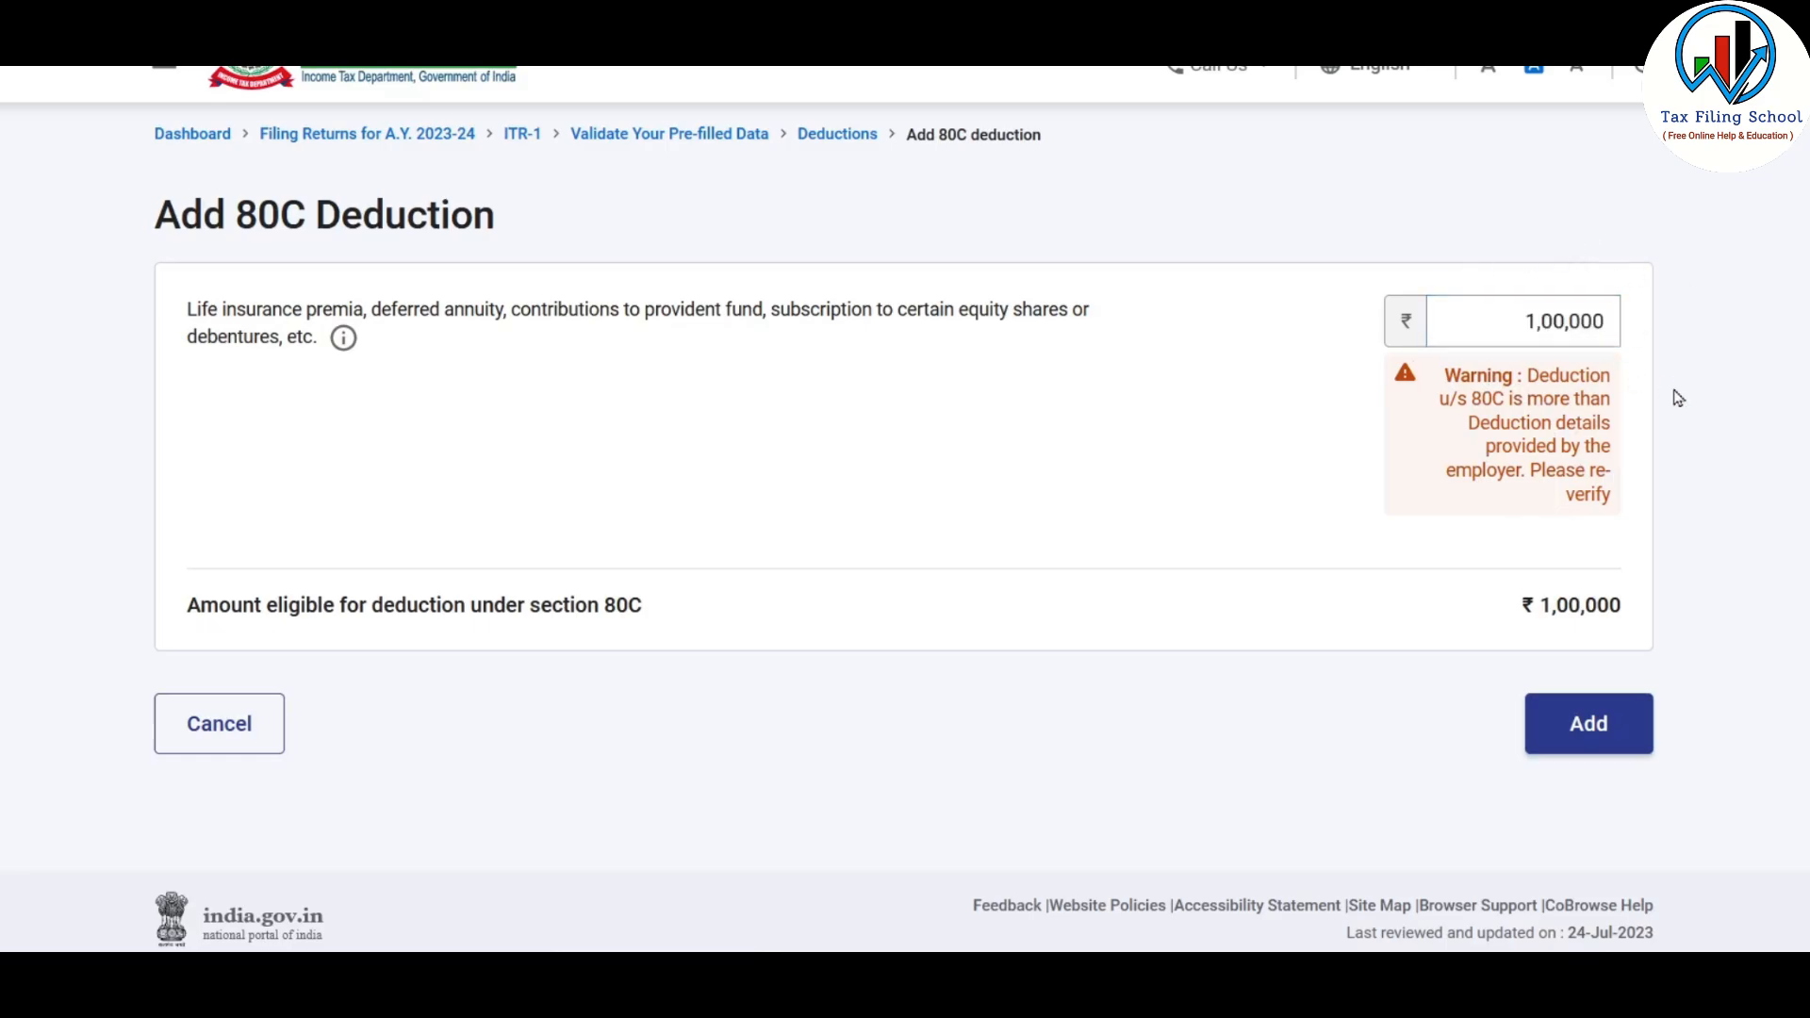
{"action": "left_click", "coordinate": [1591, 724]}
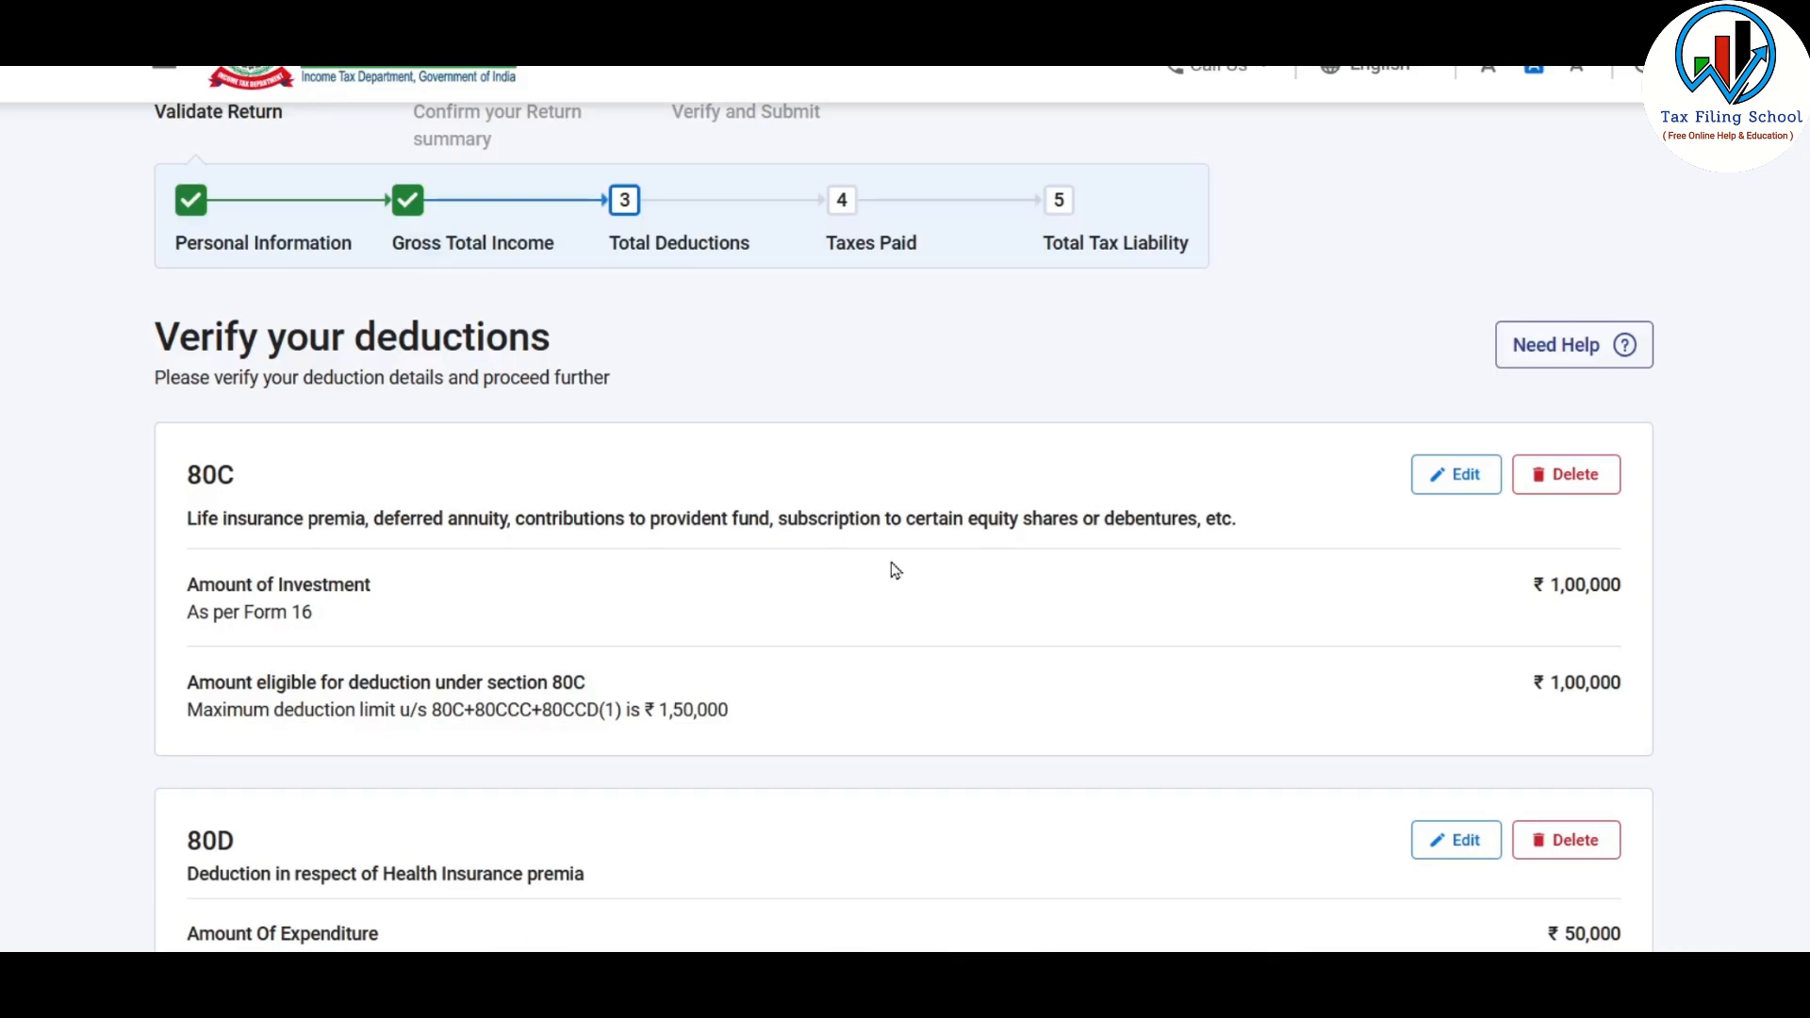
{"action": "scroll", "coordinate": [894, 570], "scroll_direction": "down", "scroll_amount": 15}
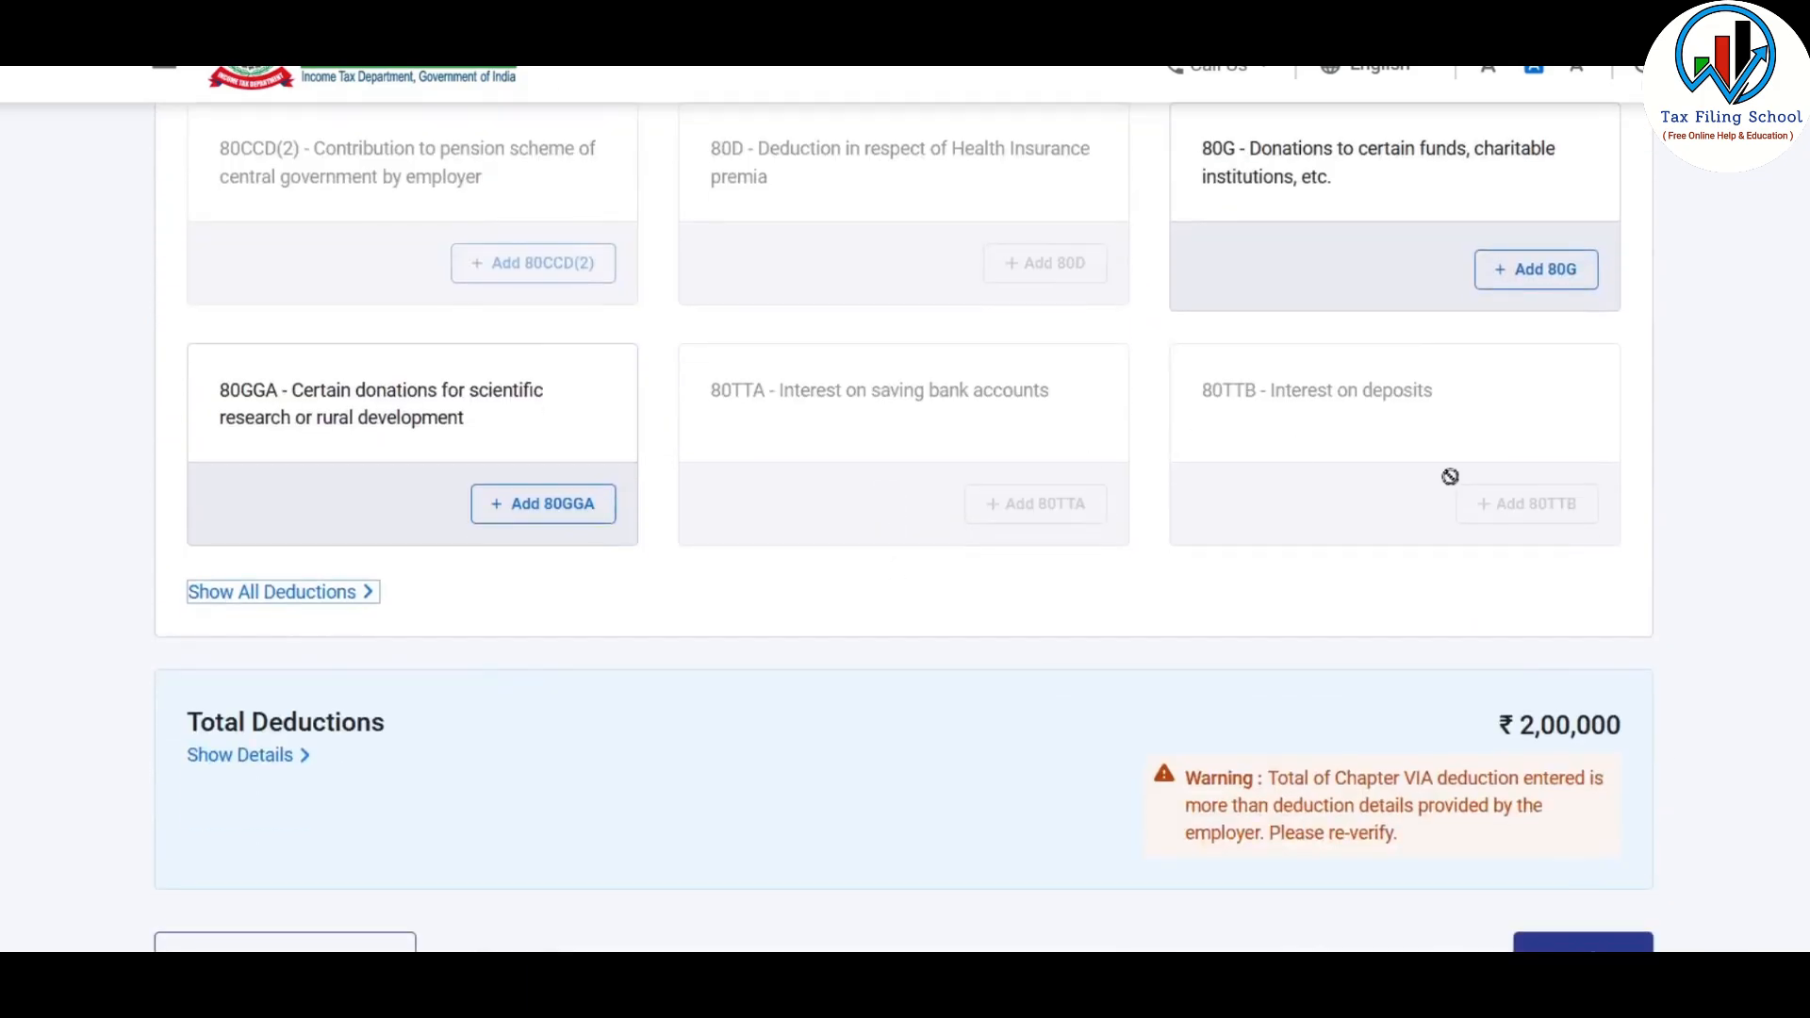
{"action": "left_click", "coordinate": [335, 592]}
{"action": "scroll", "coordinate": [981, 449], "scroll_direction": "down", "scroll_amount": 3}
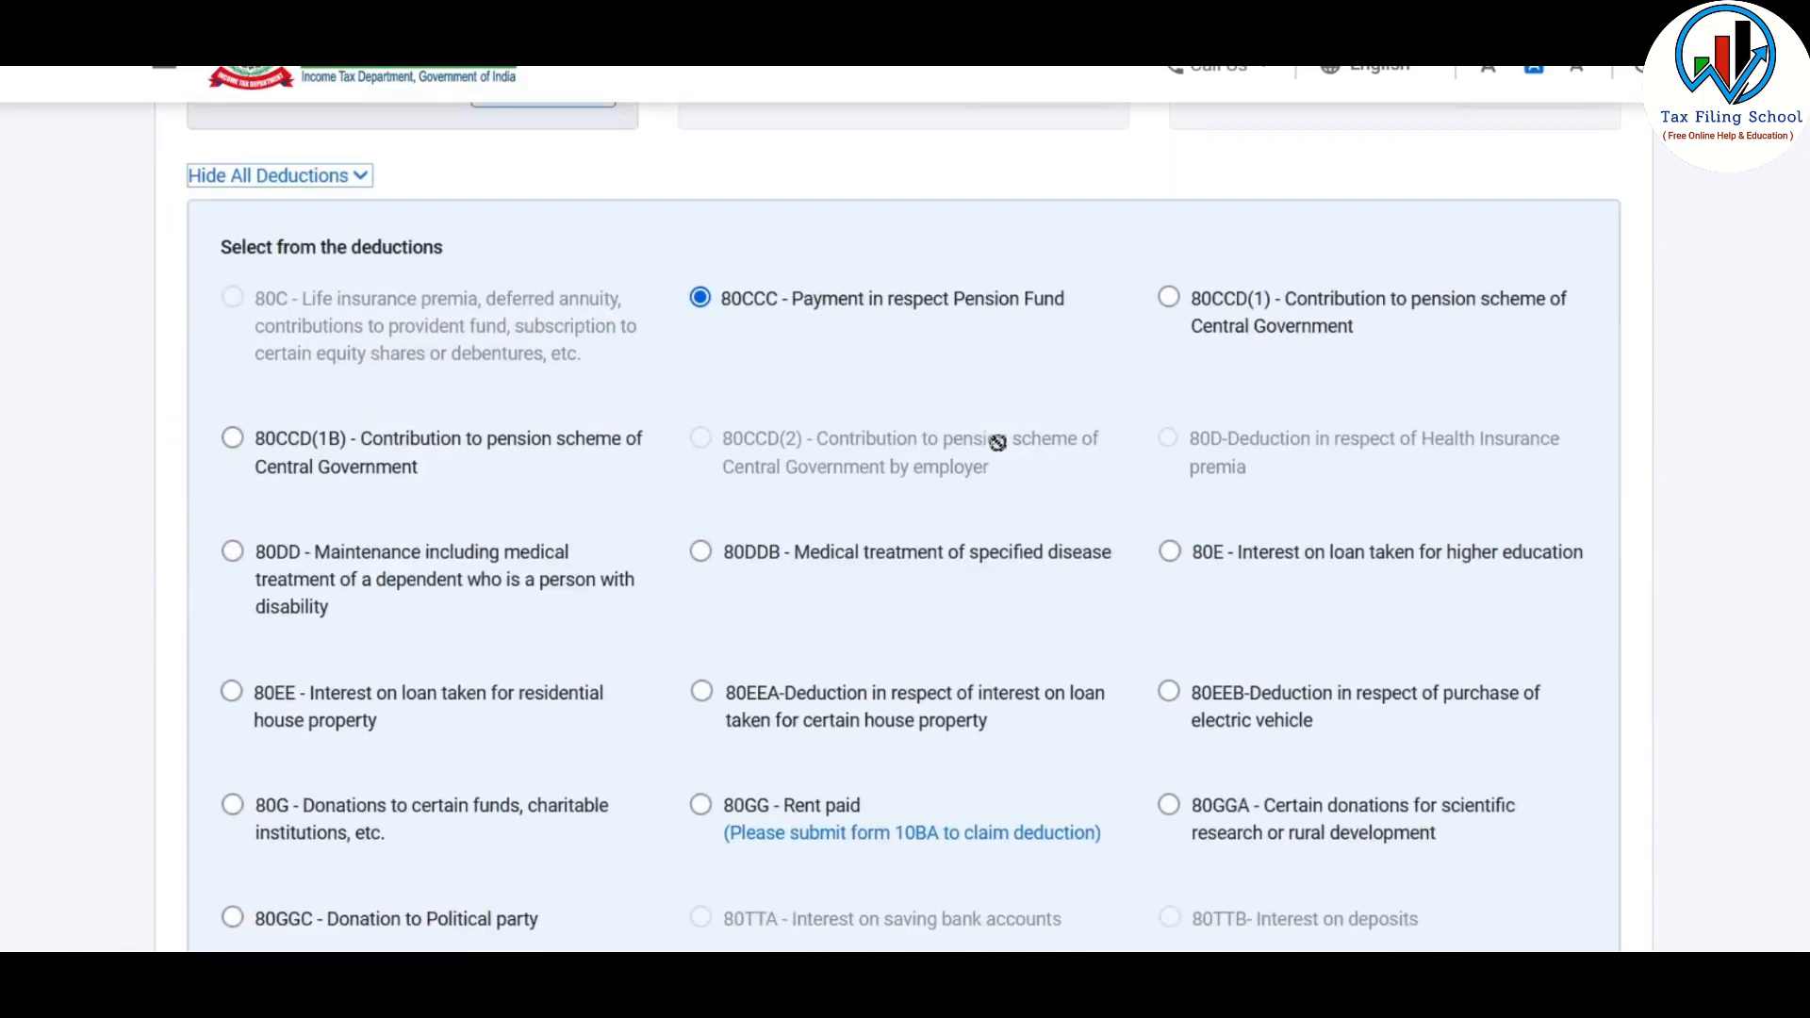
{"action": "scroll", "coordinate": [949, 607], "scroll_direction": "down", "scroll_amount": 3}
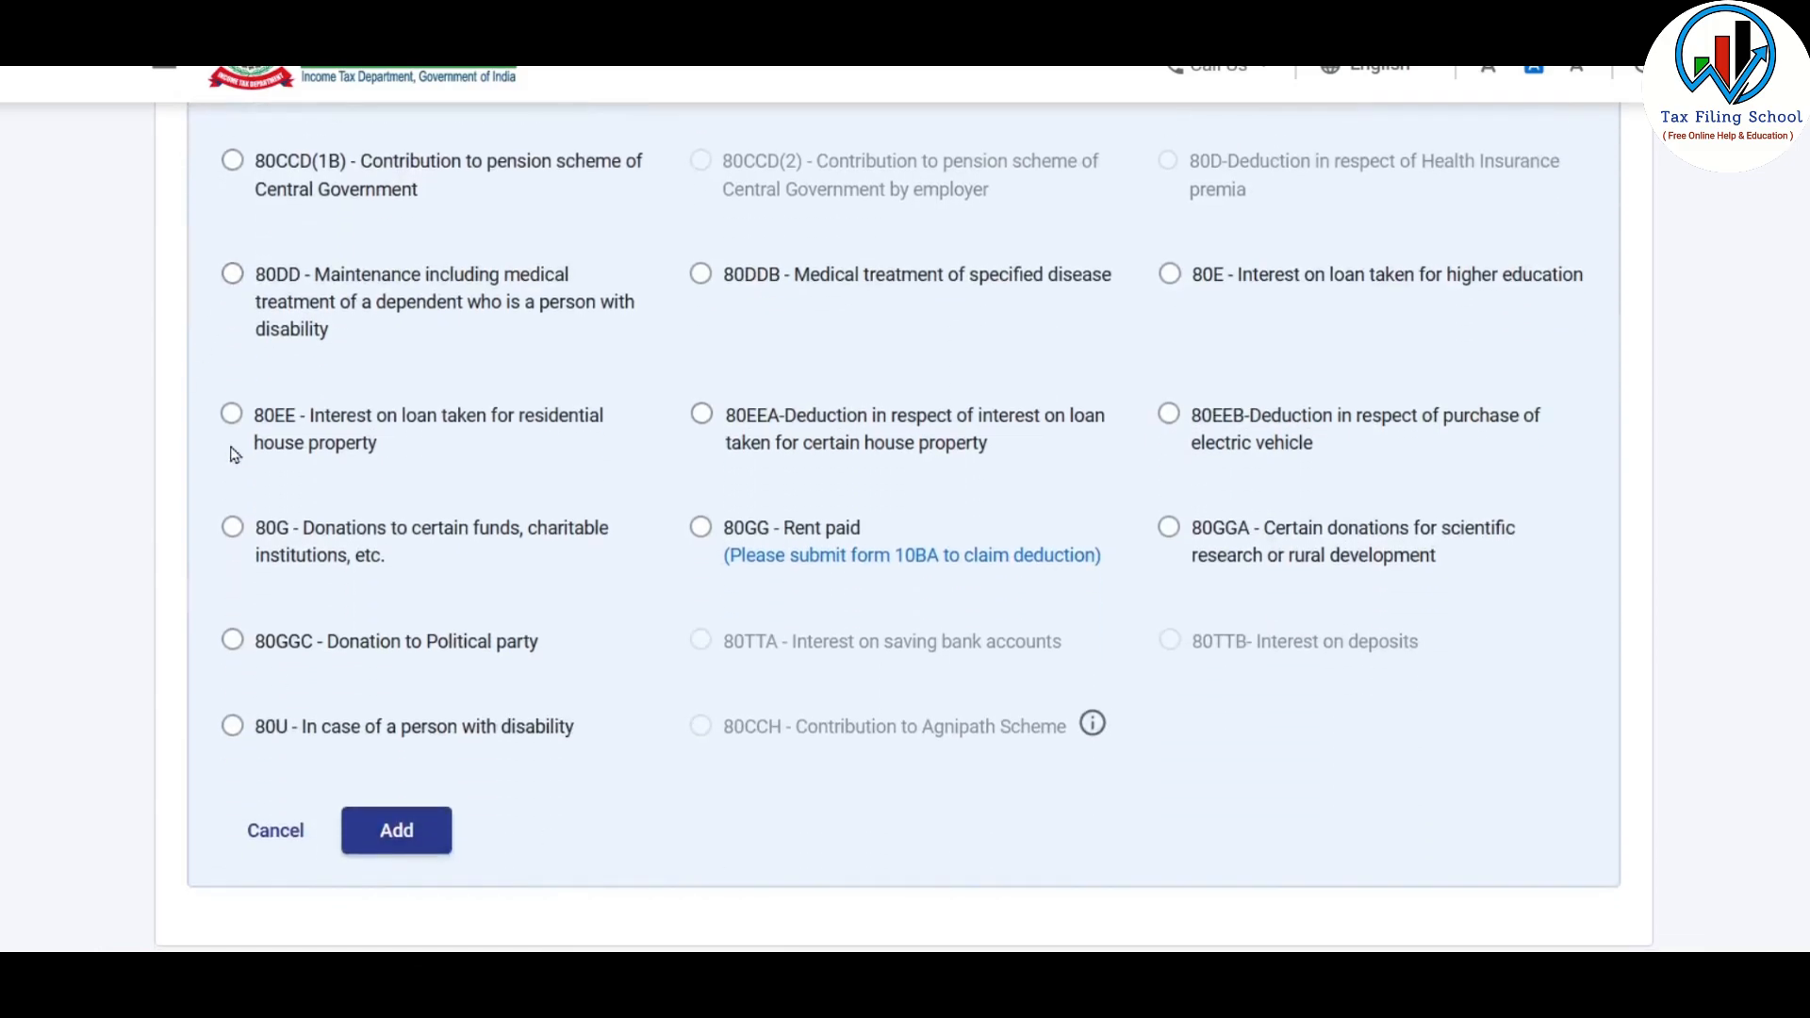
{"action": "left_click", "coordinate": [232, 273]}
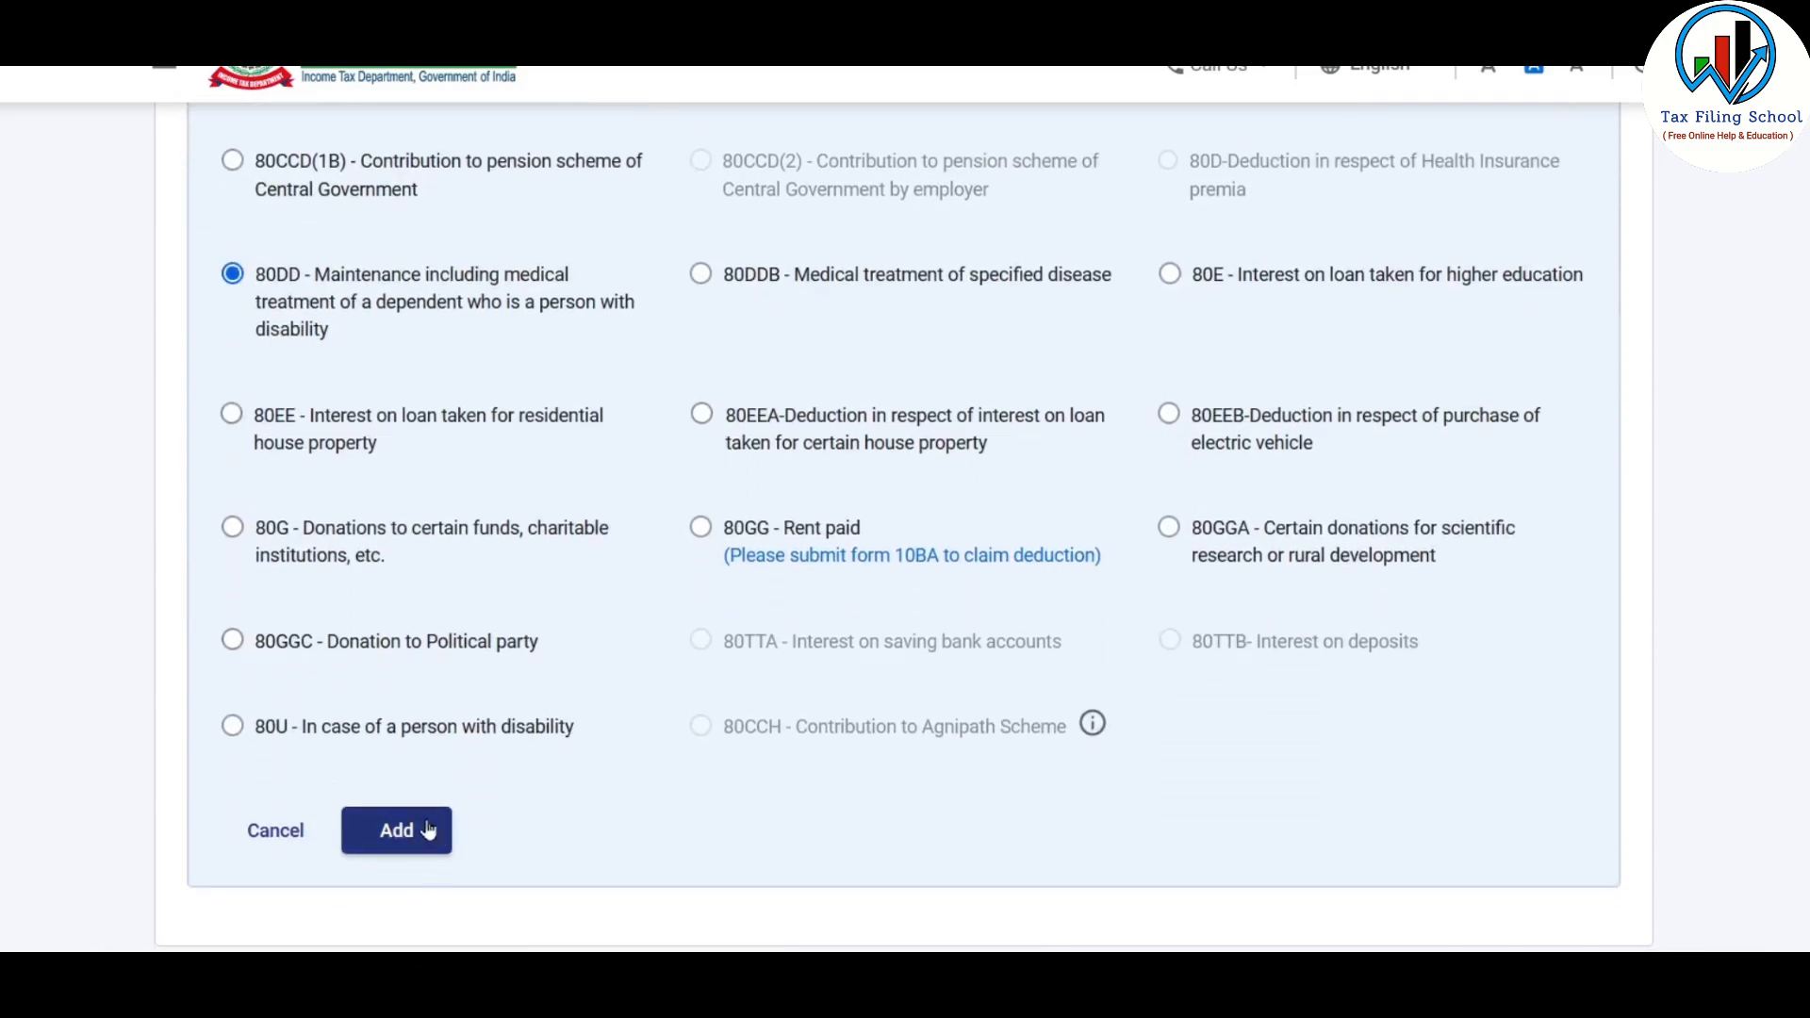
{"action": "scroll", "coordinate": [688, 669], "scroll_direction": "down", "scroll_amount": 2}
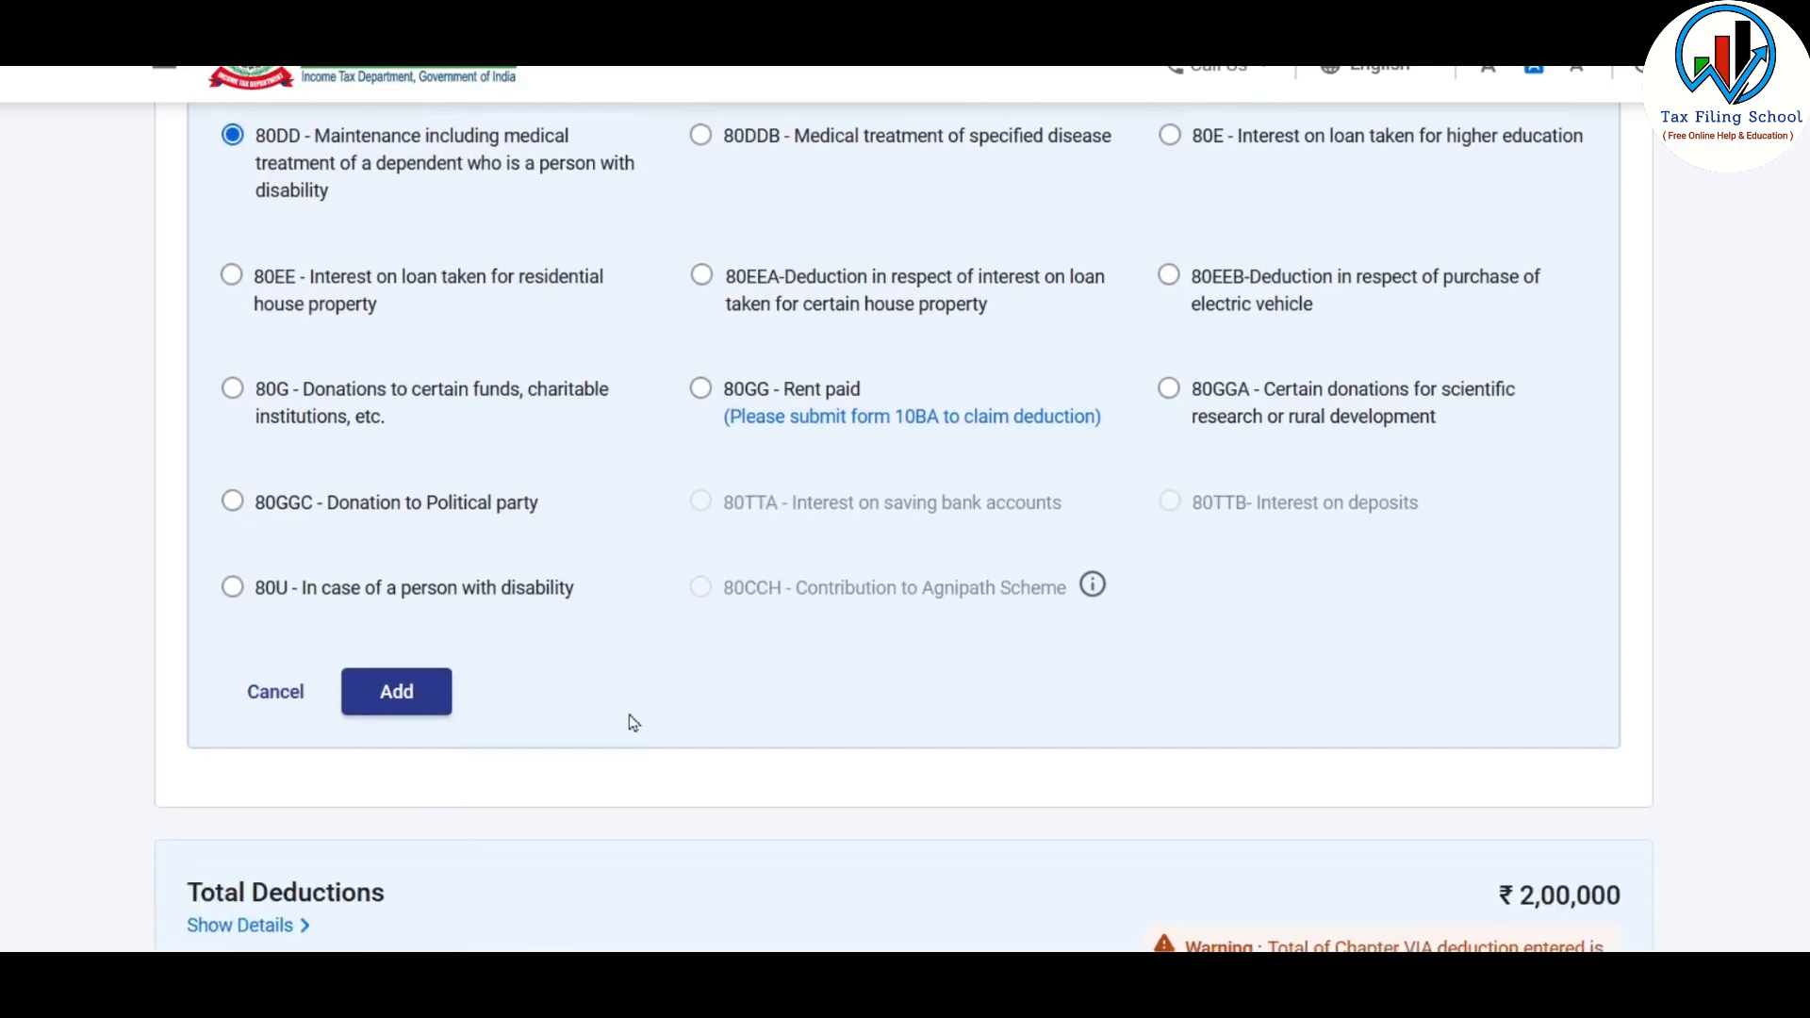
{"action": "left_click", "coordinate": [276, 695]}
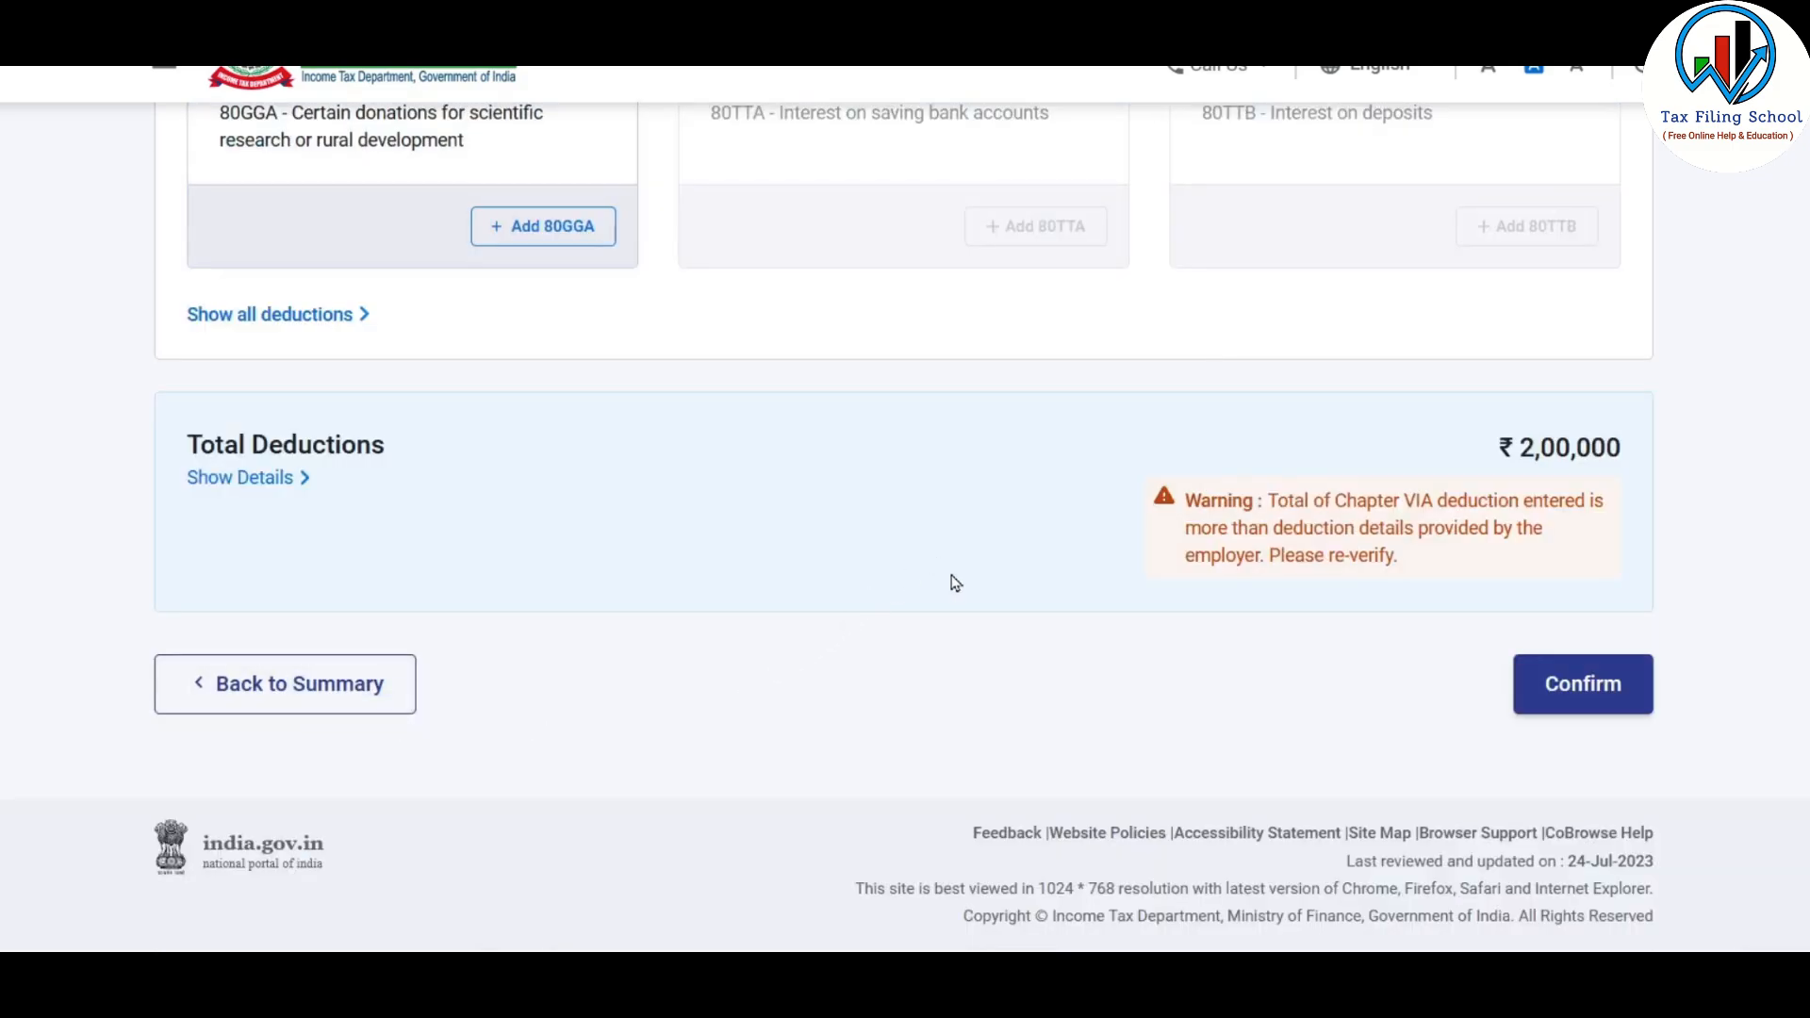
Confirm the total deductions and open the Tax Paid section of the return
{"action": "left_click", "coordinate": [1605, 691]}
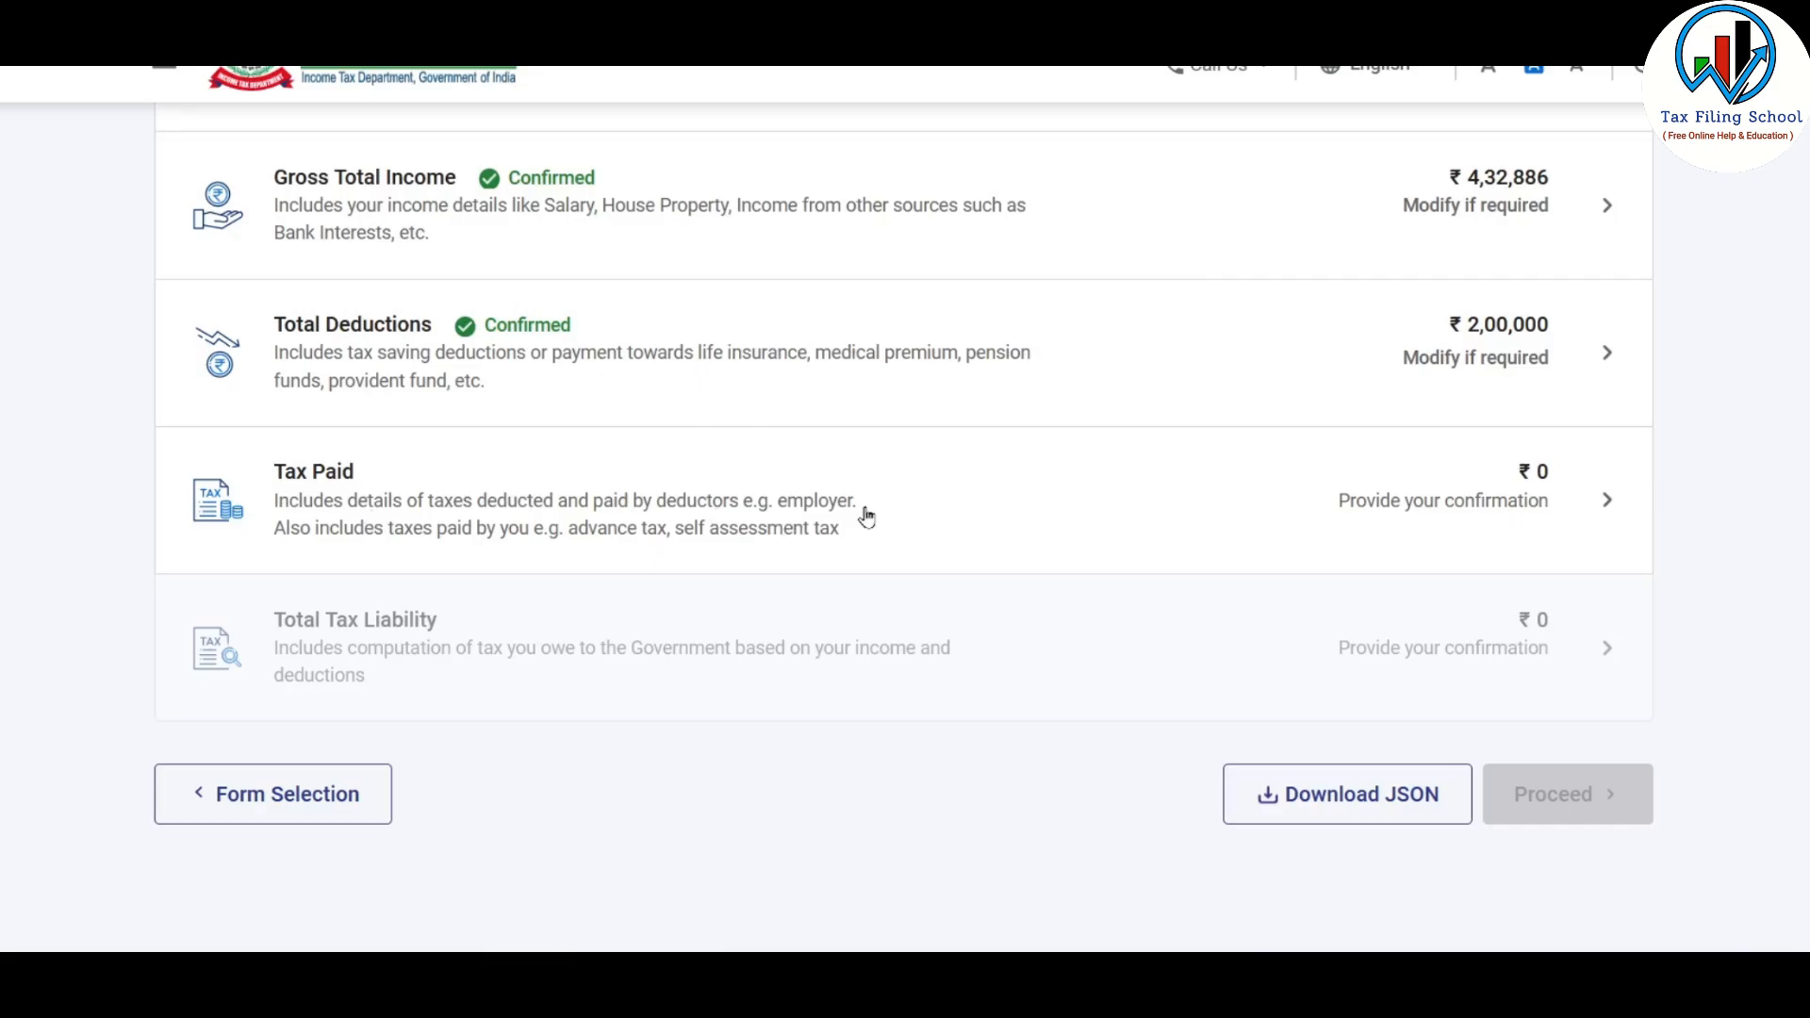
{"action": "left_click", "coordinate": [945, 518]}
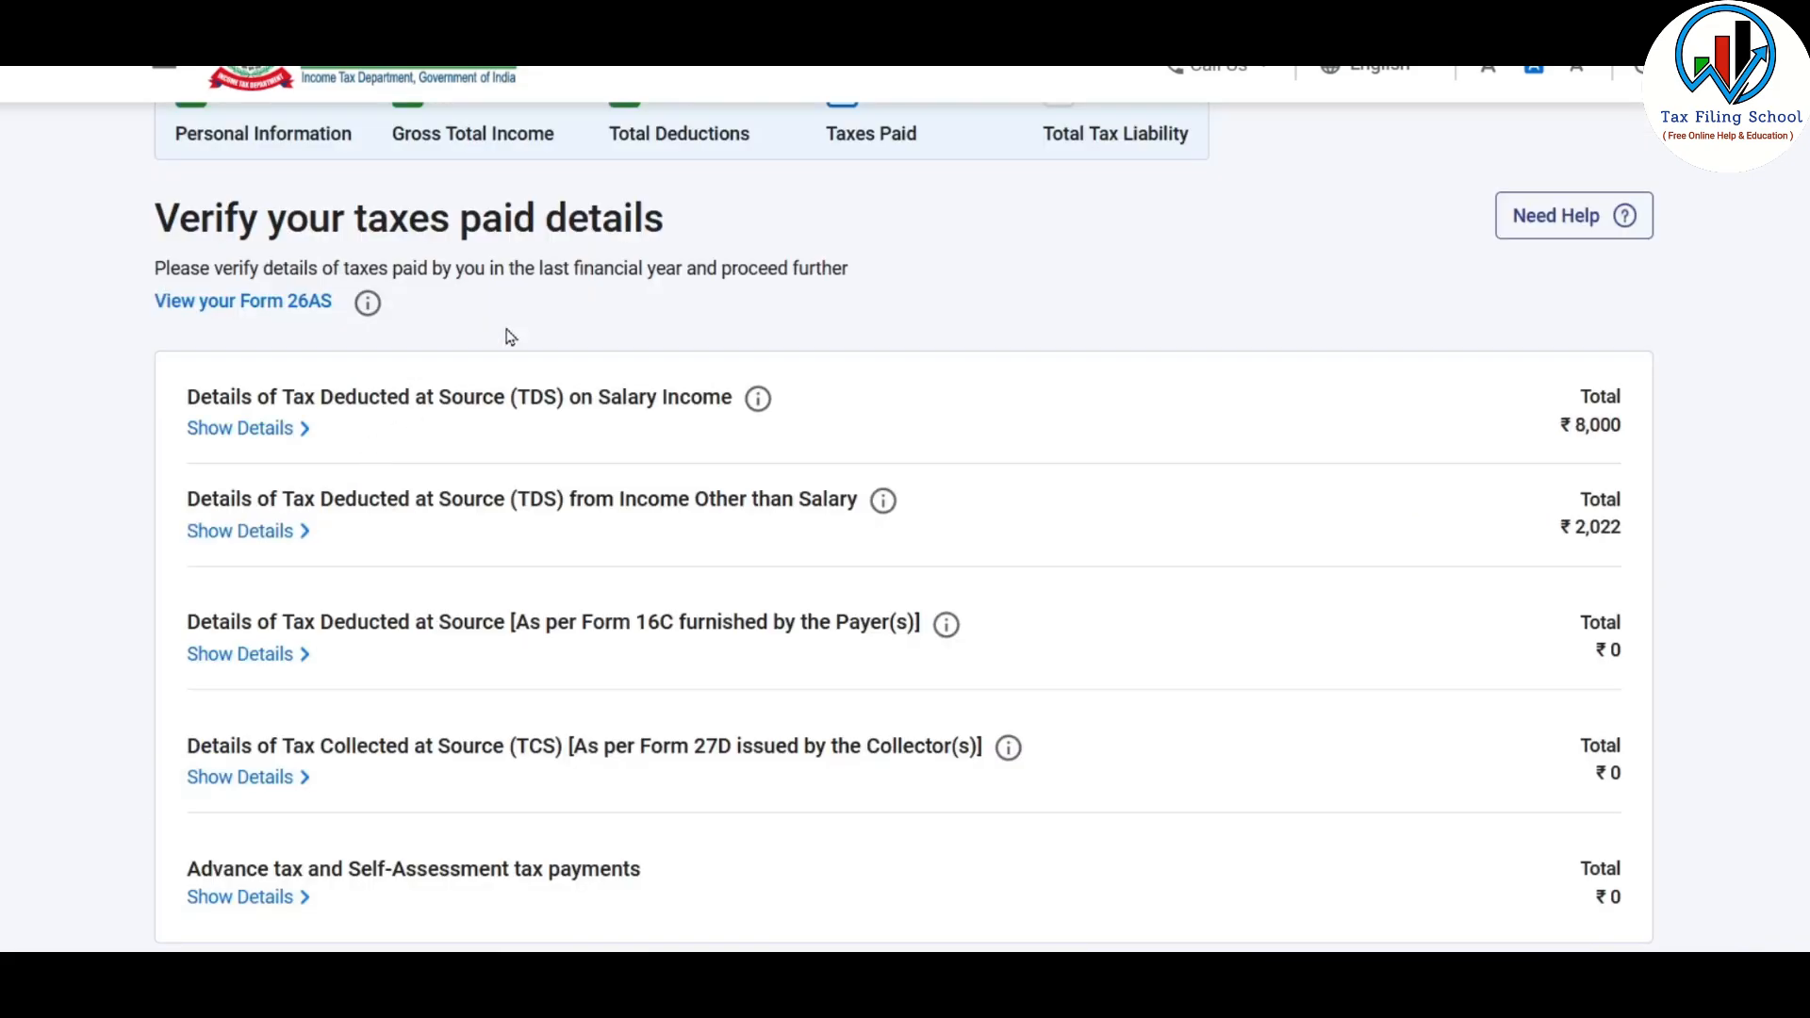
{"action": "scroll", "coordinate": [510, 337], "scroll_direction": "down", "scroll_amount": 2}
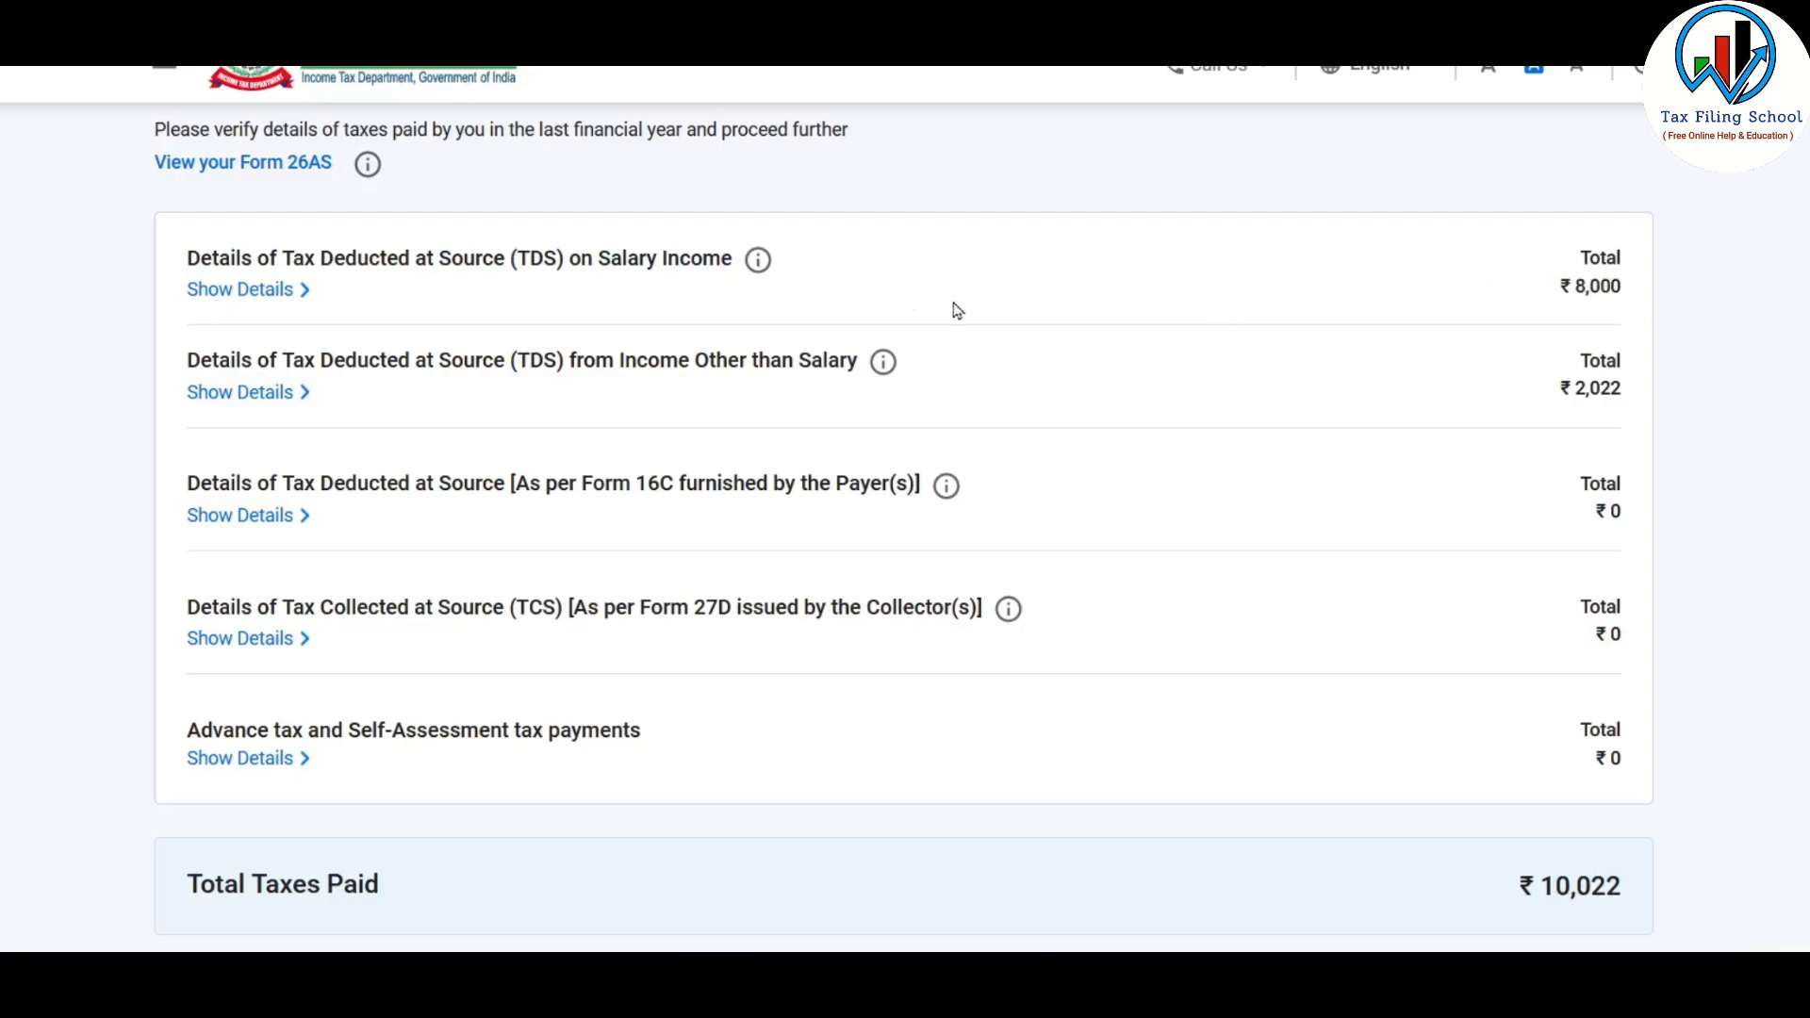
Review the deductor entry under TDS on Salary Income and collapse its details
{"action": "left_click", "coordinate": [270, 295]}
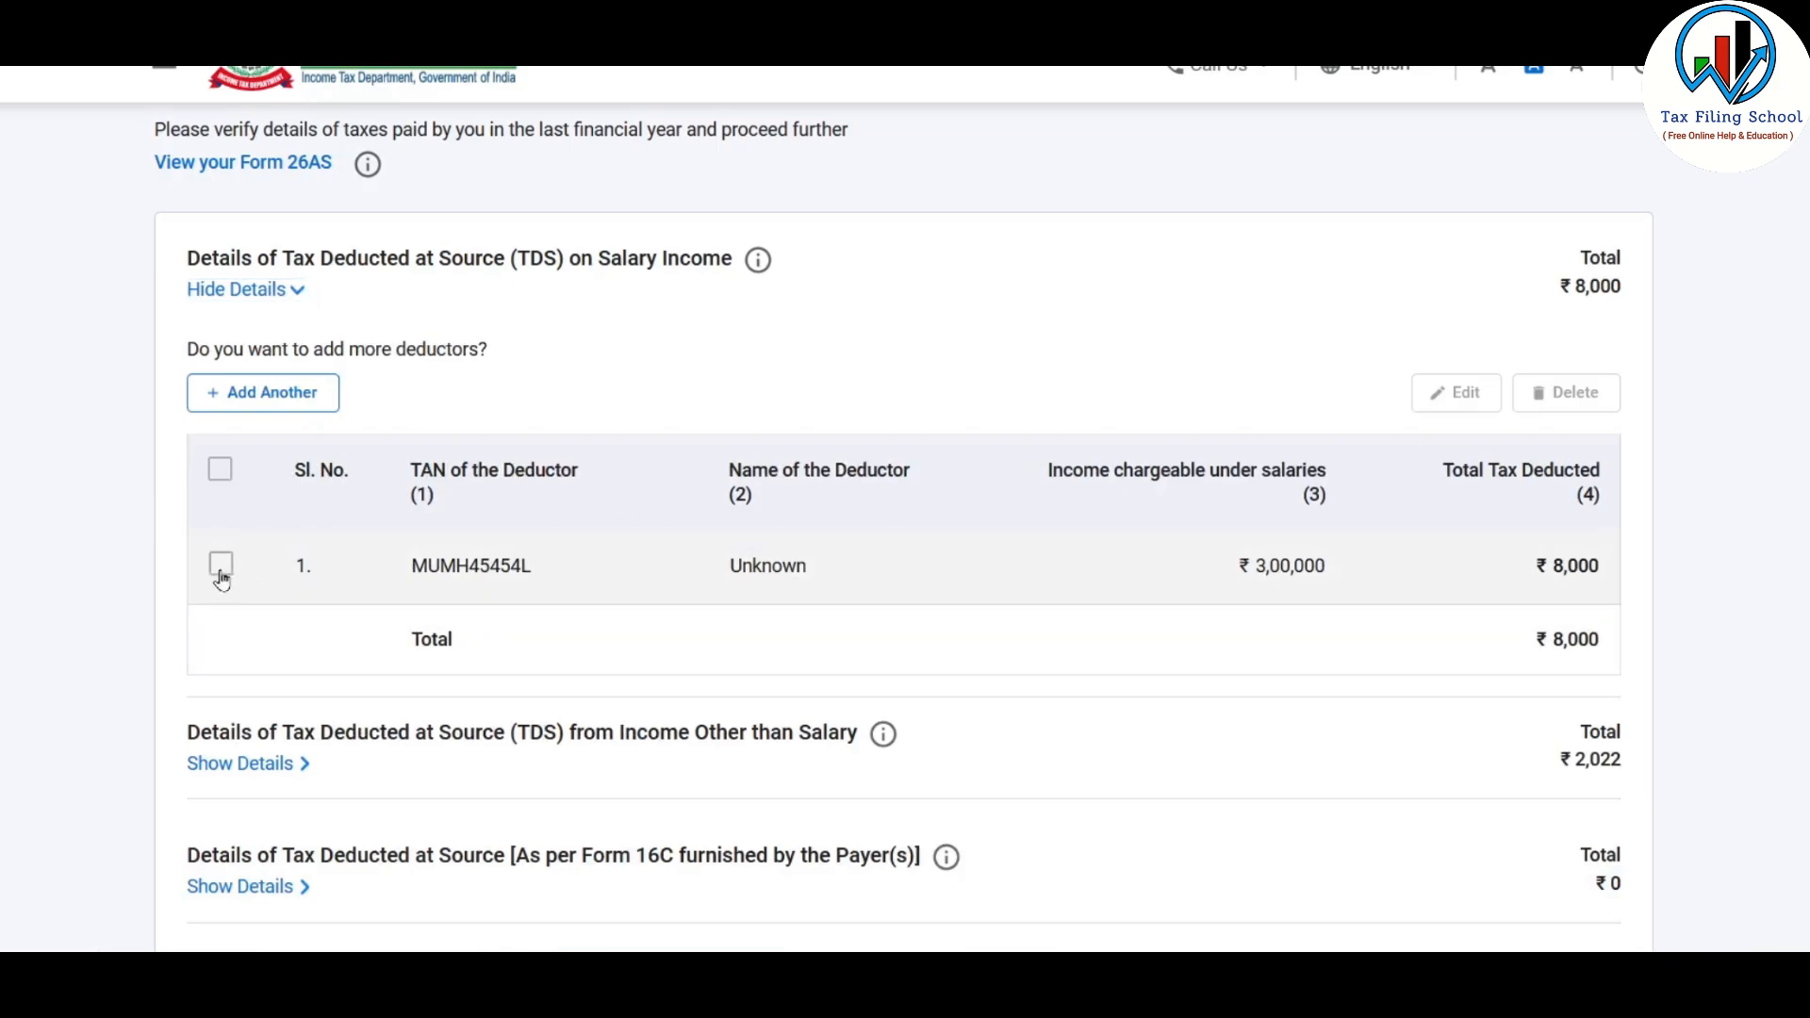
{"action": "left_click", "coordinate": [219, 569]}
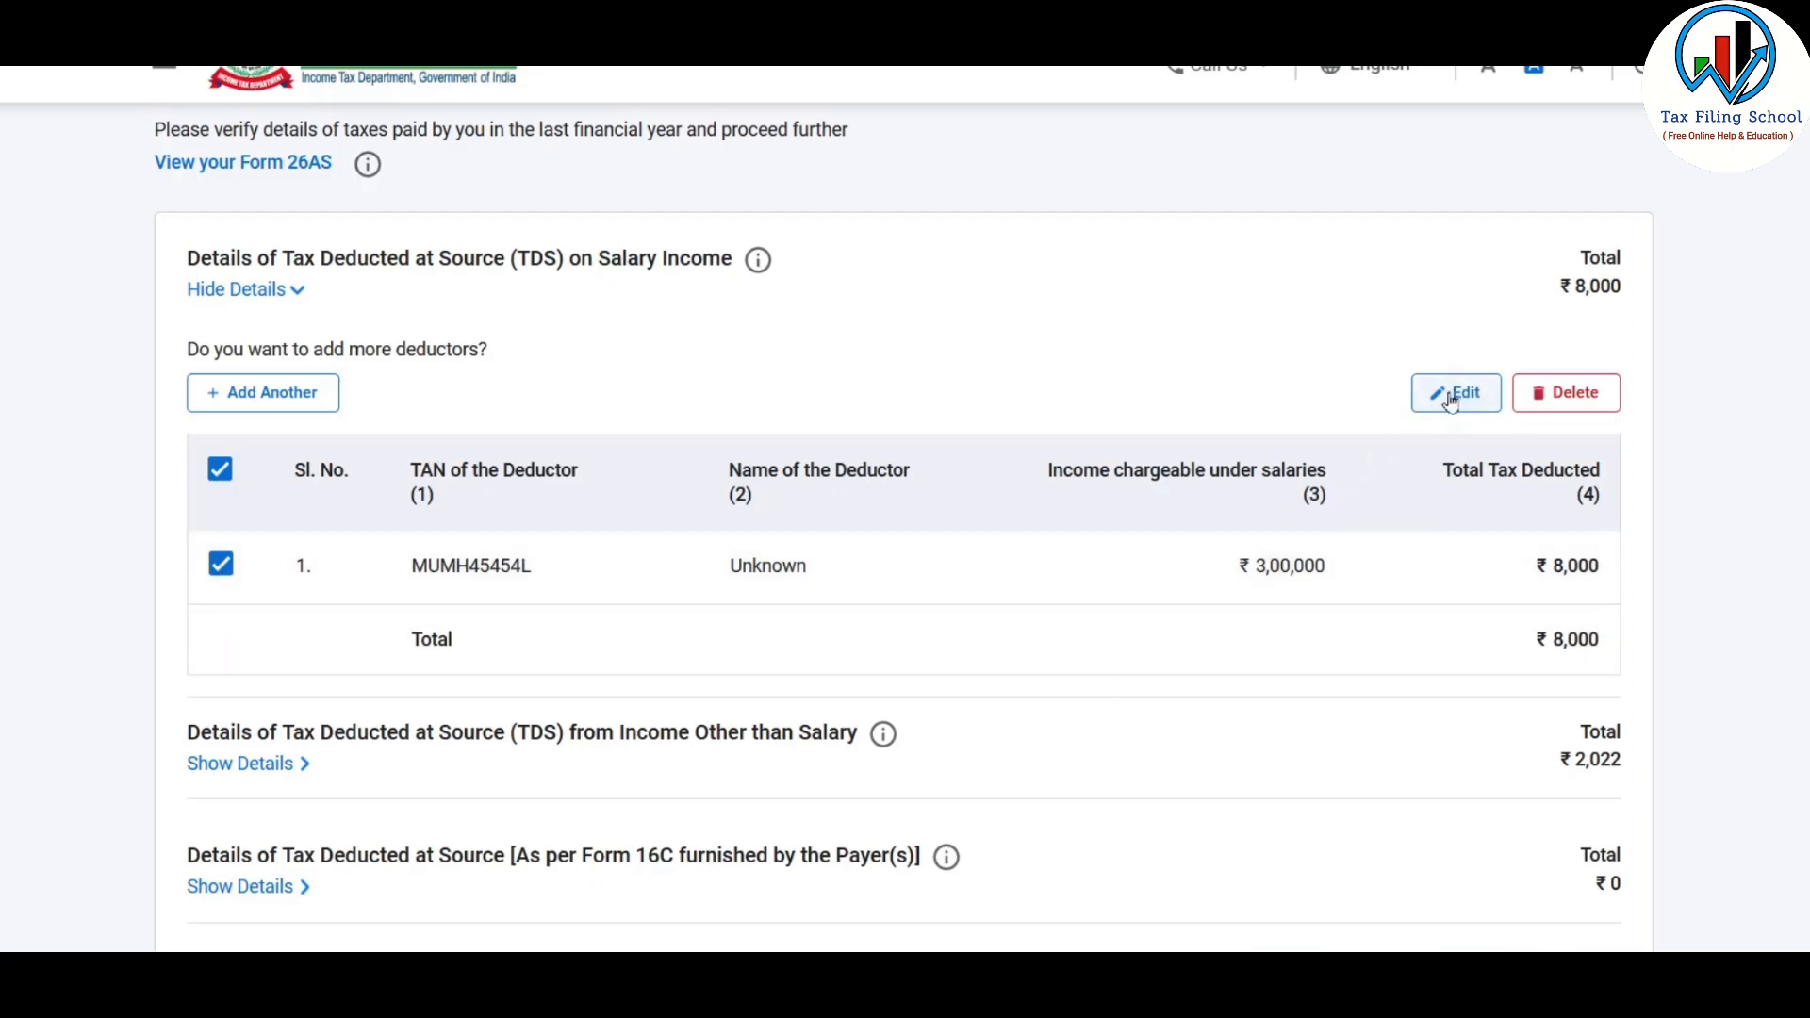
{"action": "left_click", "coordinate": [238, 289]}
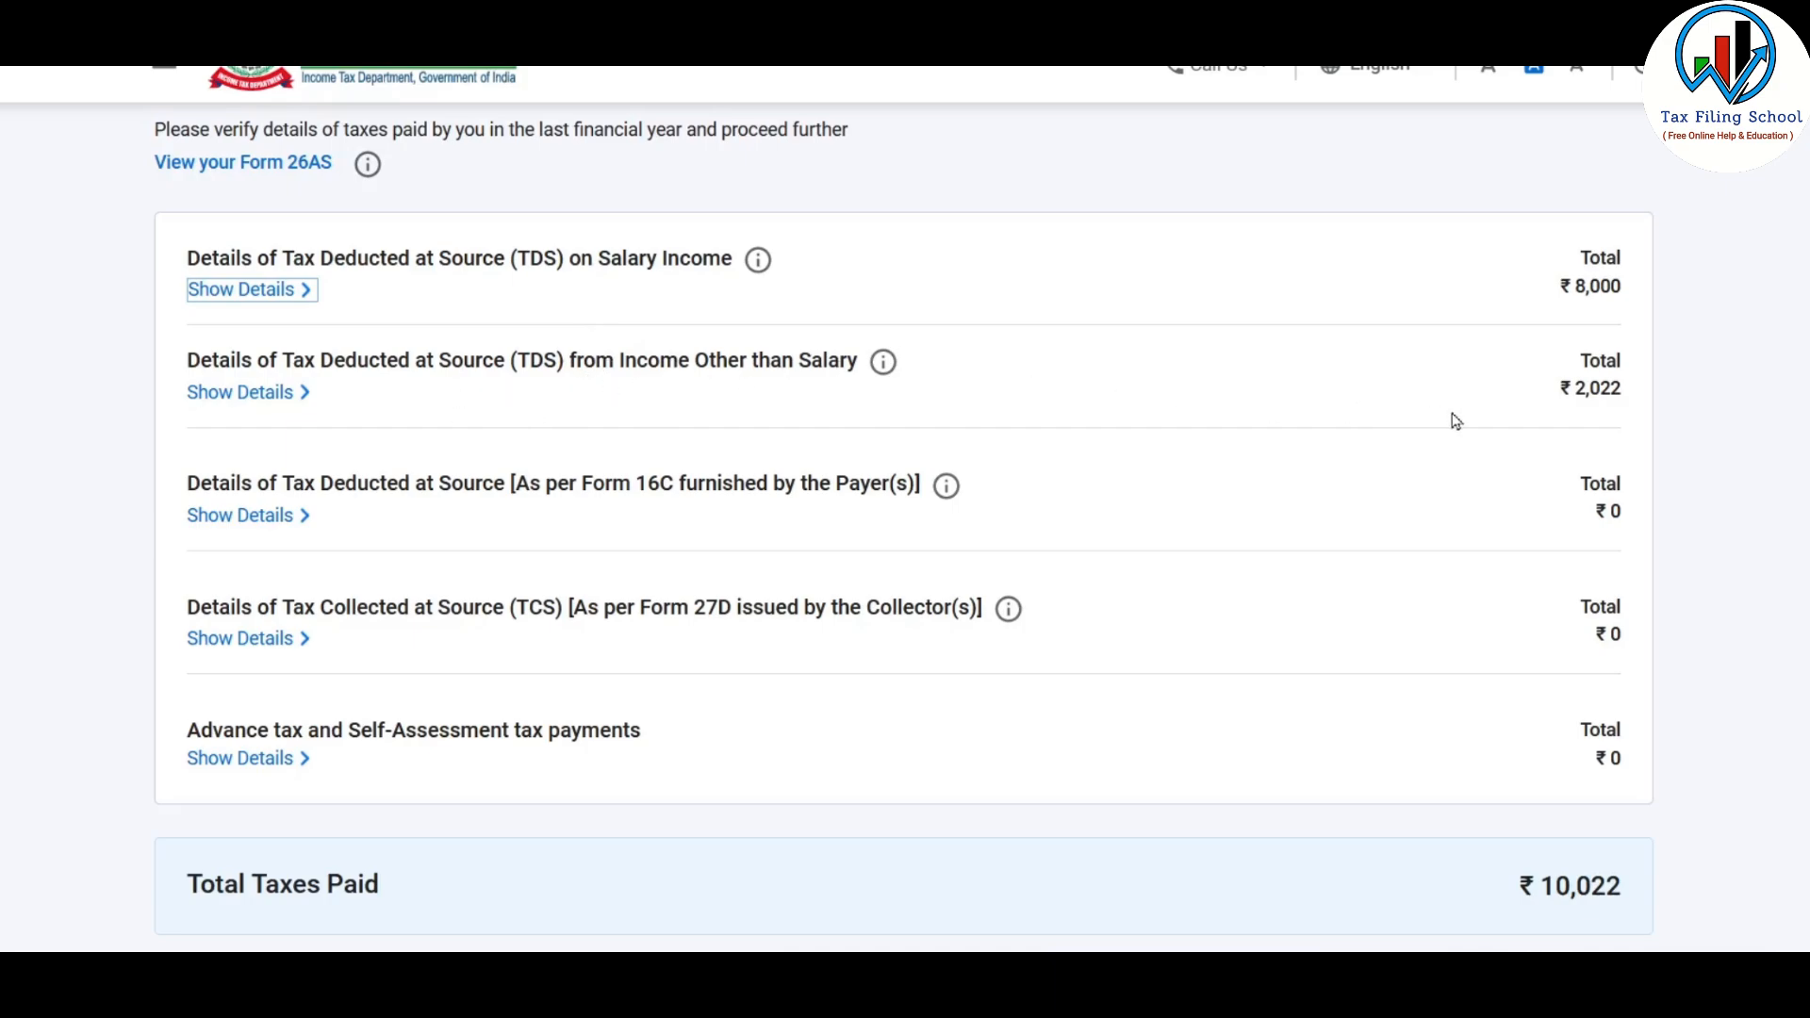
Edit the deductor entry under TDS from Income Other than Salary, set TDS Credit claimed this Year to 6,500 and save it
{"action": "left_click", "coordinate": [246, 403]}
{"action": "scroll", "coordinate": [345, 516], "scroll_direction": "down", "scroll_amount": 1}
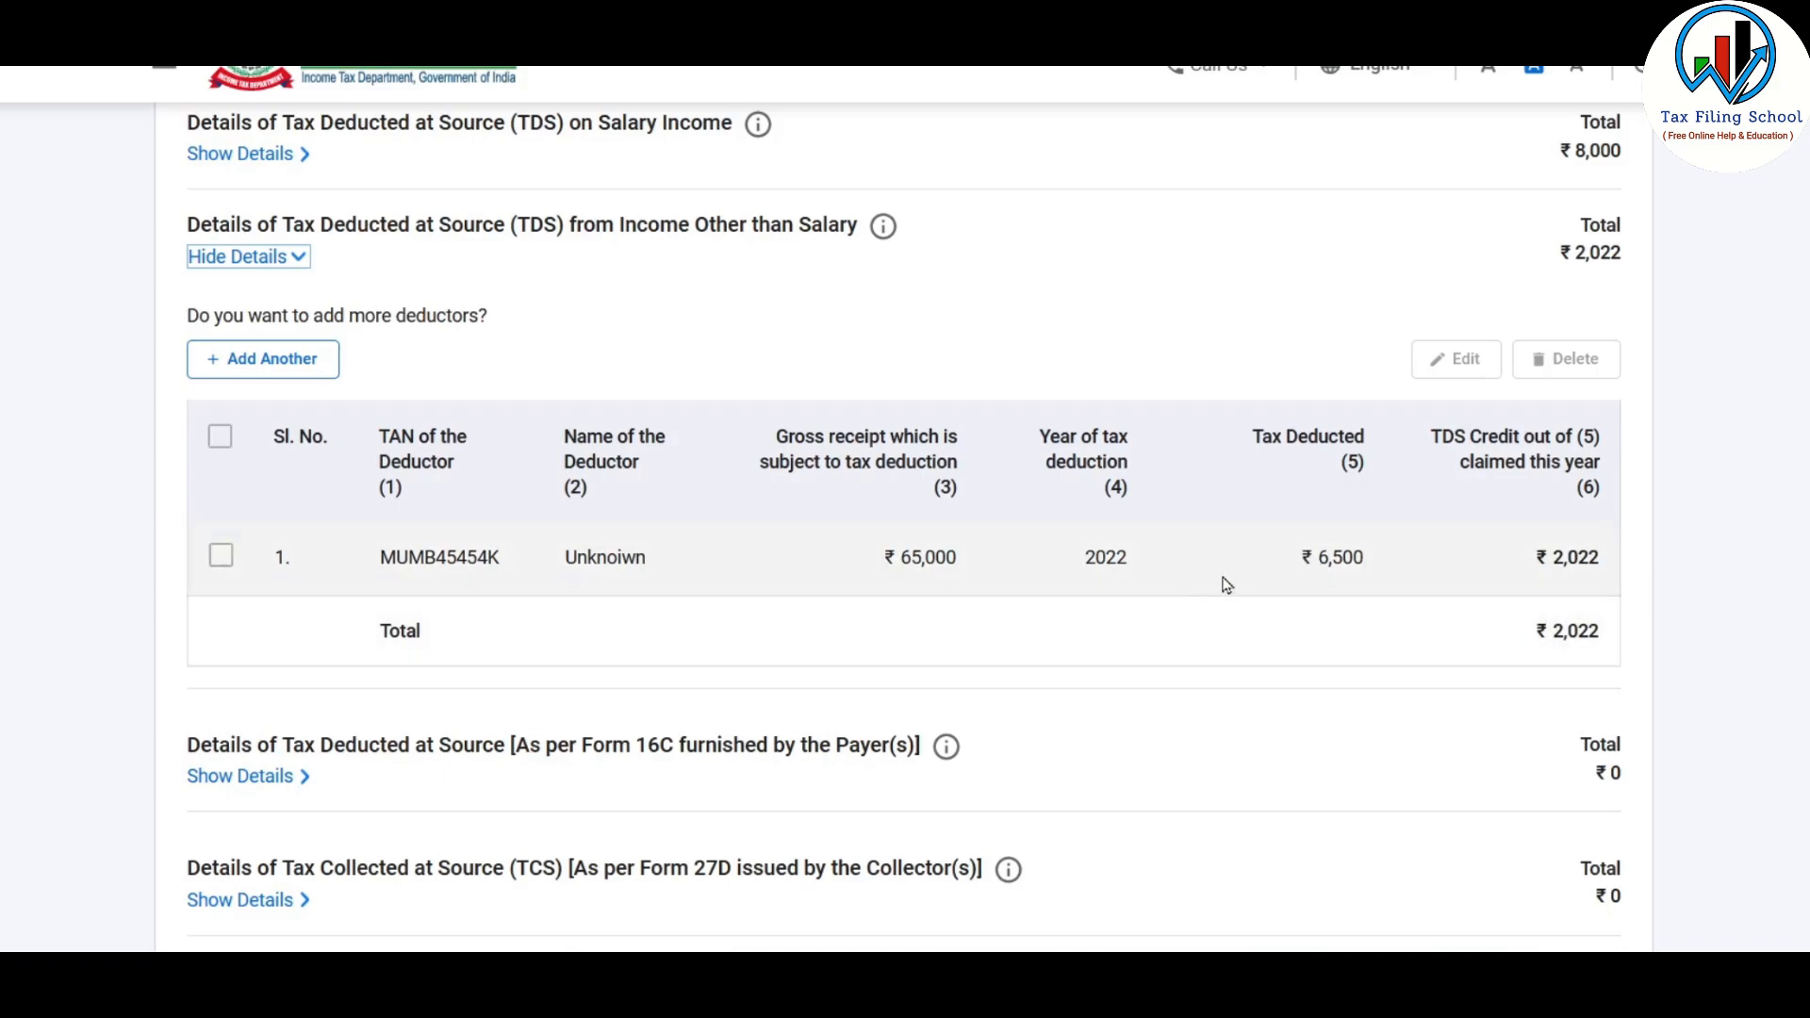
{"action": "left_click", "coordinate": [220, 555]}
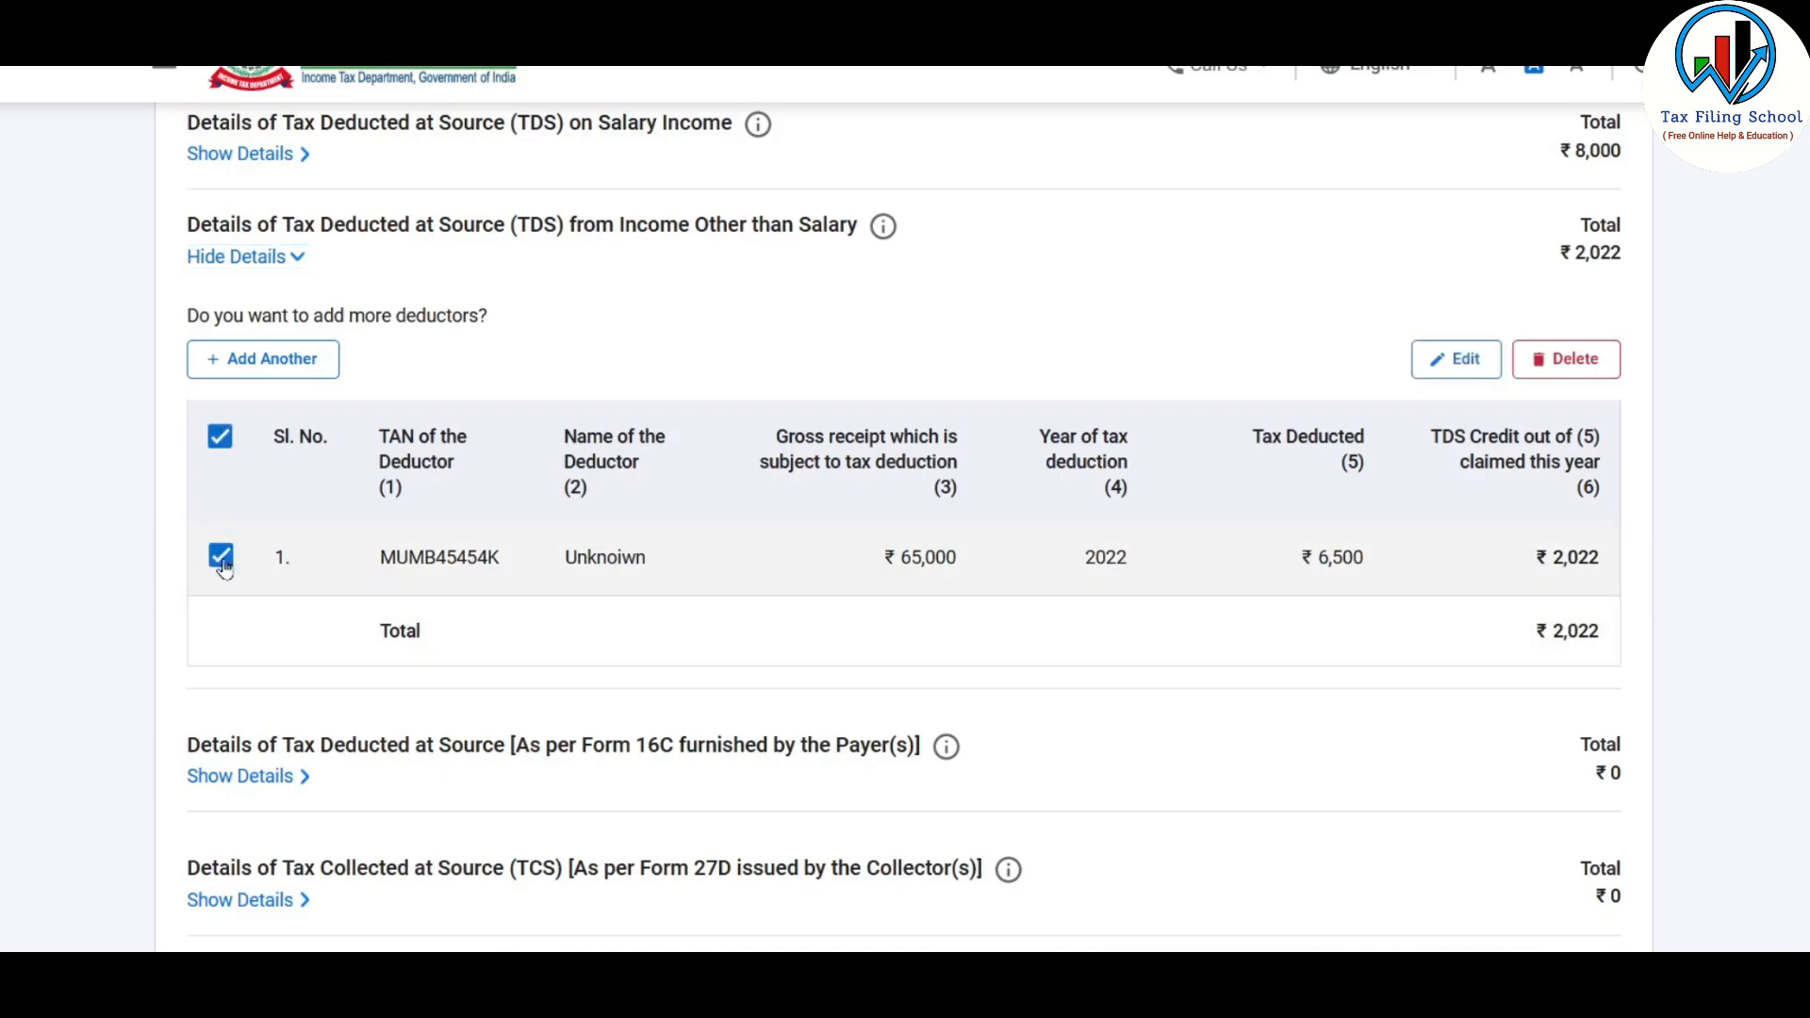
{"action": "left_click", "coordinate": [1447, 360]}
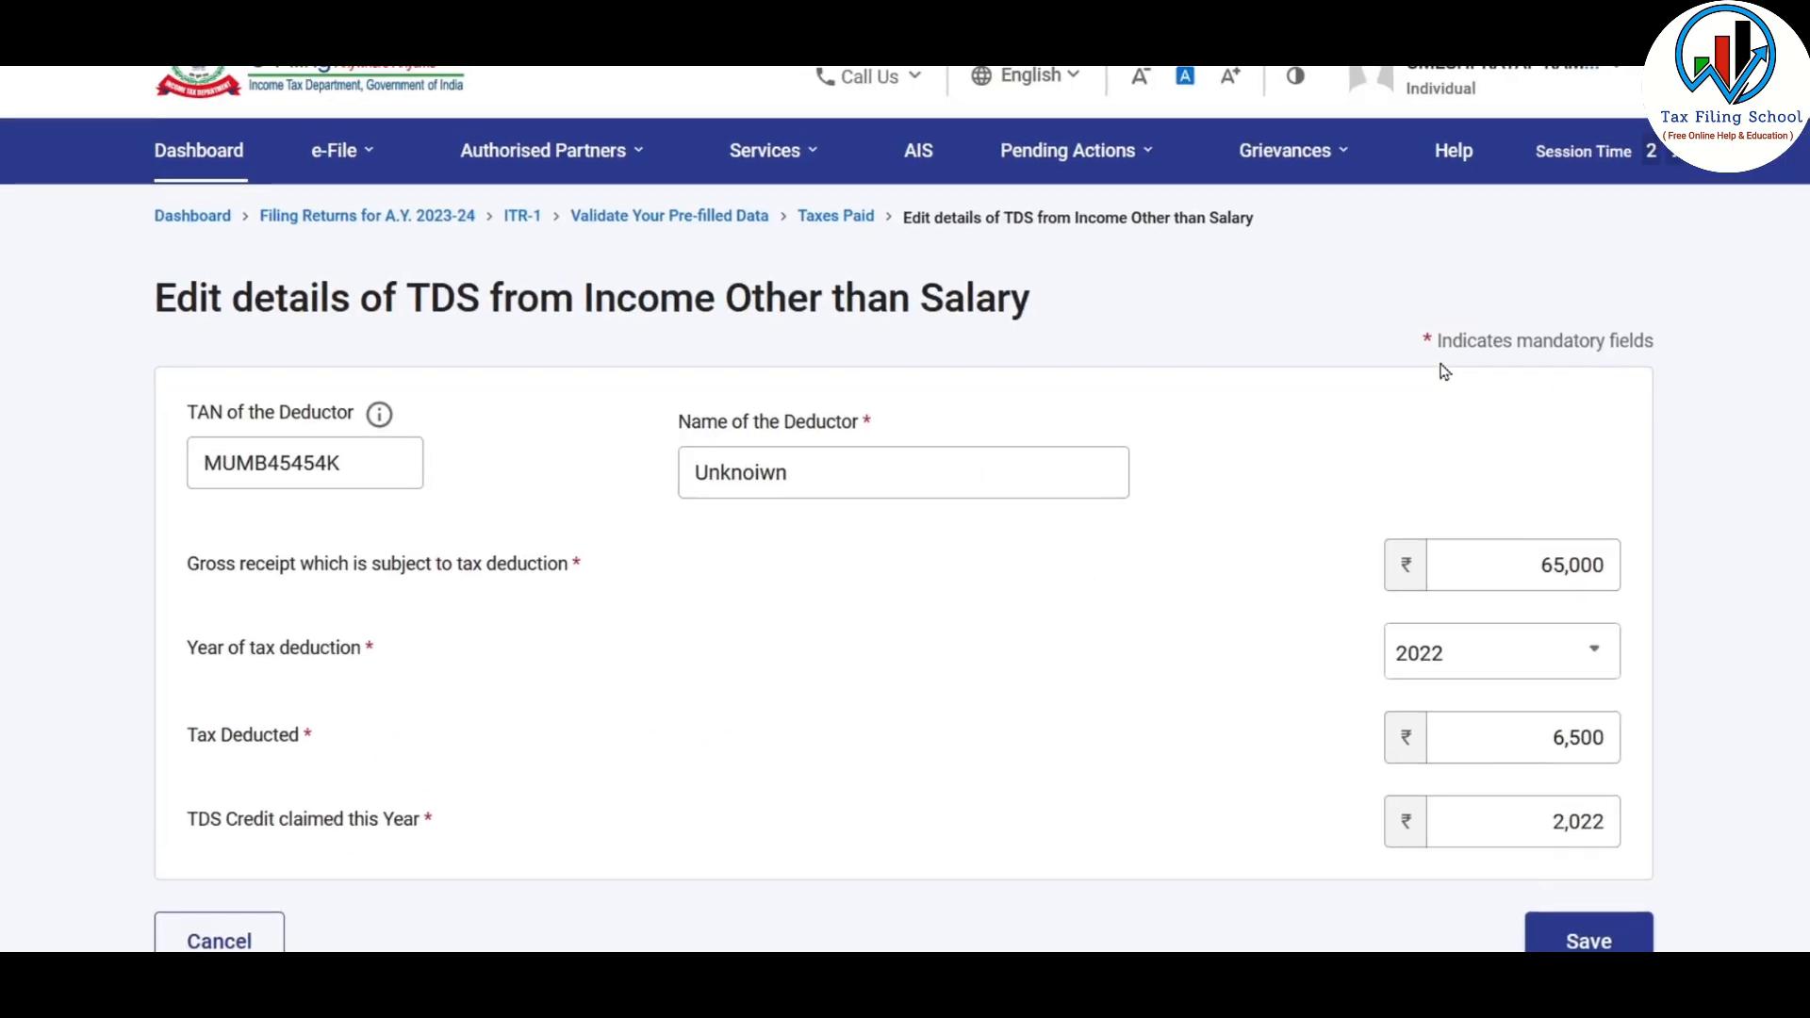
{"action": "scroll", "coordinate": [1711, 685], "scroll_direction": "down", "scroll_amount": 3}
{"action": "left_click_drag", "start_coordinate": [1524, 529], "coordinate": [1695, 522]}
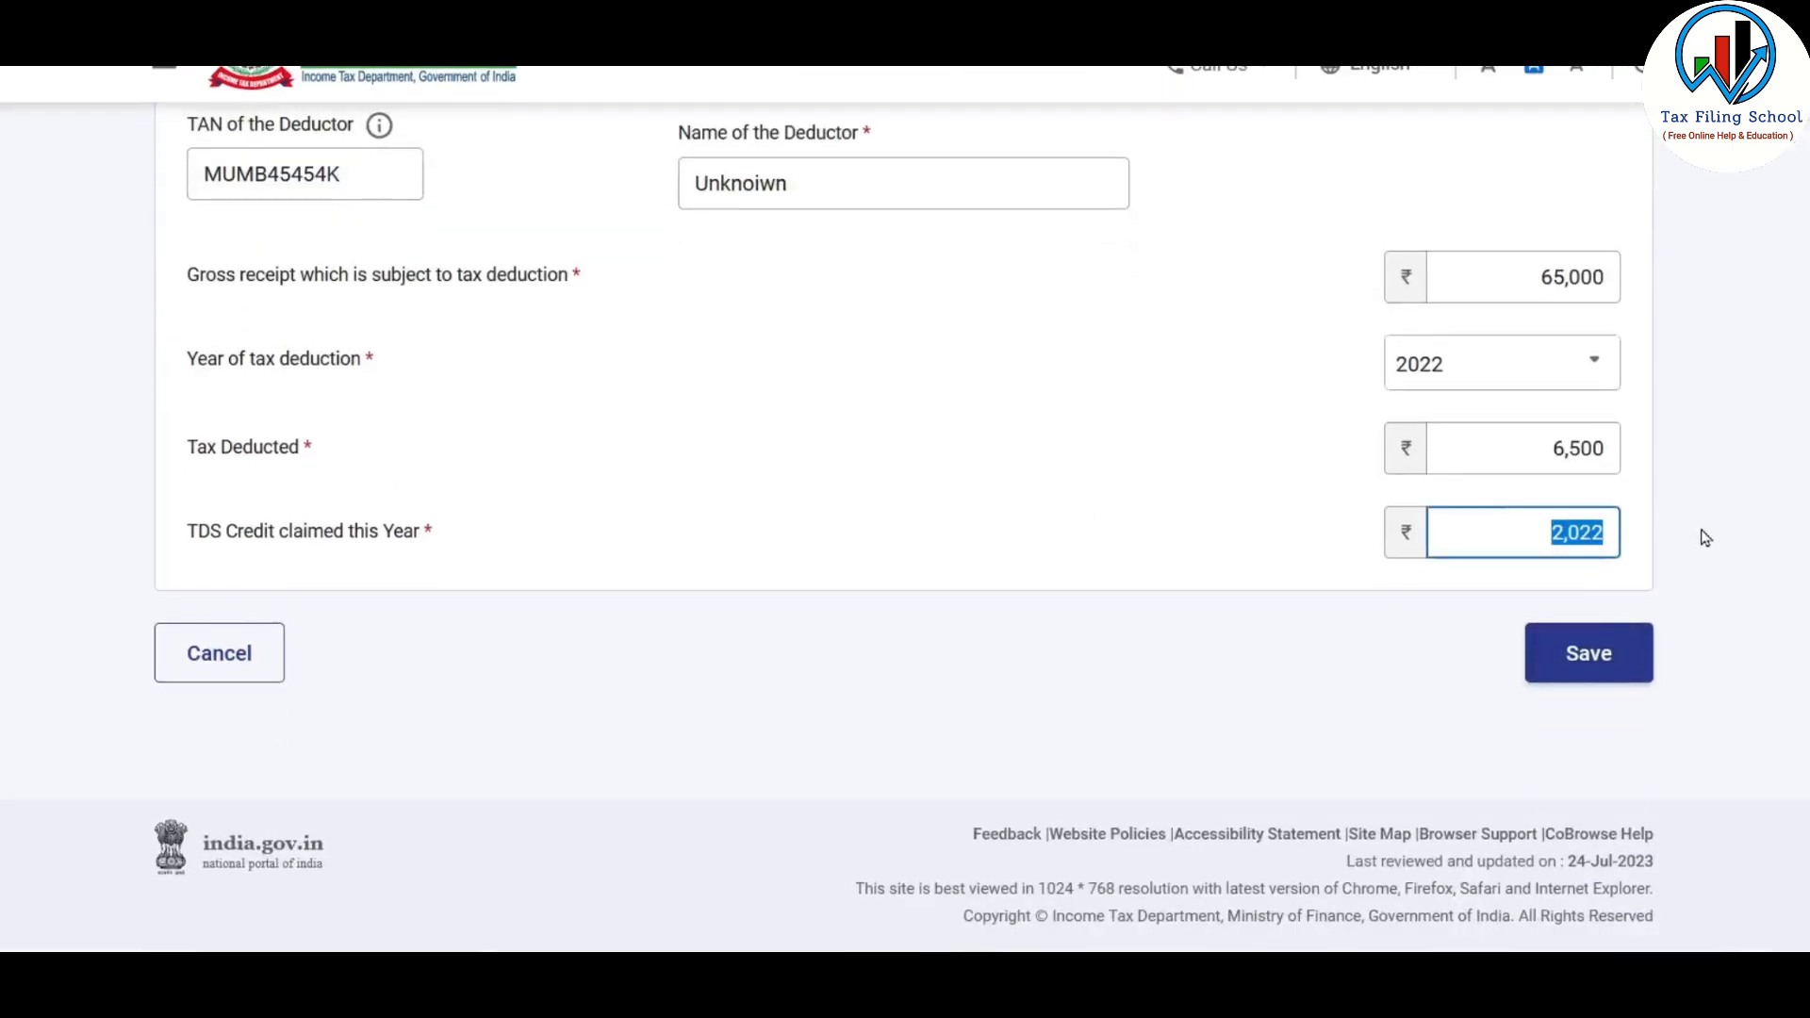
{"action": "type", "text": "6500"}
{"action": "left_click", "coordinate": [1602, 662]}
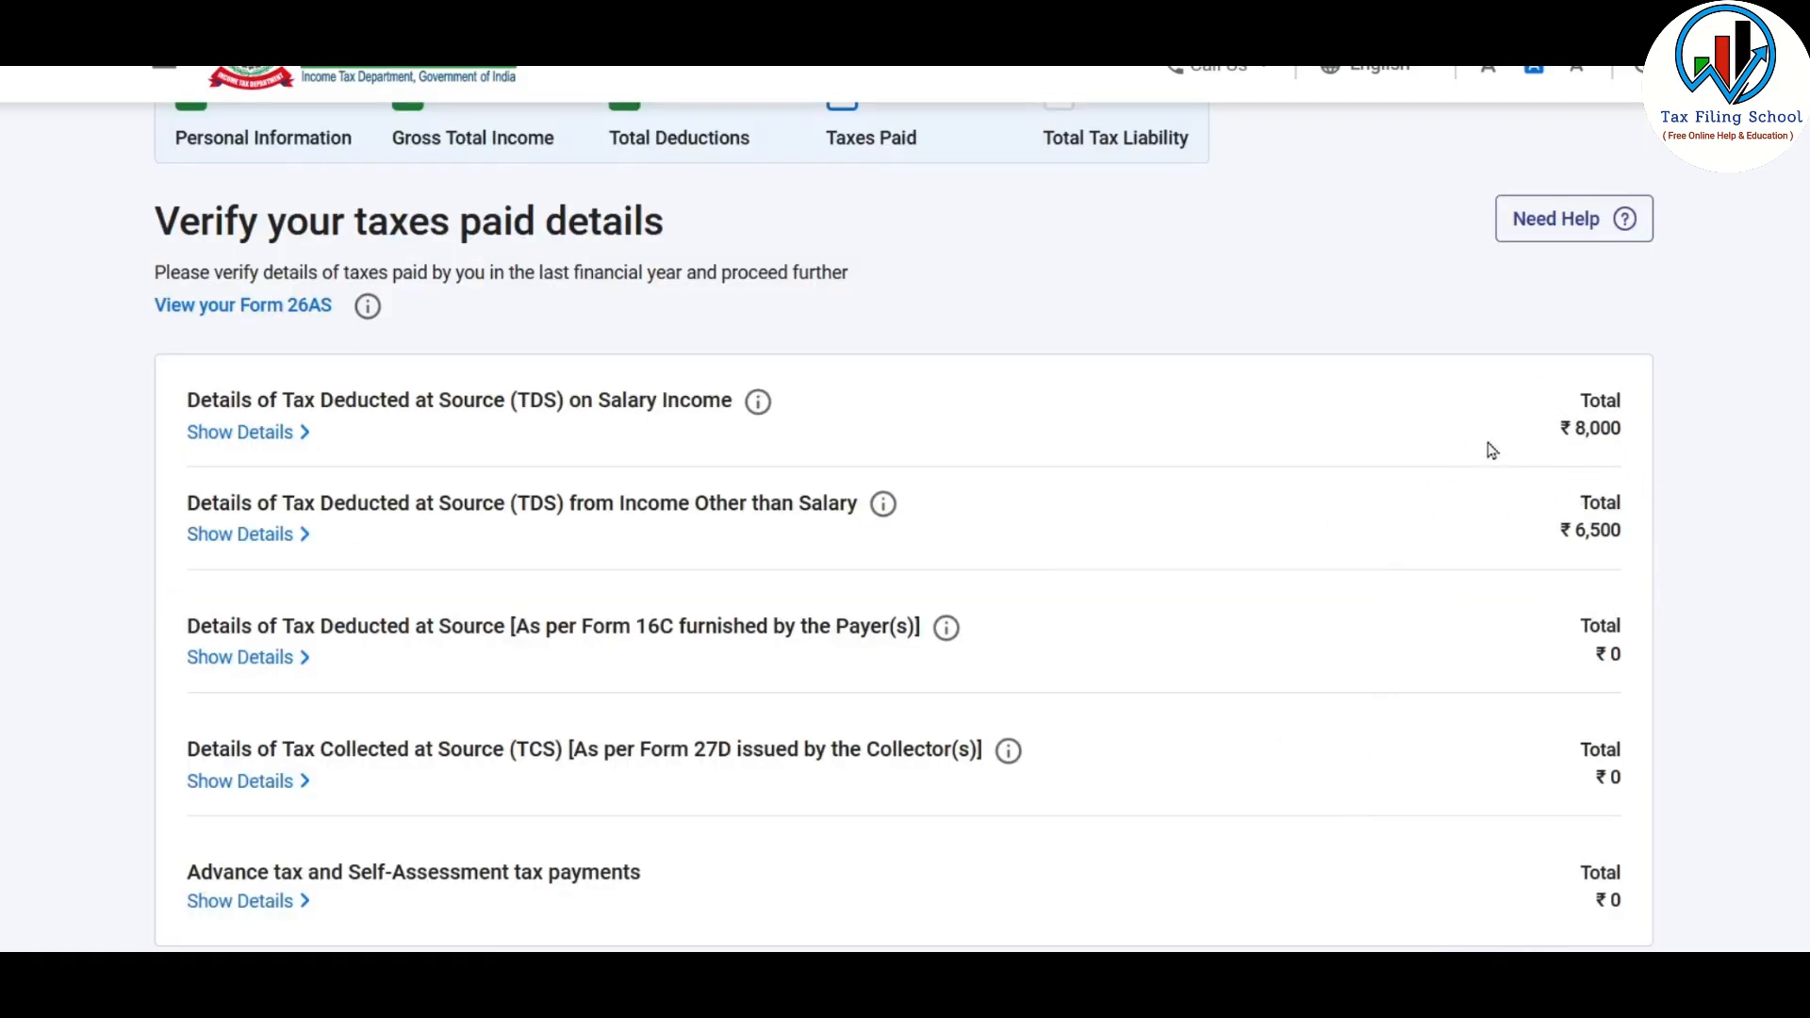
Recheck the TDS on Salary Income details and confirm the taxes paid
{"action": "scroll", "coordinate": [1368, 591], "scroll_direction": "down", "scroll_amount": 1}
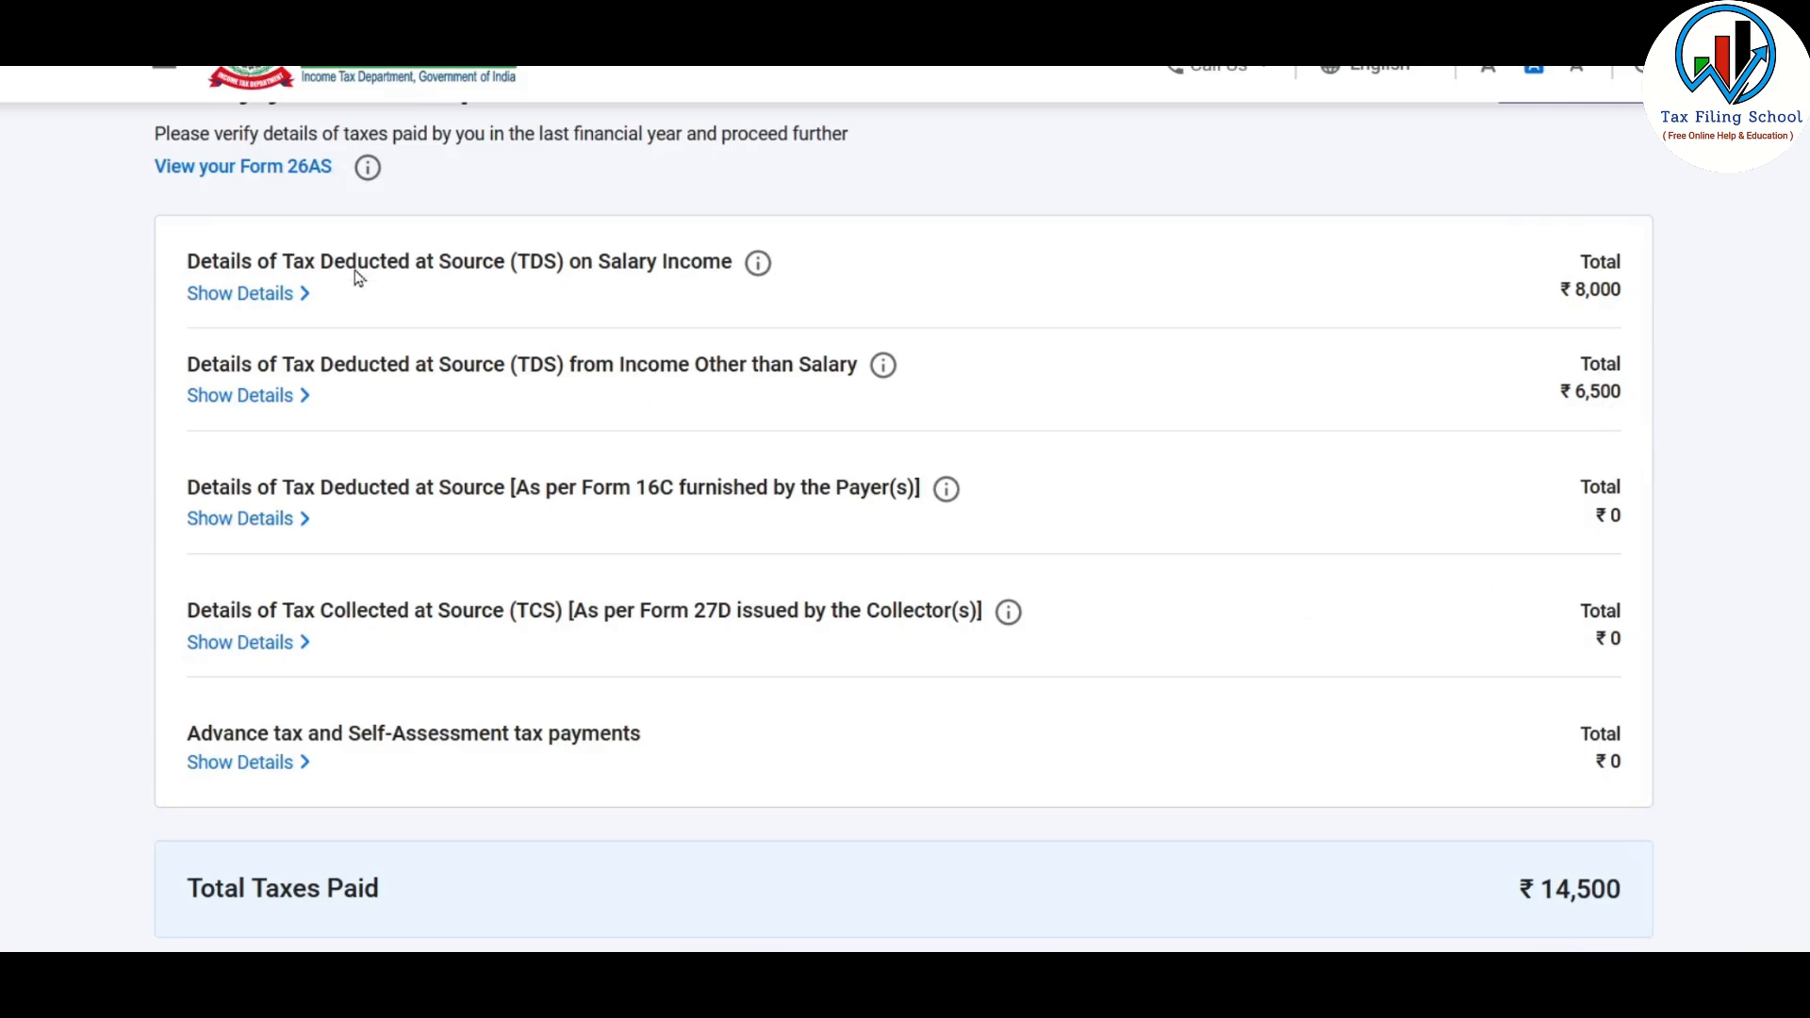
{"action": "left_click", "coordinate": [298, 296]}
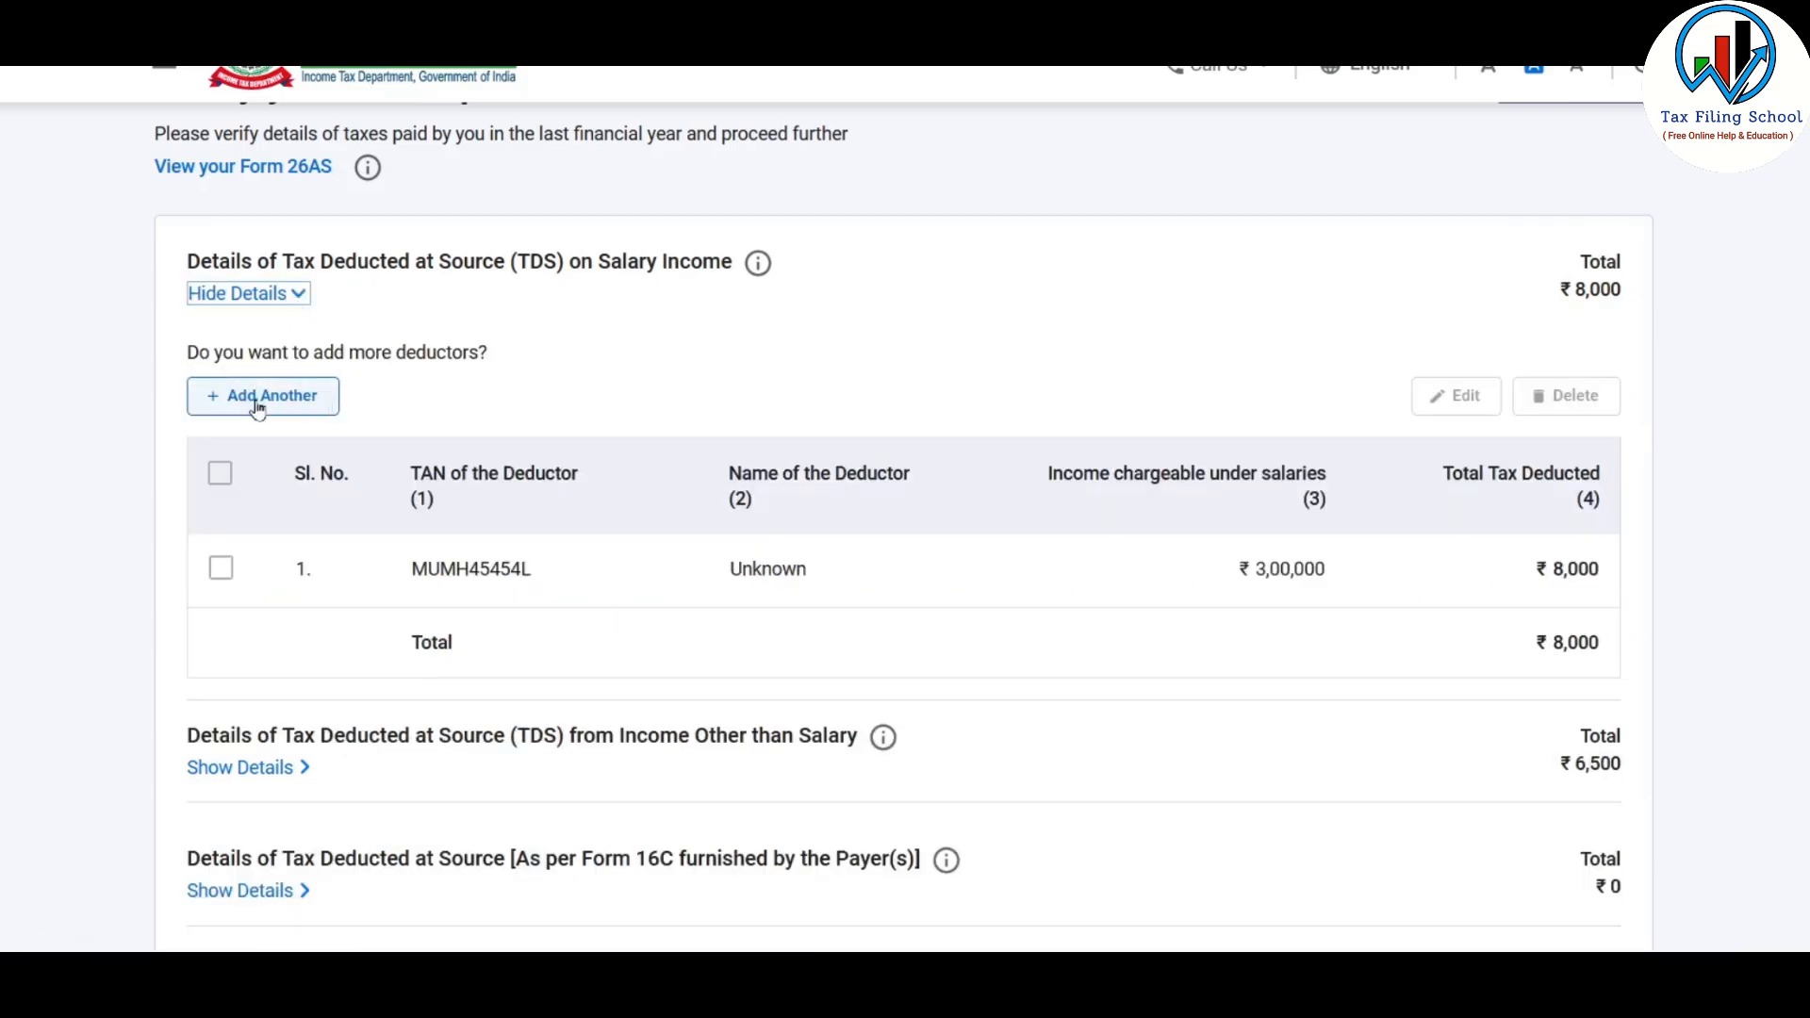
{"action": "left_click", "coordinate": [298, 295]}
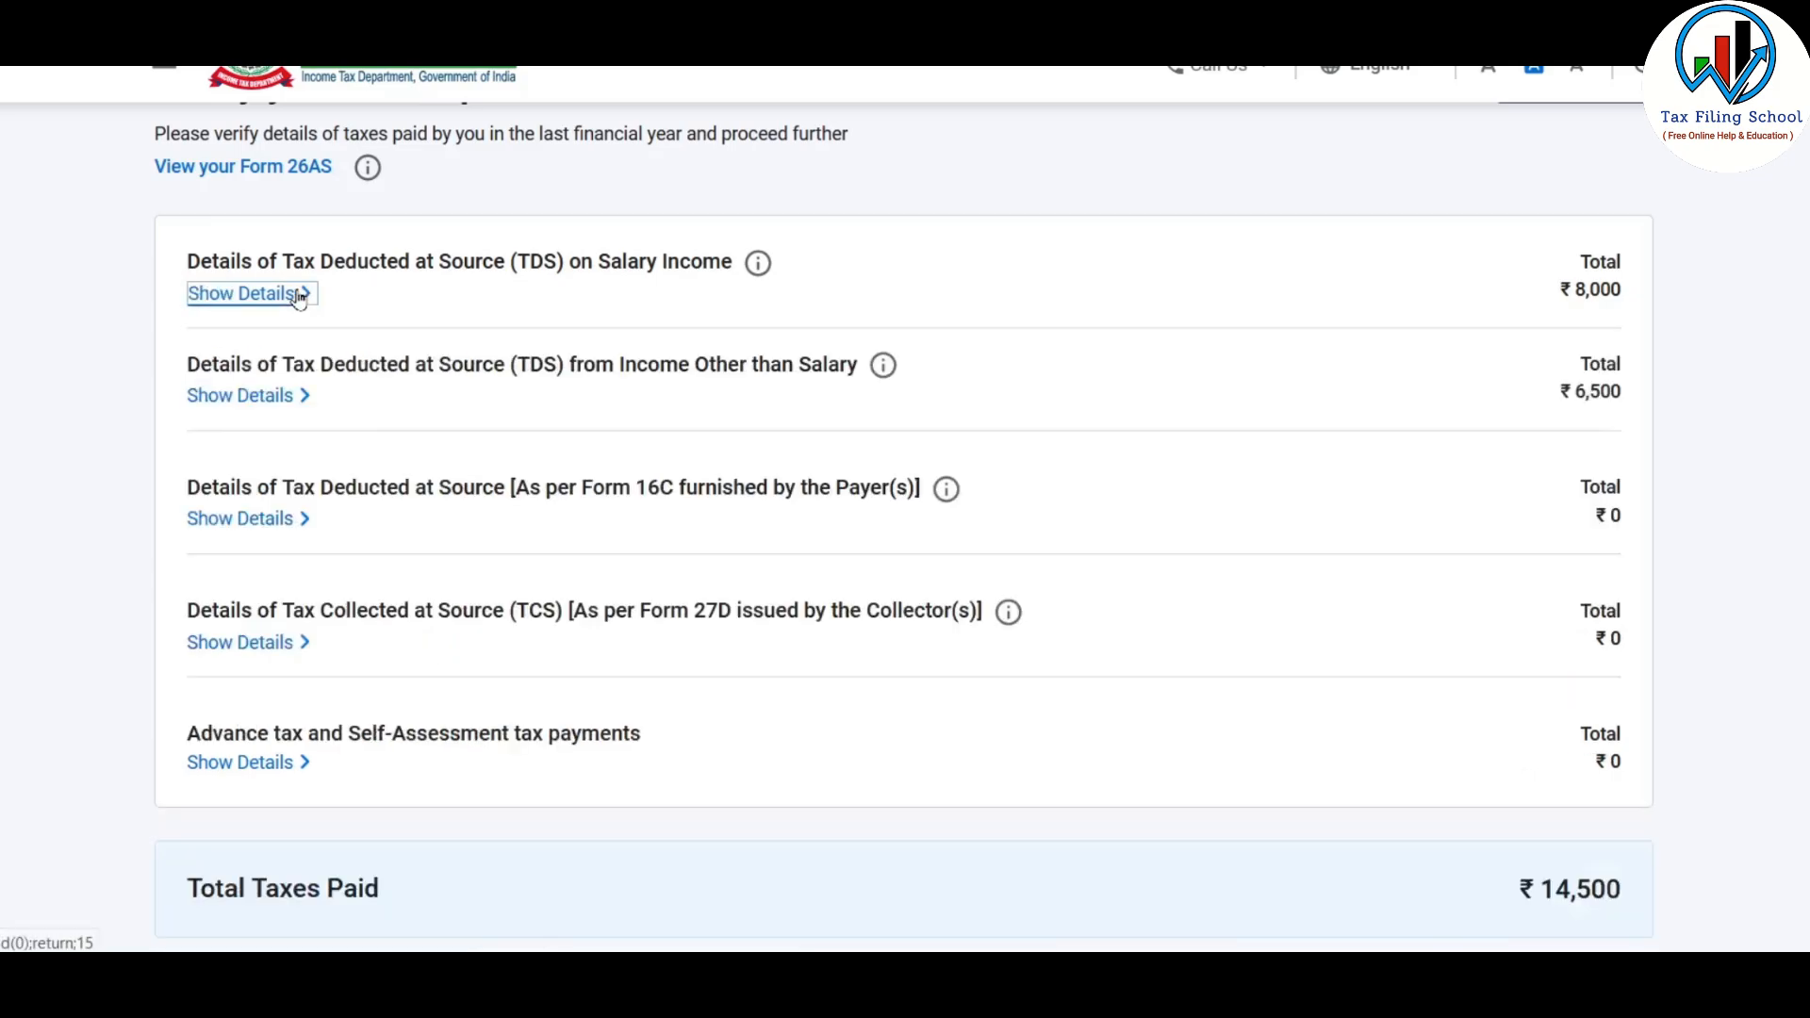
{"action": "scroll", "coordinate": [1382, 484], "scroll_direction": "down", "scroll_amount": 3}
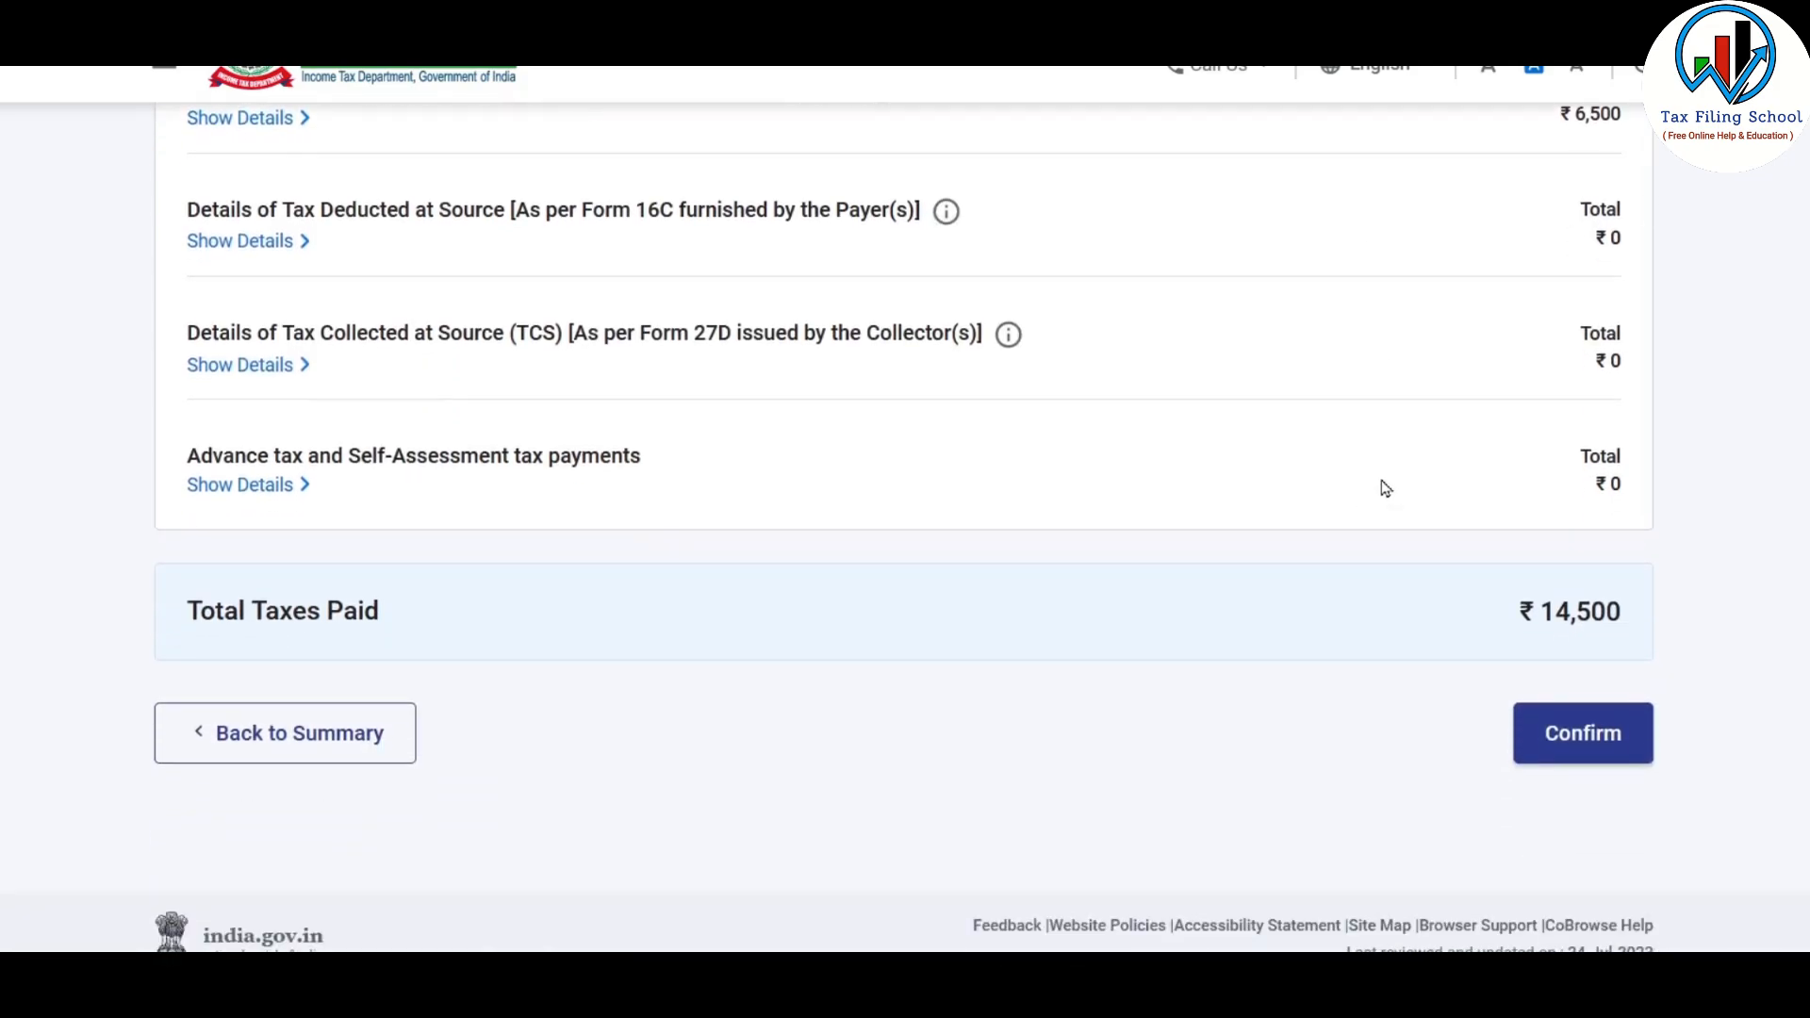
{"action": "left_click", "coordinate": [1589, 734]}
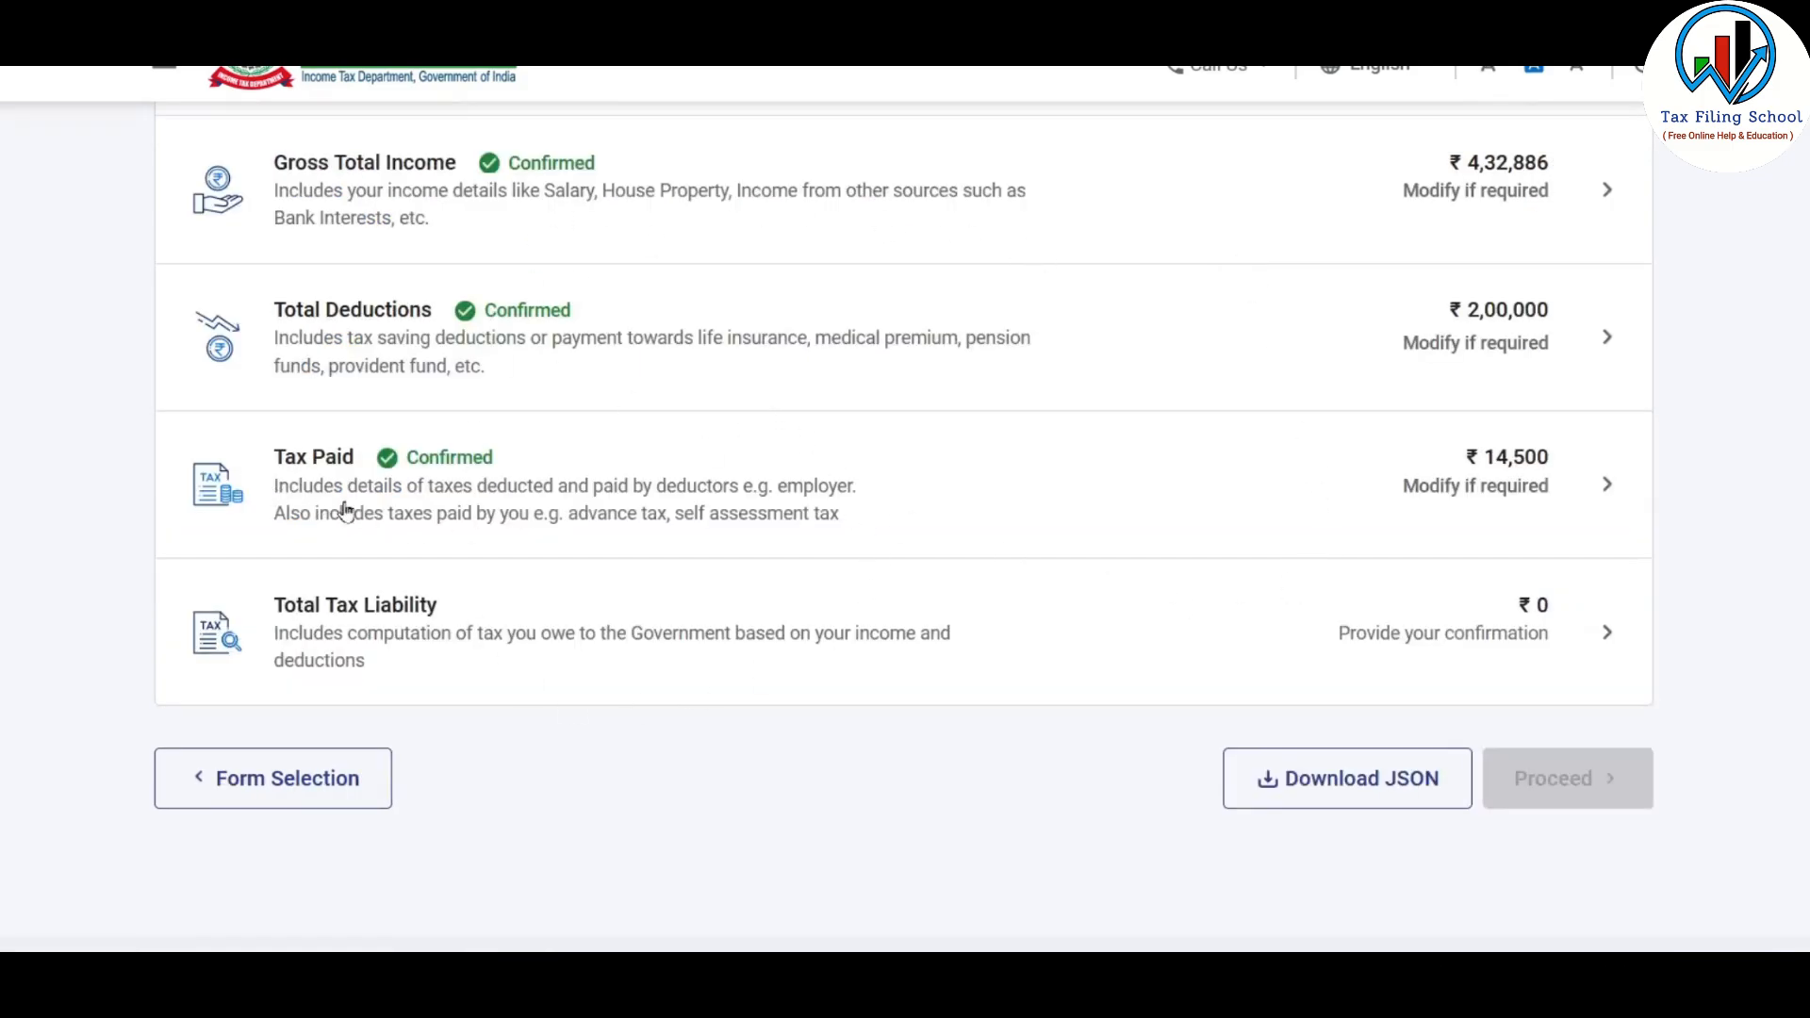
Open Total Tax Liability, review the income and tax computation, and clear the Relief u/s 89 amount
{"action": "left_click", "coordinate": [1055, 648]}
{"action": "scroll", "coordinate": [1231, 404], "scroll_direction": "down", "scroll_amount": 4}
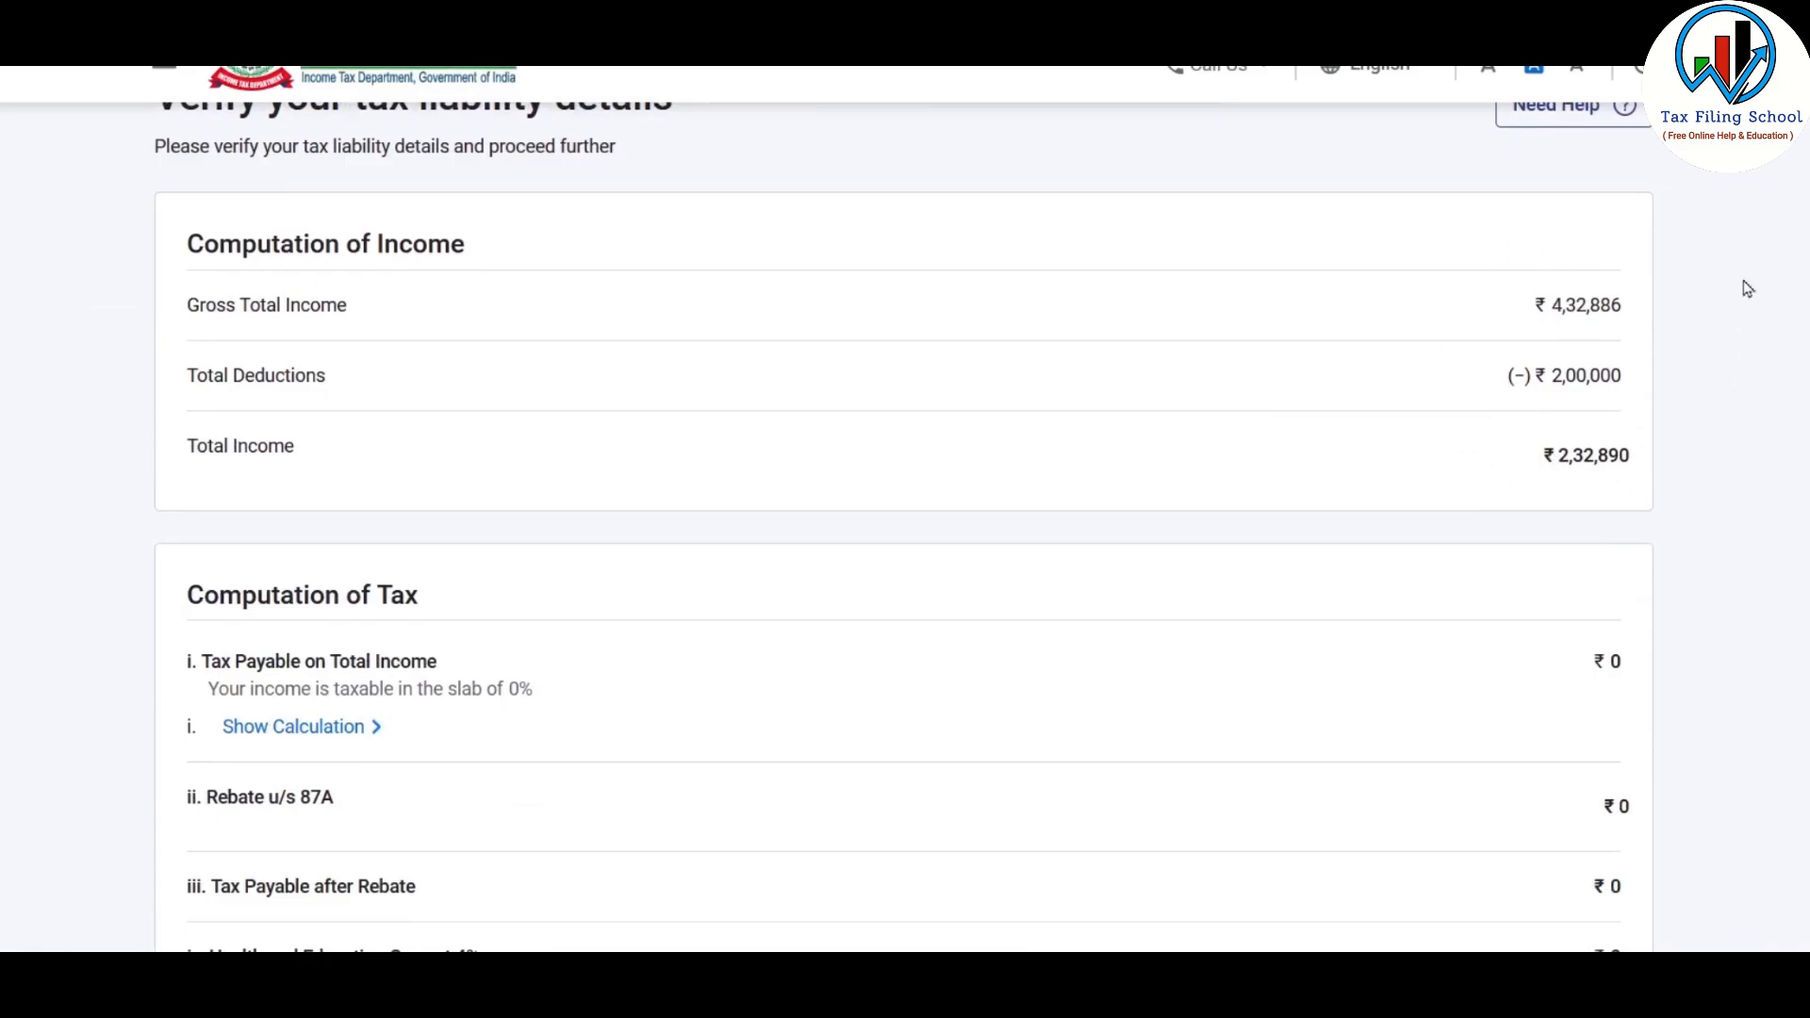
{"action": "scroll", "coordinate": [1344, 371], "scroll_direction": "down", "scroll_amount": 5}
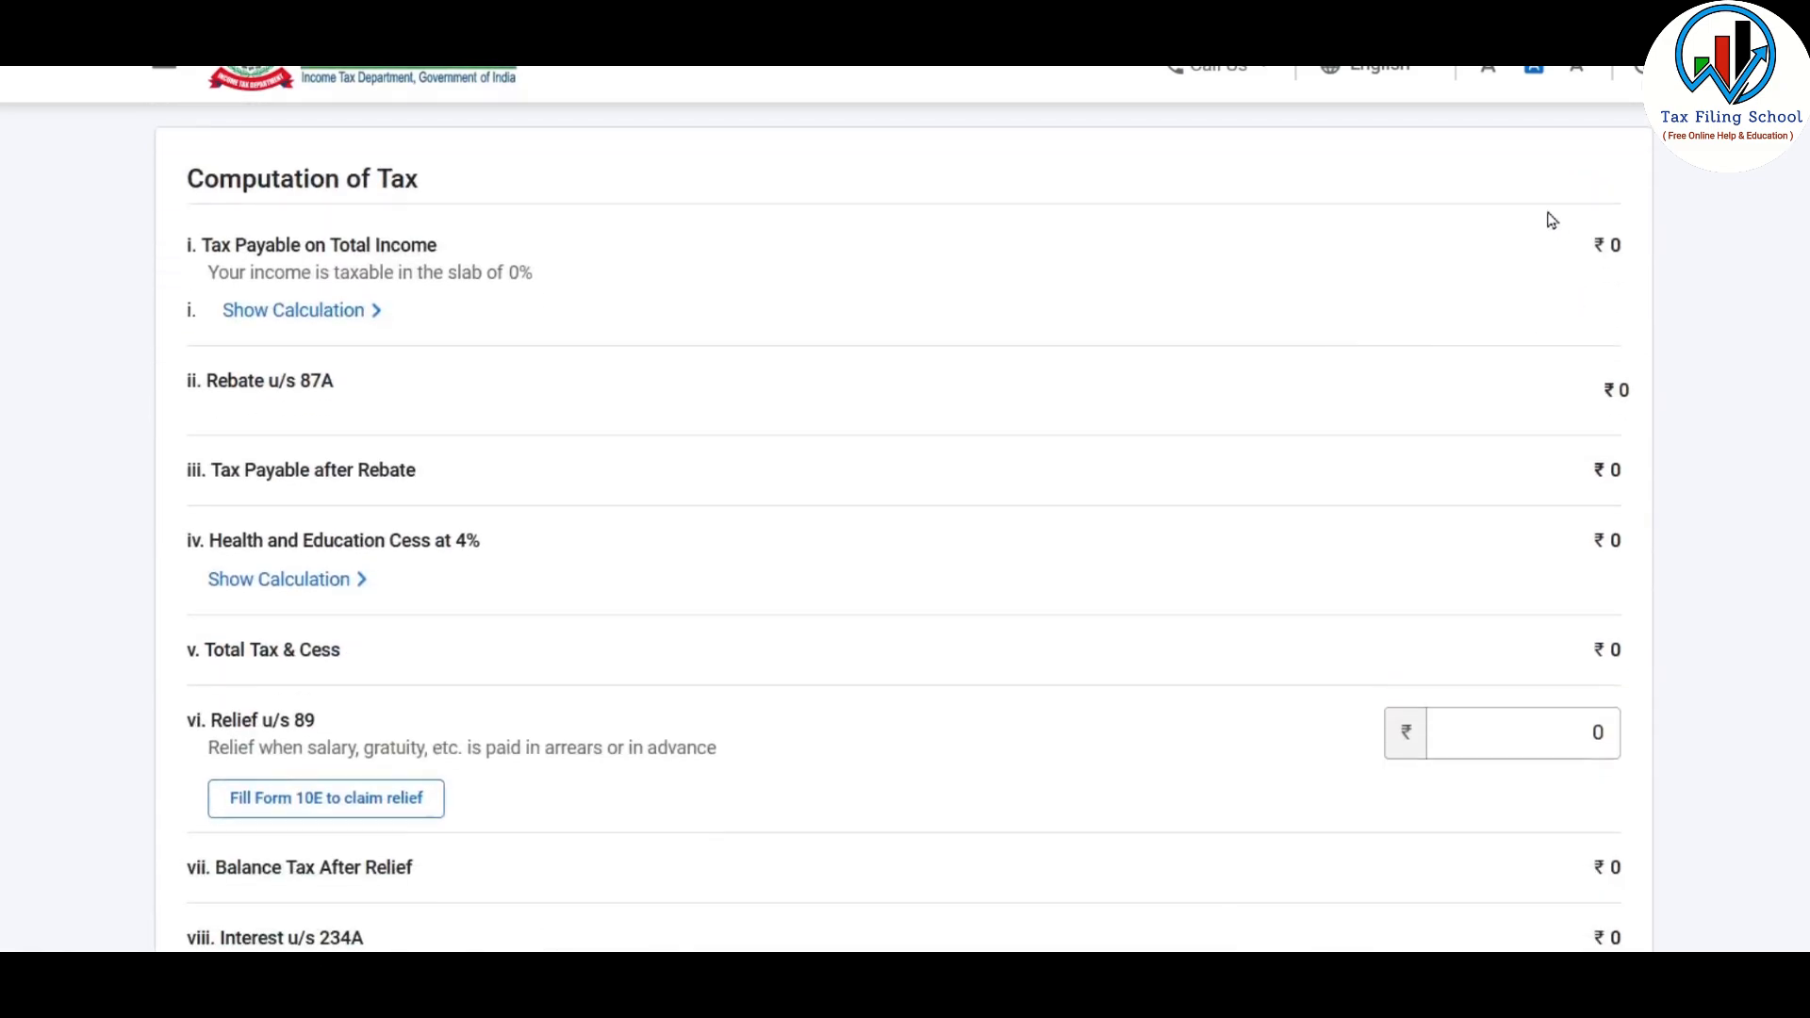
{"action": "scroll", "coordinate": [1422, 343], "scroll_direction": "down", "scroll_amount": 2}
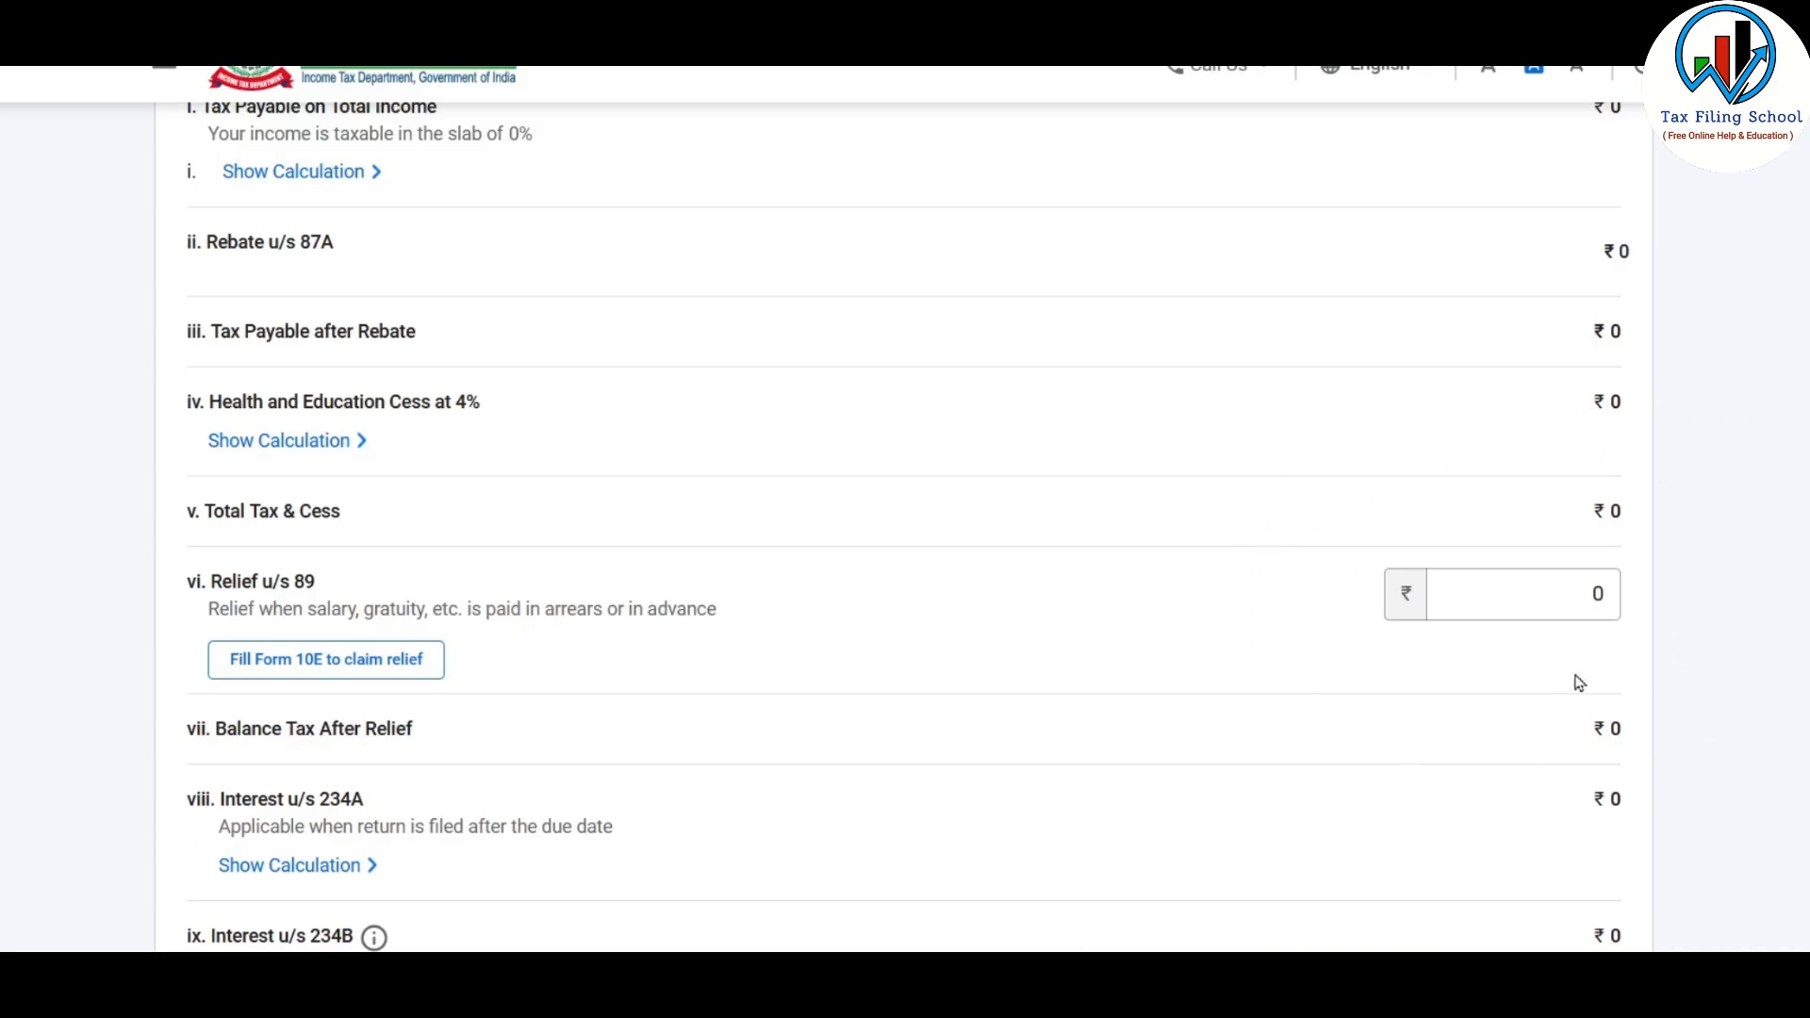
{"action": "scroll", "coordinate": [1351, 470], "scroll_direction": "down", "scroll_amount": 2}
{"action": "left_click", "coordinate": [1531, 454]}
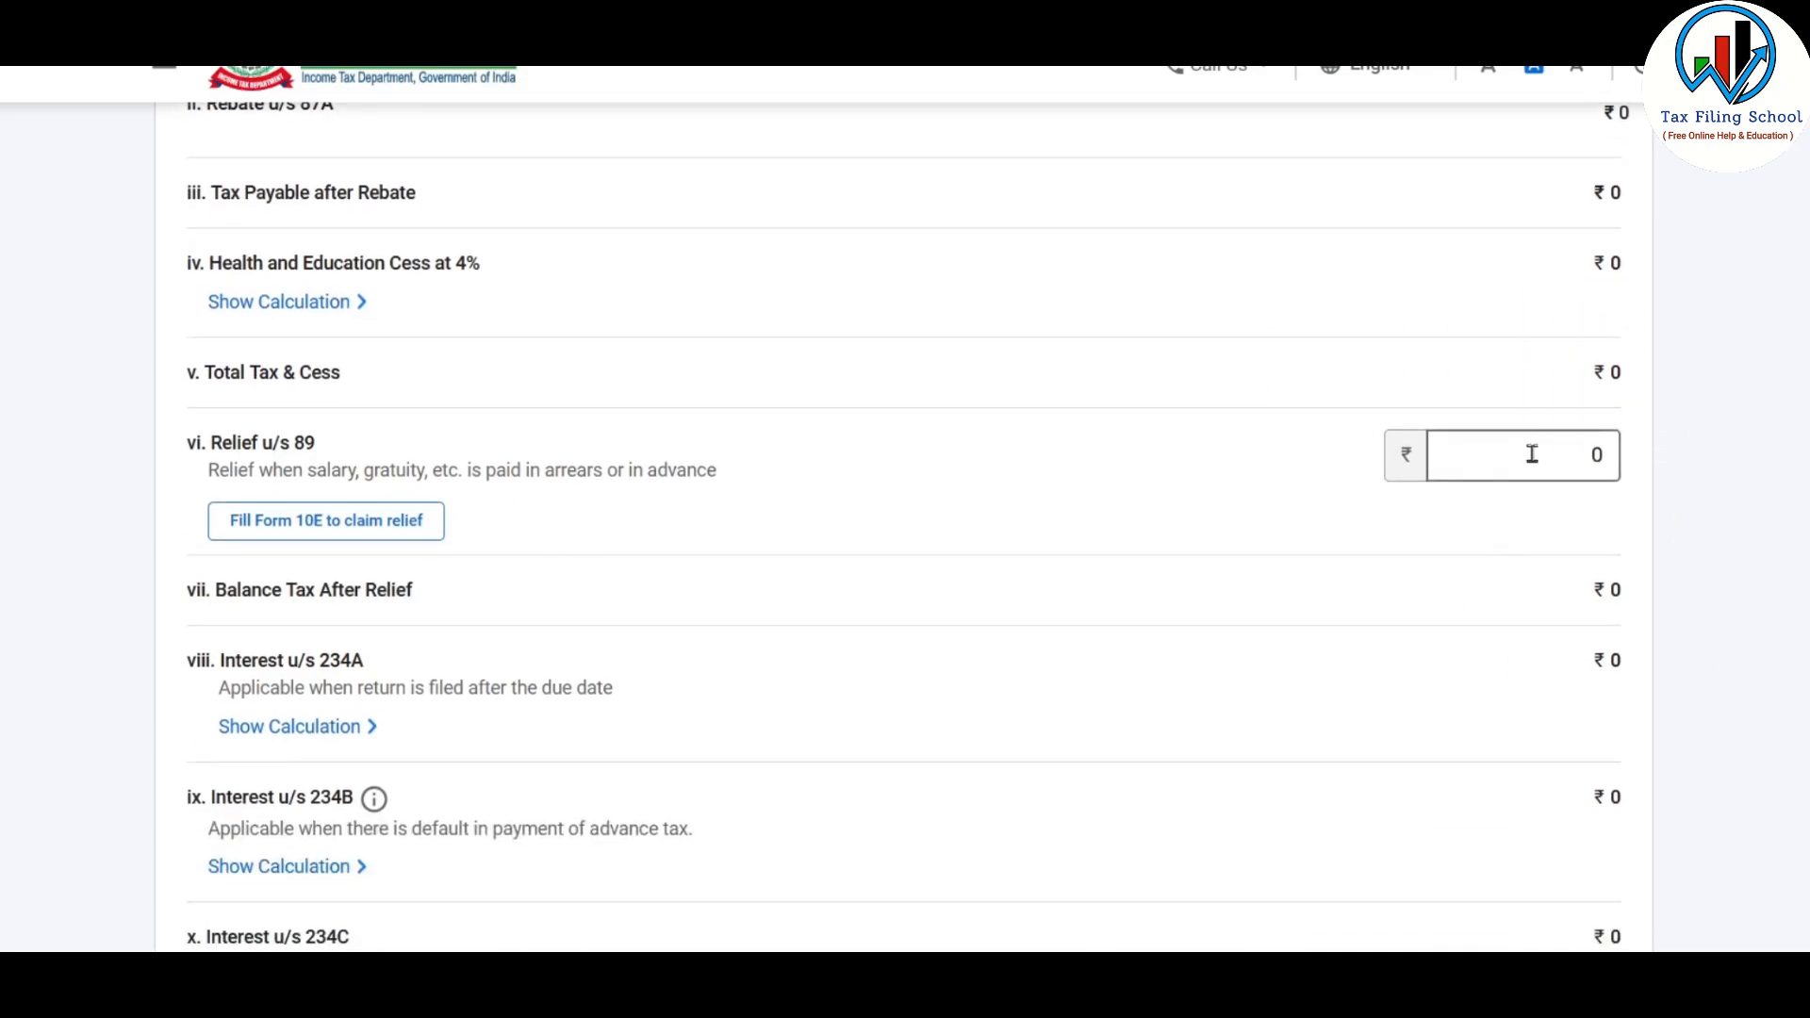
{"action": "key", "text": "BackSpace"}
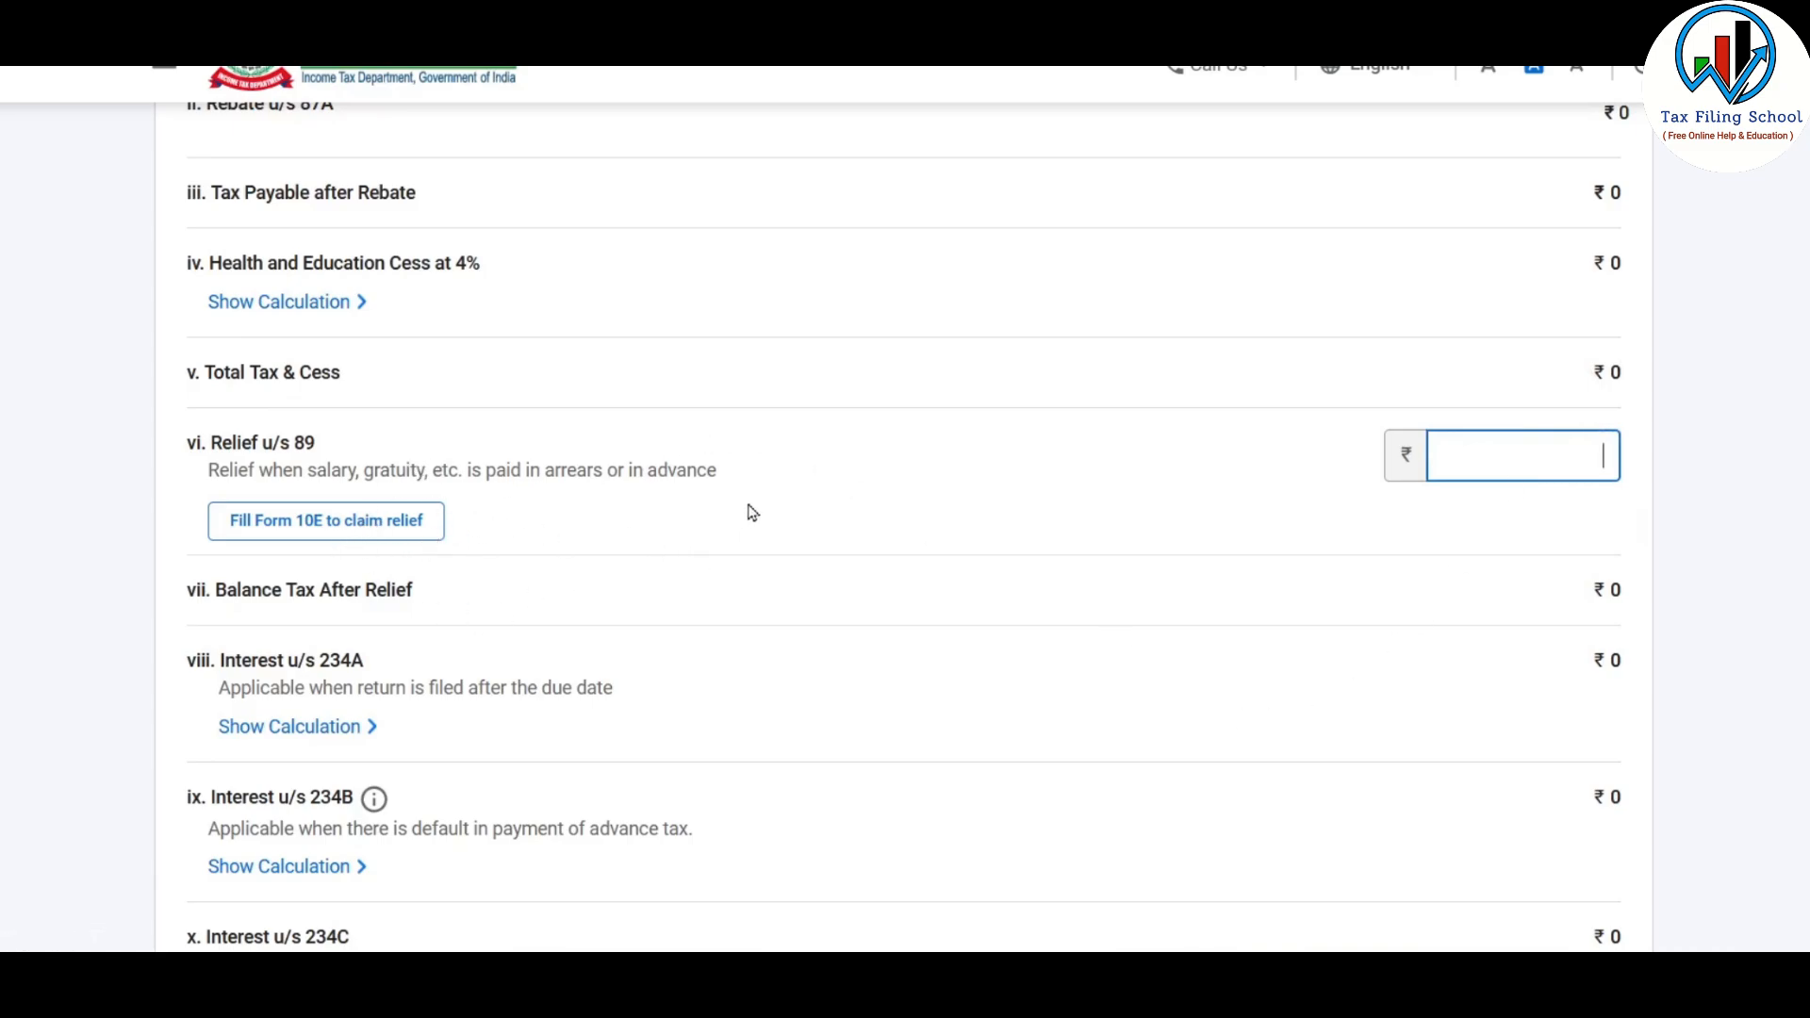
Review the interest under sections 234A to 234C and the 234F fee, and confirm the tax liability
{"action": "scroll", "coordinate": [1067, 446], "scroll_direction": "down", "scroll_amount": 6}
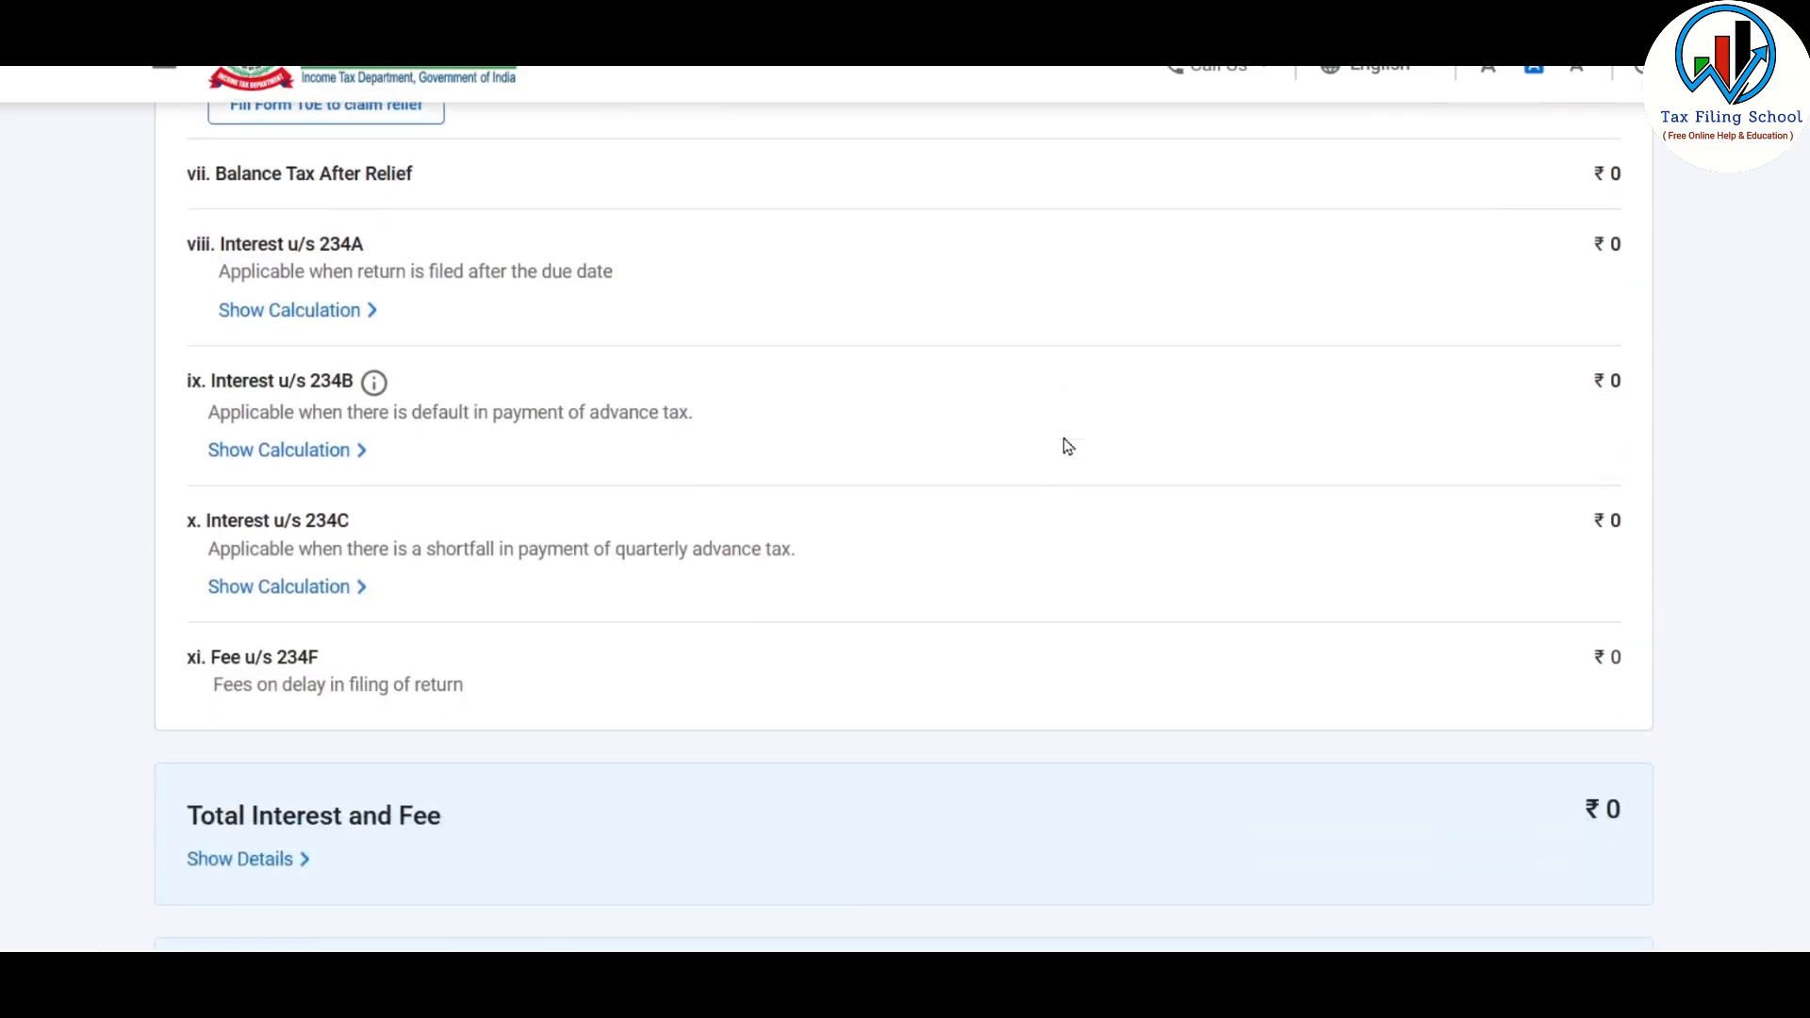
{"action": "scroll", "coordinate": [1067, 446], "scroll_direction": "down", "scroll_amount": 3}
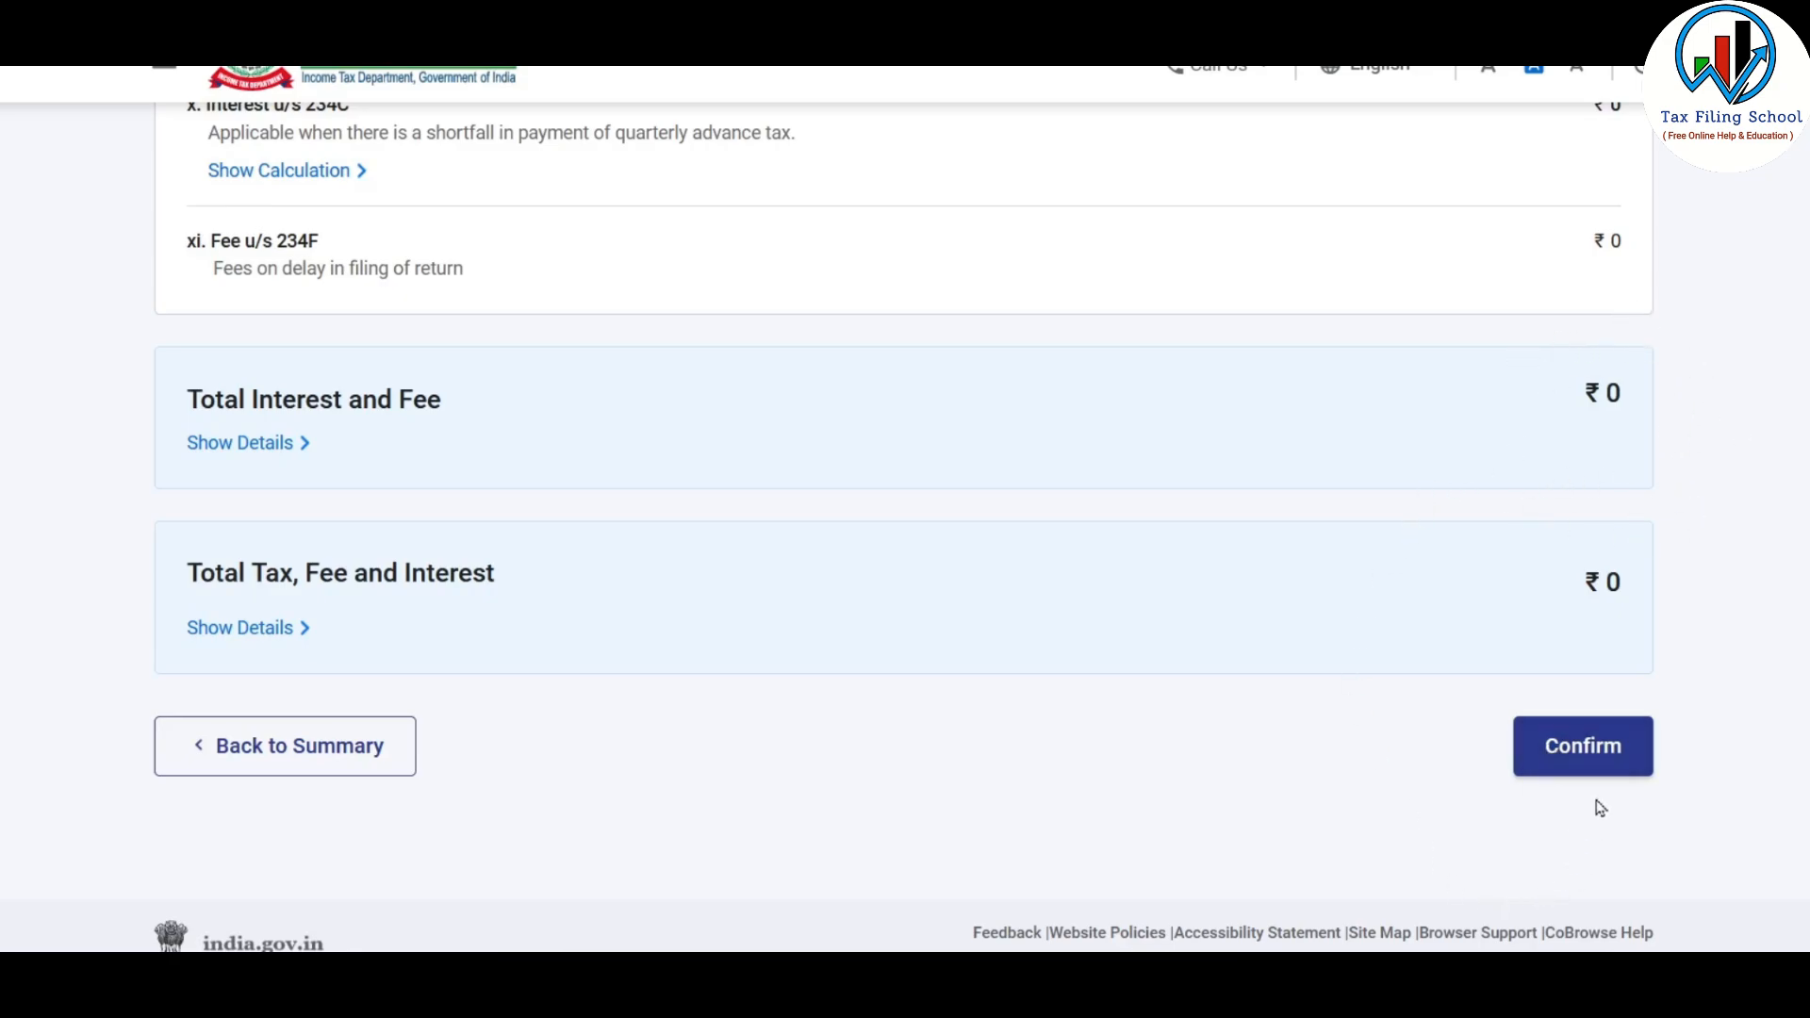
{"action": "left_click", "coordinate": [1602, 745]}
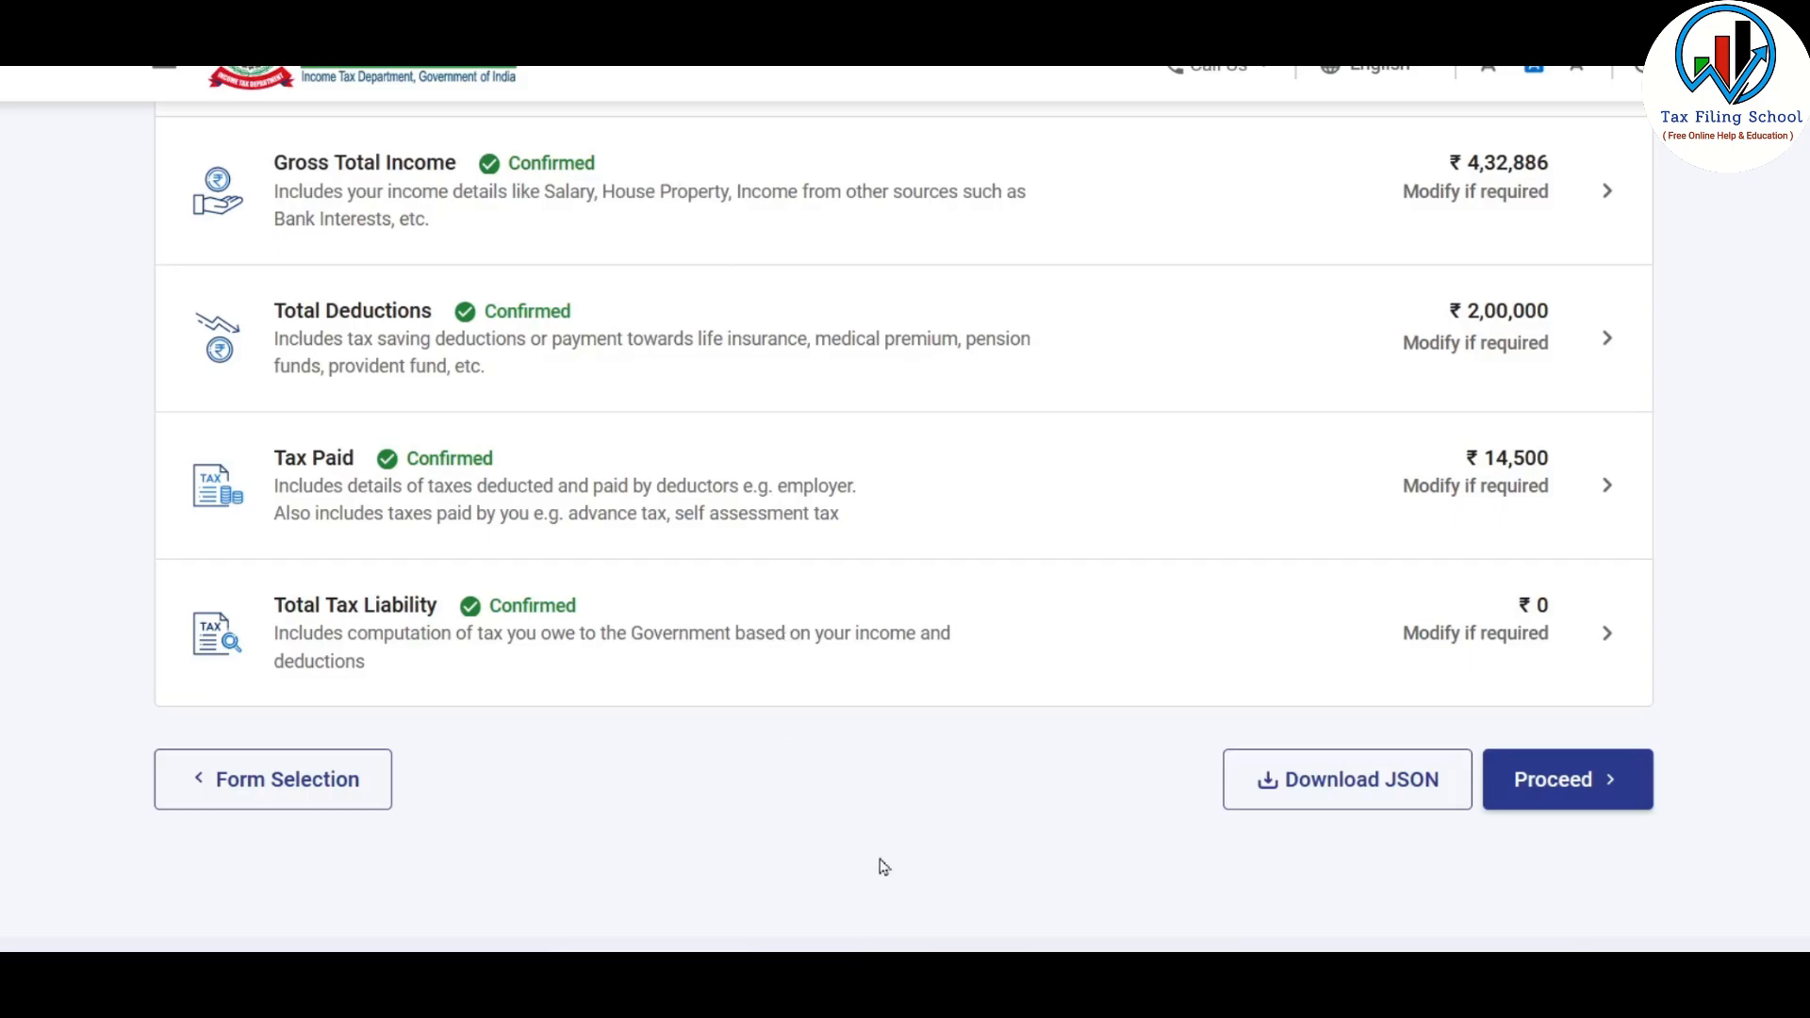
Proceed from the confirmed sections to the tax summary, check its calculation and continue to the return preview page
{"action": "left_click", "coordinate": [1598, 782]}
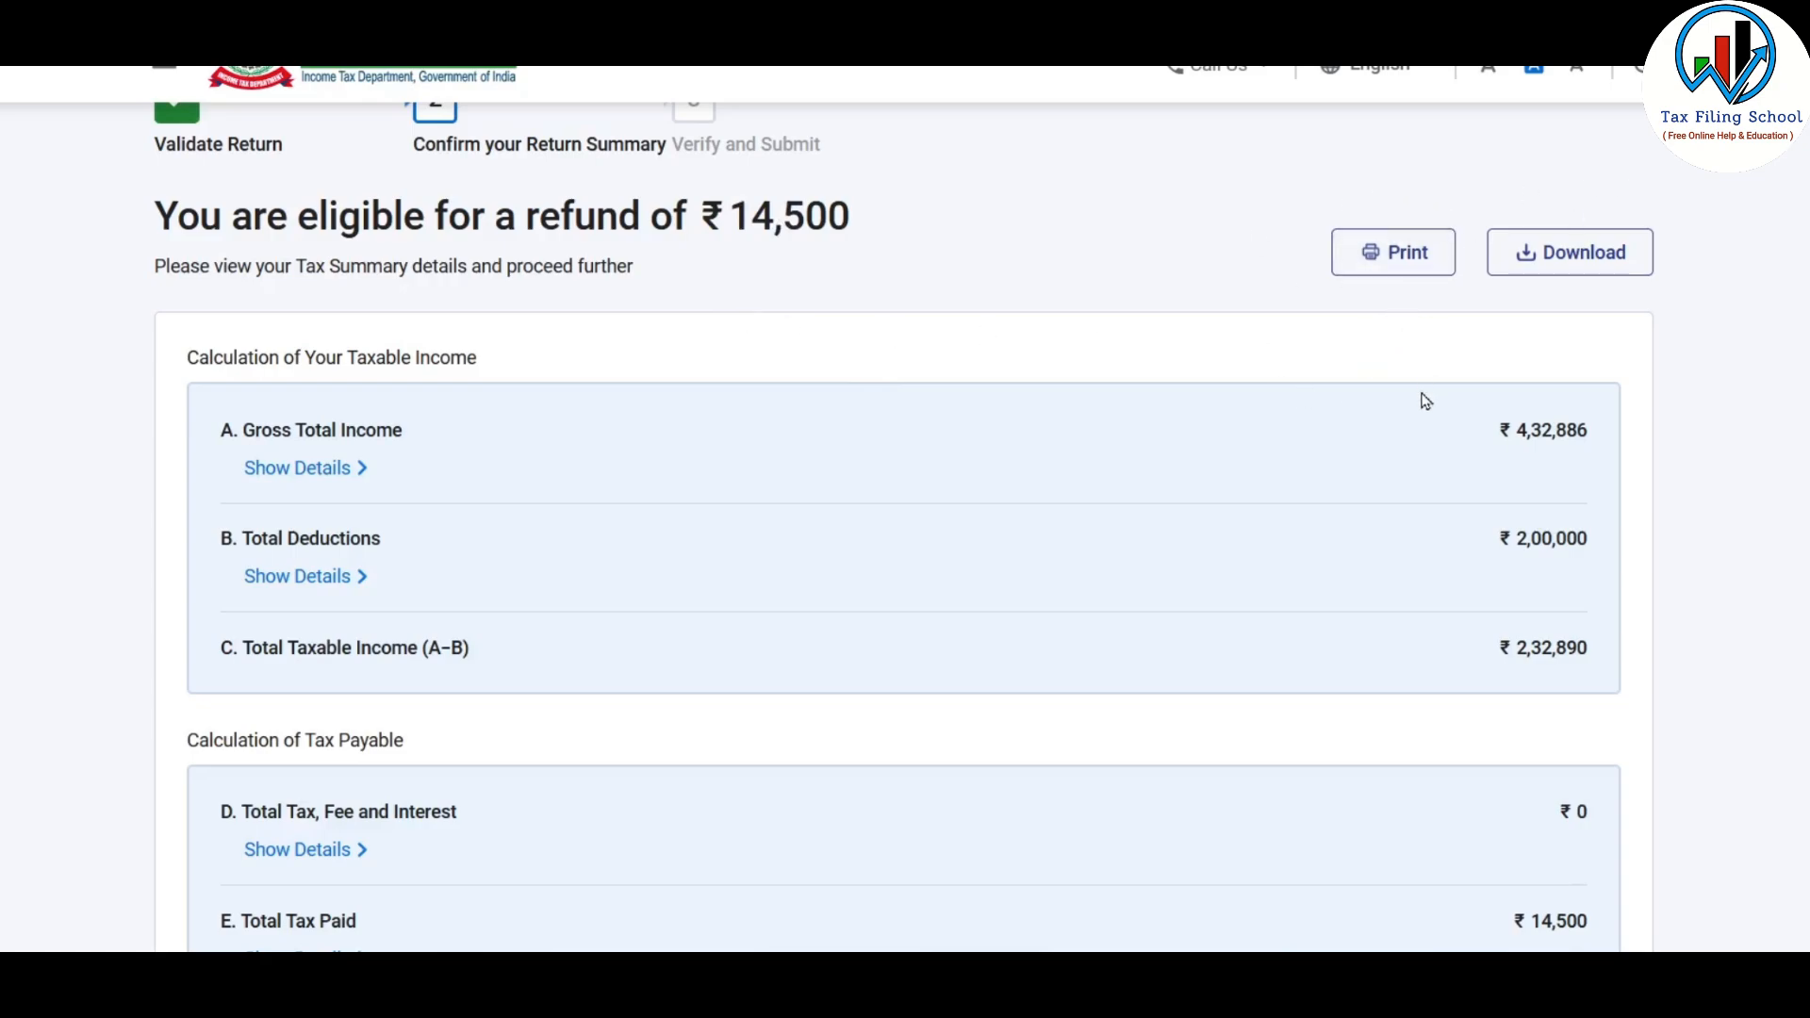
{"action": "scroll", "coordinate": [1423, 400], "scroll_direction": "down", "scroll_amount": 6}
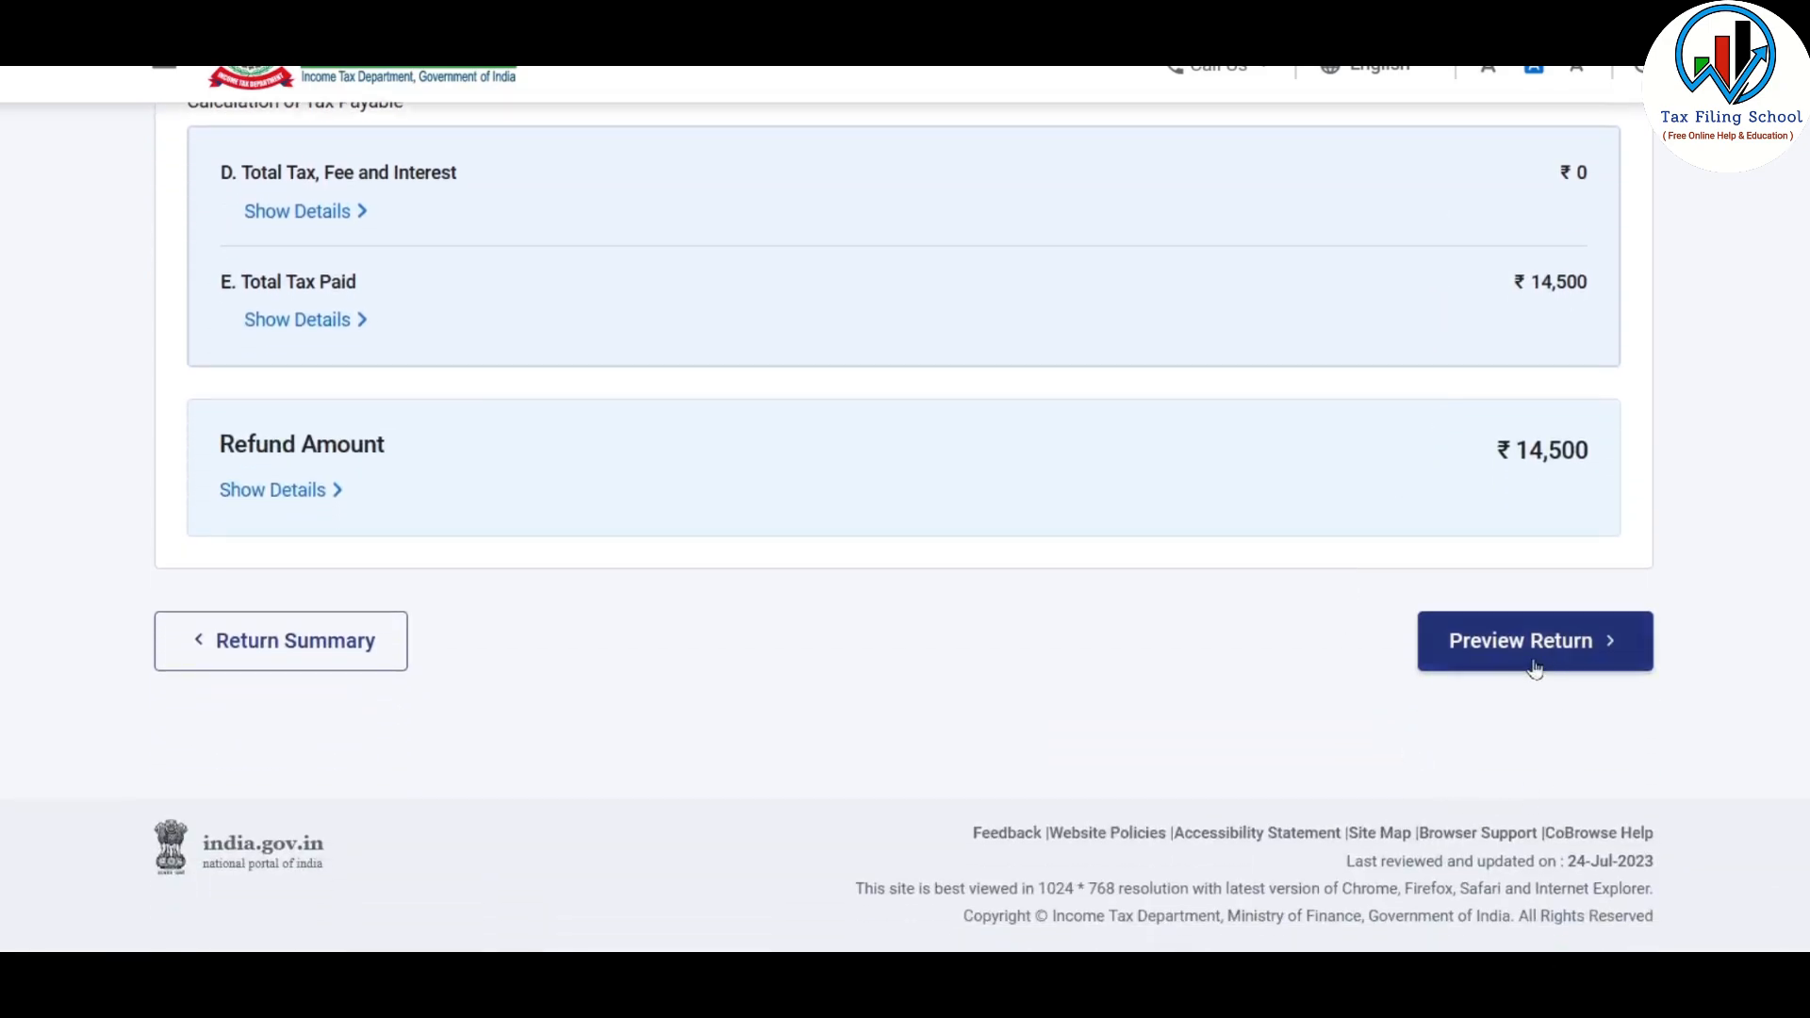
{"action": "left_click", "coordinate": [1582, 649]}
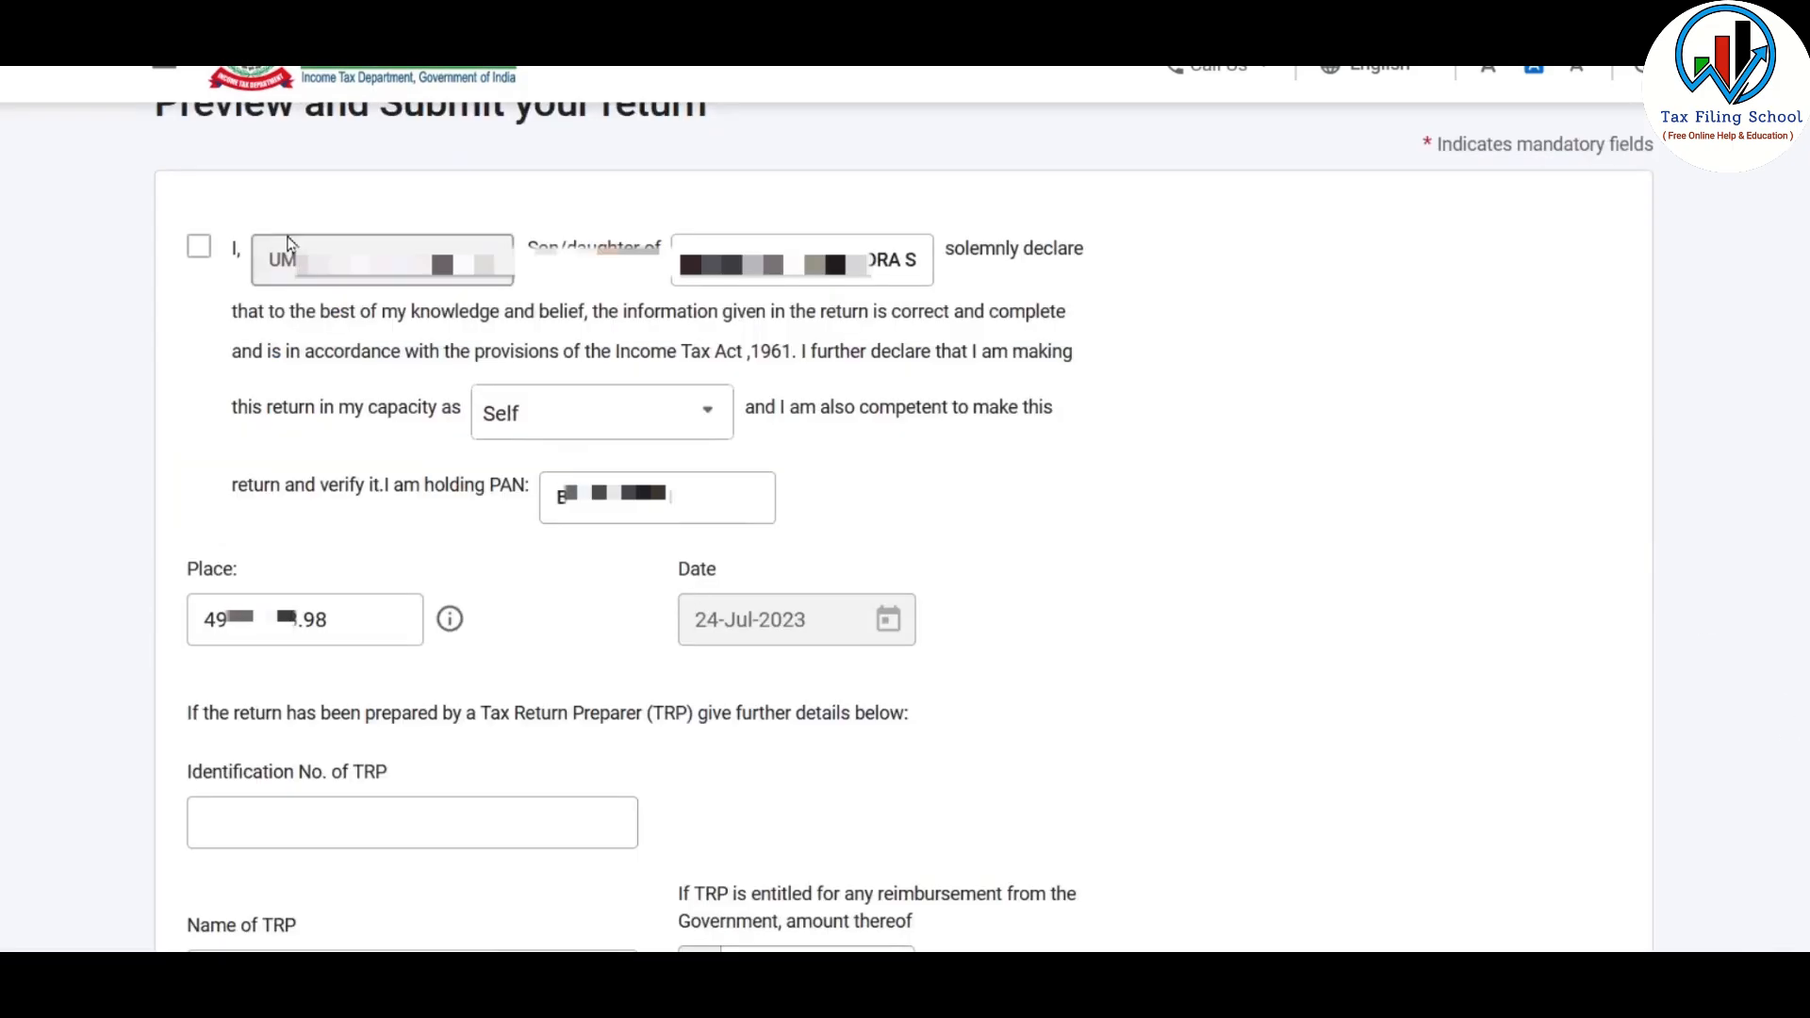
Accept the declaration made in the capacity of Self, leave the TRP details blank and proceed to the preview
{"action": "left_click", "coordinate": [198, 255]}
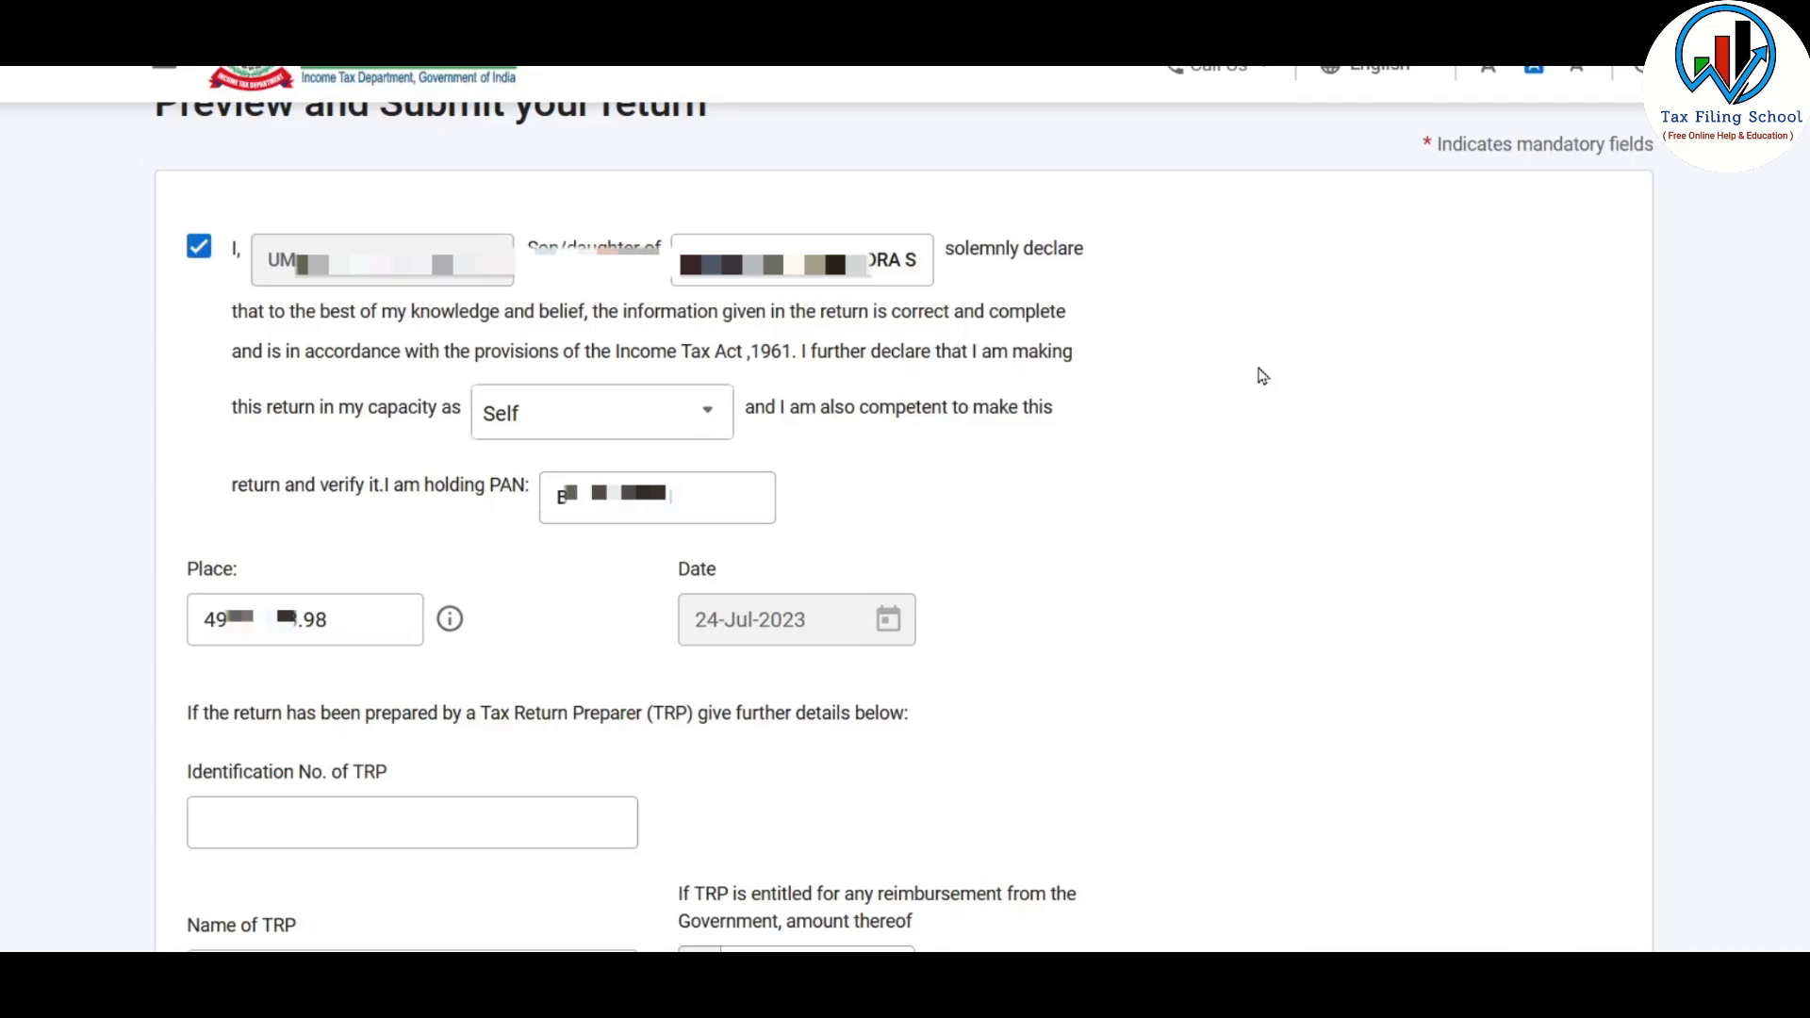
{"action": "scroll", "coordinate": [1263, 376], "scroll_direction": "down", "scroll_amount": 5}
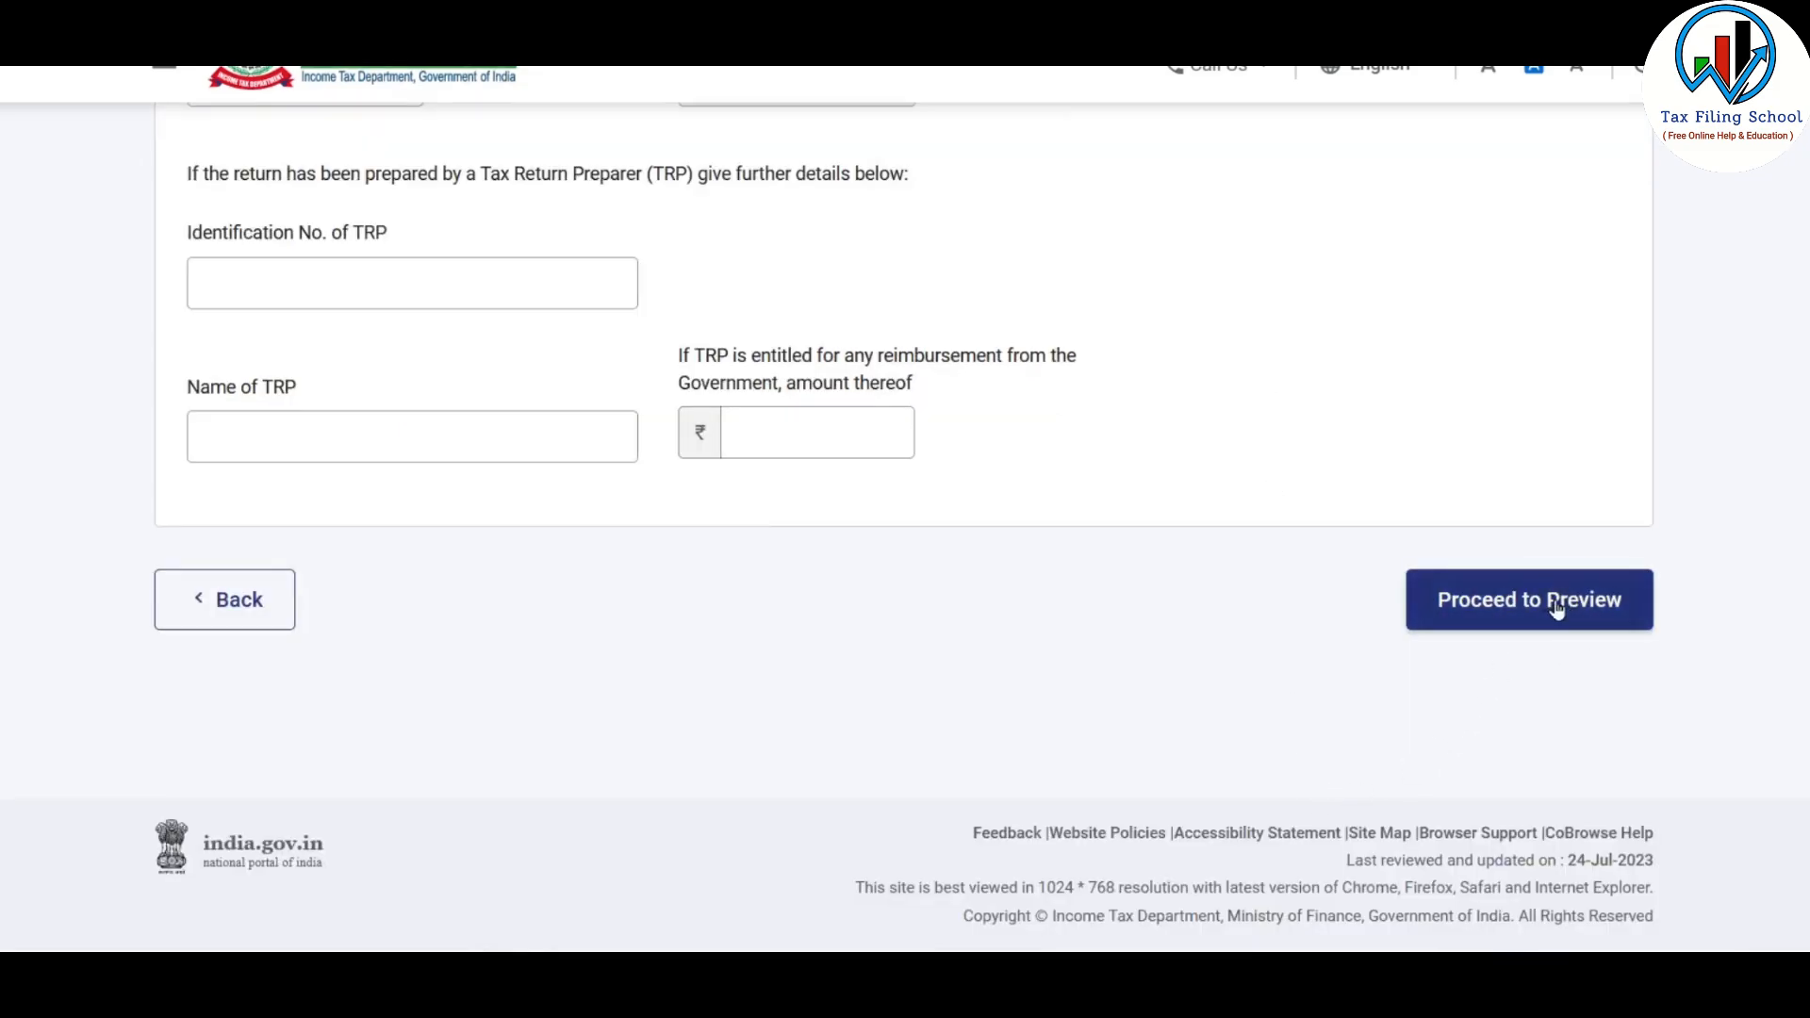
{"action": "left_click", "coordinate": [1556, 609]}
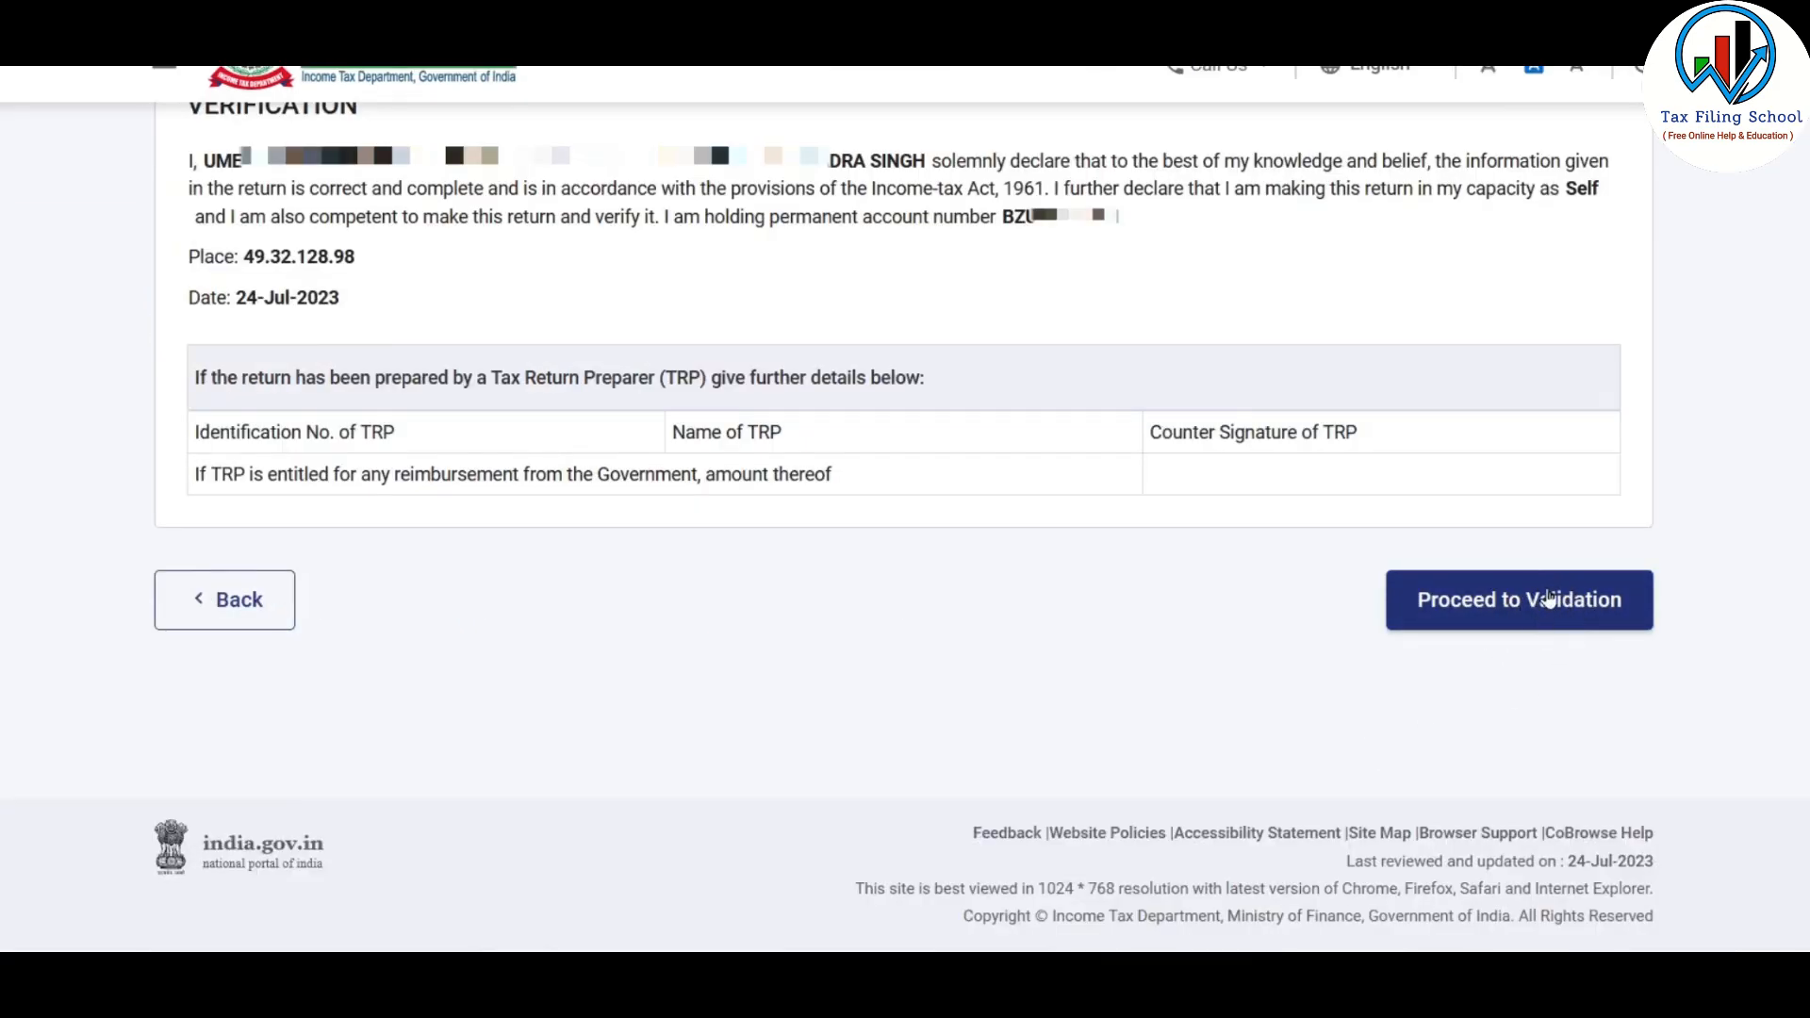
Validate the previewed return and proceed to verification with the e-Verify Now method
{"action": "left_click", "coordinate": [1549, 600]}
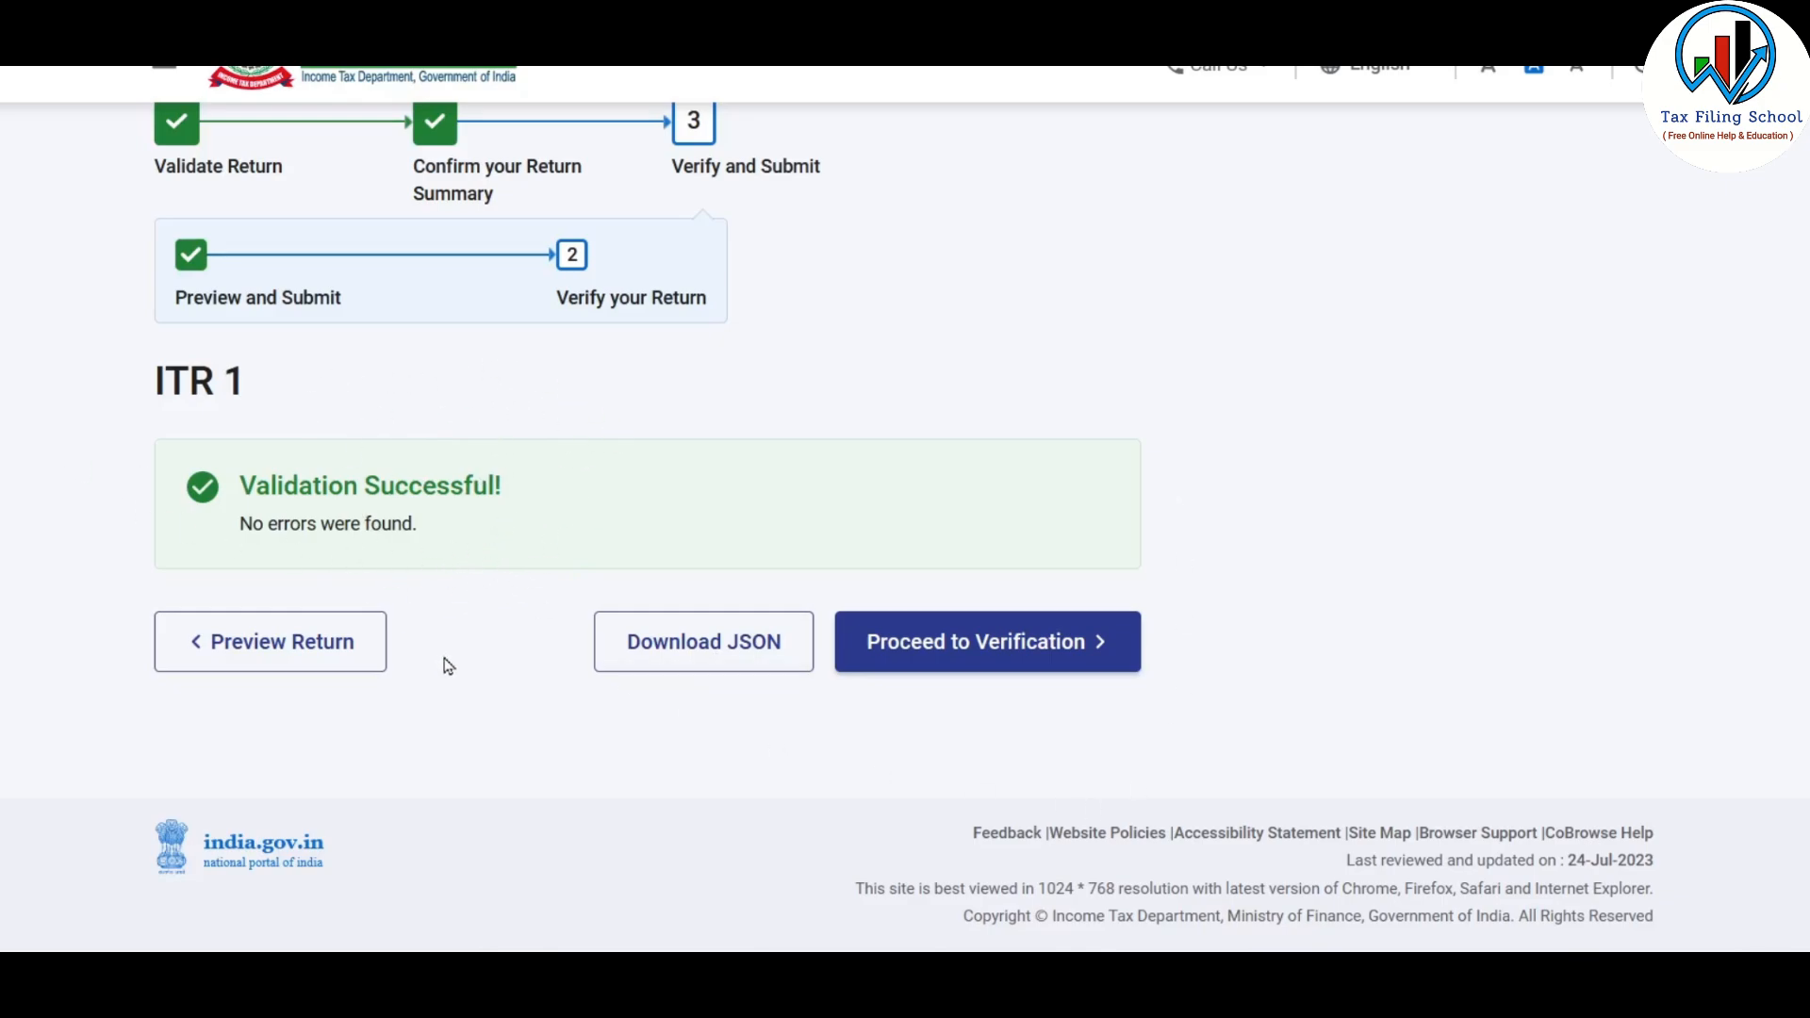
{"action": "left_click", "coordinate": [1051, 651]}
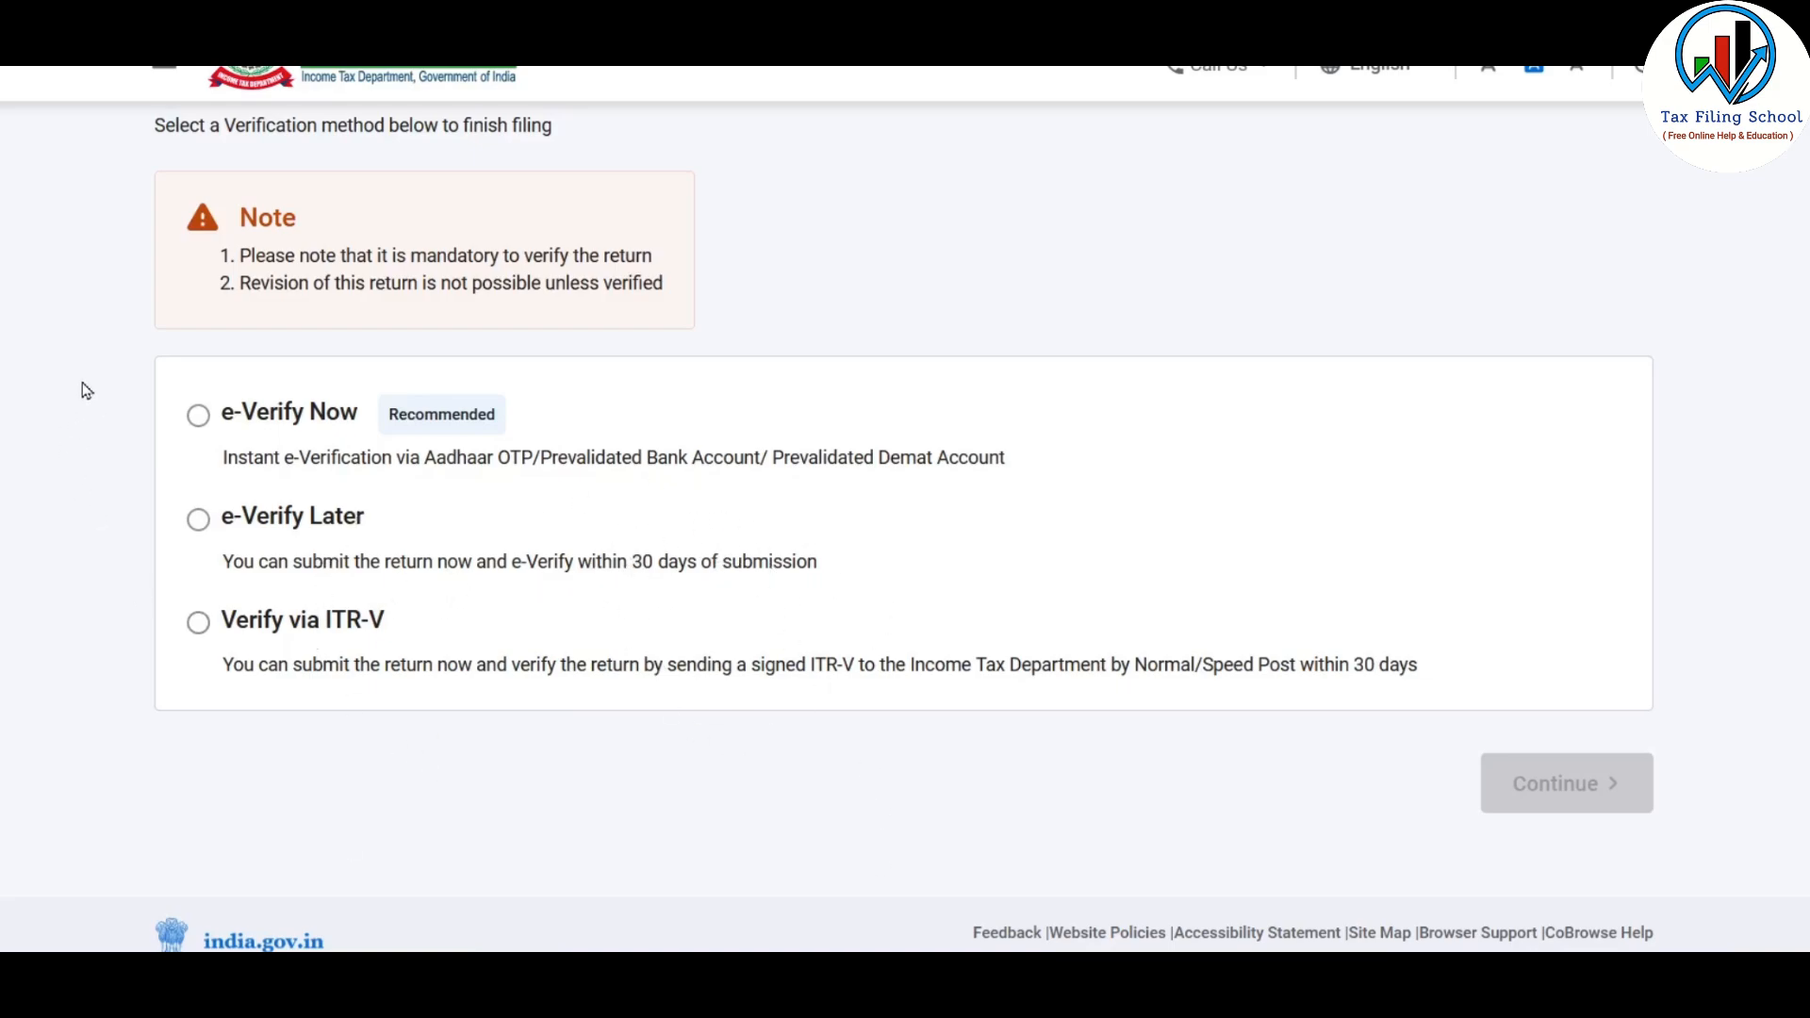
{"action": "left_click", "coordinate": [199, 416]}
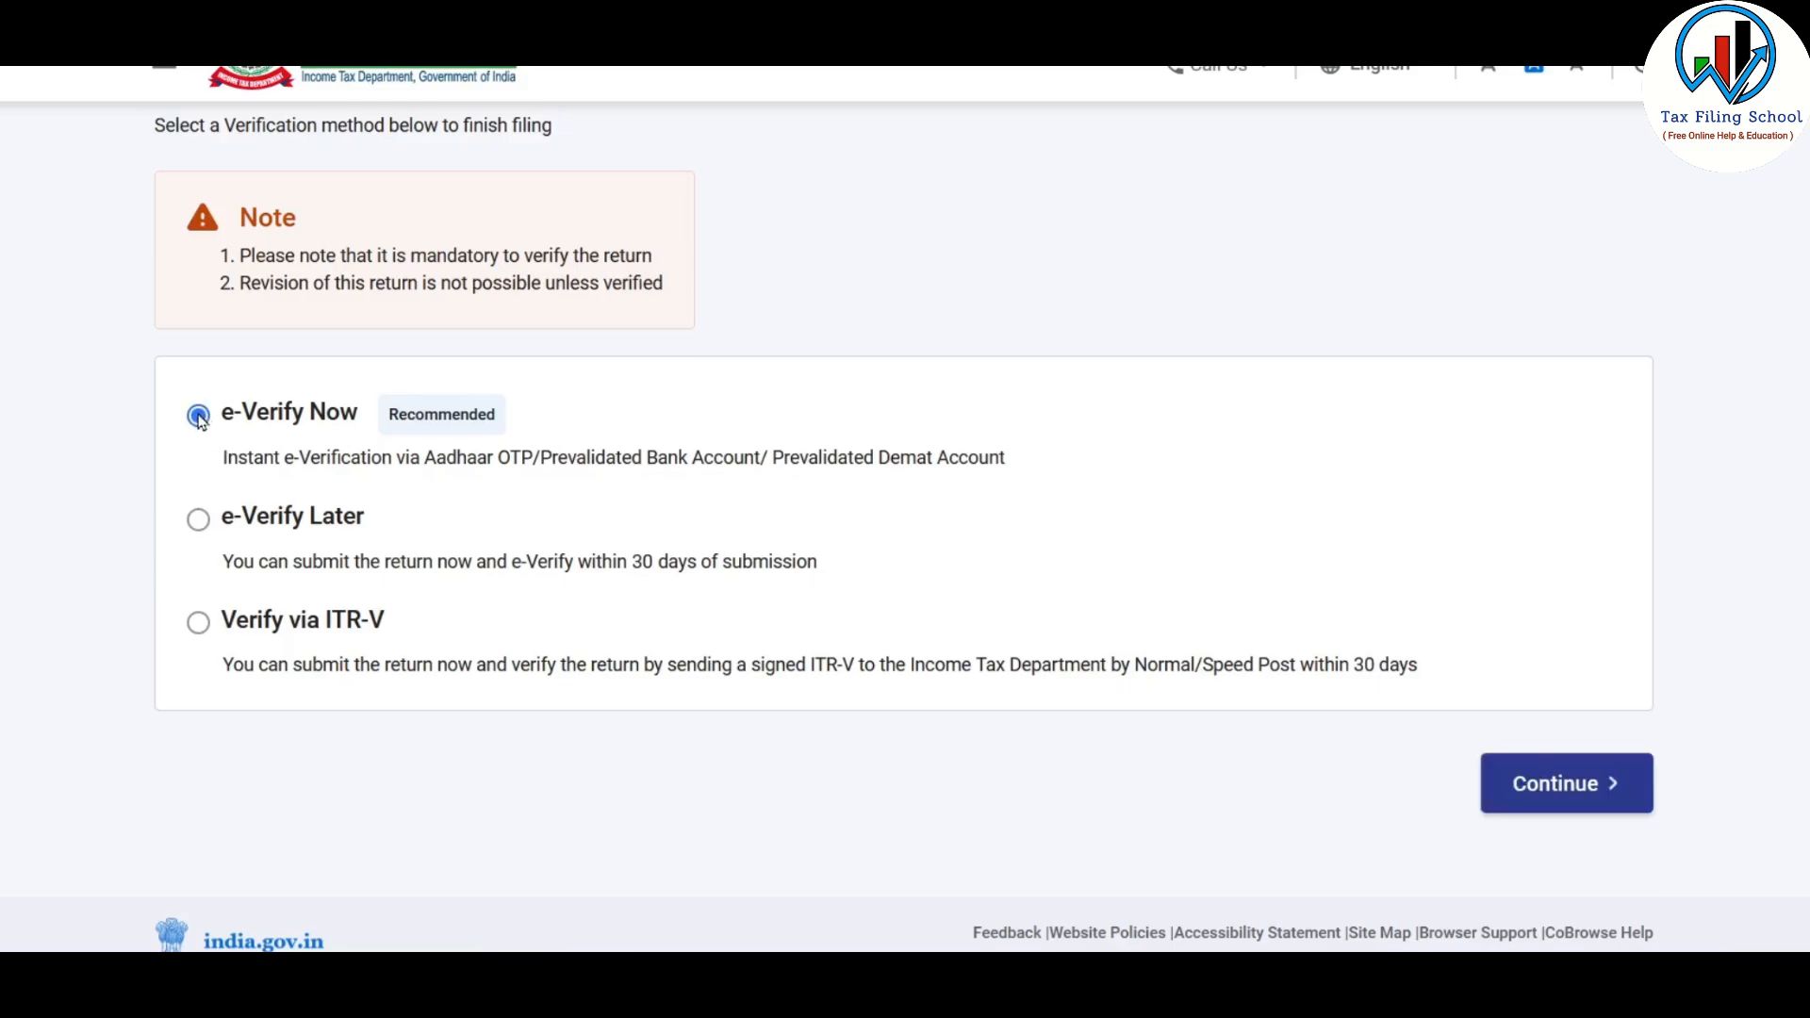
{"action": "left_click", "coordinate": [1579, 801]}
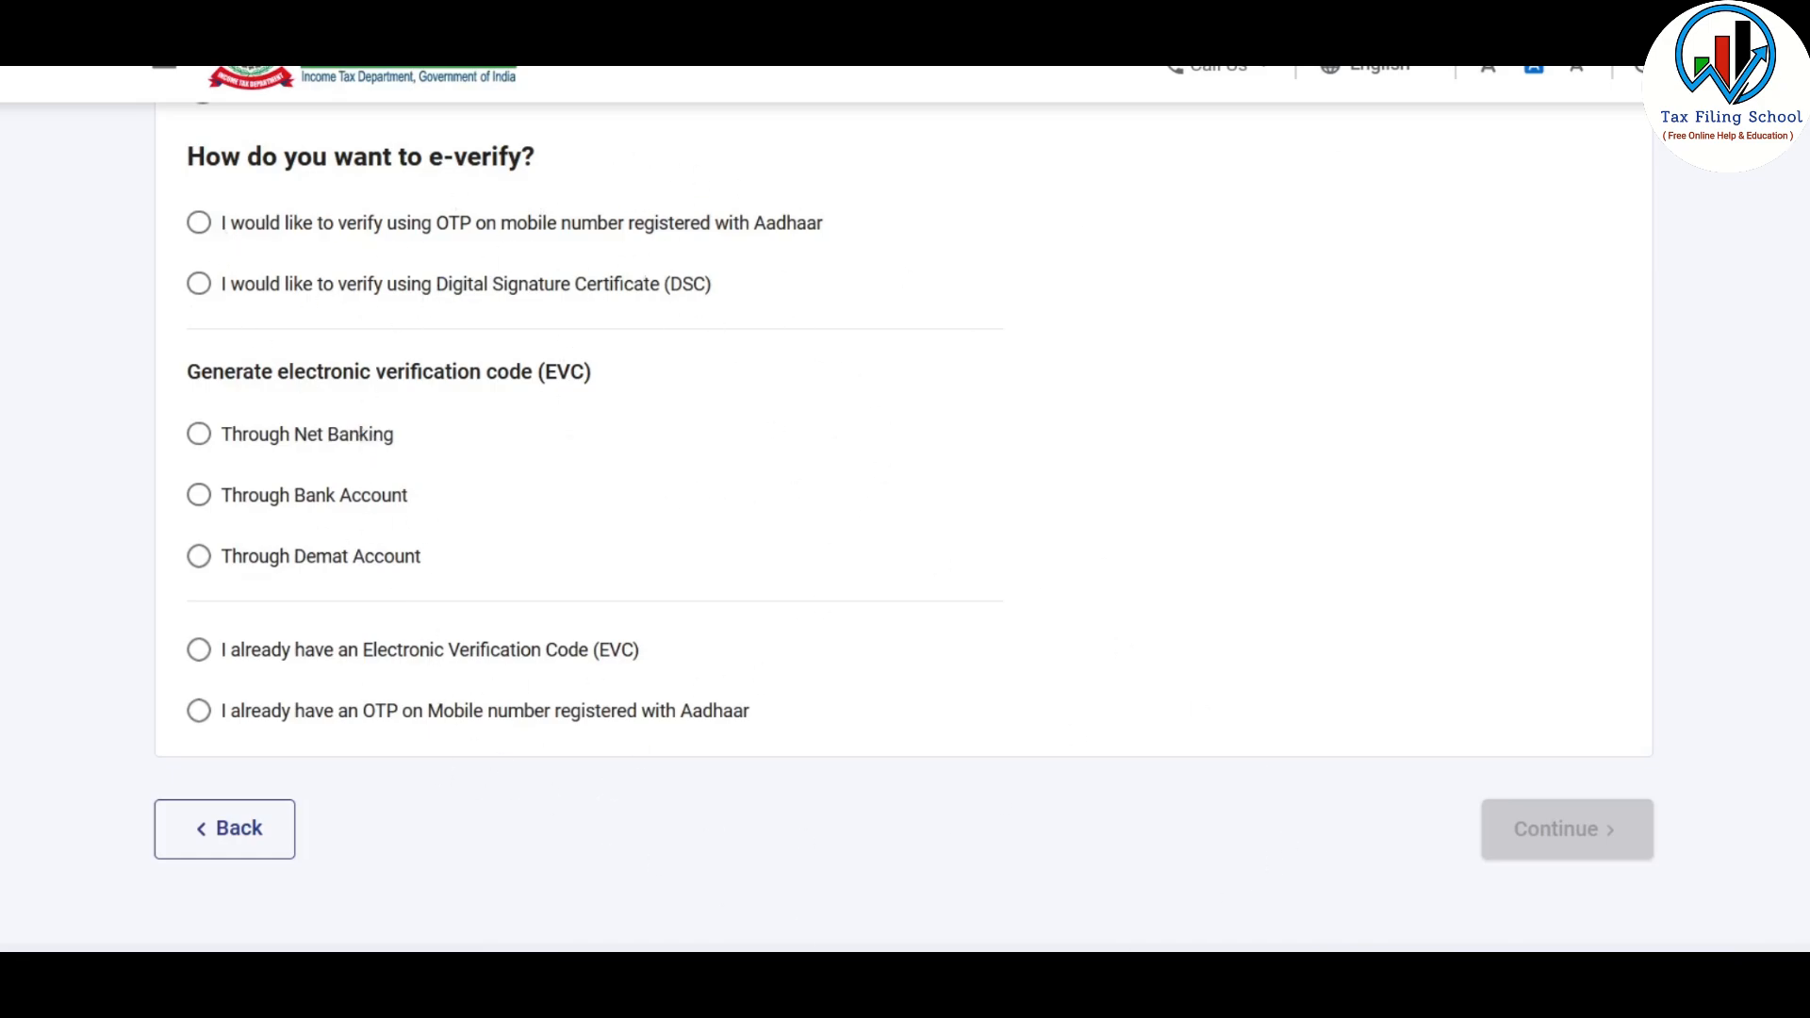
Generate an OTP on the Aadhaar-registered mobile number, agreeing to validate the Aadhaar details, and enter the OTP for validation
{"action": "left_click", "coordinate": [201, 224]}
{"action": "left_click", "coordinate": [1572, 830]}
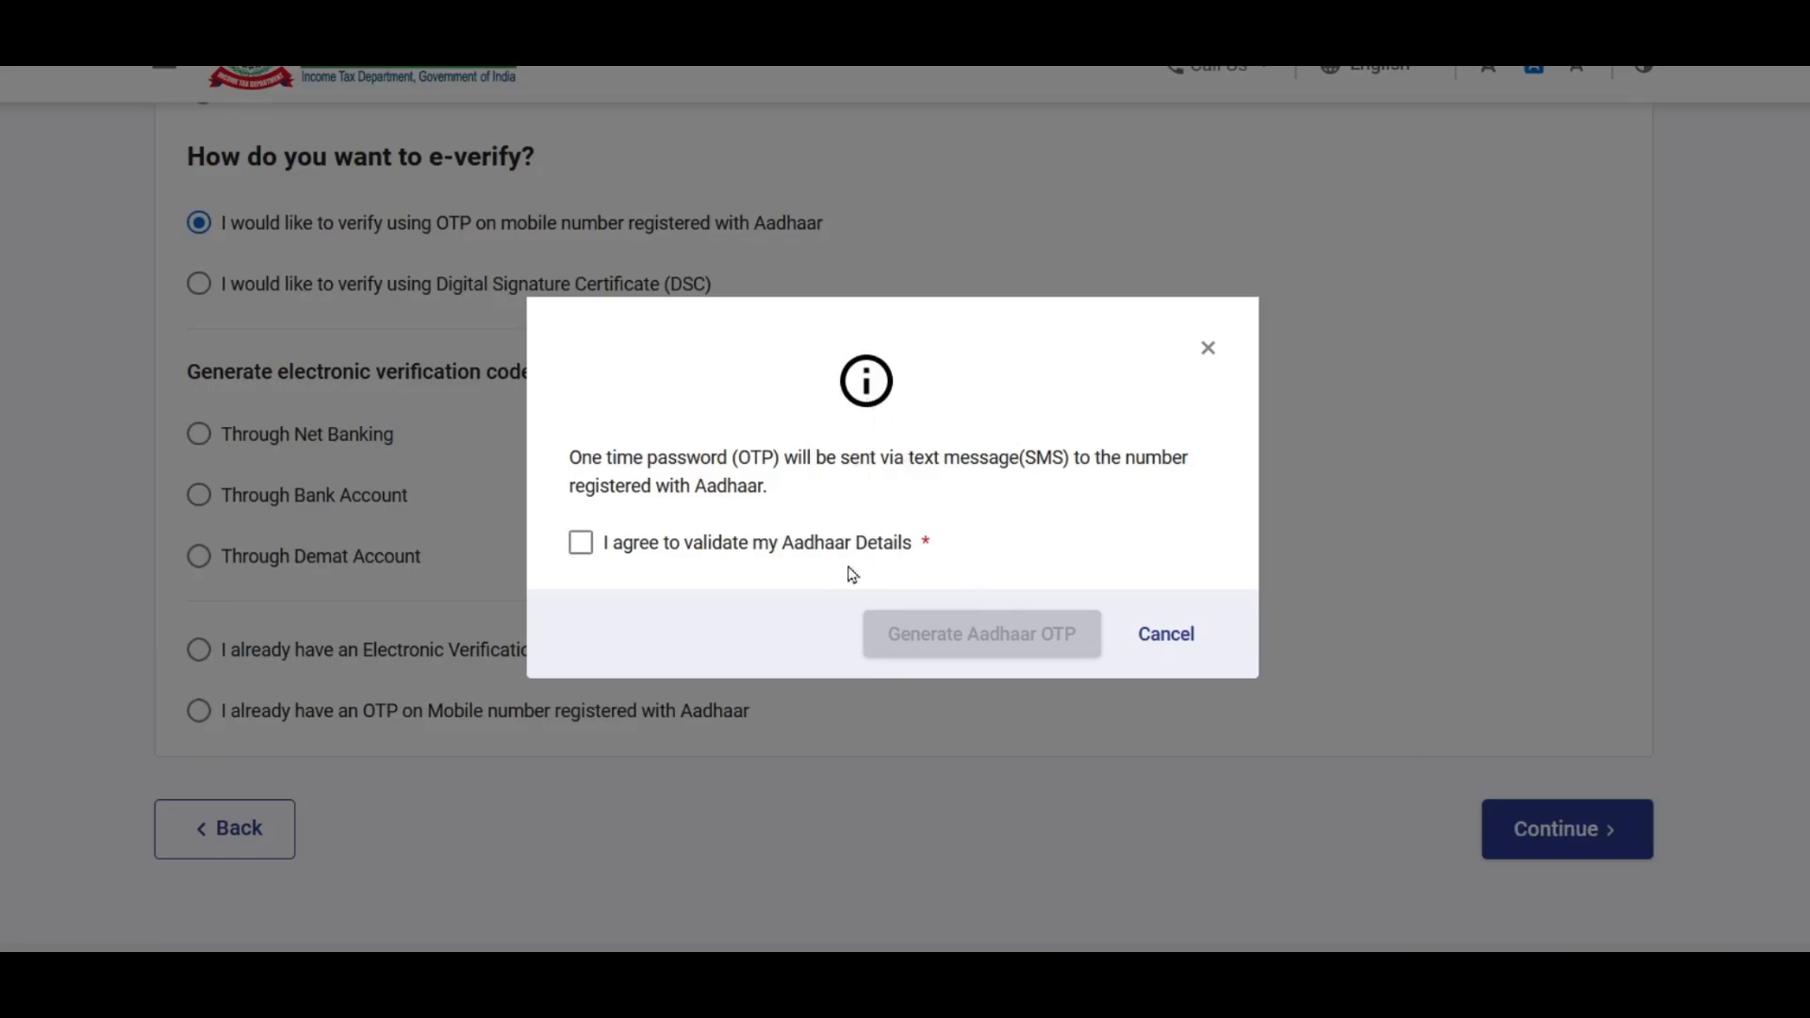
{"action": "left_click", "coordinate": [581, 545]}
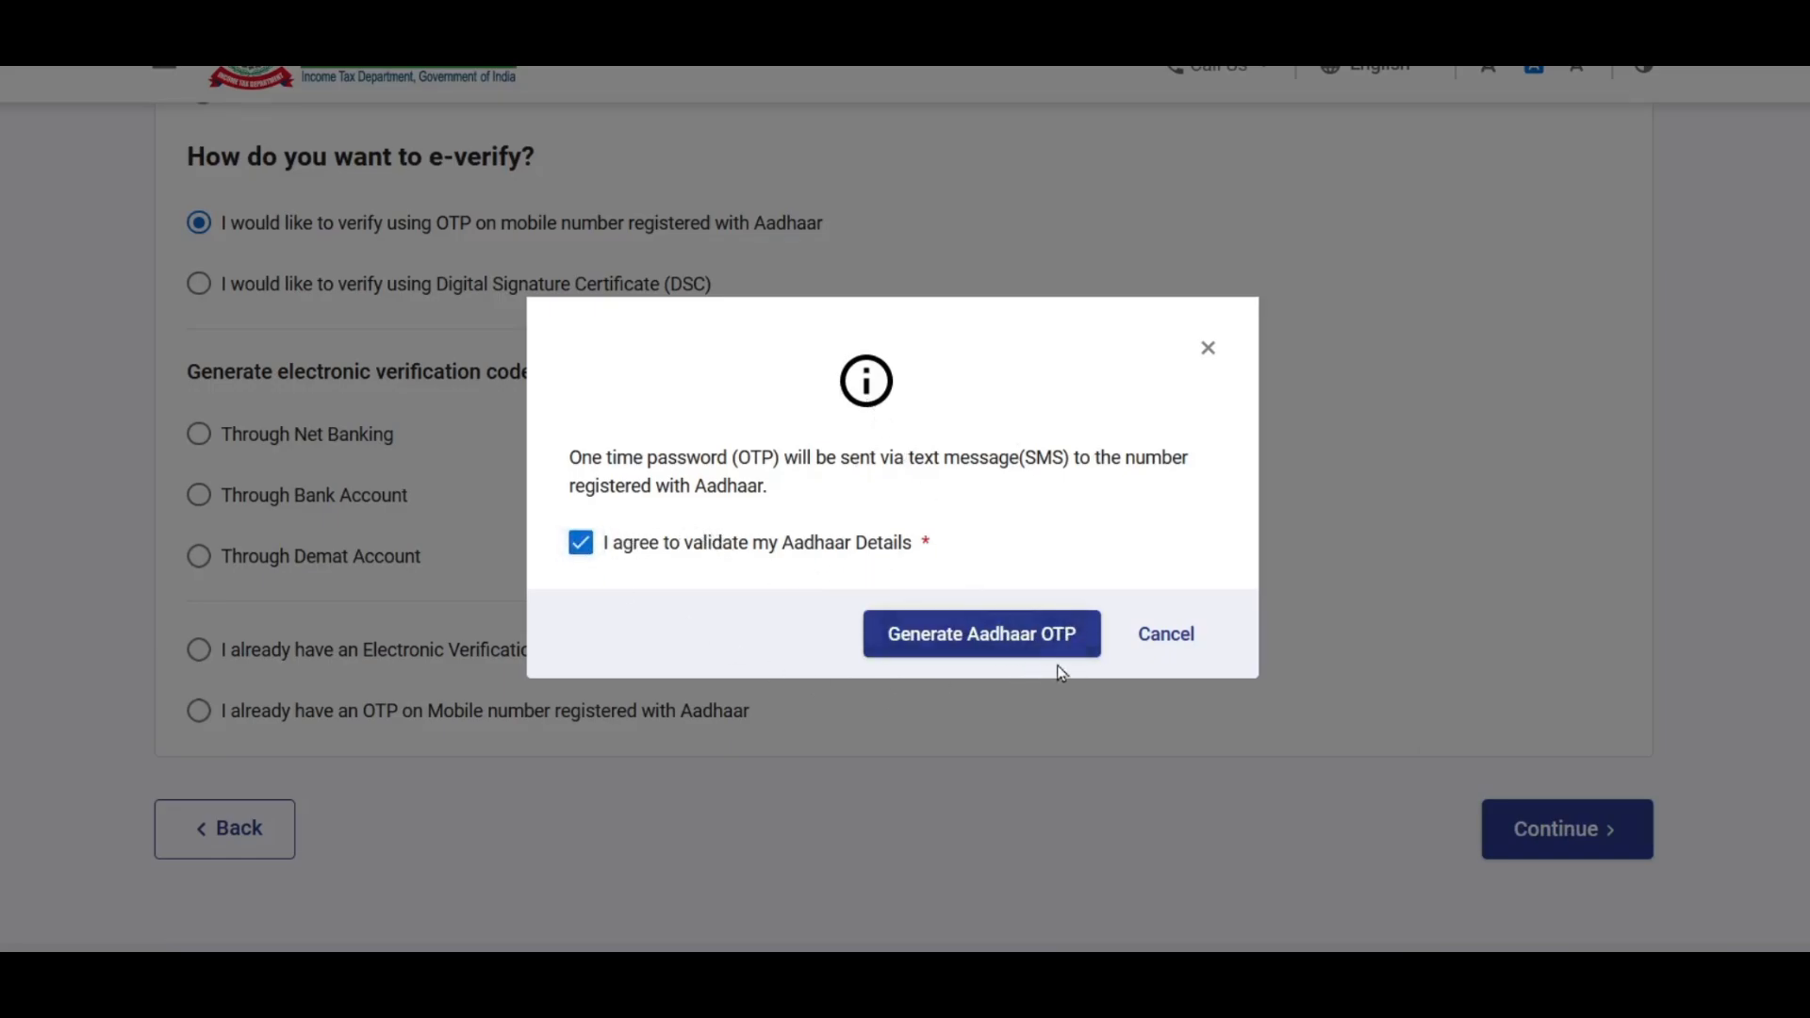
{"action": "left_click", "coordinate": [1029, 632]}
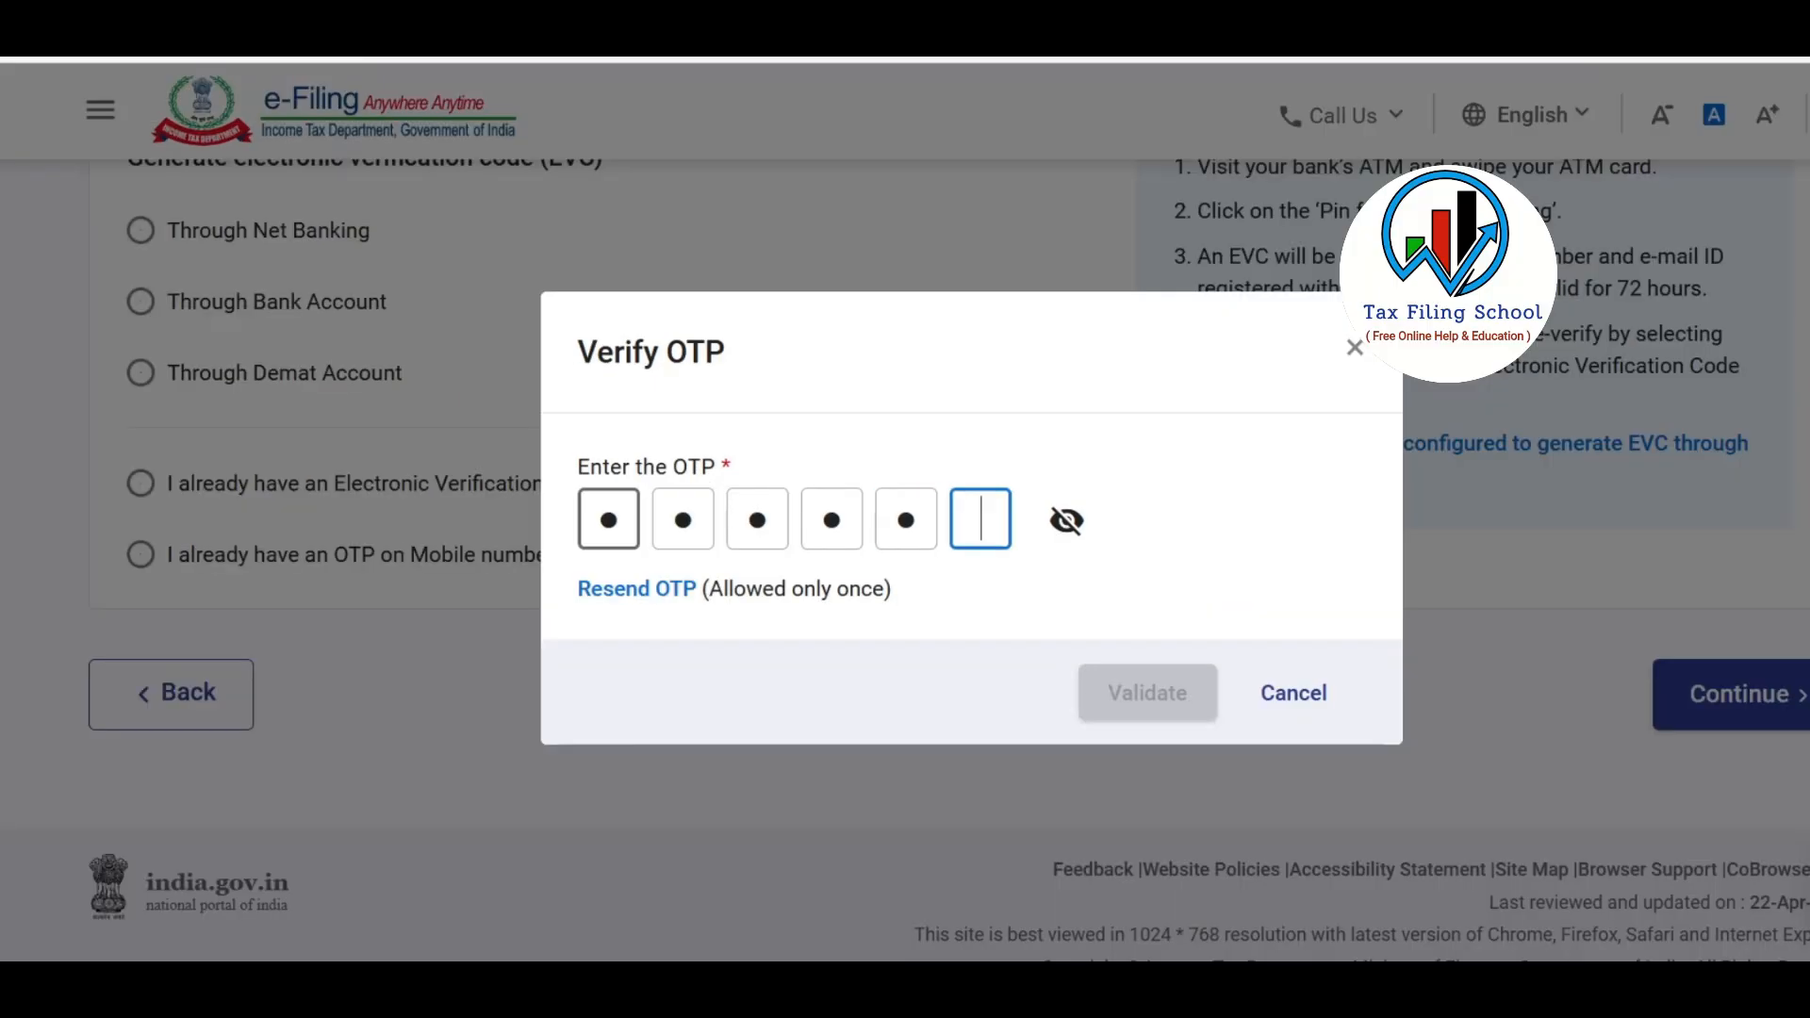
{"action": "type", "text": "1"}
{"action": "left_click", "coordinate": [1157, 712]}
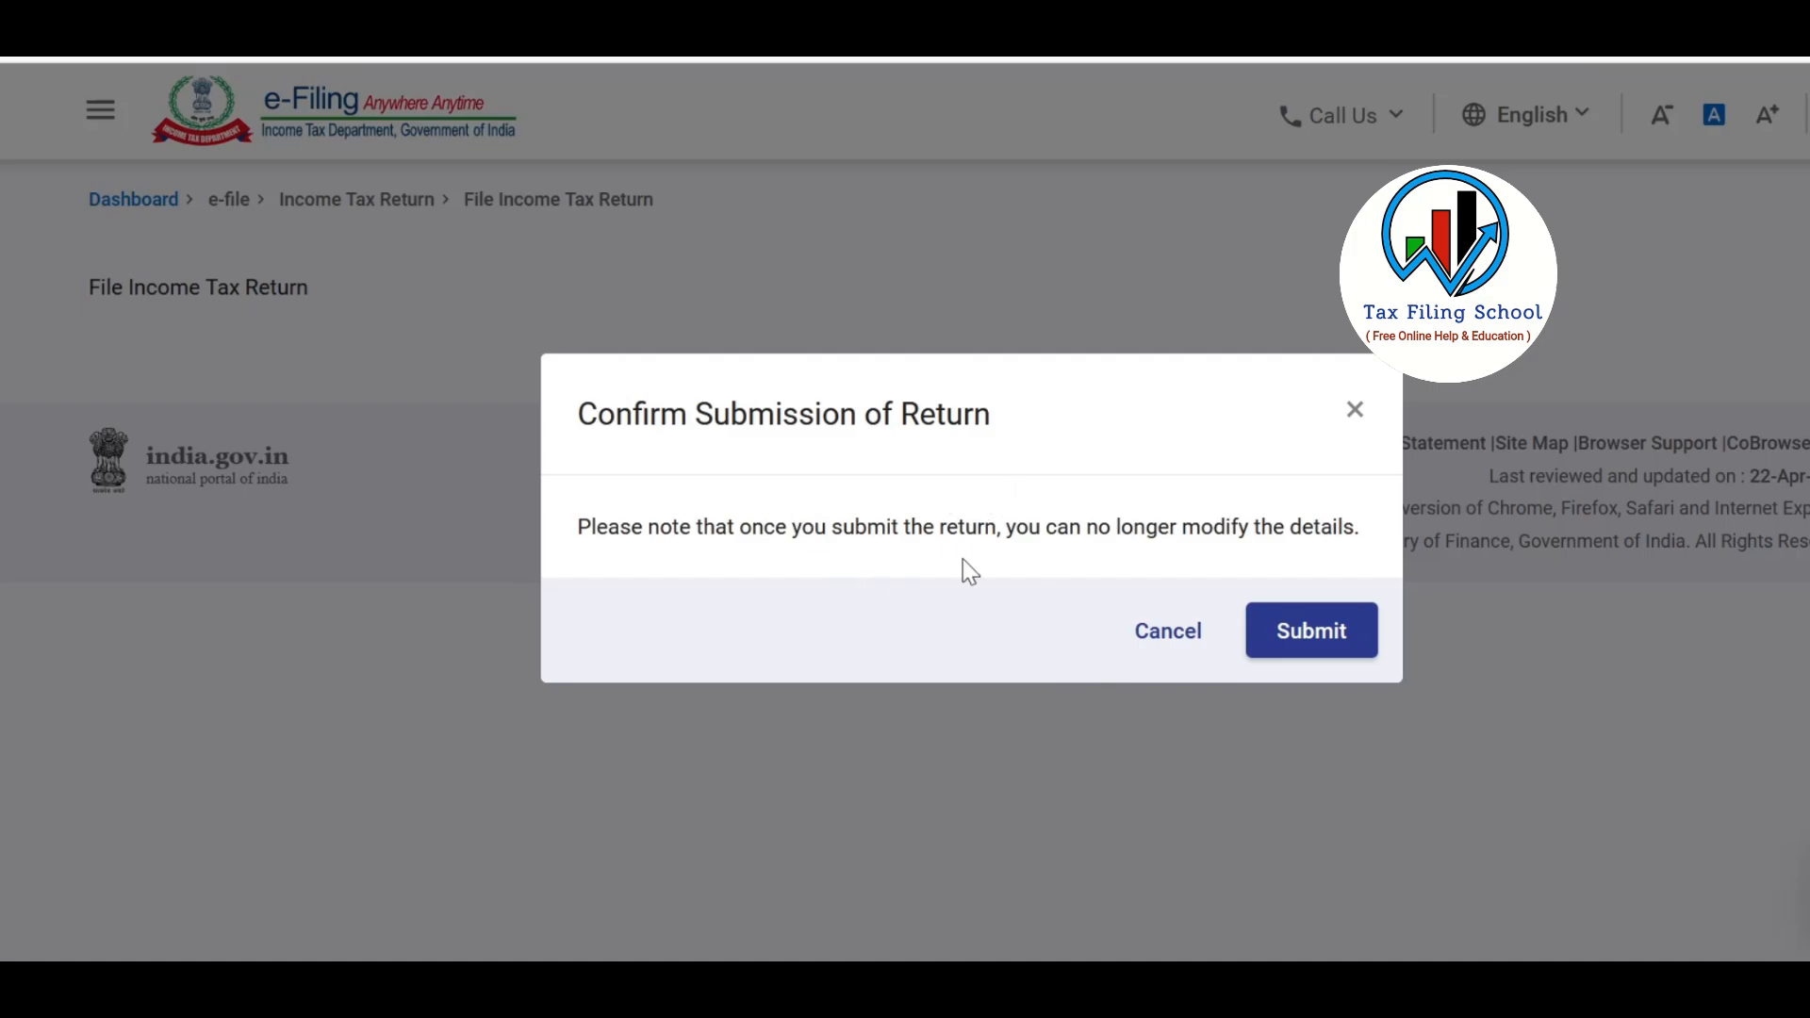
Confirm the submission of the return and download the filing receipt
{"action": "left_click", "coordinate": [1322, 639]}
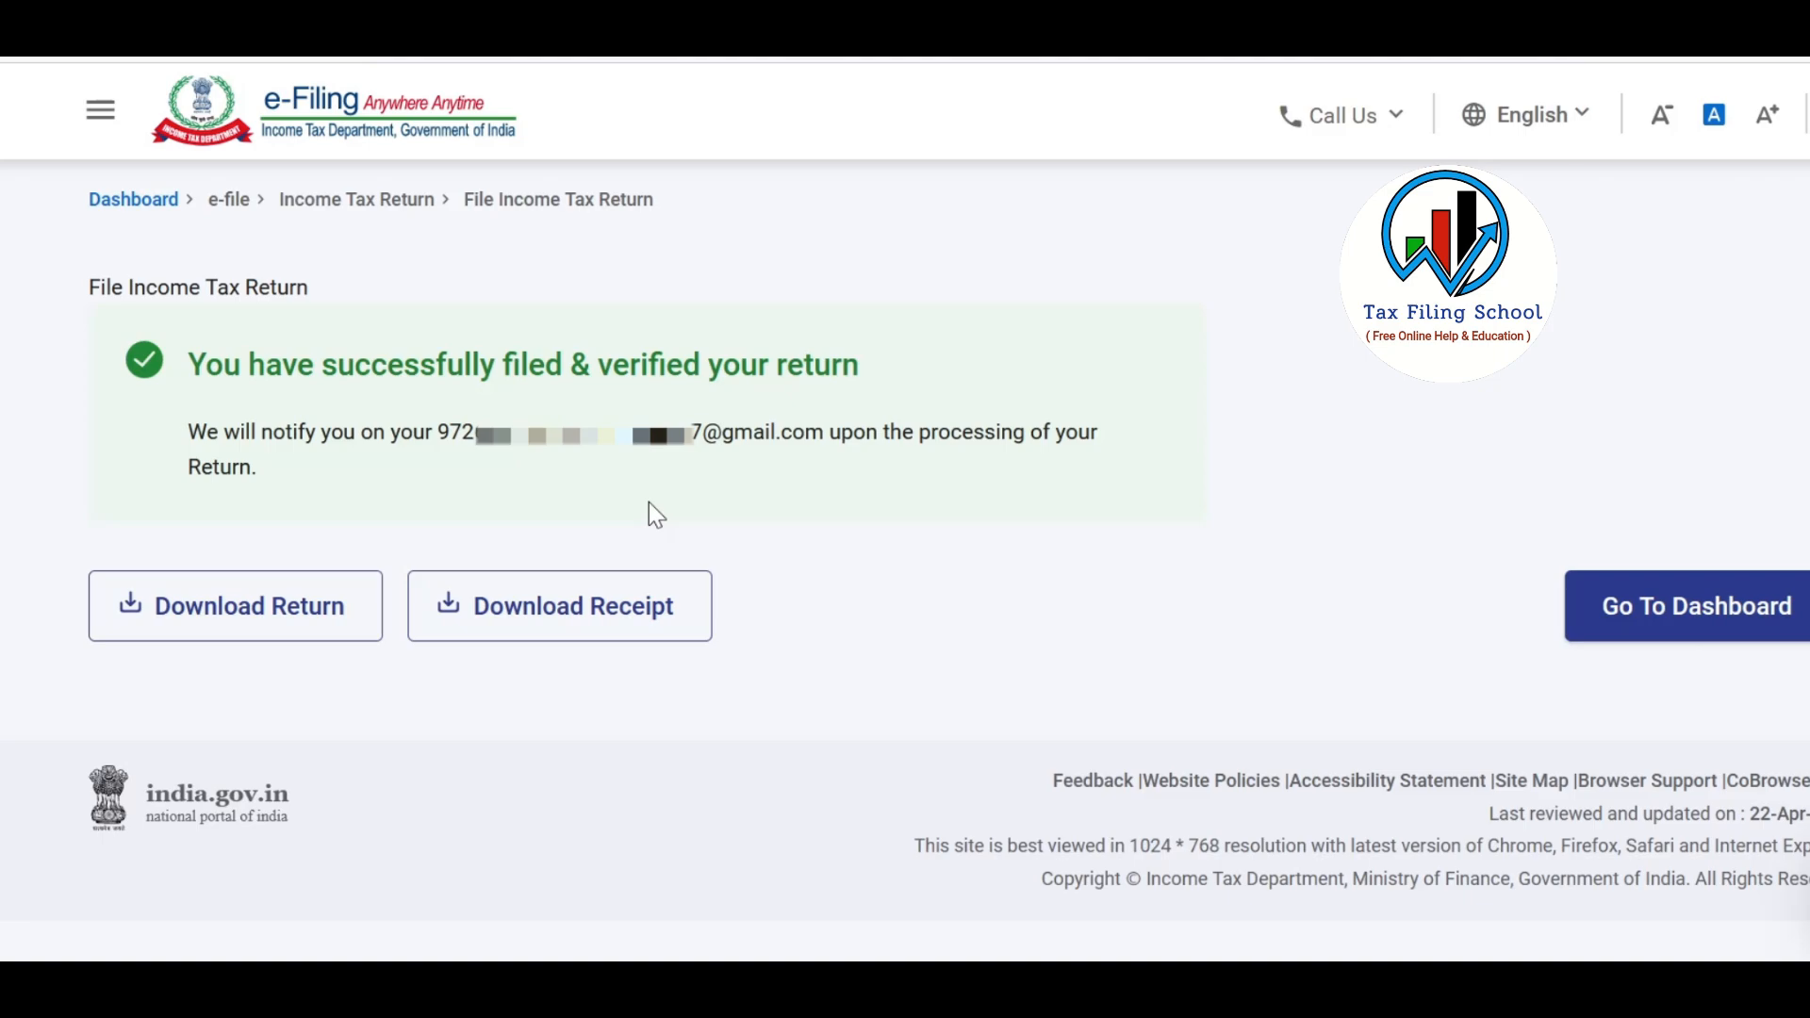
{"action": "left_click", "coordinate": [643, 629]}
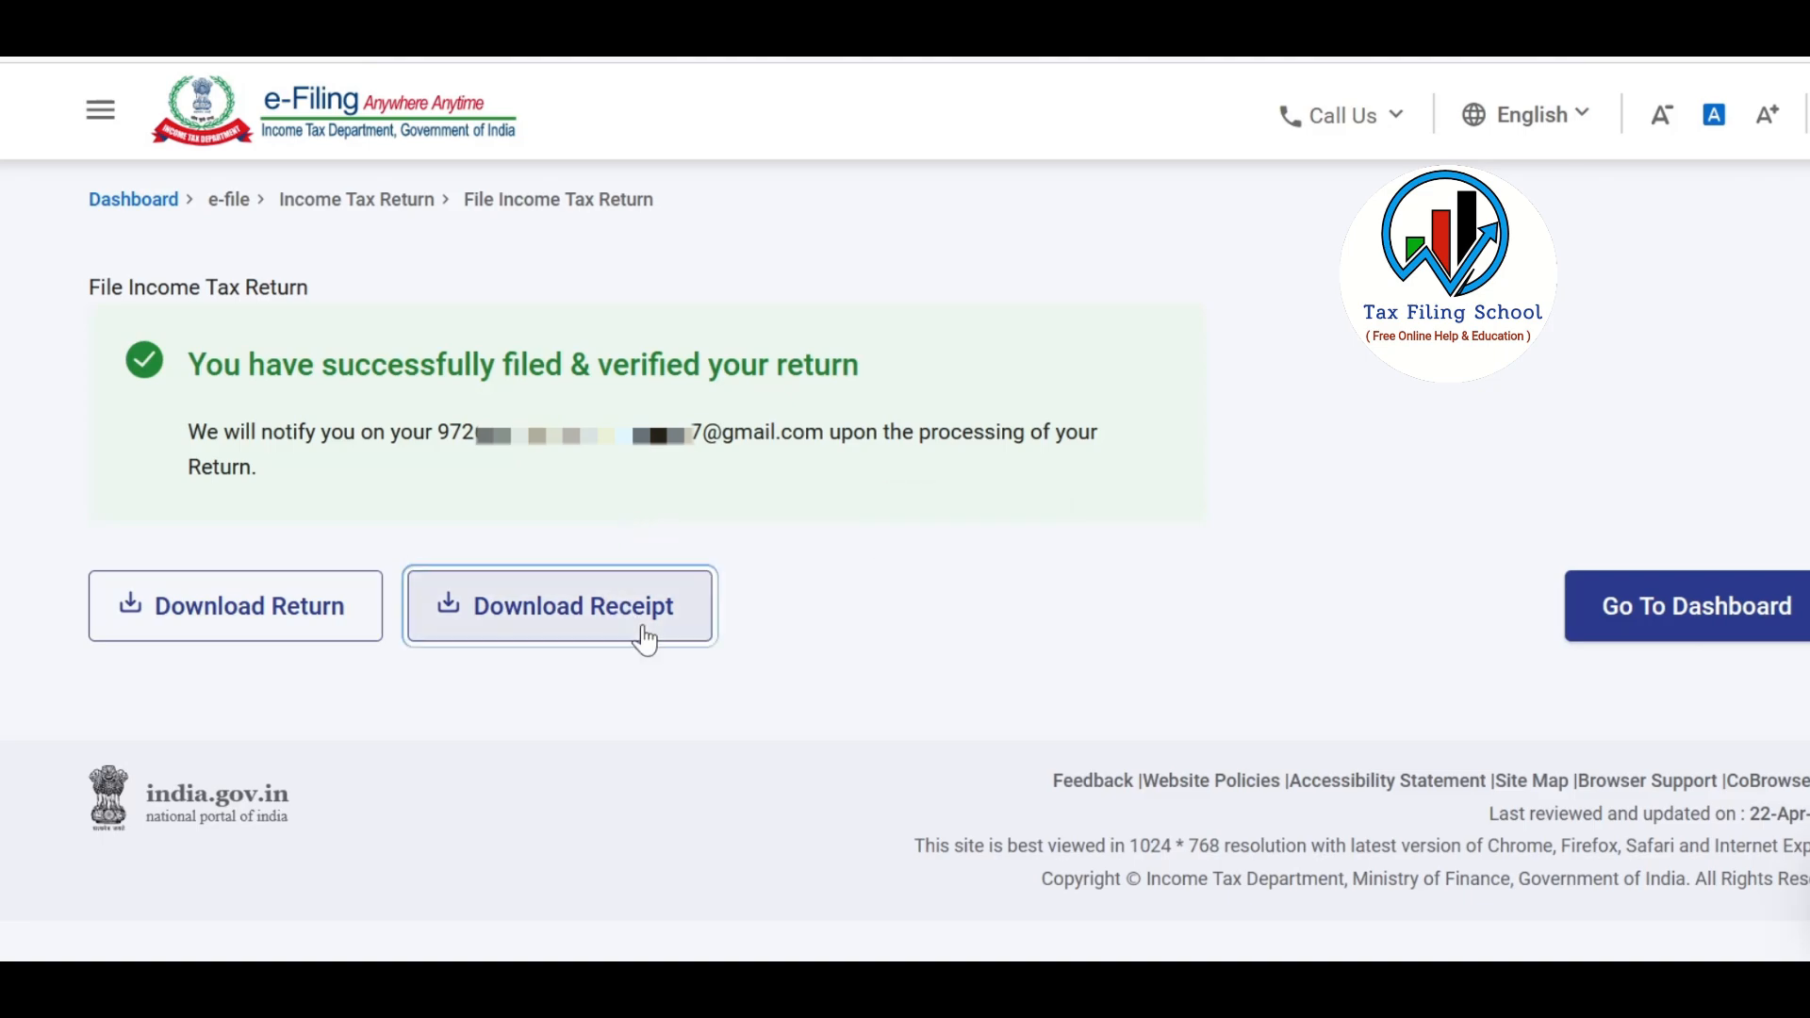